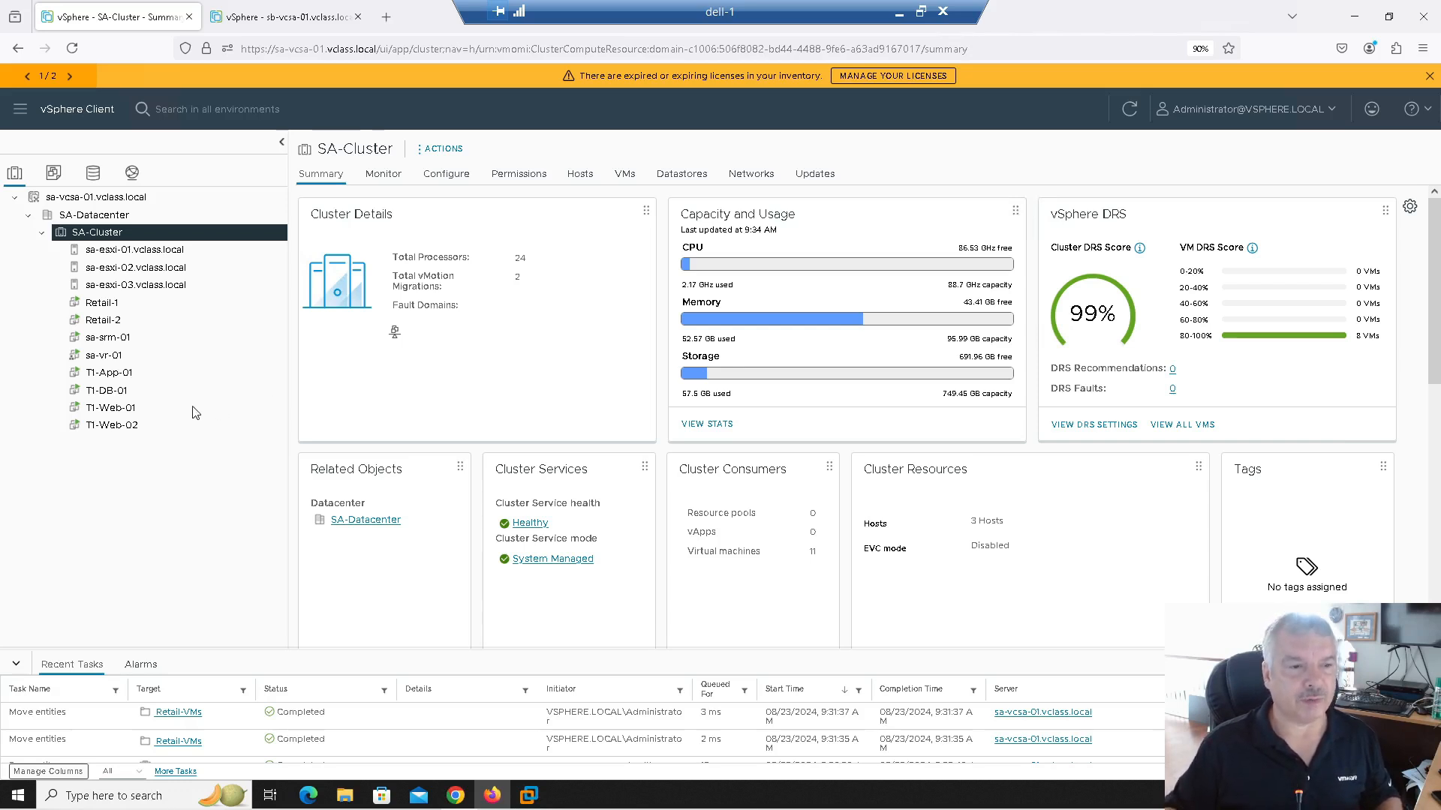
Step: Launch Site Recovery in a new tab, showing the sa-vcsa-01 ↔ sb-vcsa-01 site pair
{"action": "left_click", "coordinate": [103, 379]}
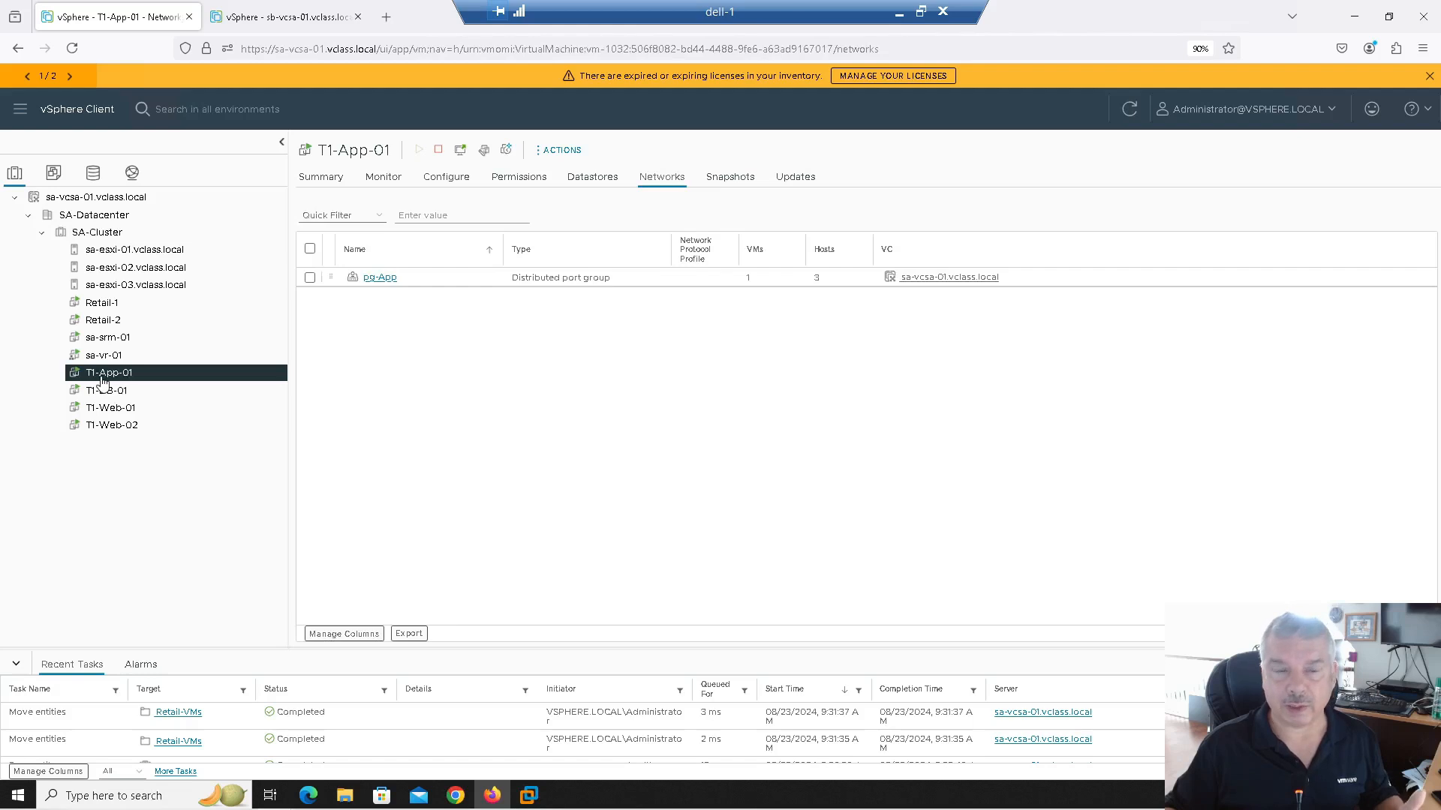
{"action": "left_click", "coordinate": [13, 114]}
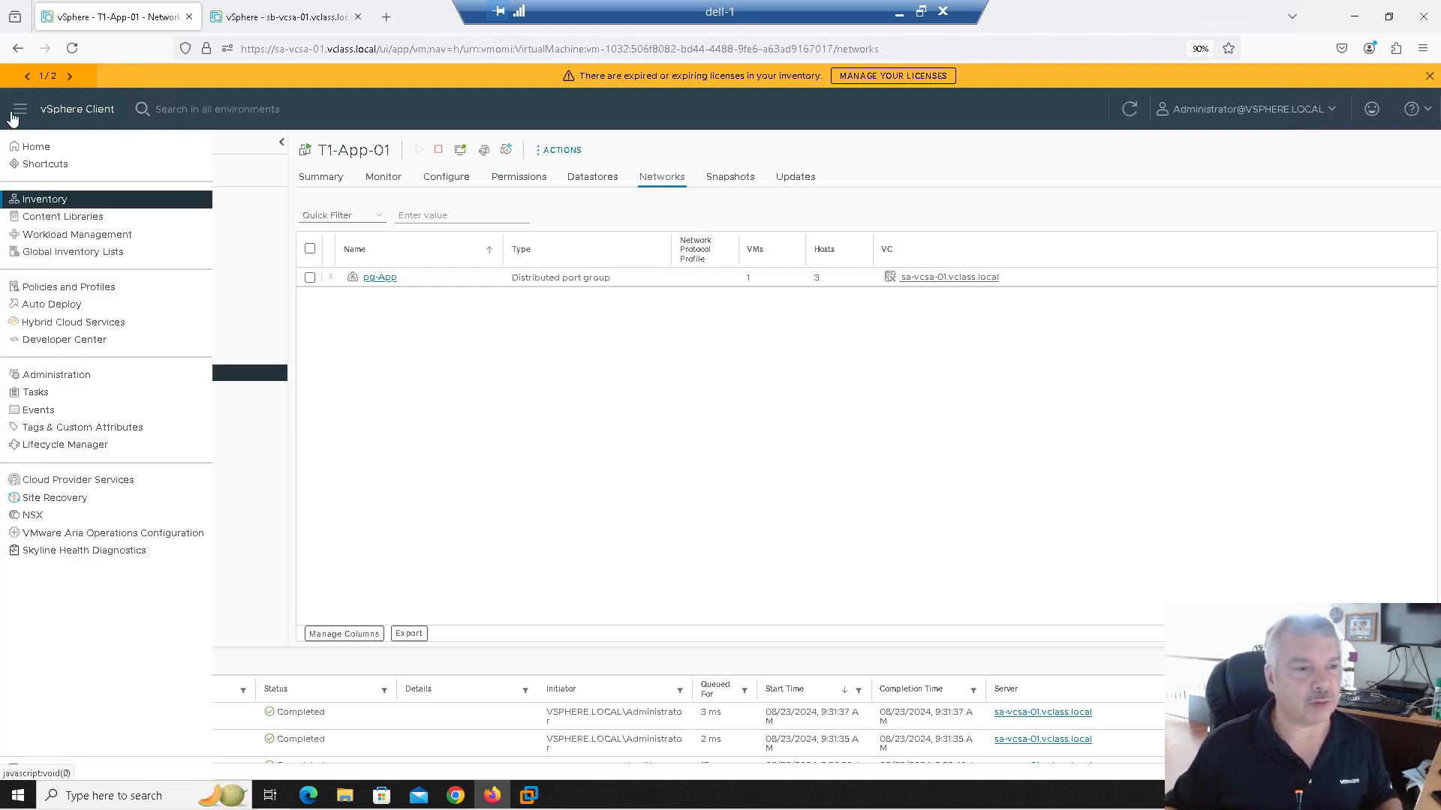
{"action": "left_click", "coordinate": [70, 498]}
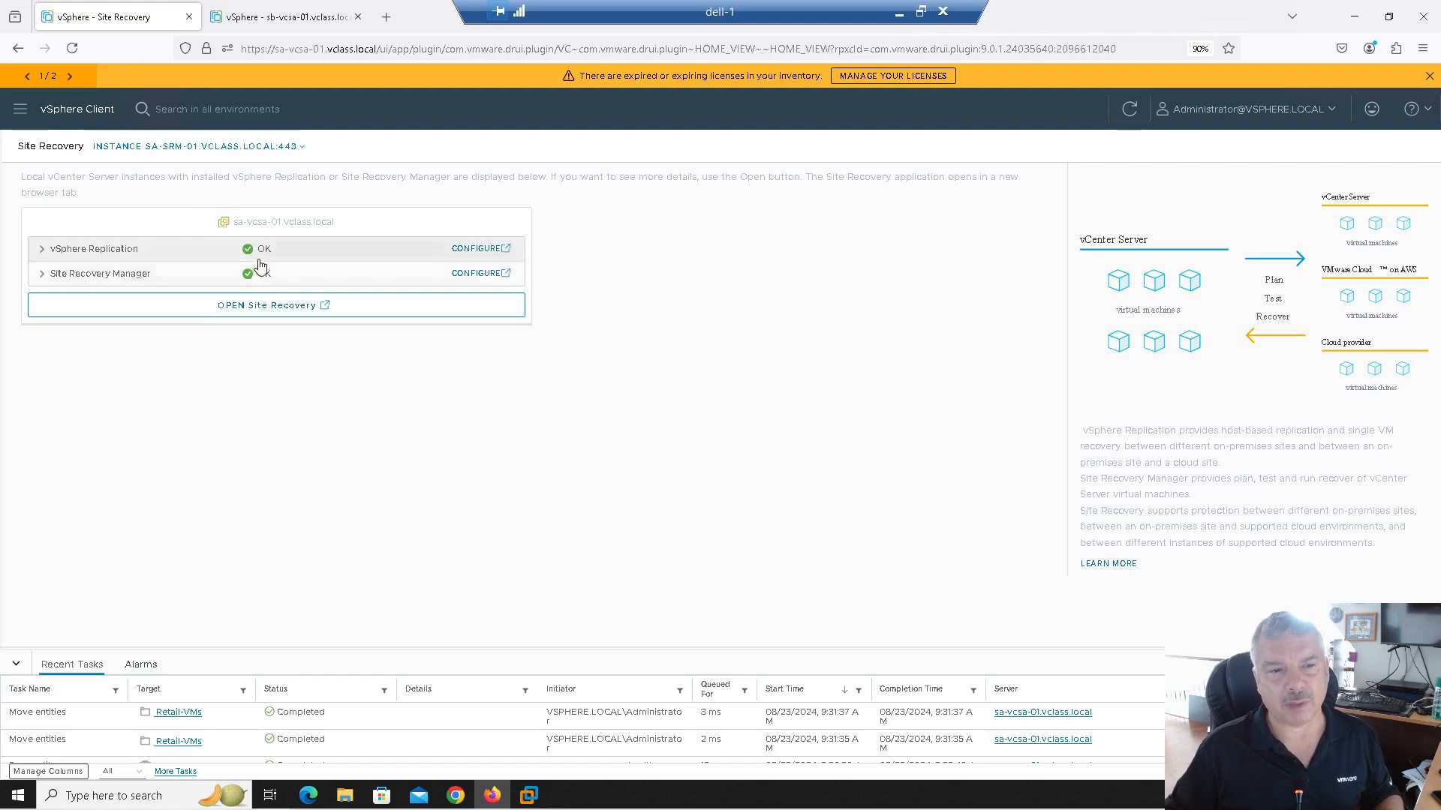
{"action": "left_click", "coordinate": [261, 309]}
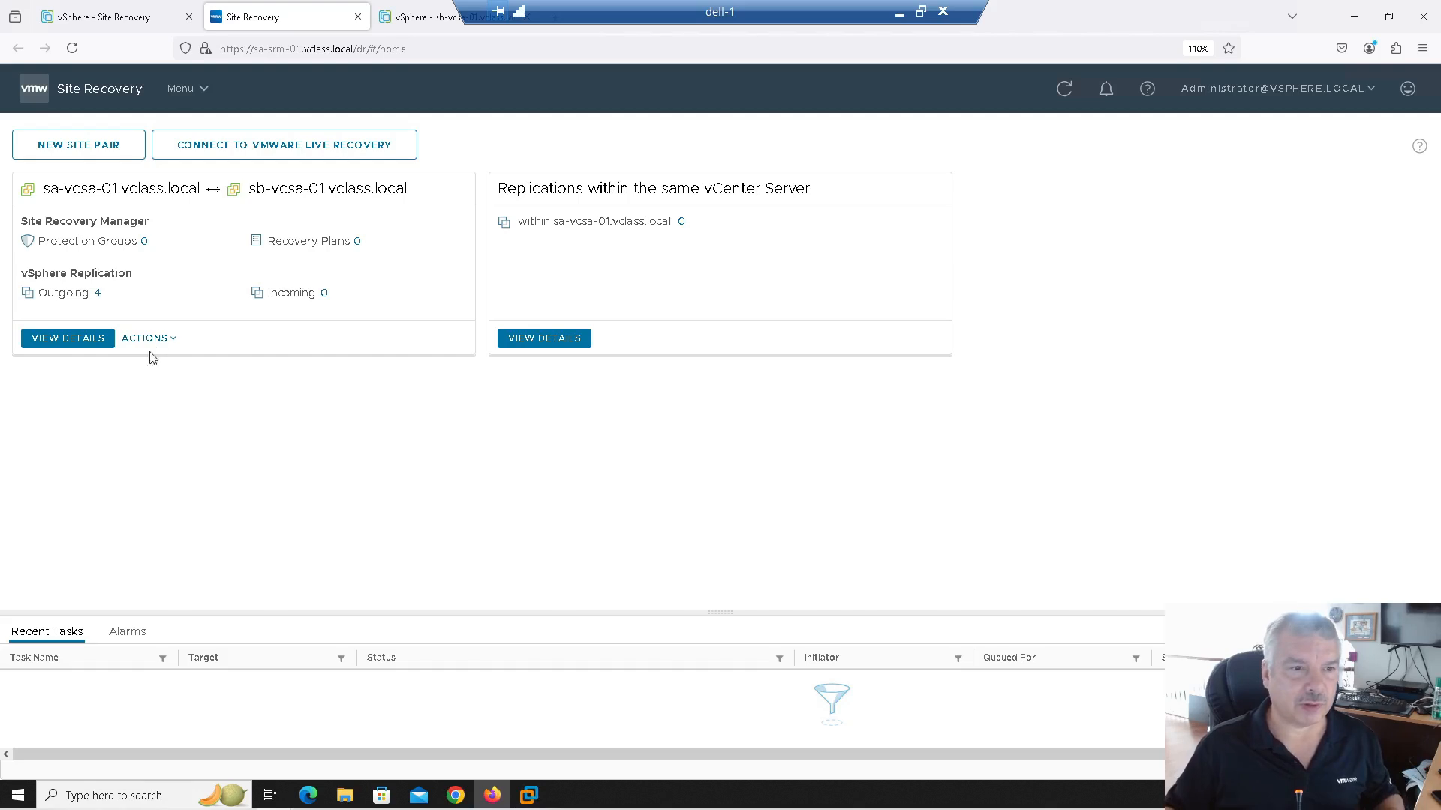
Step: Open the site pair details, point out the Enhanced vSphere Replication notice, and view the Replications tab
{"action": "left_click", "coordinate": [66, 338]}
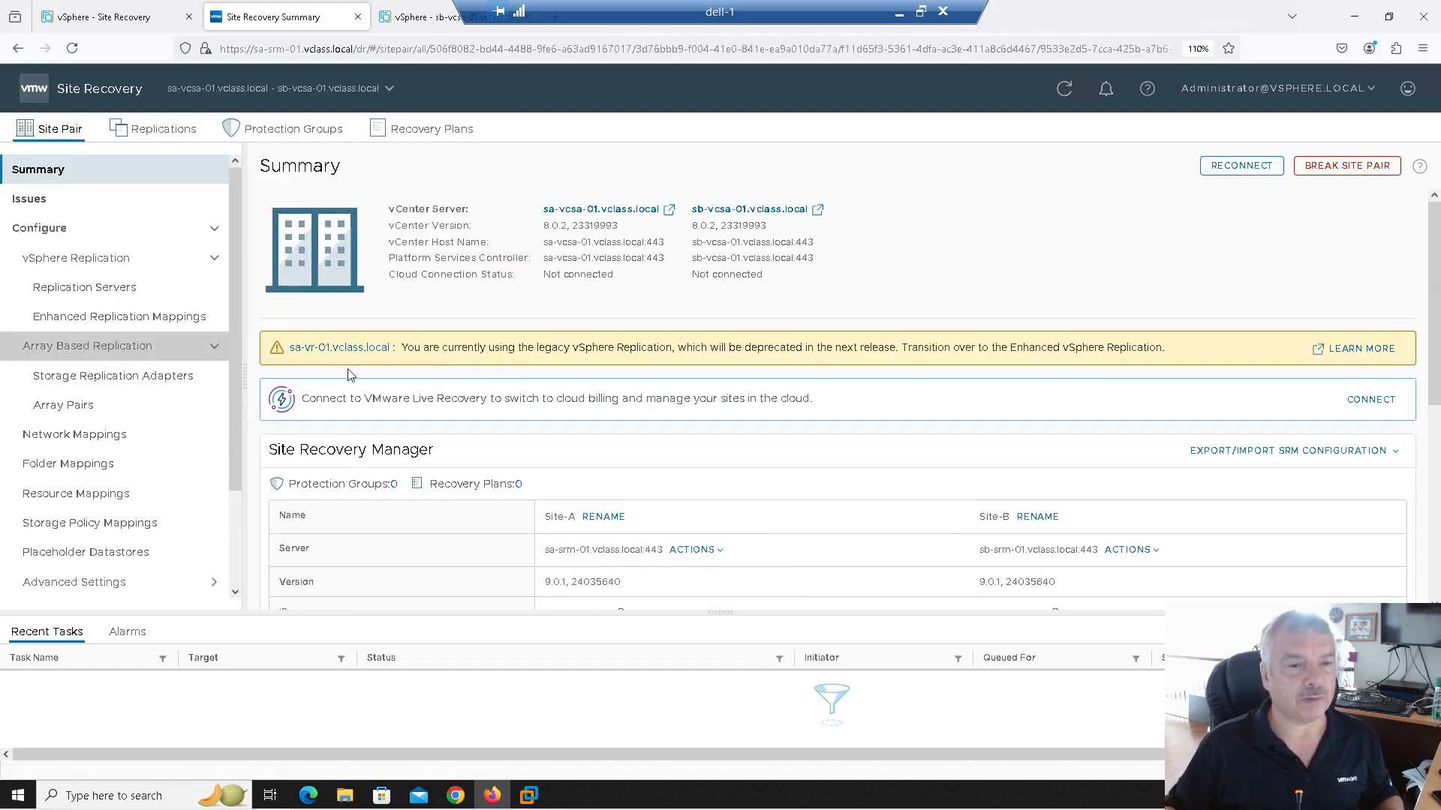
{"action": "left_click_drag", "start_coordinate": [433, 347], "coordinate": [1182, 354]}
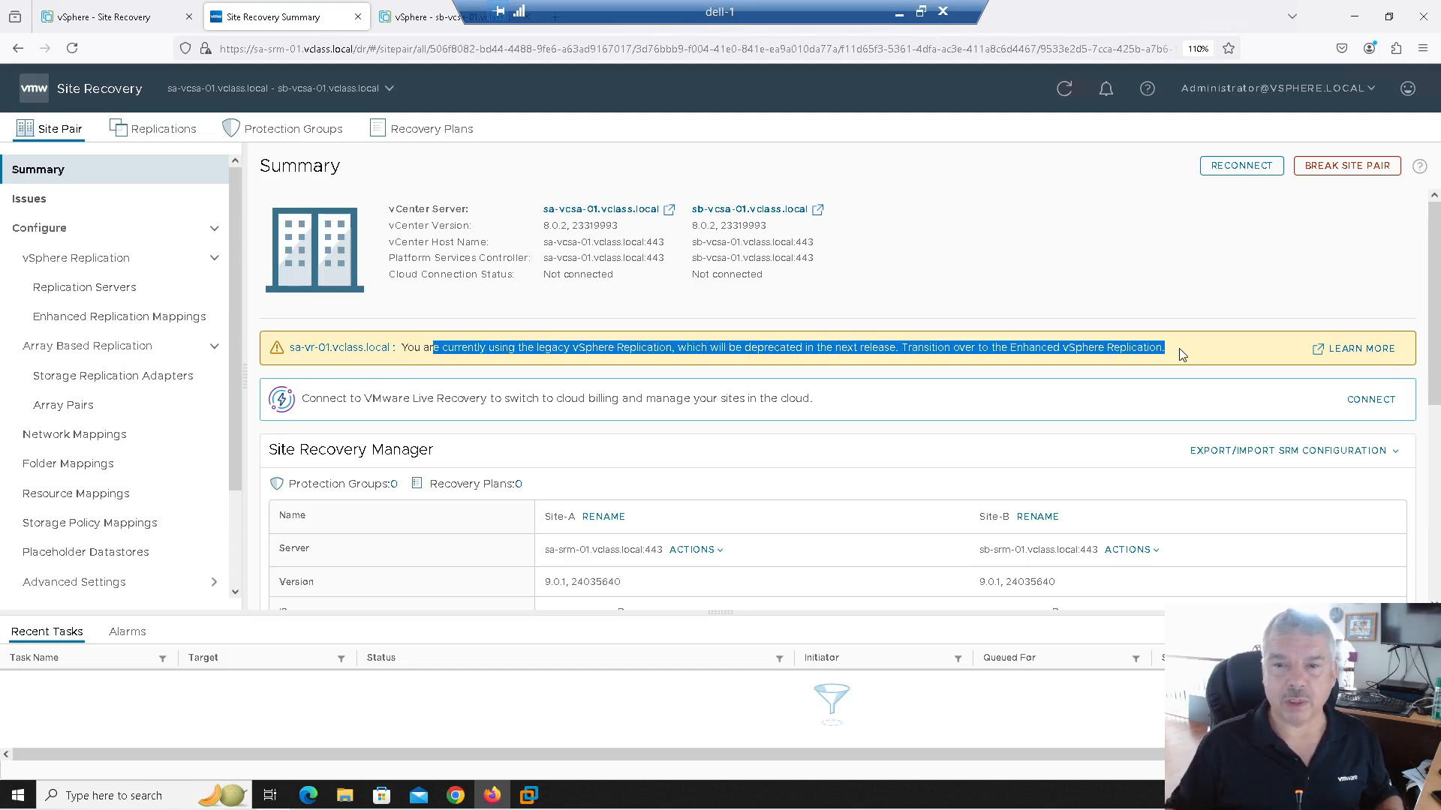
{"action": "left_click", "coordinate": [1178, 349]}
{"action": "left_click_drag", "start_coordinate": [1011, 349], "coordinate": [1162, 350]}
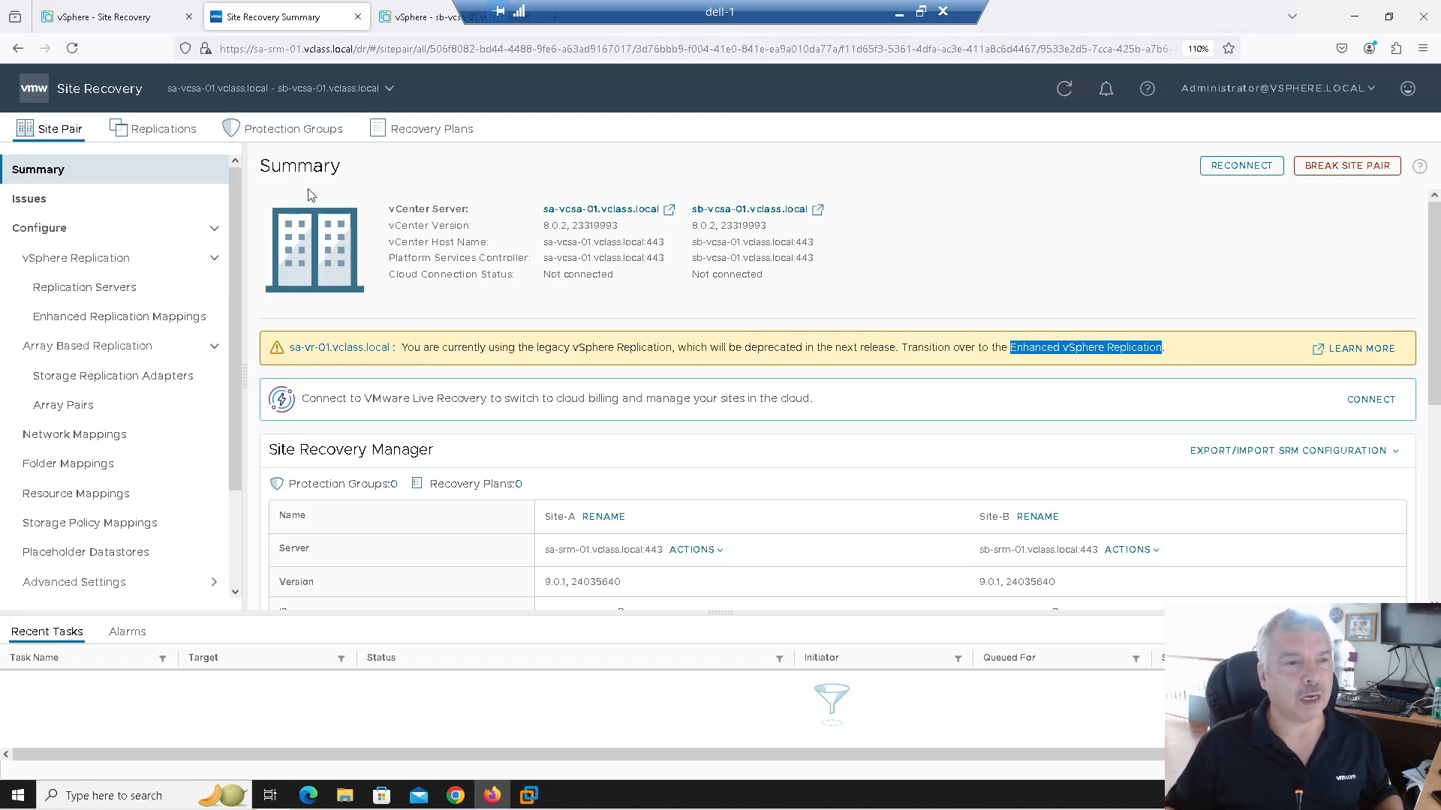
{"action": "left_click", "coordinate": [173, 132]}
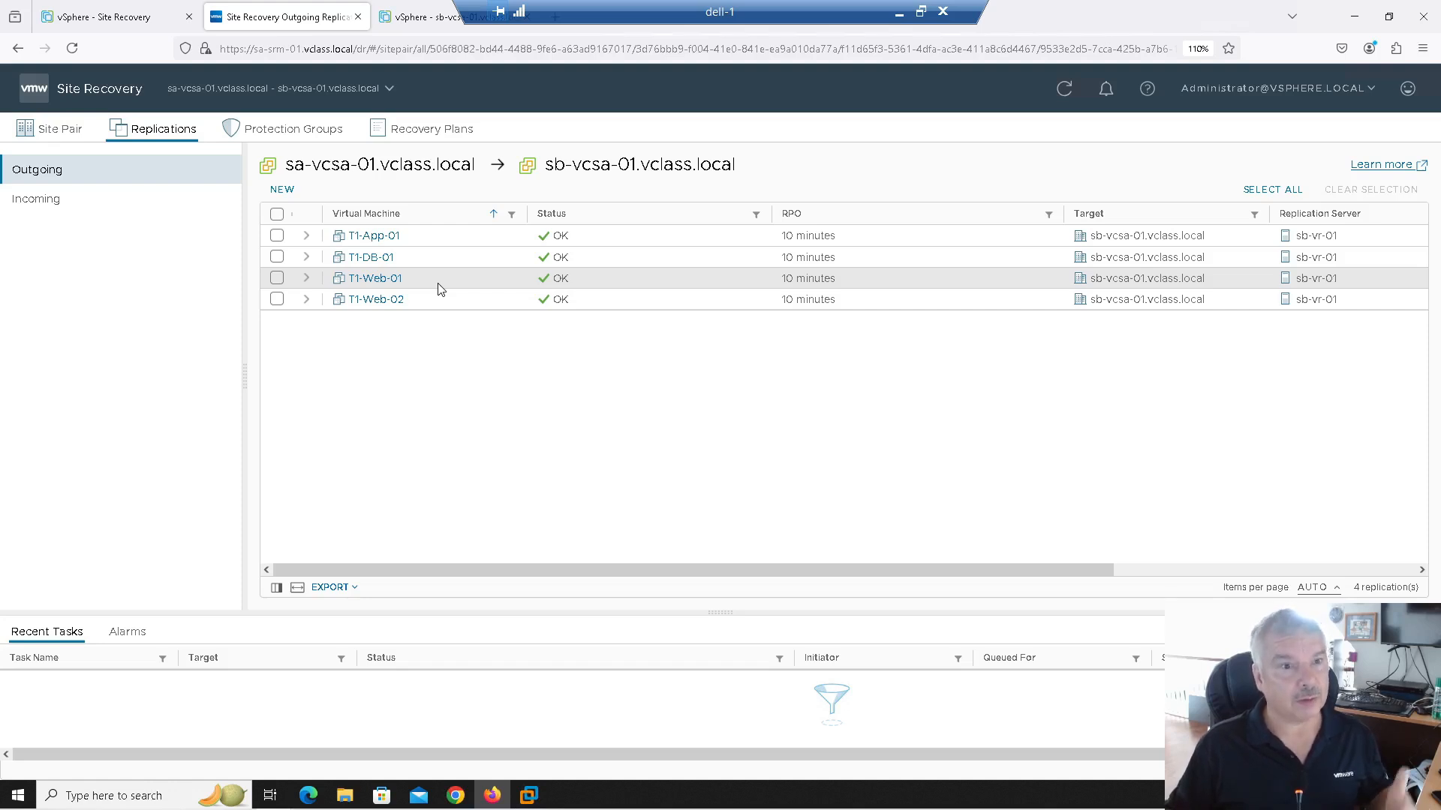
Step: Open the empty Protection Groups list and launch the New Protection Group wizard
{"action": "left_click", "coordinate": [286, 131]}
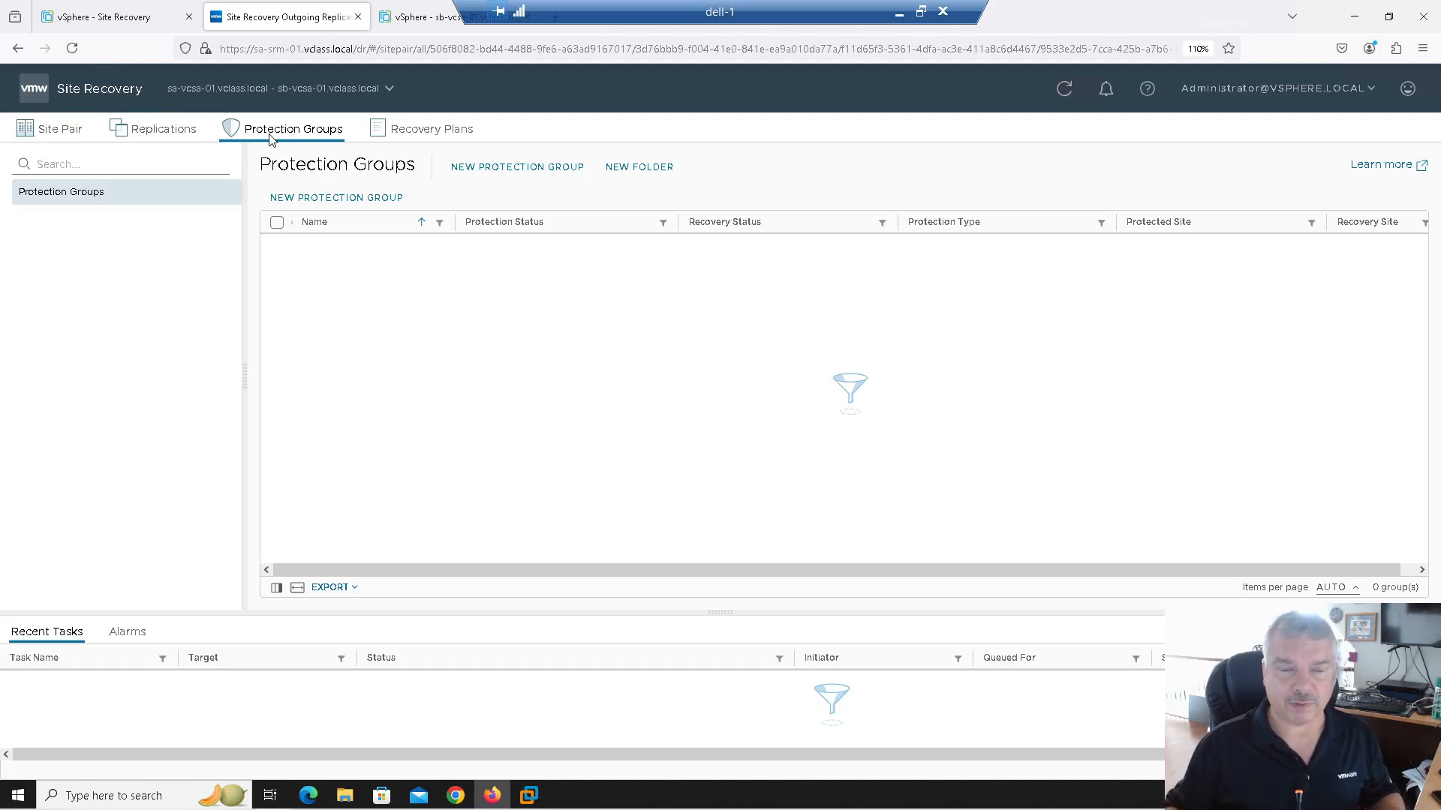
{"action": "left_click", "coordinate": [337, 198]}
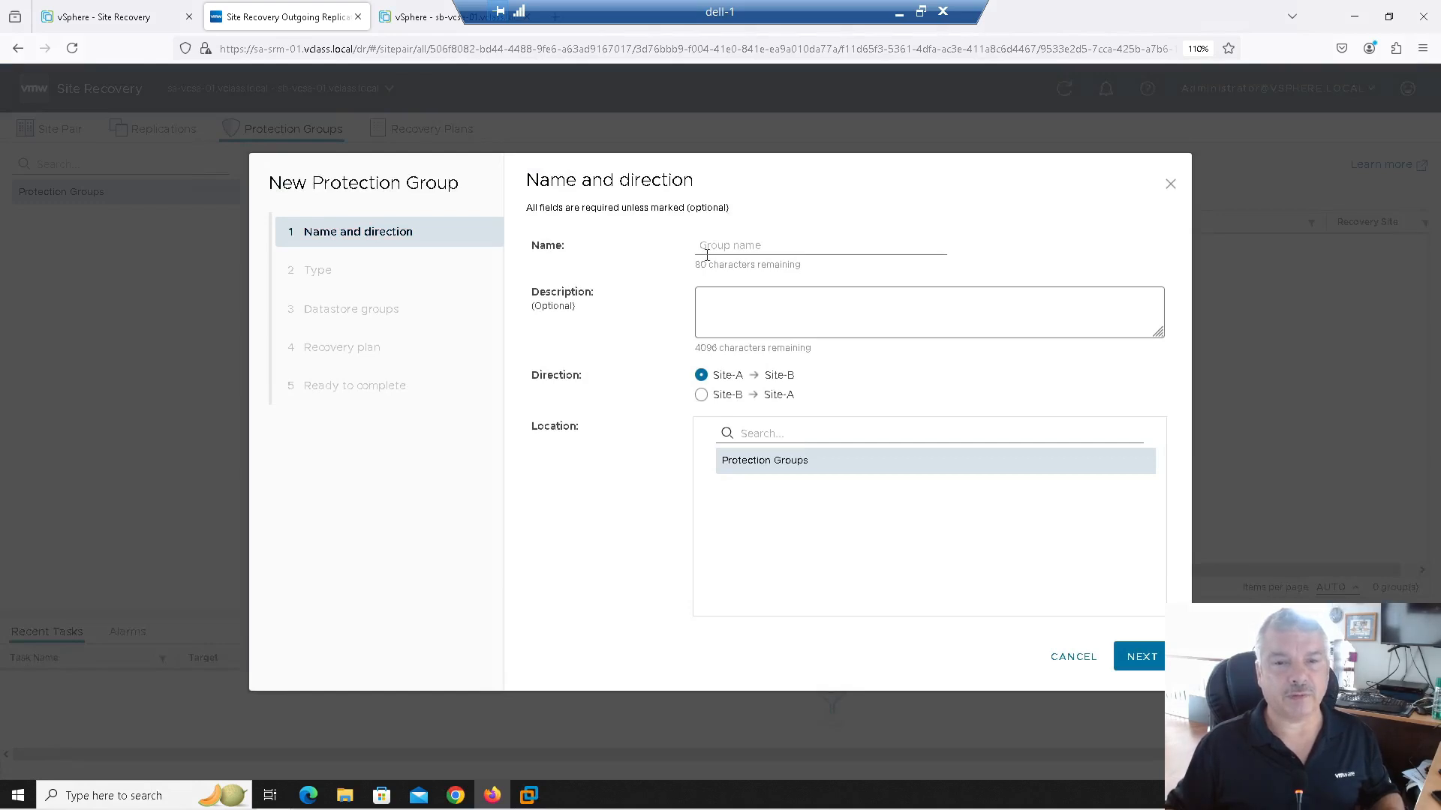
Step: Name the group Work-Load1, keeping the Site-A → Site-B direction, and advance to Type
{"action": "left_click", "coordinate": [708, 247]}
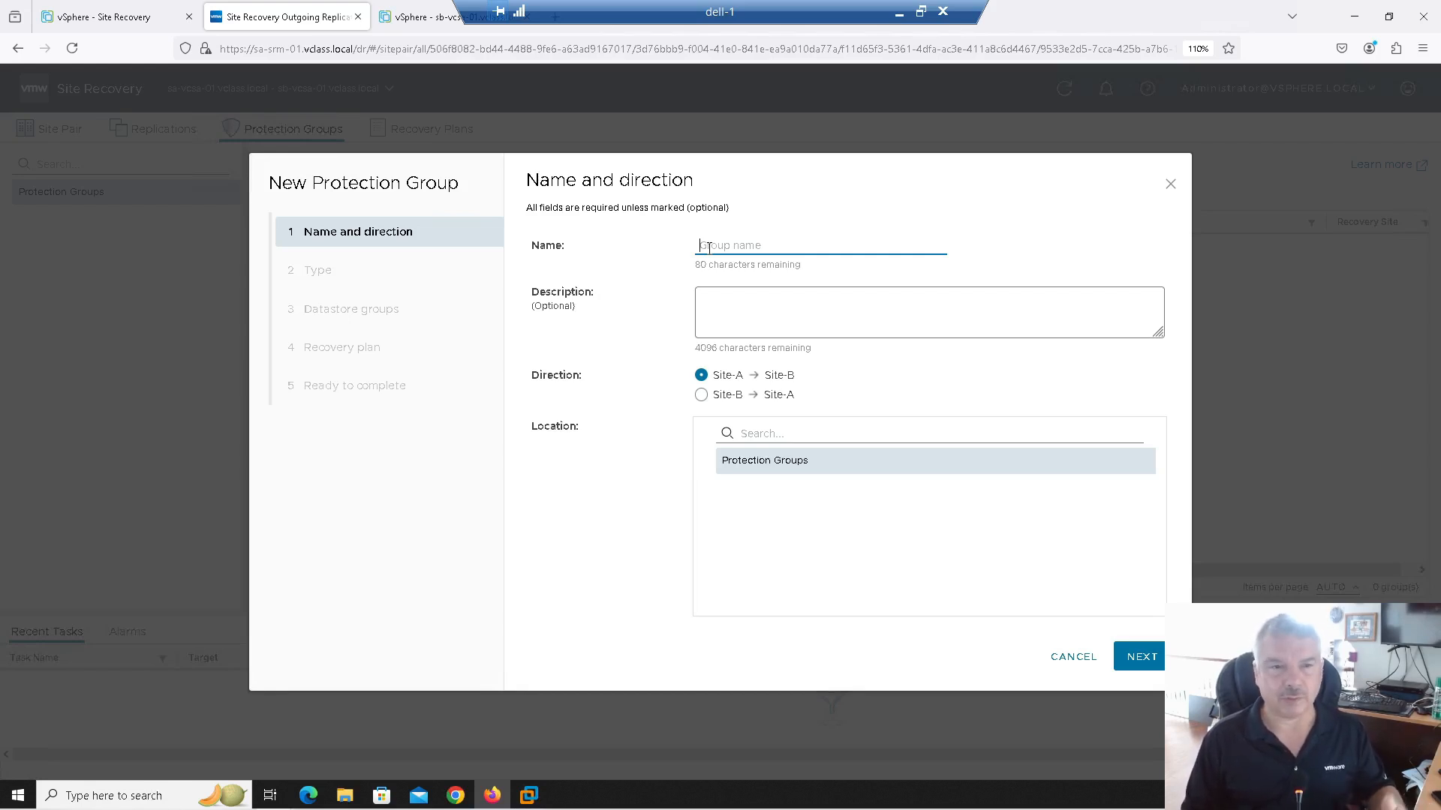
{"action": "type", "text": "Work-Loa"}
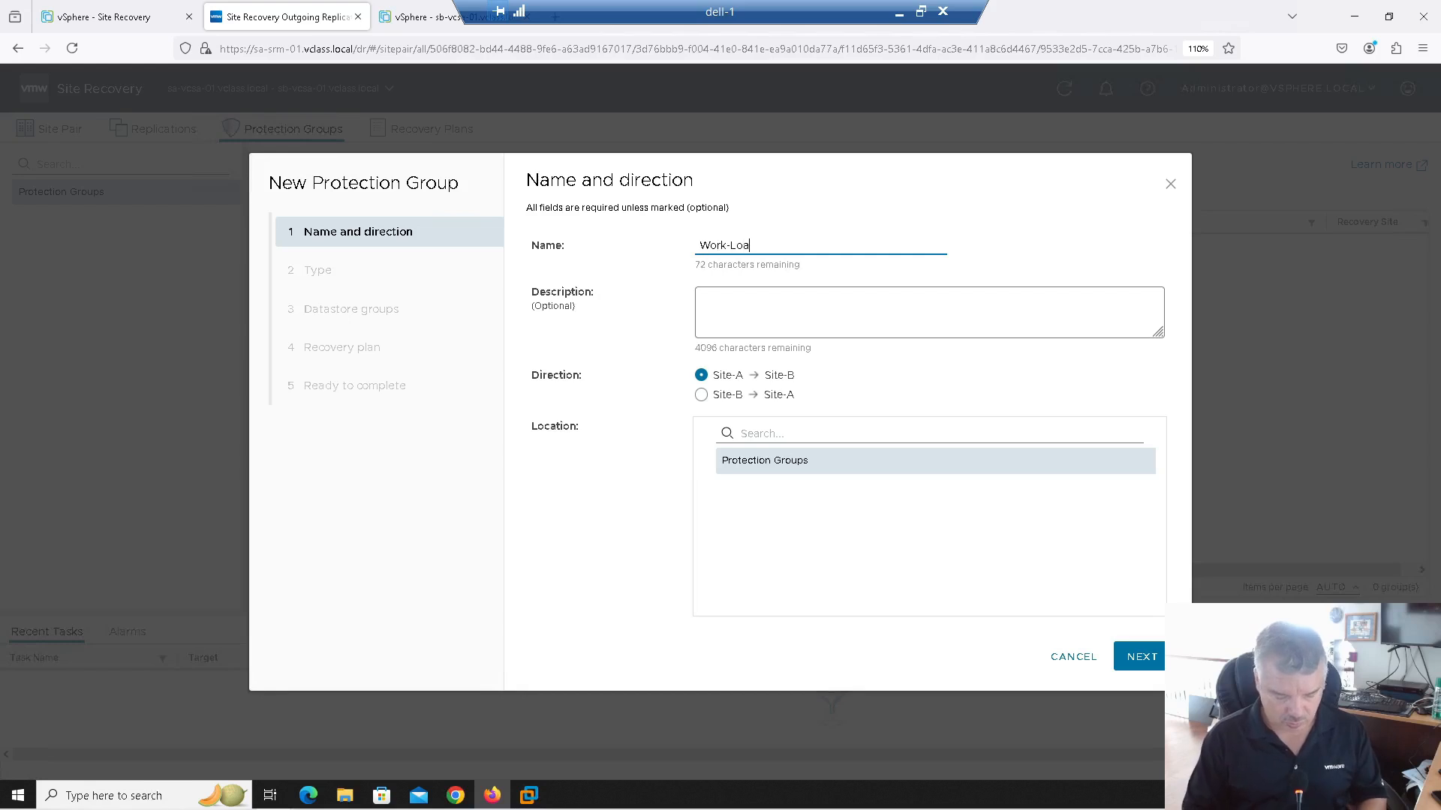
{"action": "type", "text": "d1"}
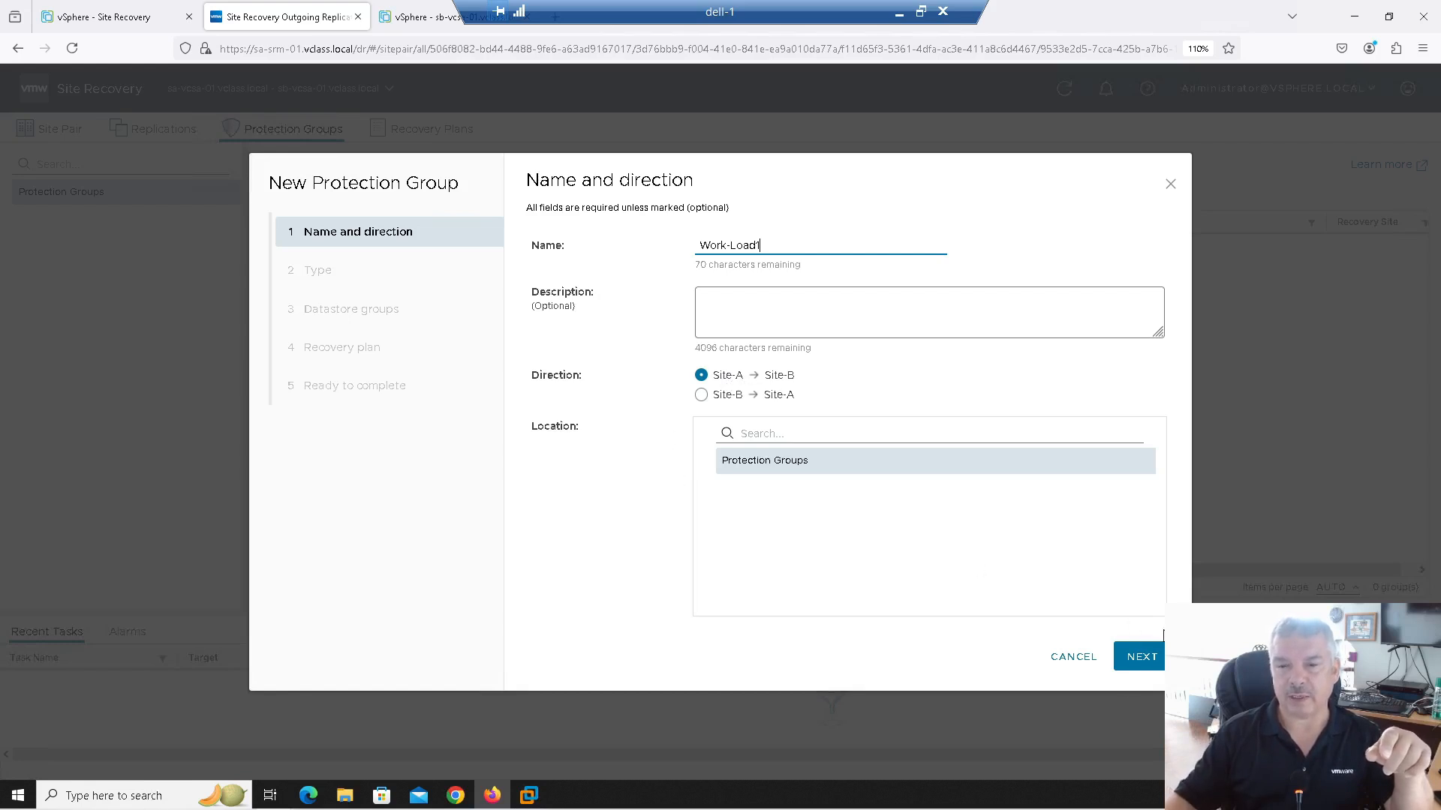
{"action": "left_click", "coordinate": [1140, 656]}
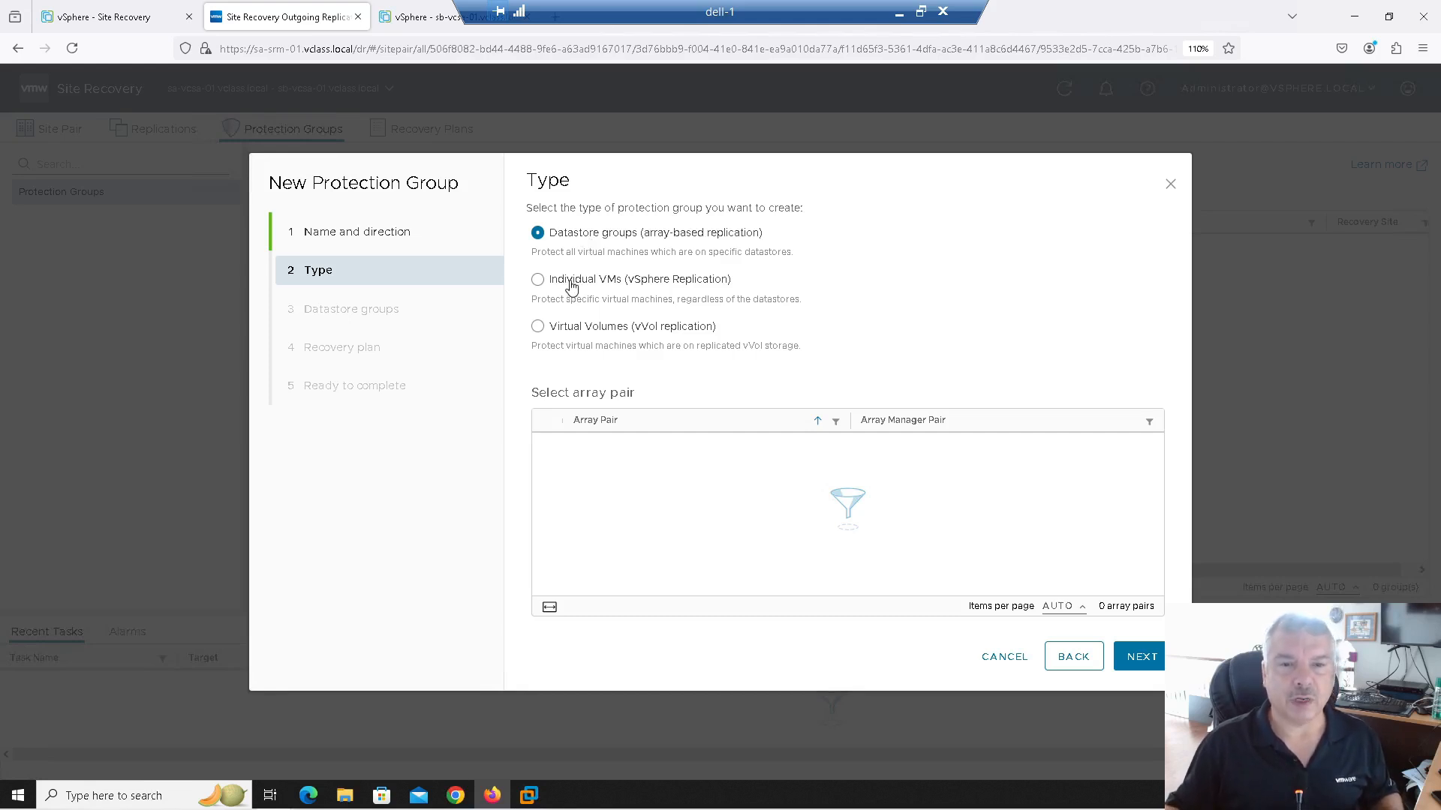
Step: Choose Individual VMs (vSphere Replication) as the group type, advance to VM selection, then cancel the wizard
{"action": "left_click_drag", "start_coordinate": [650, 233], "coordinate": [687, 234]}
{"action": "left_click", "coordinate": [688, 237]}
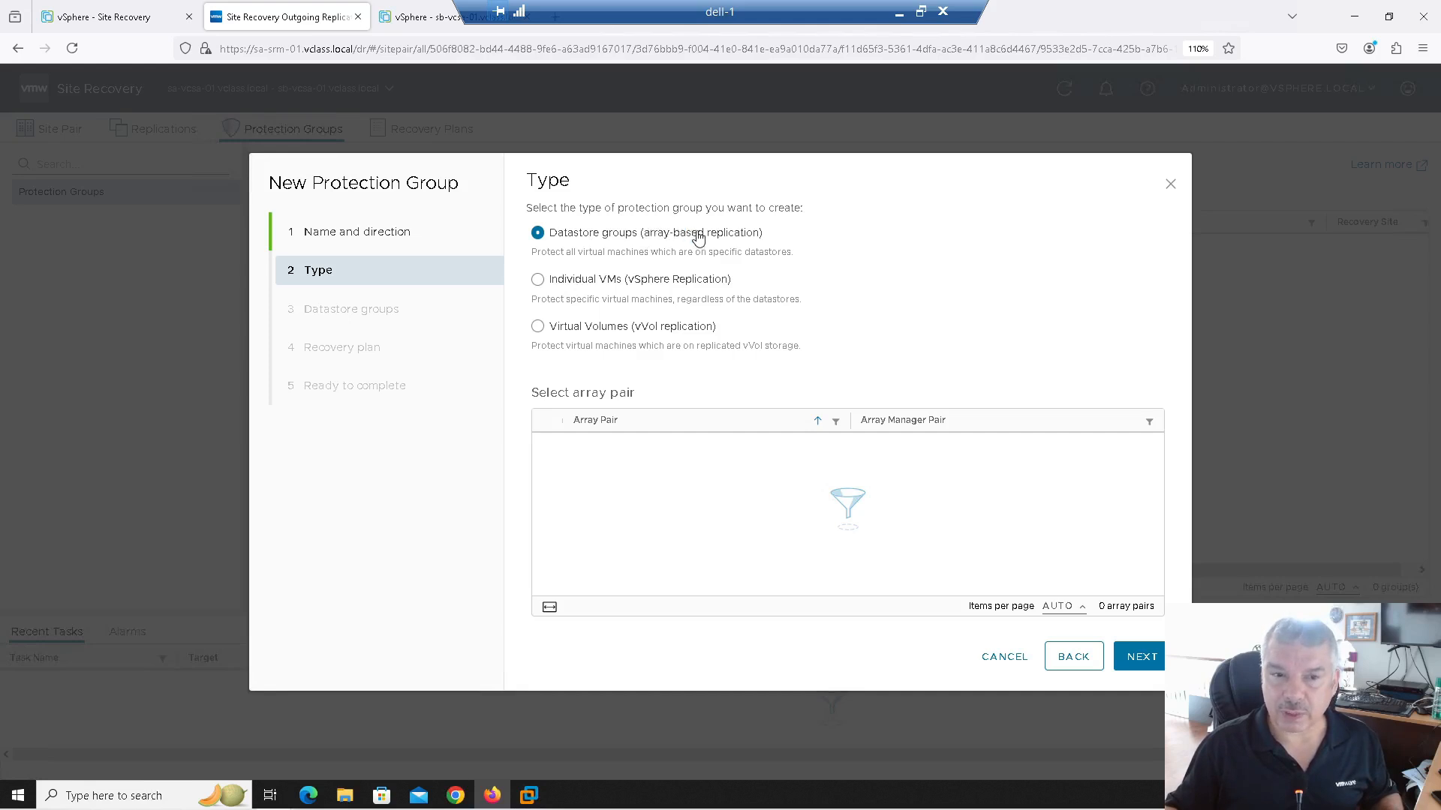
{"action": "left_click", "coordinate": [538, 280]}
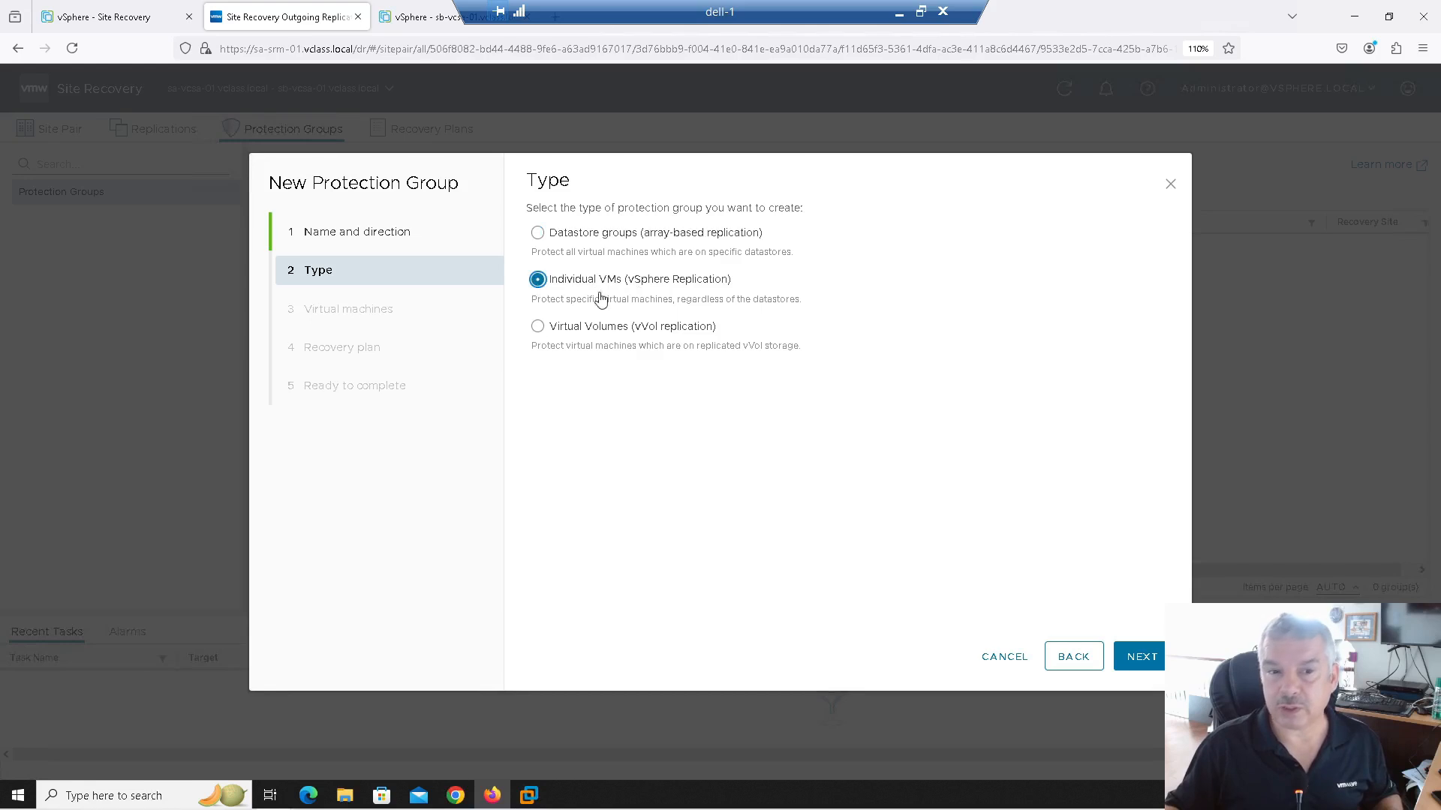
{"action": "left_click", "coordinate": [537, 330]}
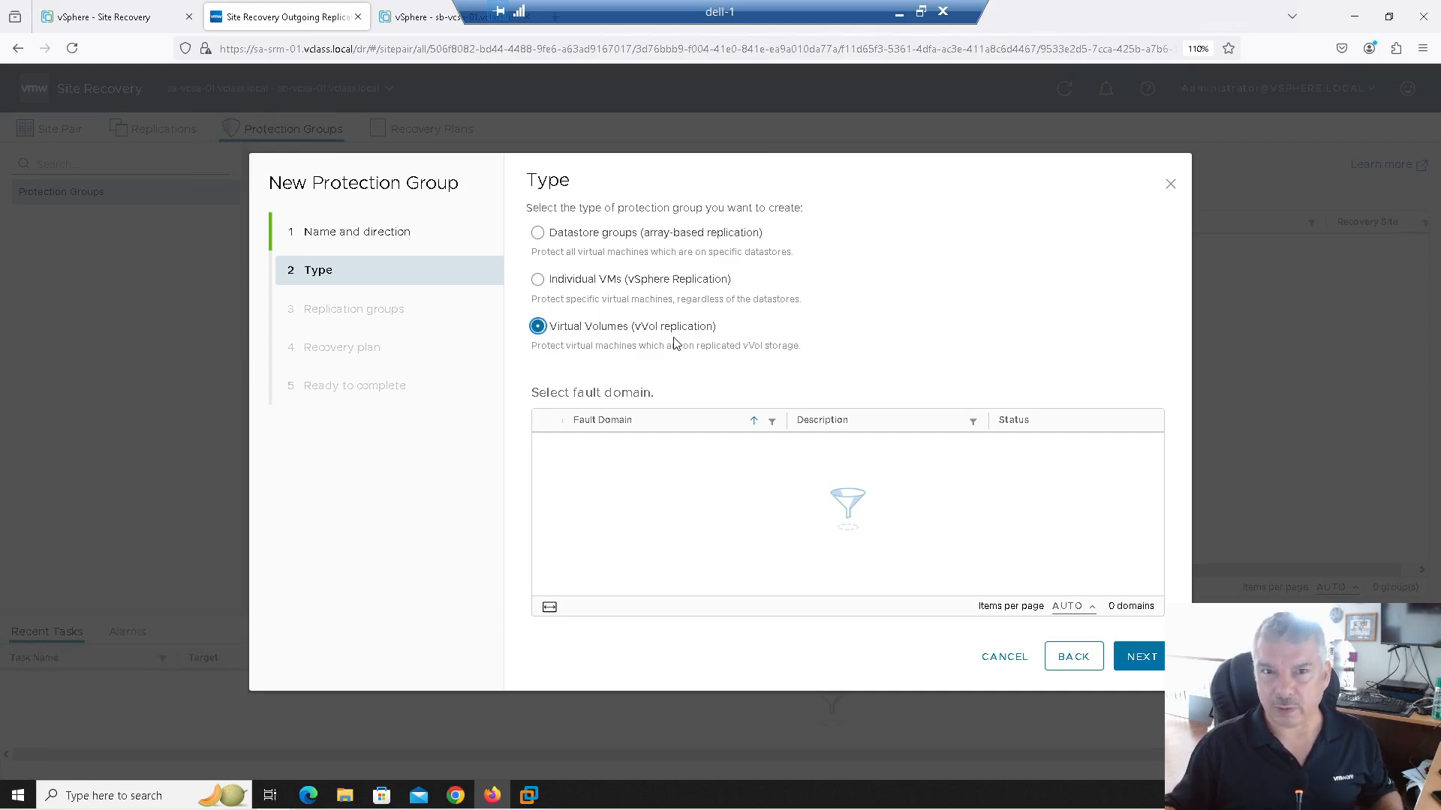
{"action": "left_click", "coordinate": [537, 280]}
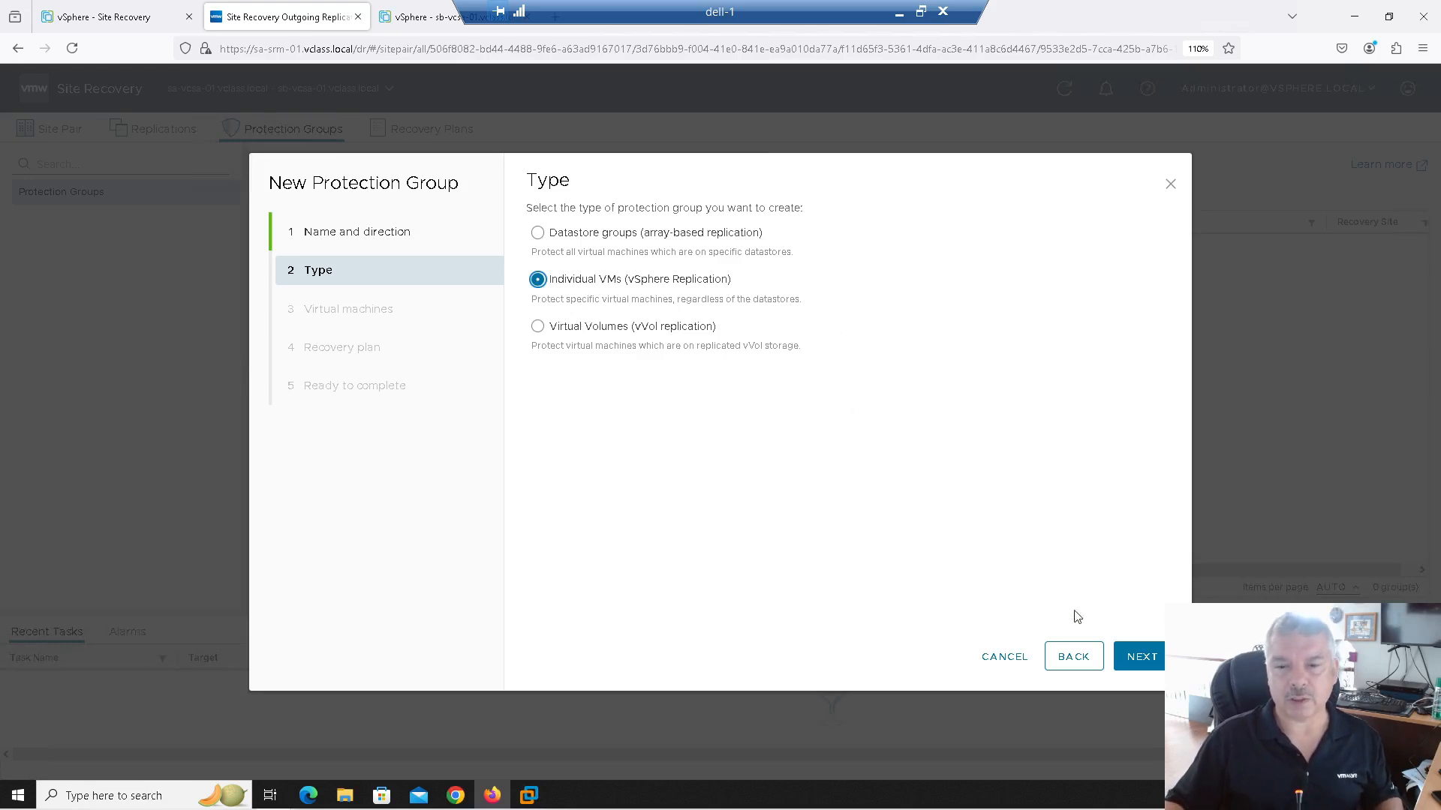
{"action": "left_click", "coordinate": [1154, 660]}
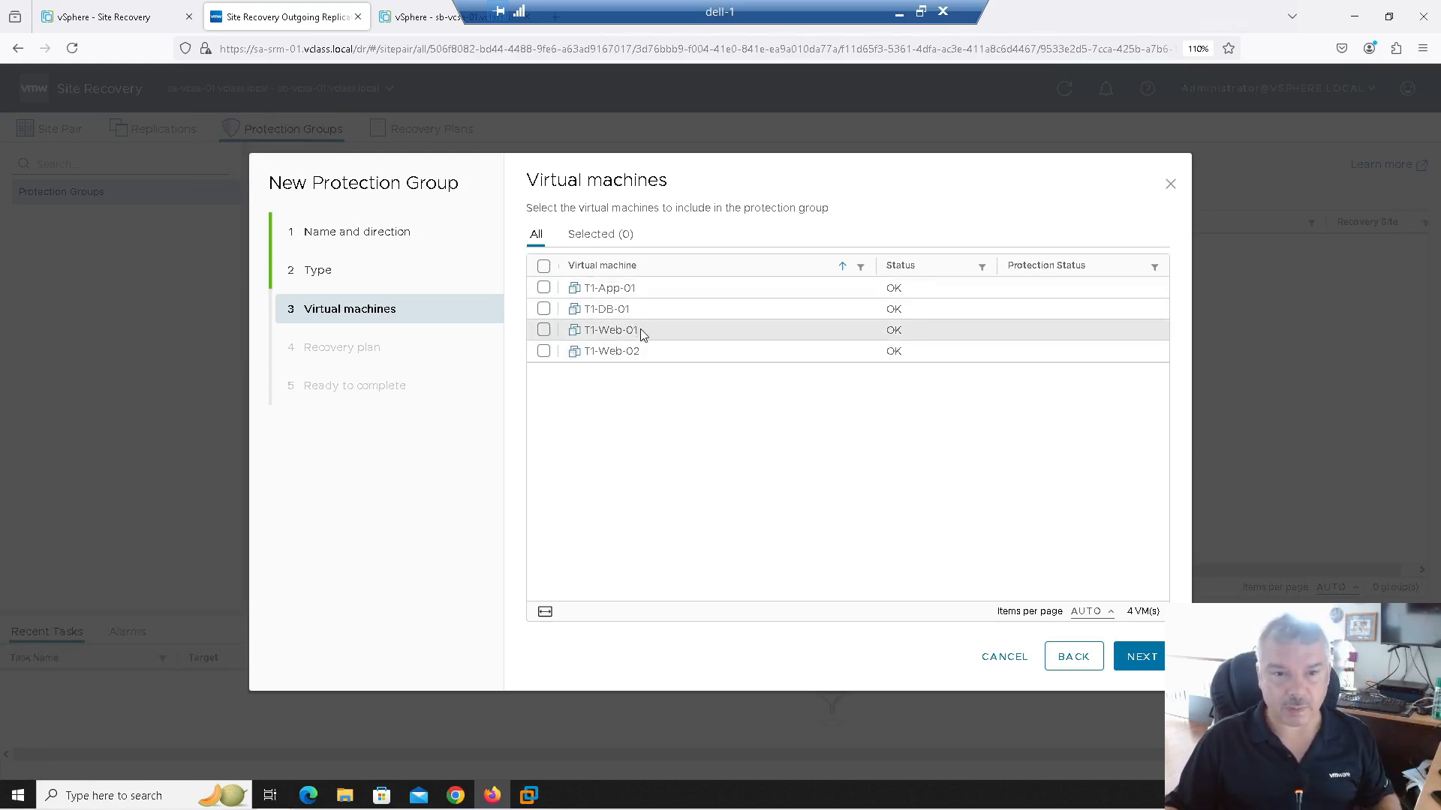
{"action": "left_click", "coordinate": [1021, 660]}
Step: Check Retail-2's networks in the vSphere inventory, then start a fresh protection group in Site Recovery
{"action": "left_click", "coordinate": [135, 17]}
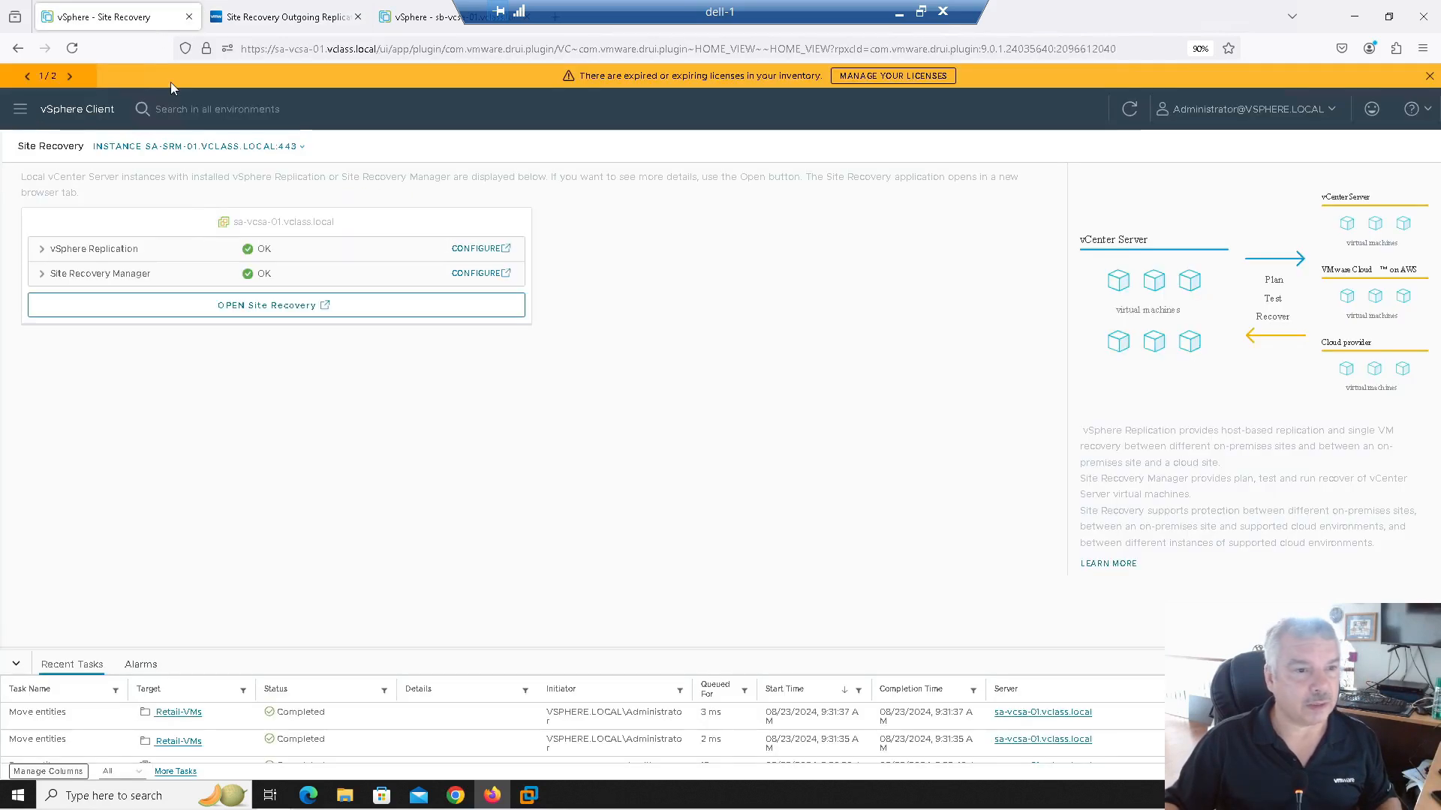
{"action": "left_click", "coordinate": [19, 110]}
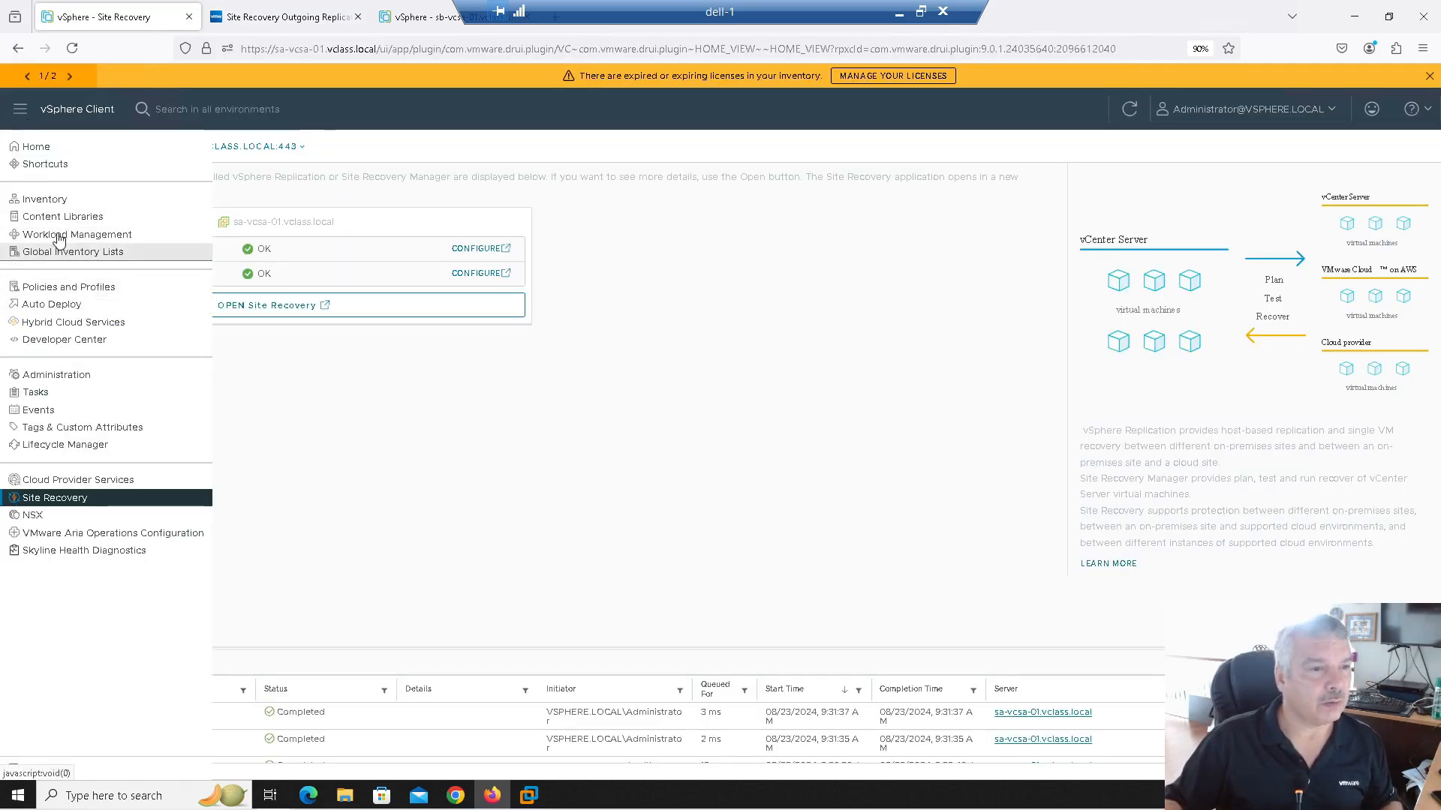
{"action": "left_click", "coordinate": [61, 201]}
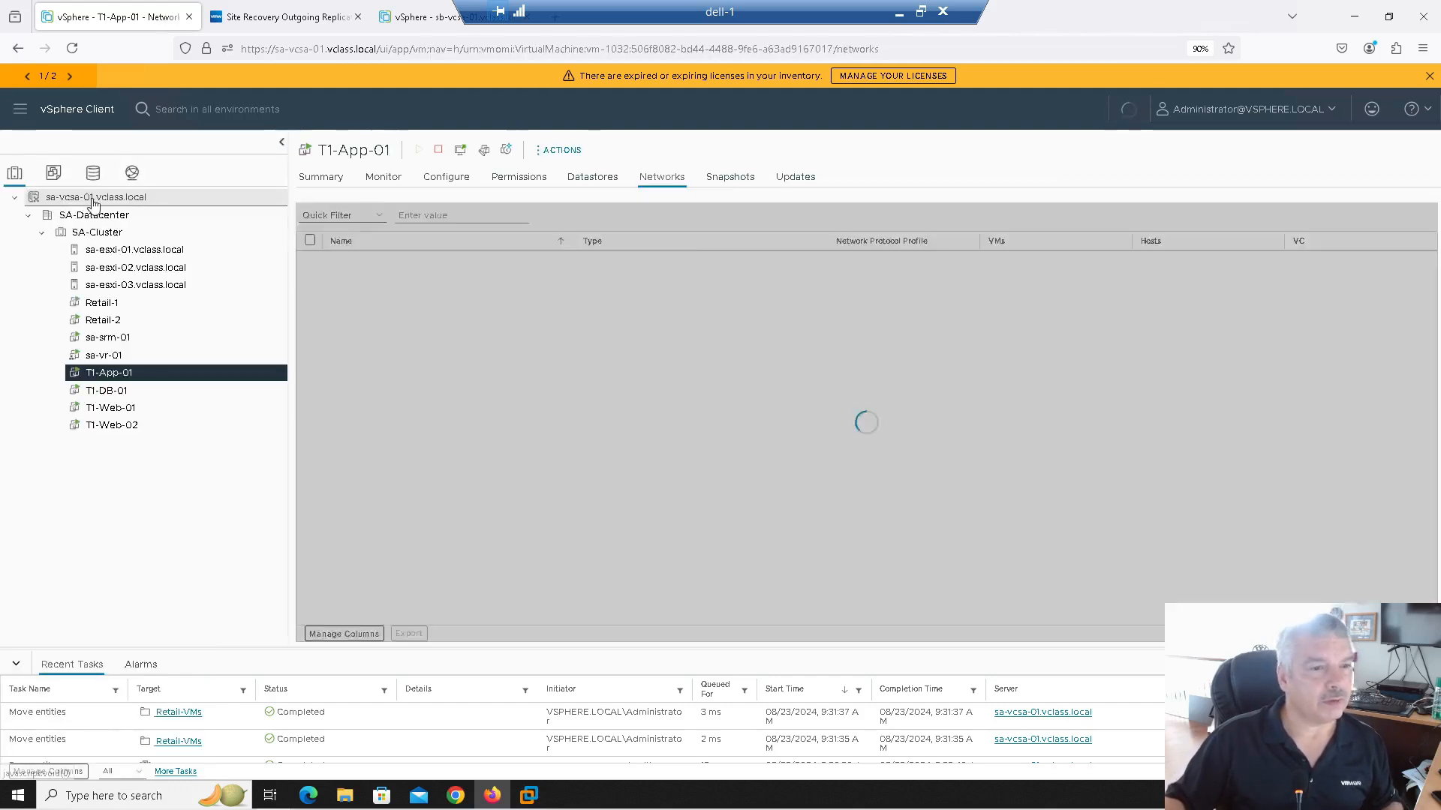
{"action": "left_click", "coordinate": [99, 303]}
{"action": "left_click", "coordinate": [104, 321]}
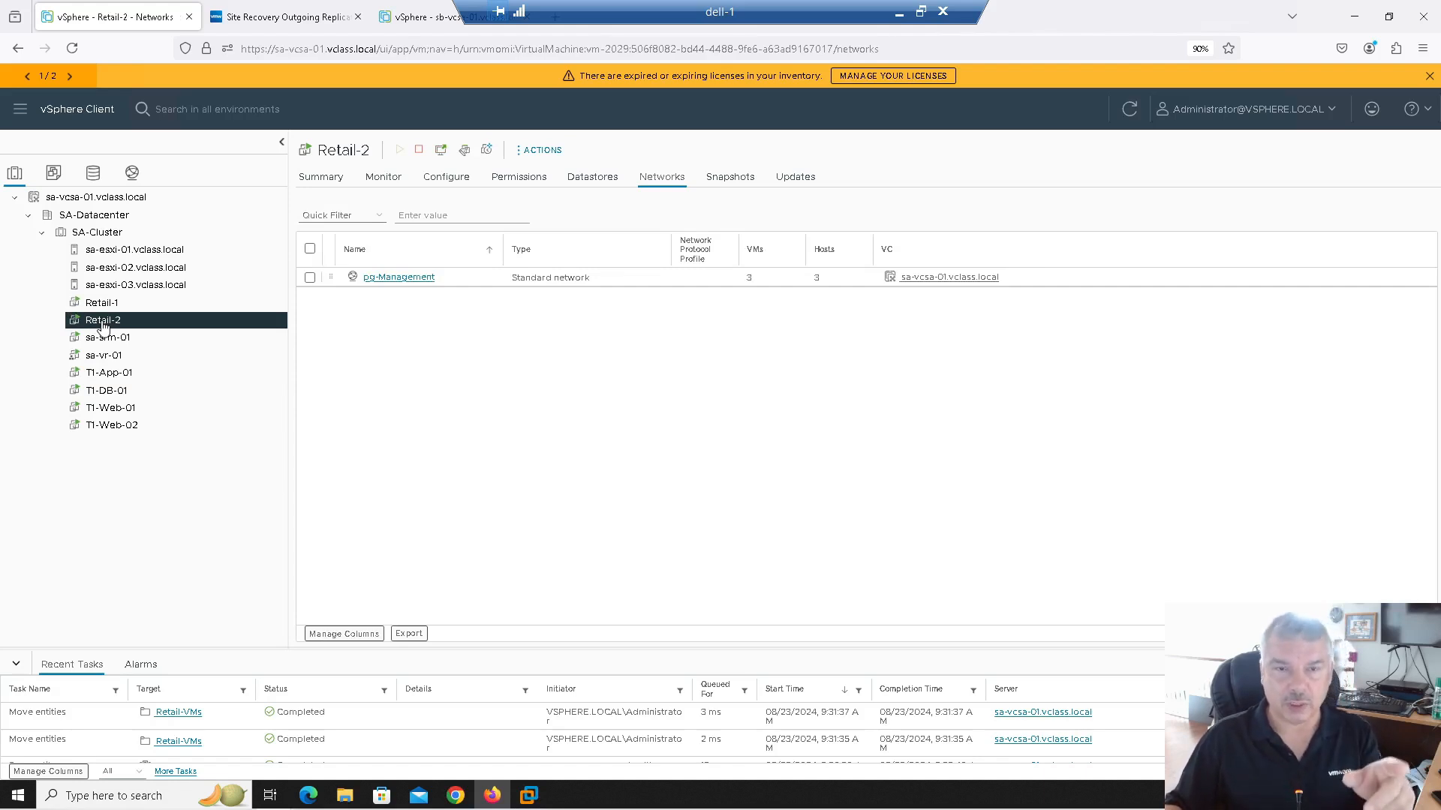
{"action": "left_click", "coordinate": [271, 21]}
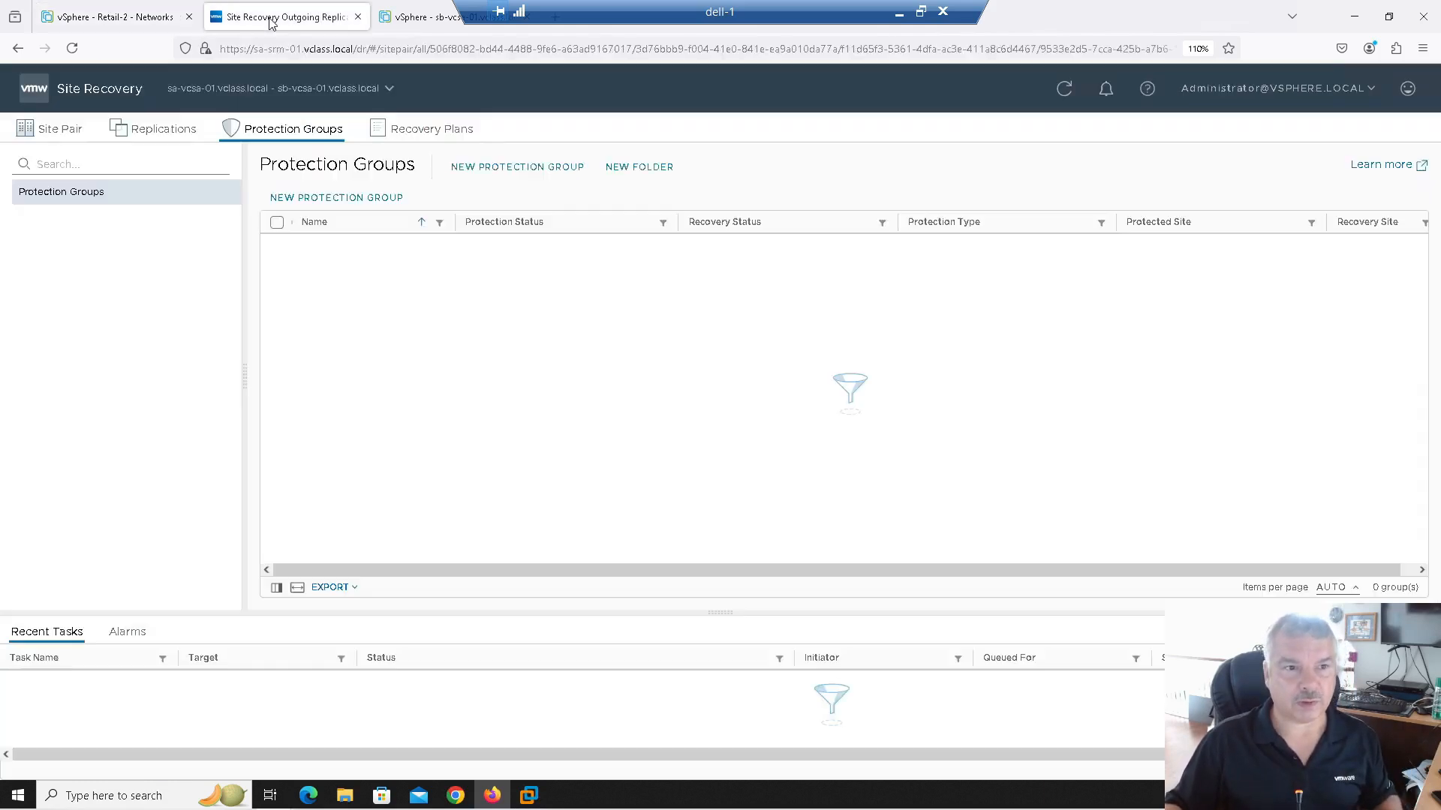
{"action": "left_click", "coordinate": [339, 198]}
Step: Name the new group Work-Load-1 and make it an Individual VMs (vSphere Replication) group
{"action": "left_click", "coordinate": [767, 247]}
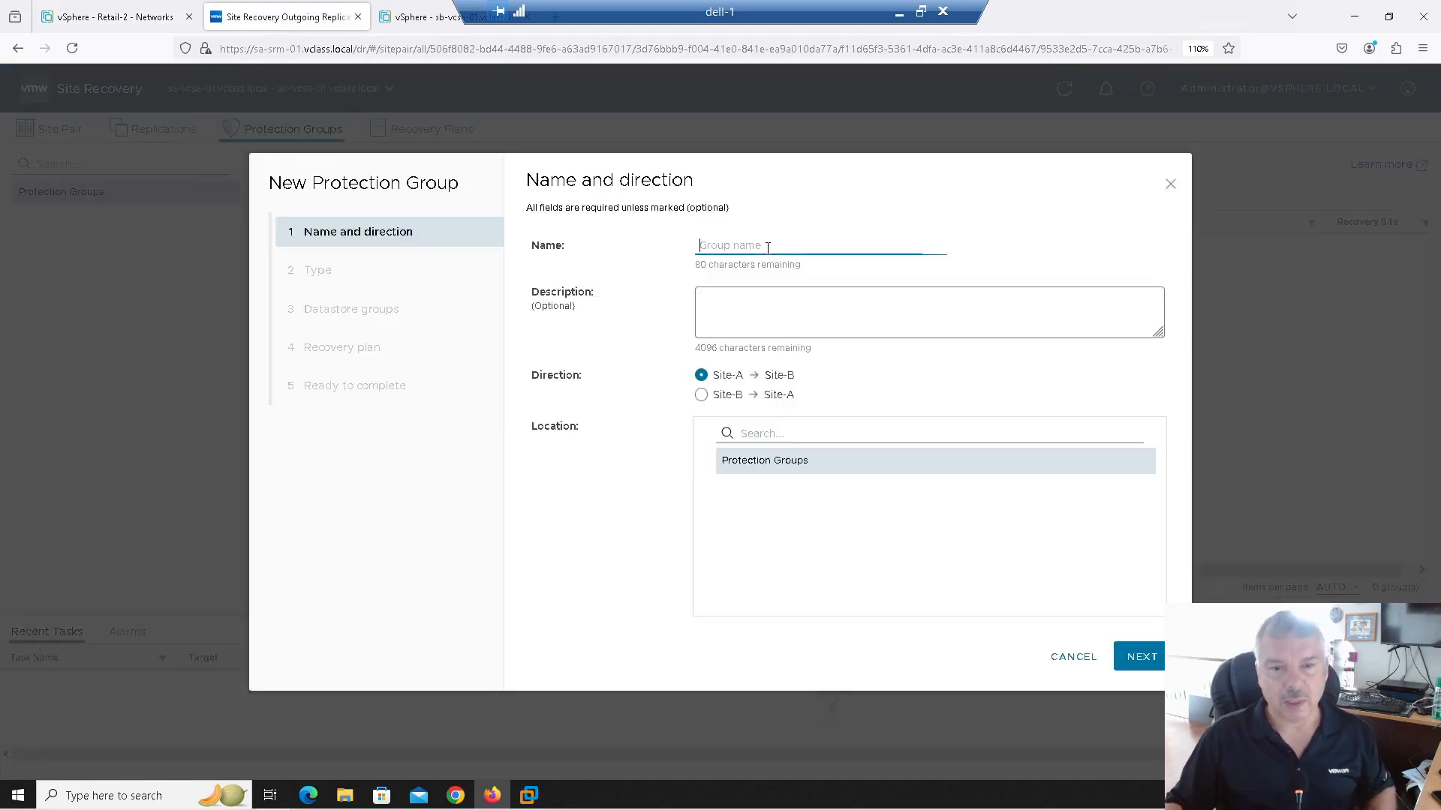
{"action": "type", "text": "Work-Load-1"}
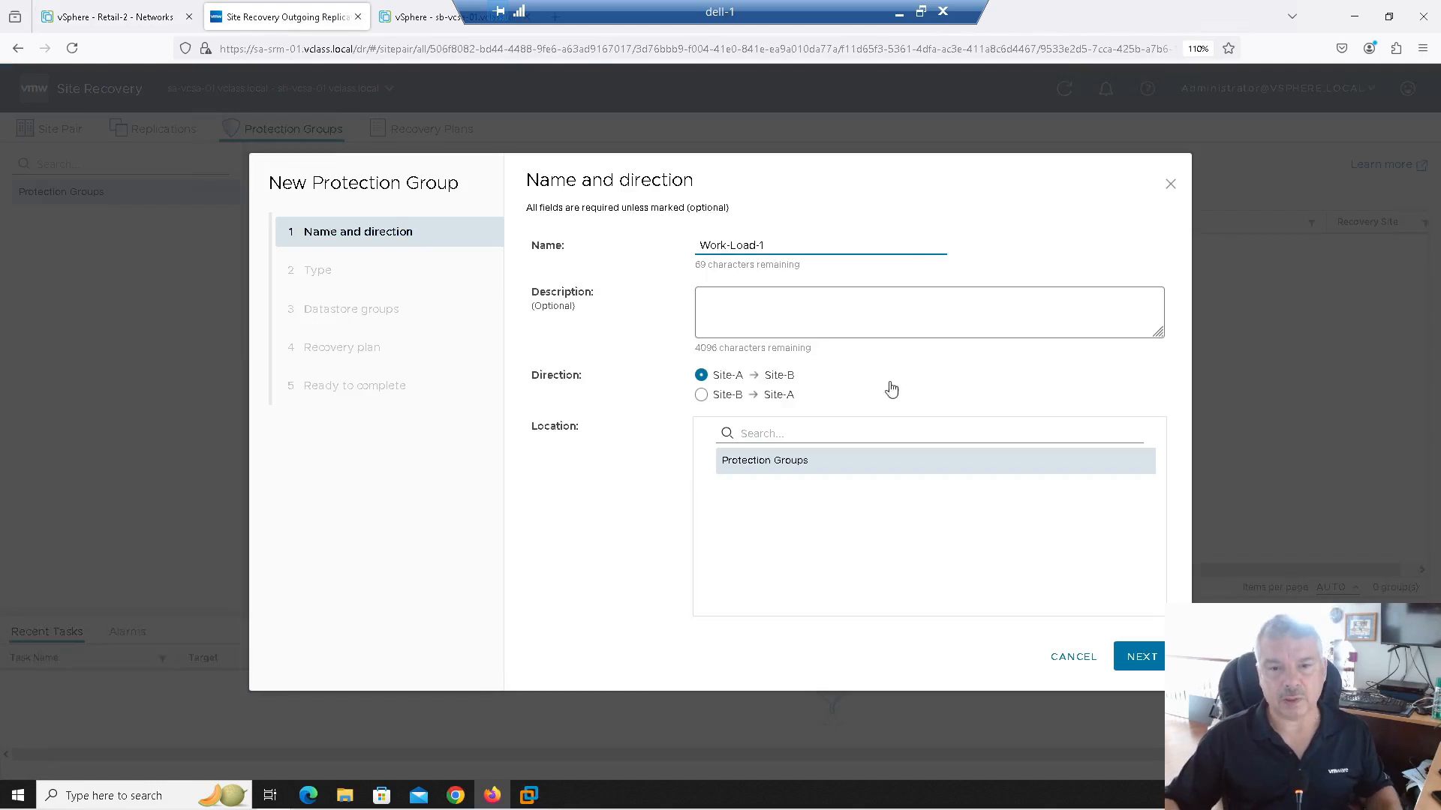
{"action": "left_click", "coordinate": [1142, 657]}
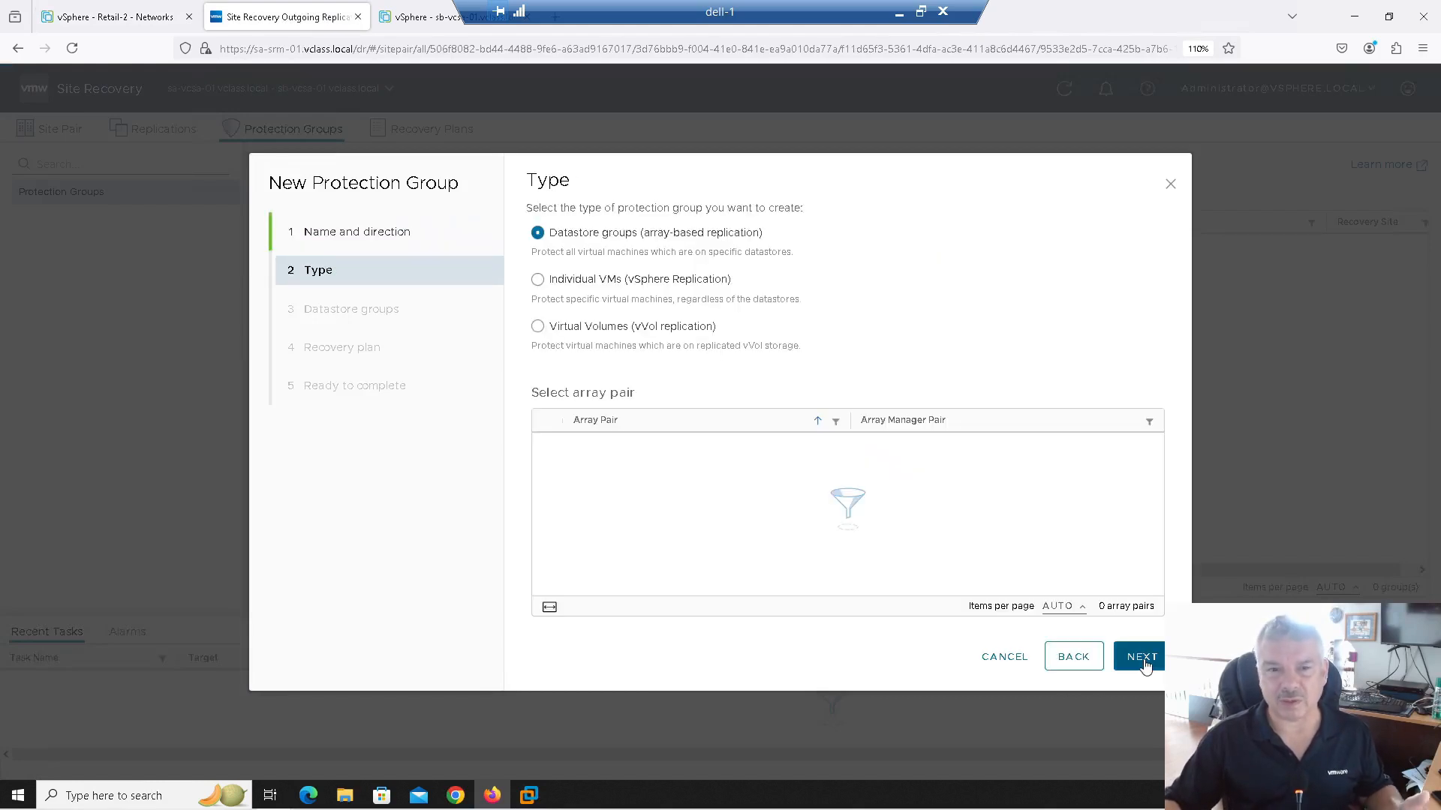
{"action": "left_click", "coordinate": [564, 282]}
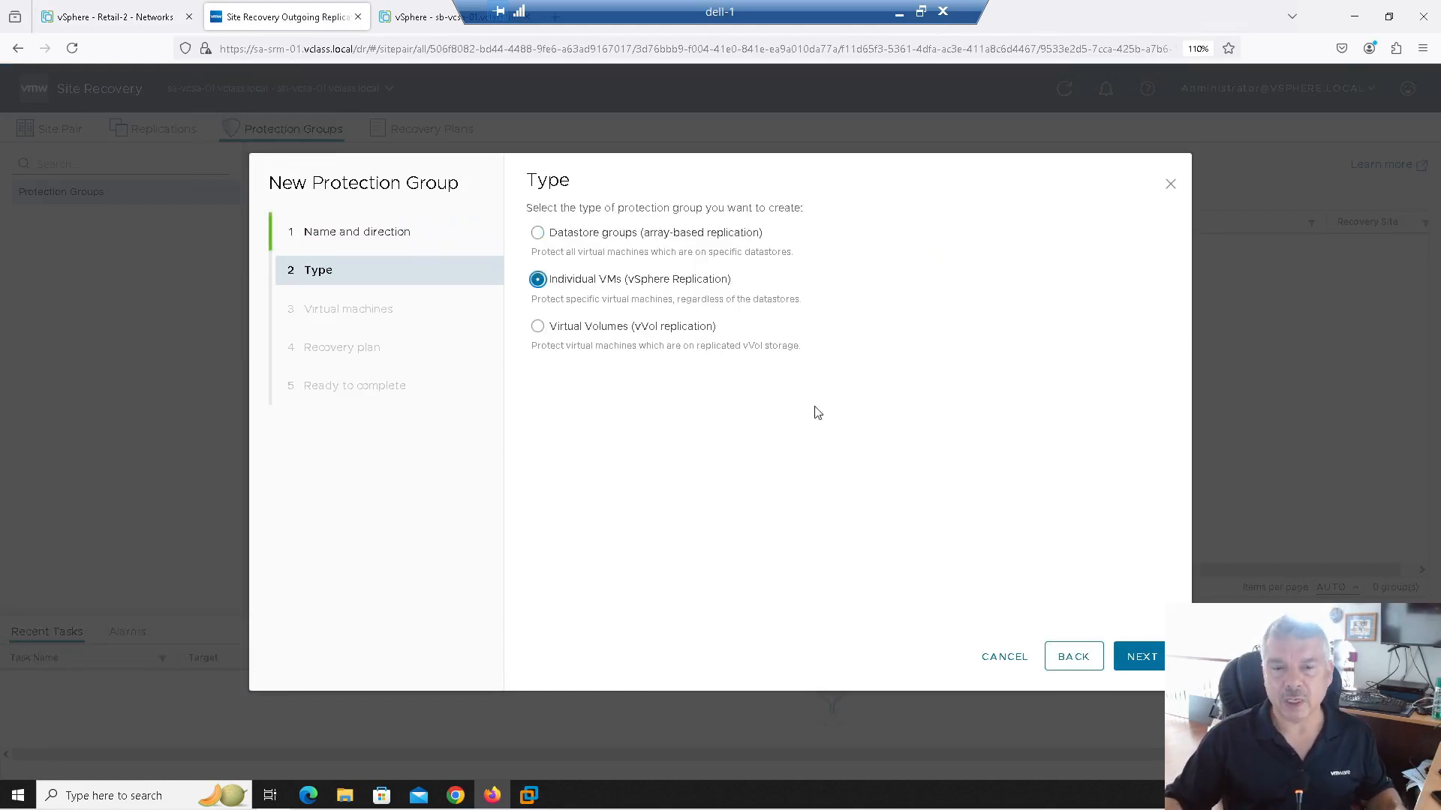
{"action": "left_click", "coordinate": [1138, 661]}
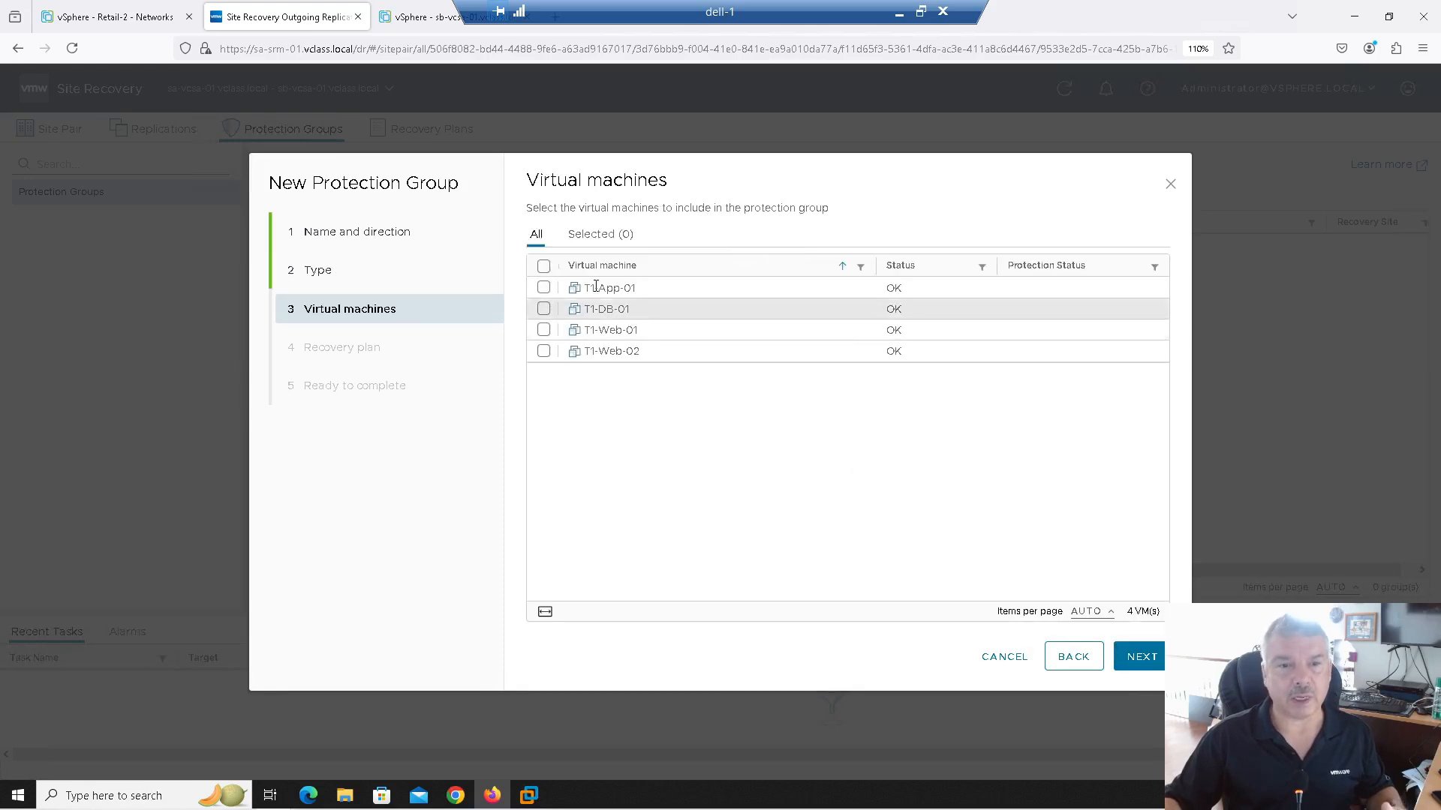
Step: Include only T1-Web-01 and T1-Web-02 in the group and advance to the recovery plan step
{"action": "left_click", "coordinate": [545, 288]}
{"action": "left_click", "coordinate": [544, 309]}
{"action": "left_click", "coordinate": [544, 331]}
{"action": "left_click", "coordinate": [544, 352]}
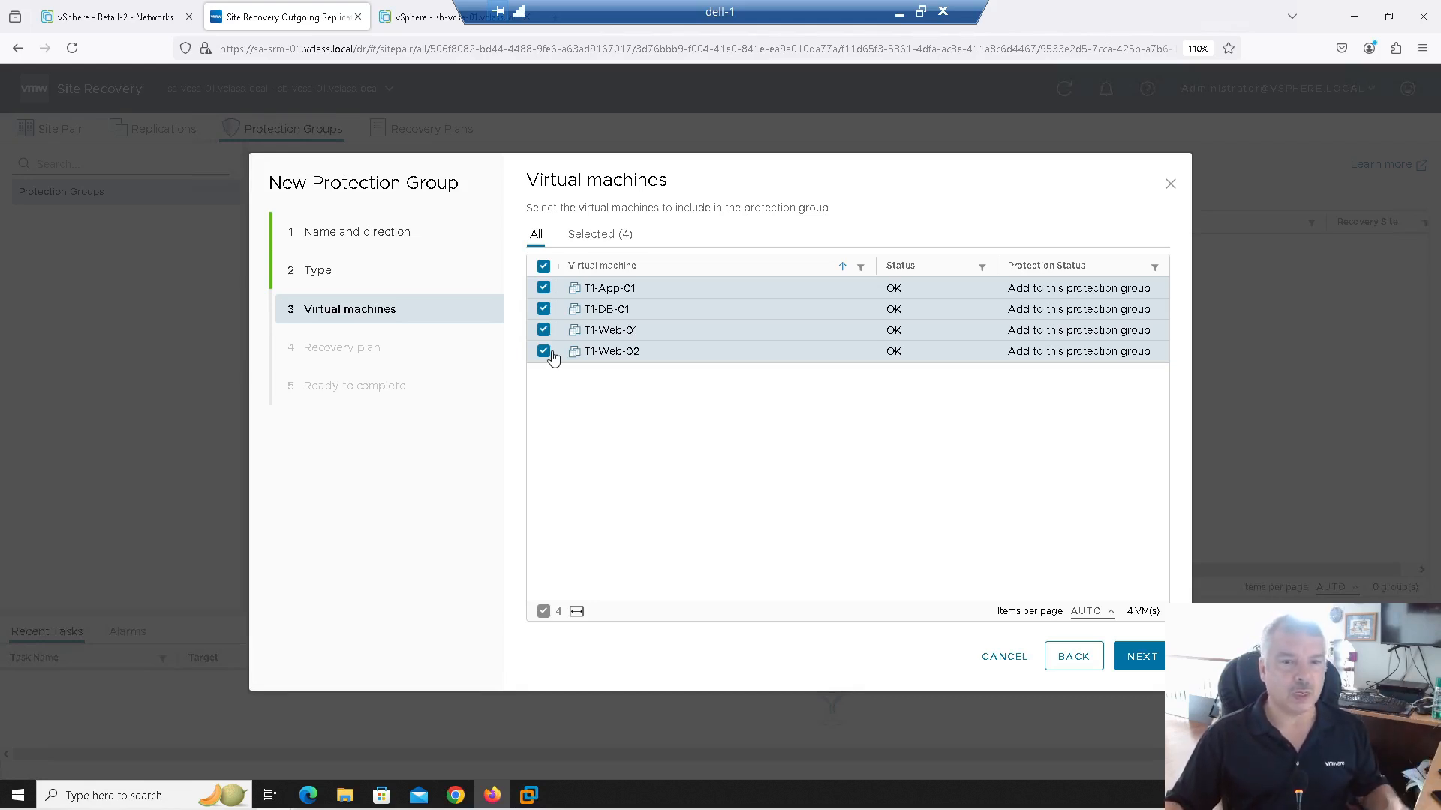
{"action": "left_click", "coordinate": [543, 289]}
{"action": "left_click", "coordinate": [543, 309]}
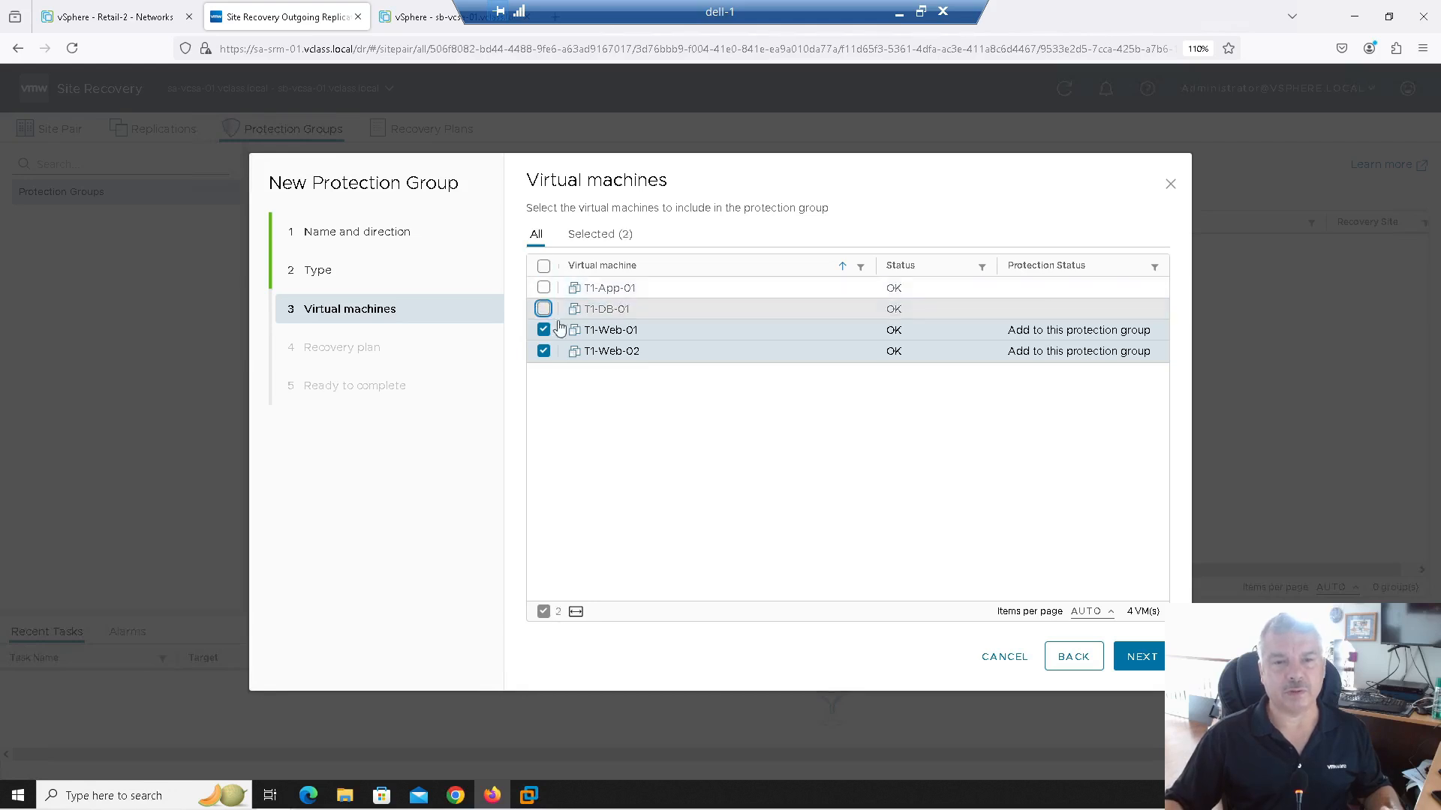
{"action": "left_click", "coordinate": [1142, 658]}
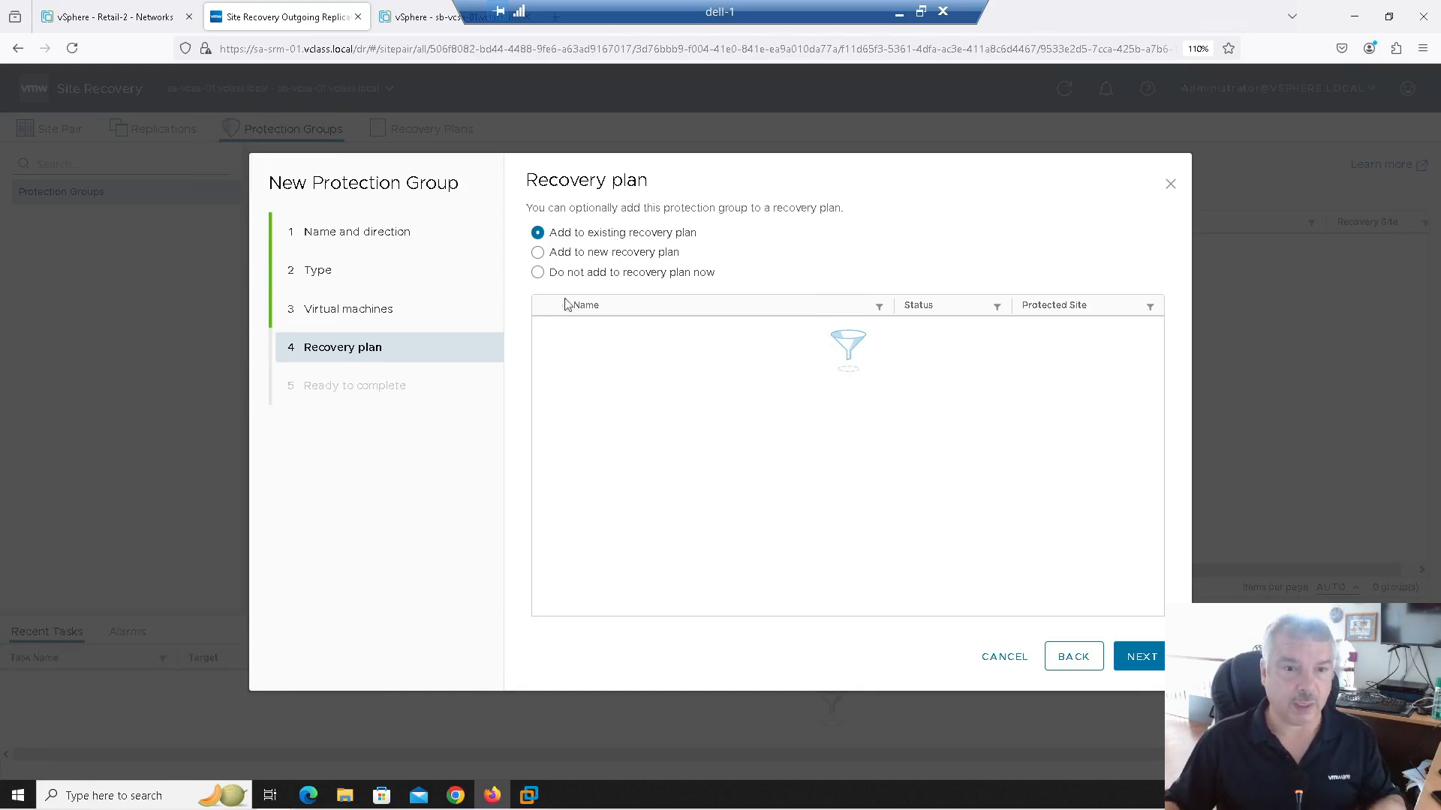
Step: Choose 'Do not add to recovery plan now', review, and finish creating Work-Load-1
{"action": "left_click", "coordinate": [539, 254]}
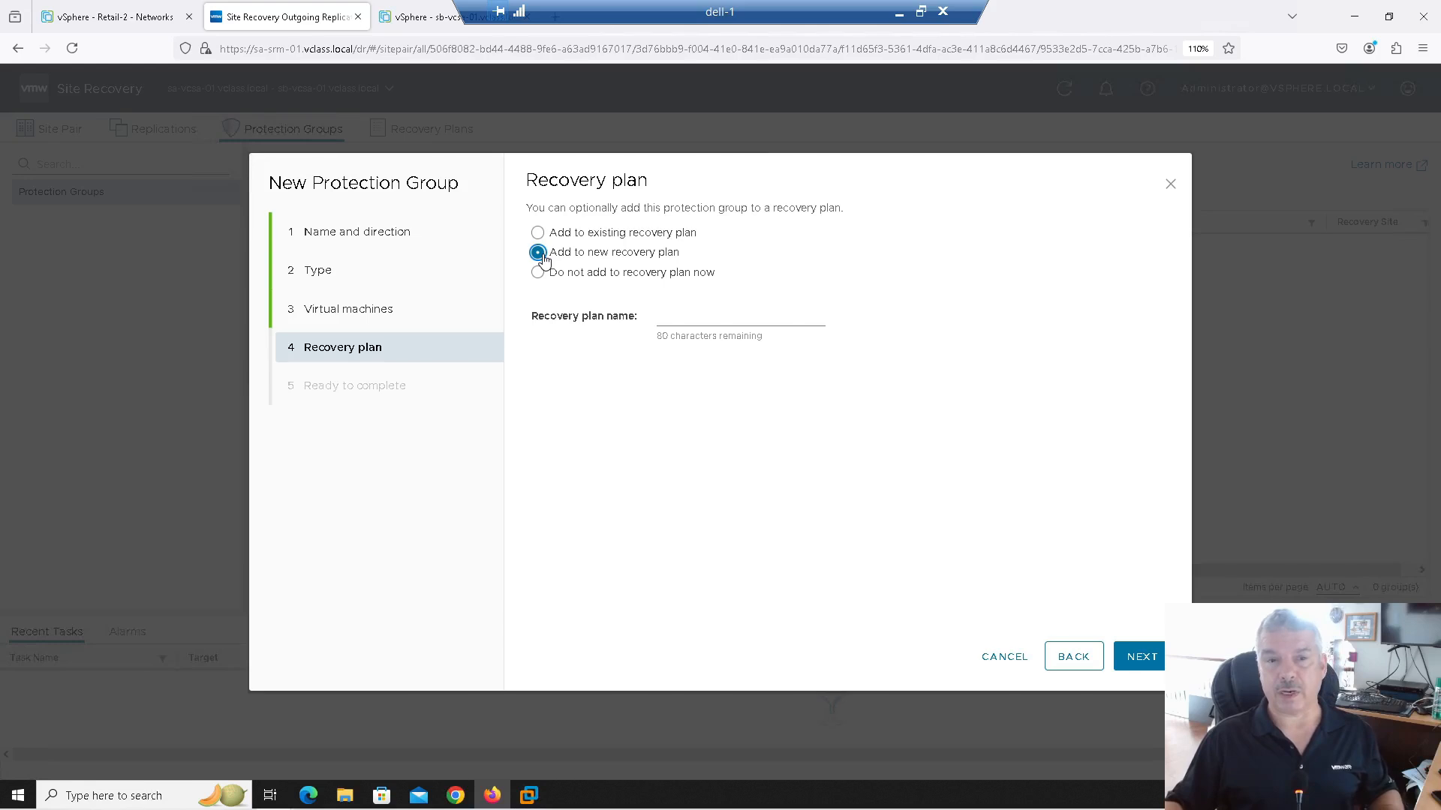
{"action": "left_click", "coordinate": [538, 273]}
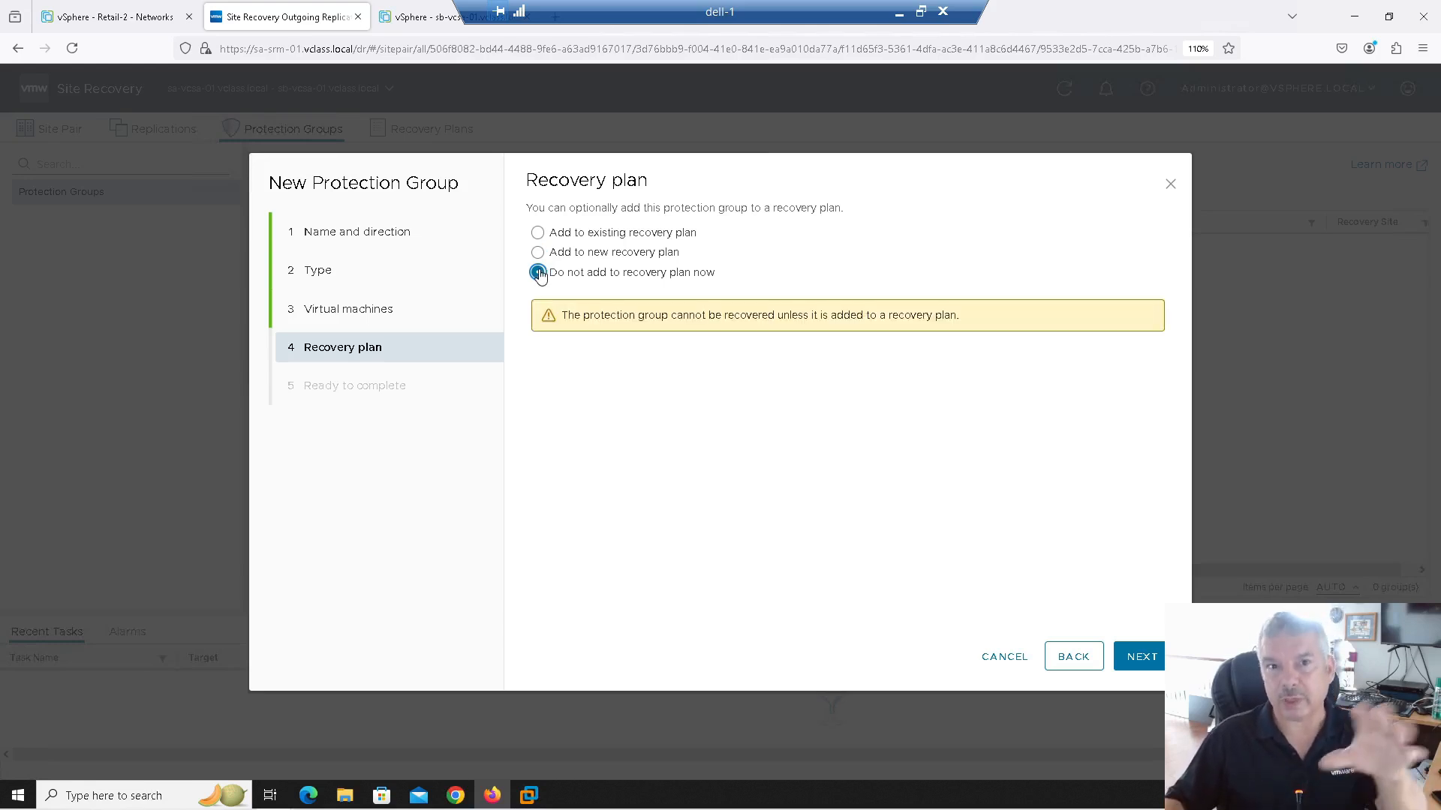
{"action": "left_click", "coordinate": [1140, 656]}
{"action": "left_click", "coordinate": [1141, 657]}
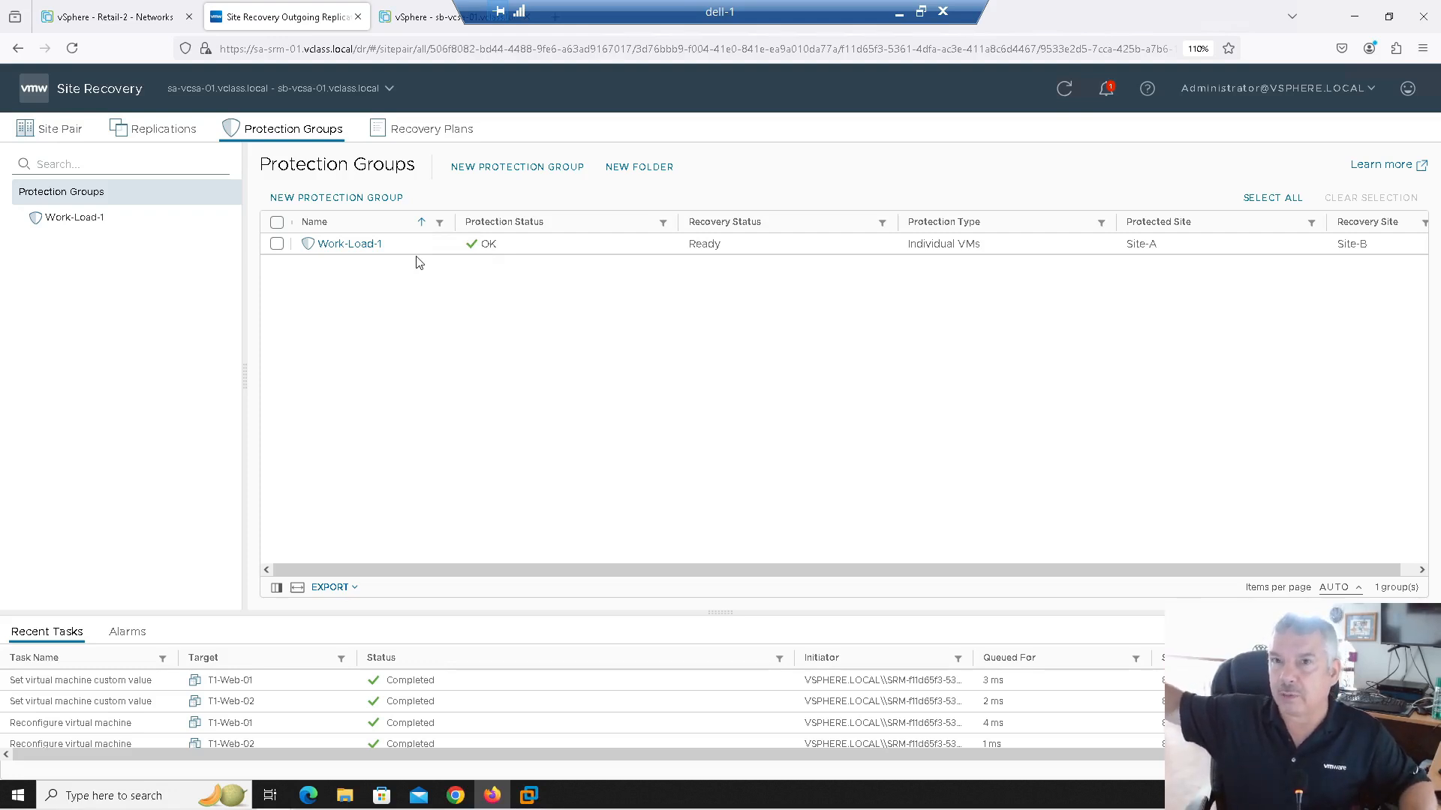
Step: In the sb-vcsa-01 inventory, collapse Site-A-Resource-Pool and show Web-Folder-Site-A with its Web VMs
{"action": "left_click", "coordinate": [412, 25]}
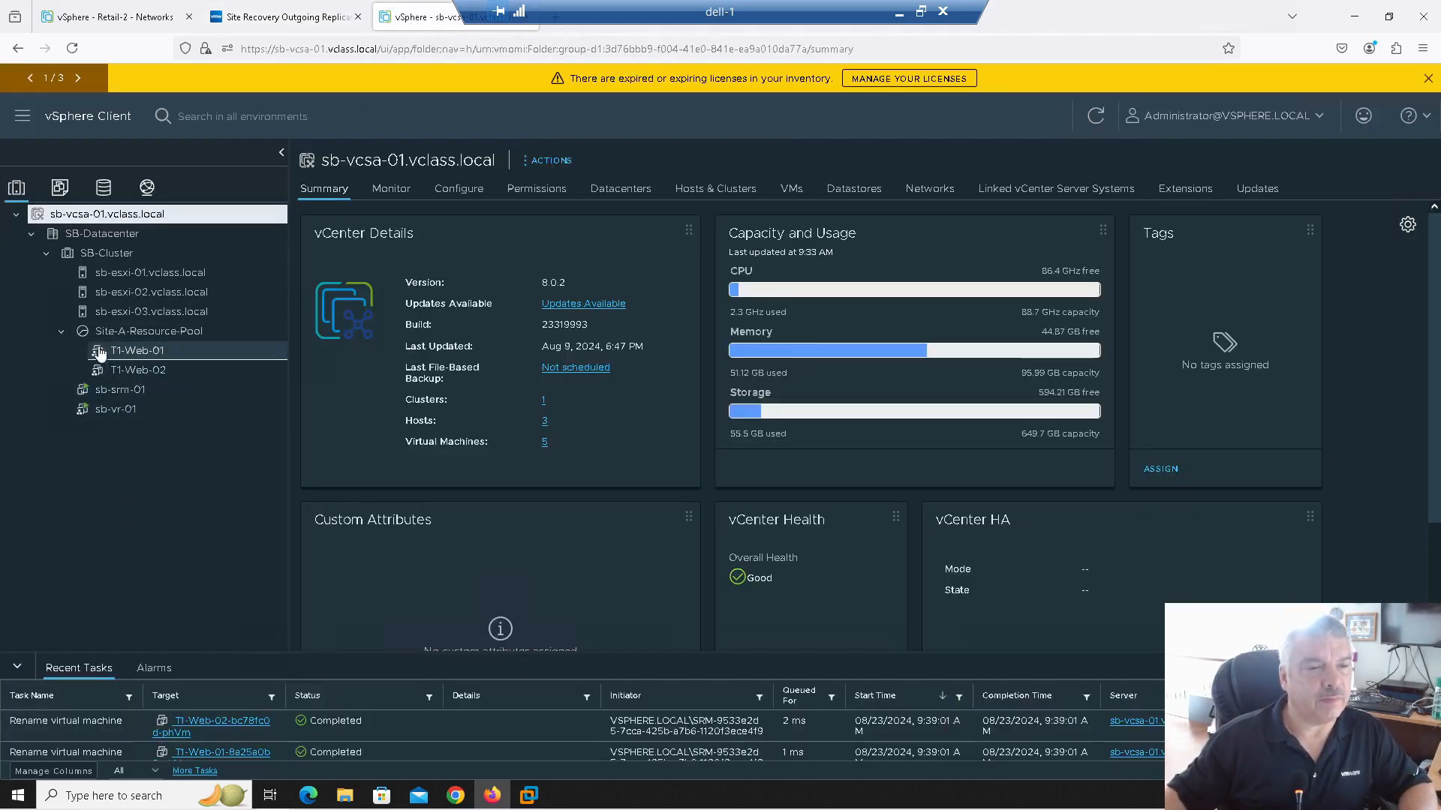
{"action": "left_click", "coordinate": [62, 332]}
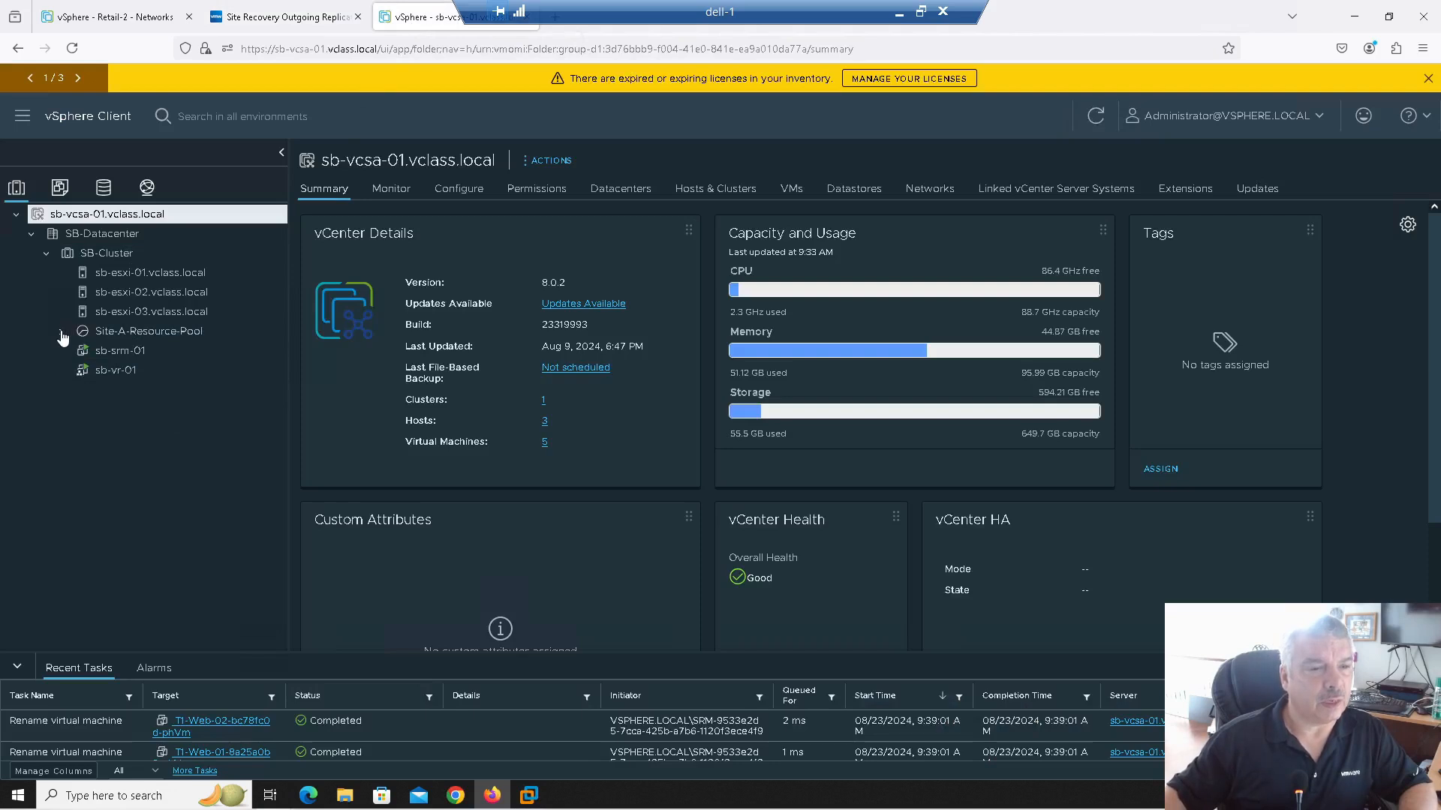
{"action": "left_click", "coordinate": [61, 189]}
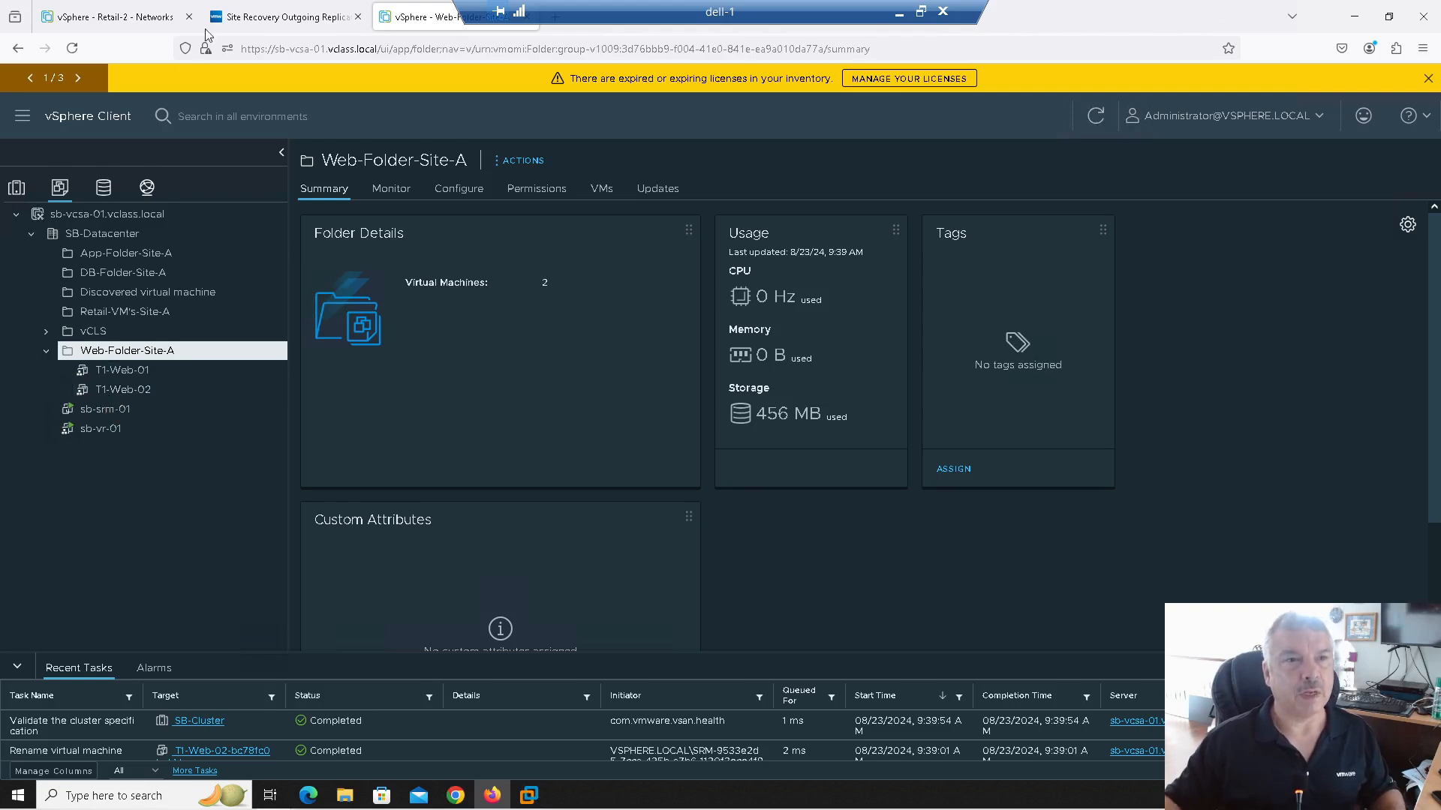
Step: Start a new protection group named App-DB using Individual VMs (vSphere Replication)
{"action": "left_click", "coordinate": [229, 19]}
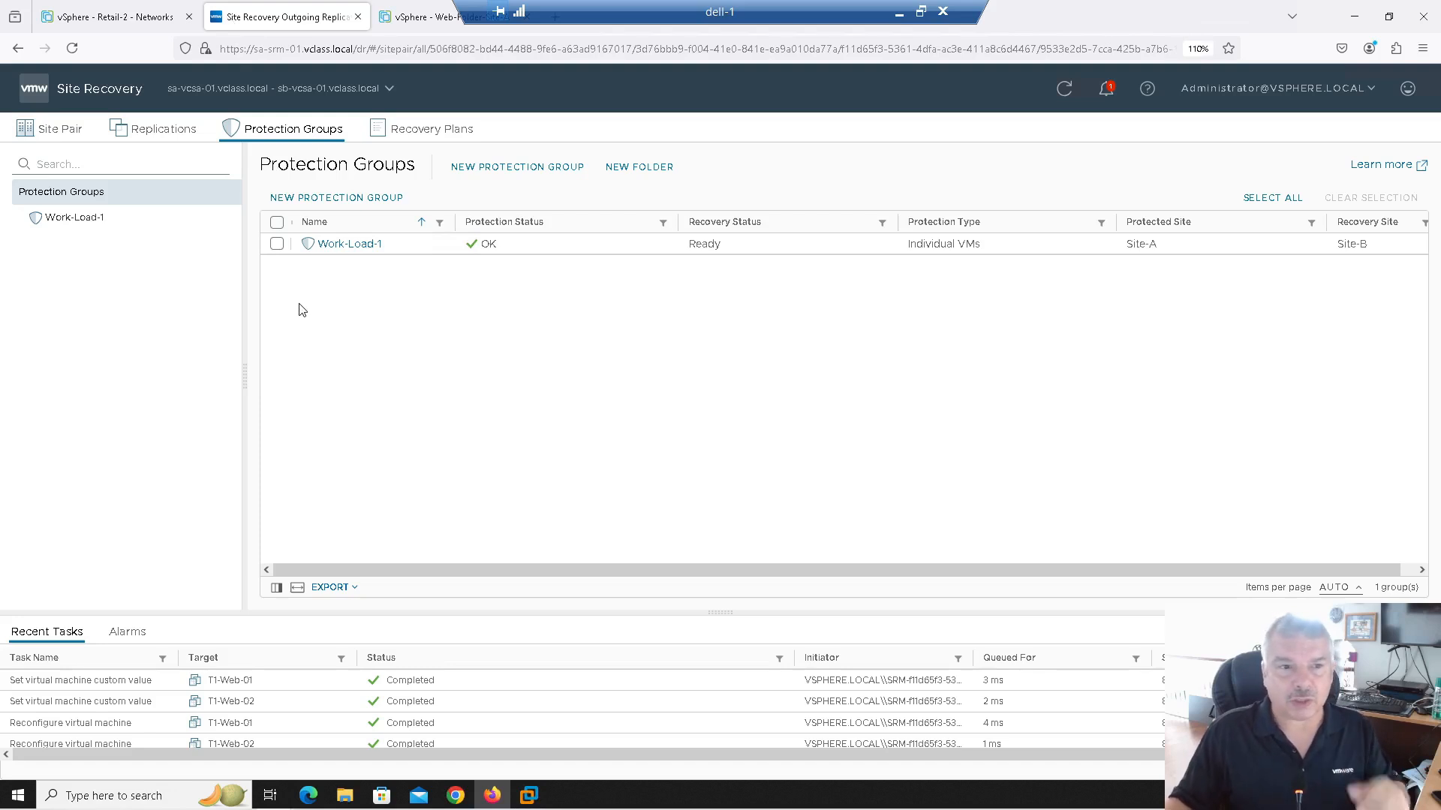
{"action": "left_click", "coordinate": [301, 201]}
{"action": "left_click", "coordinate": [724, 247]}
{"action": "type", "text": "App-DB"}
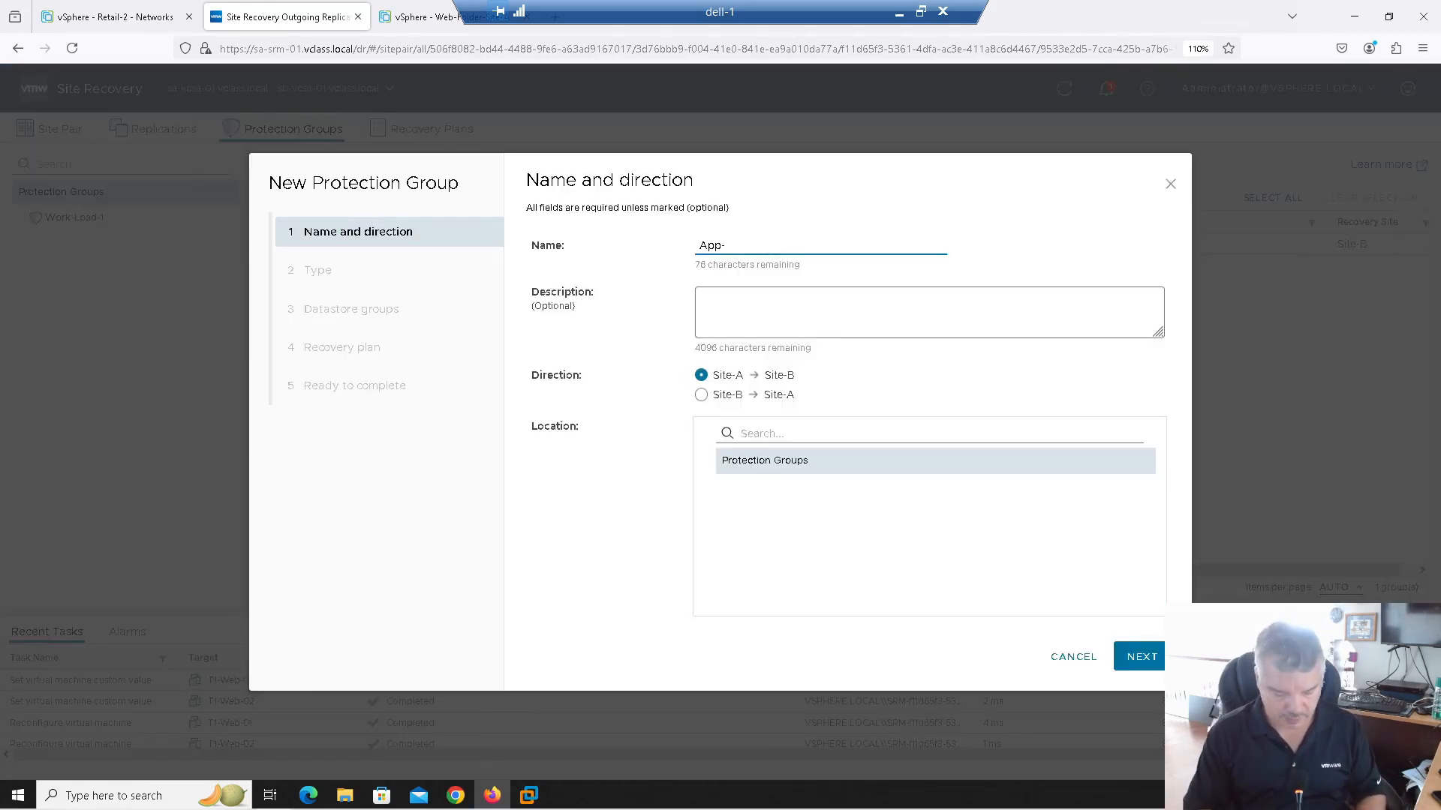
{"action": "left_click", "coordinate": [1140, 657]}
{"action": "left_click", "coordinate": [581, 287]}
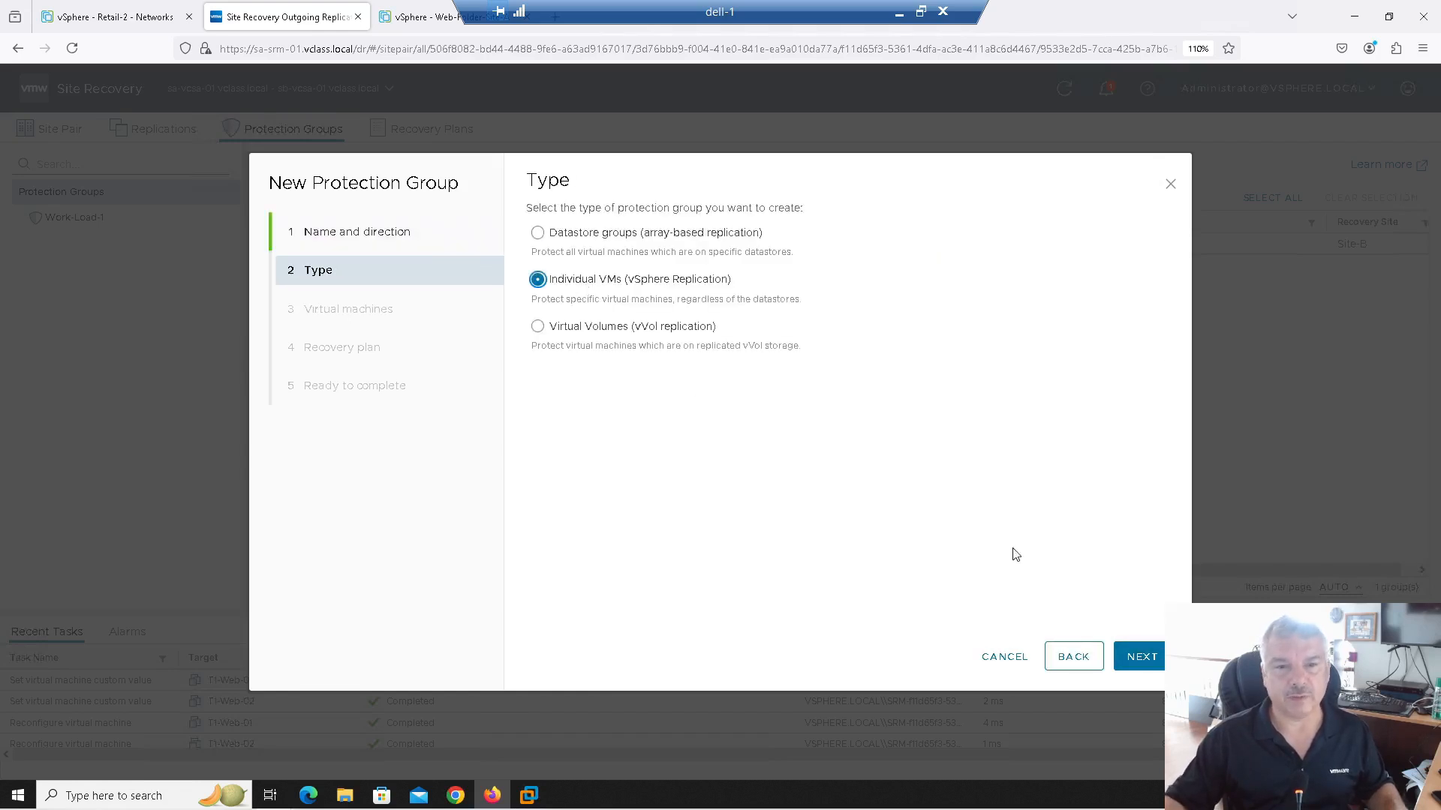
{"action": "left_click", "coordinate": [1154, 665]}
Step: Include T1-App-01 and T1-DB-01, skip the recovery plan, and finish the App-DB group
{"action": "left_click", "coordinate": [543, 287]}
{"action": "left_click", "coordinate": [543, 309]}
{"action": "left_click", "coordinate": [1138, 658]}
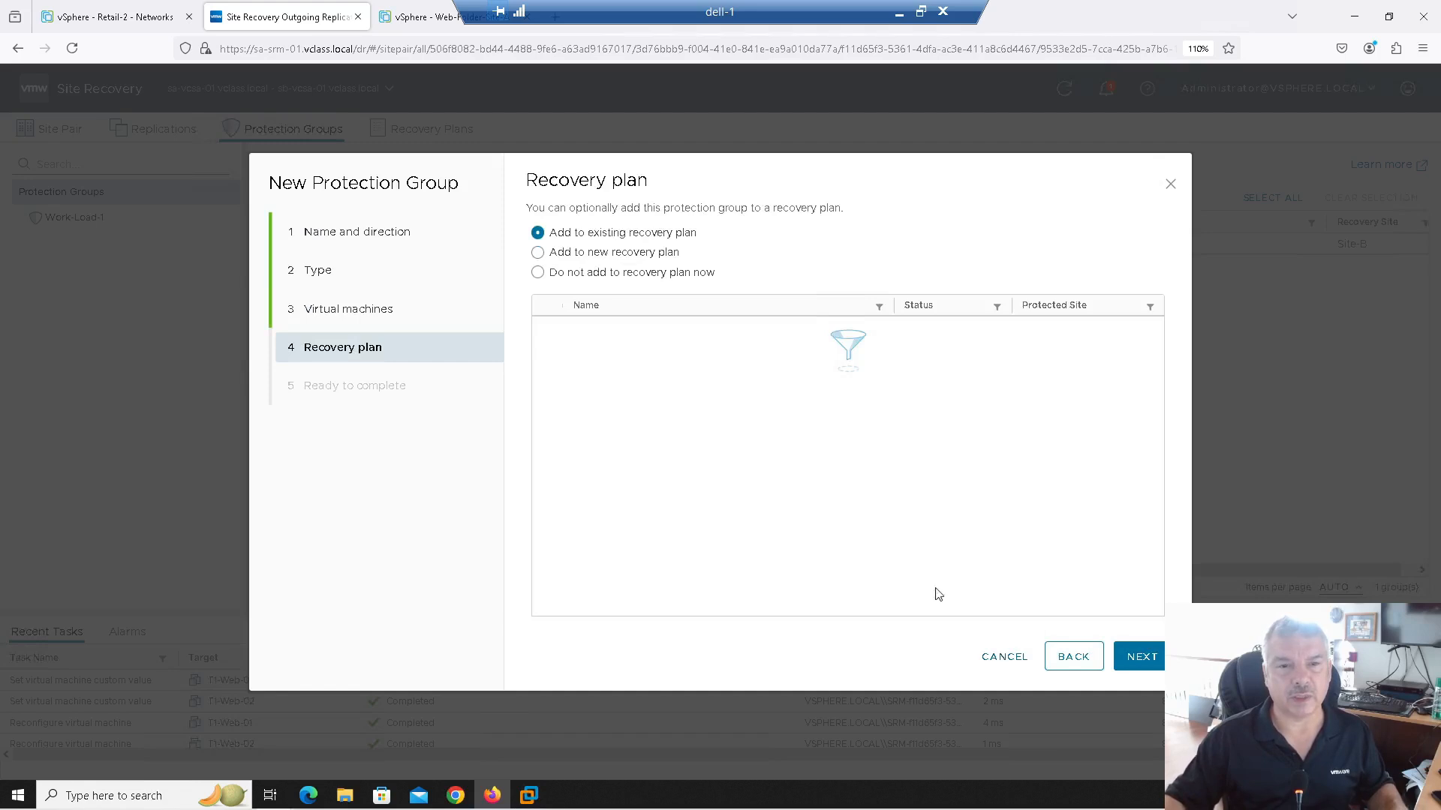
{"action": "left_click", "coordinate": [605, 272]}
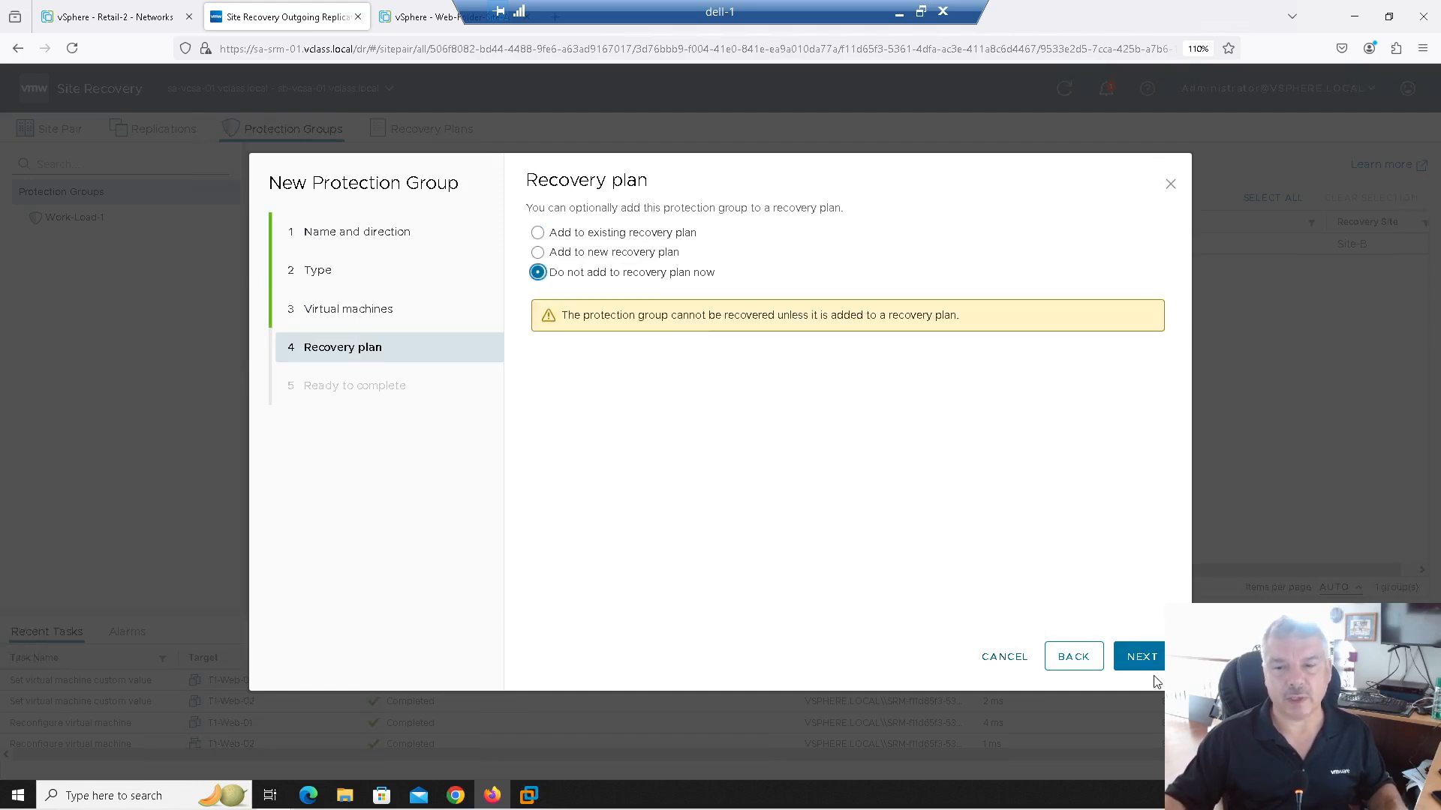
{"action": "left_click", "coordinate": [1118, 654]}
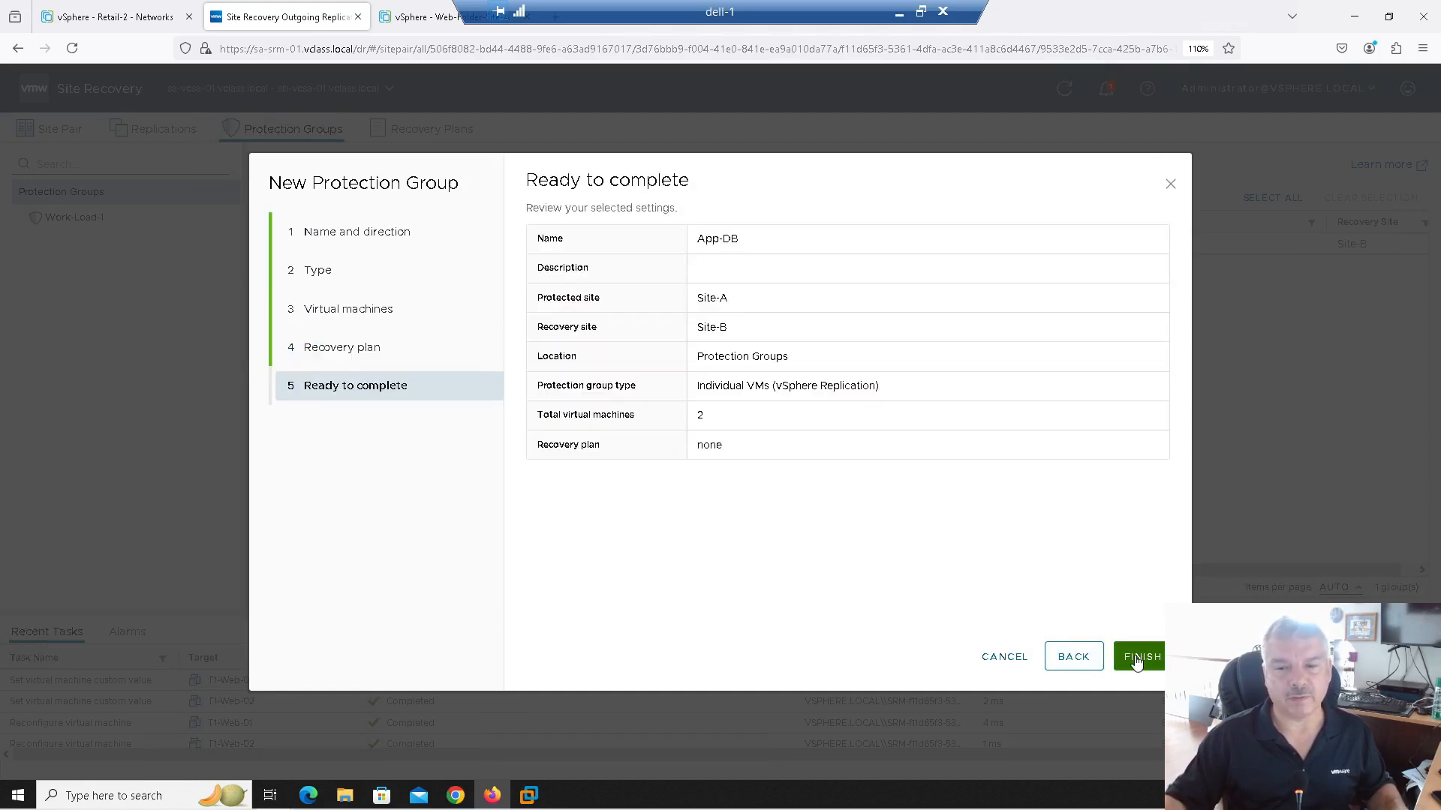
{"action": "left_click", "coordinate": [1134, 660]}
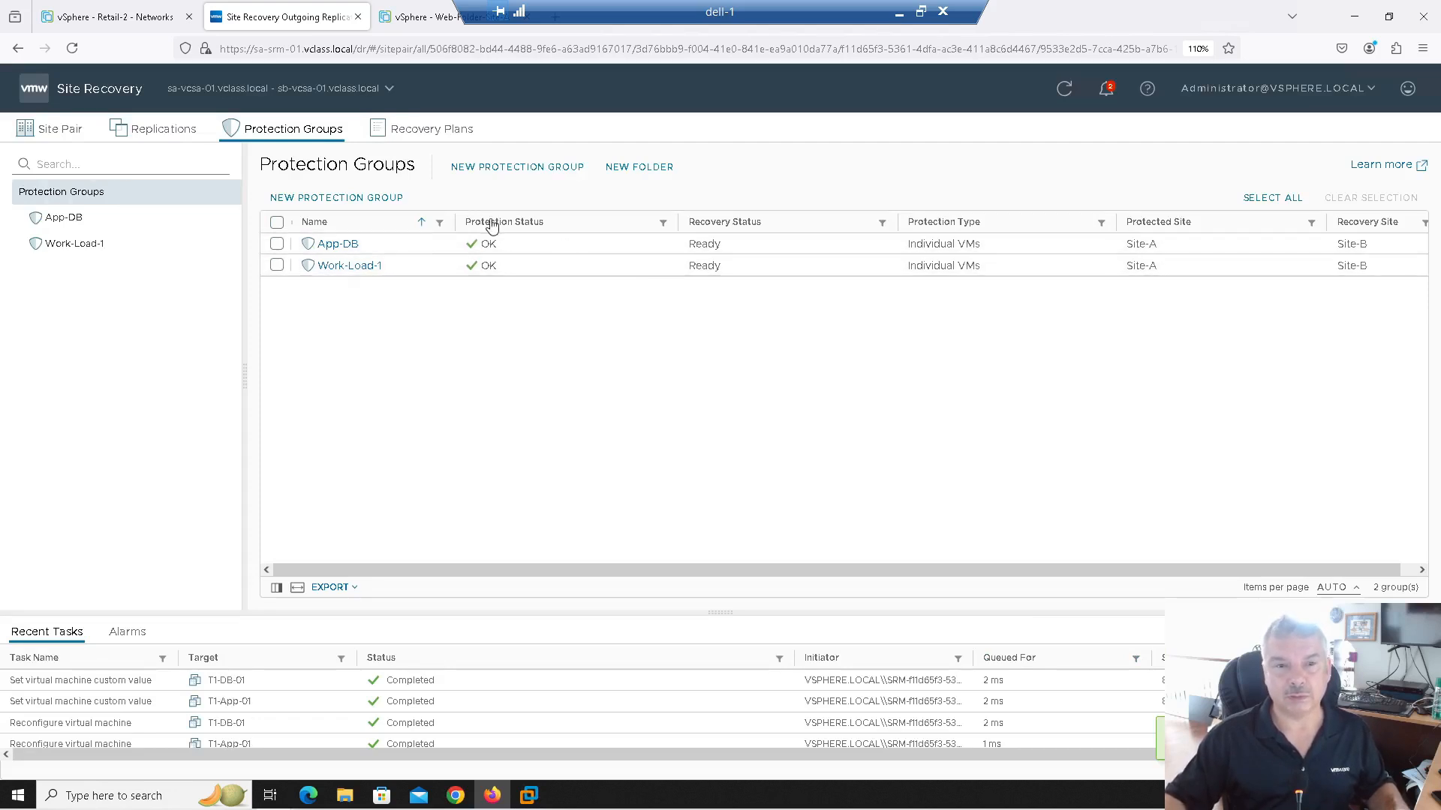
Step: Switch to the vSphere Web-Folder-Site-A tab showing the Site-A VM folders
{"action": "left_click", "coordinate": [420, 17]}
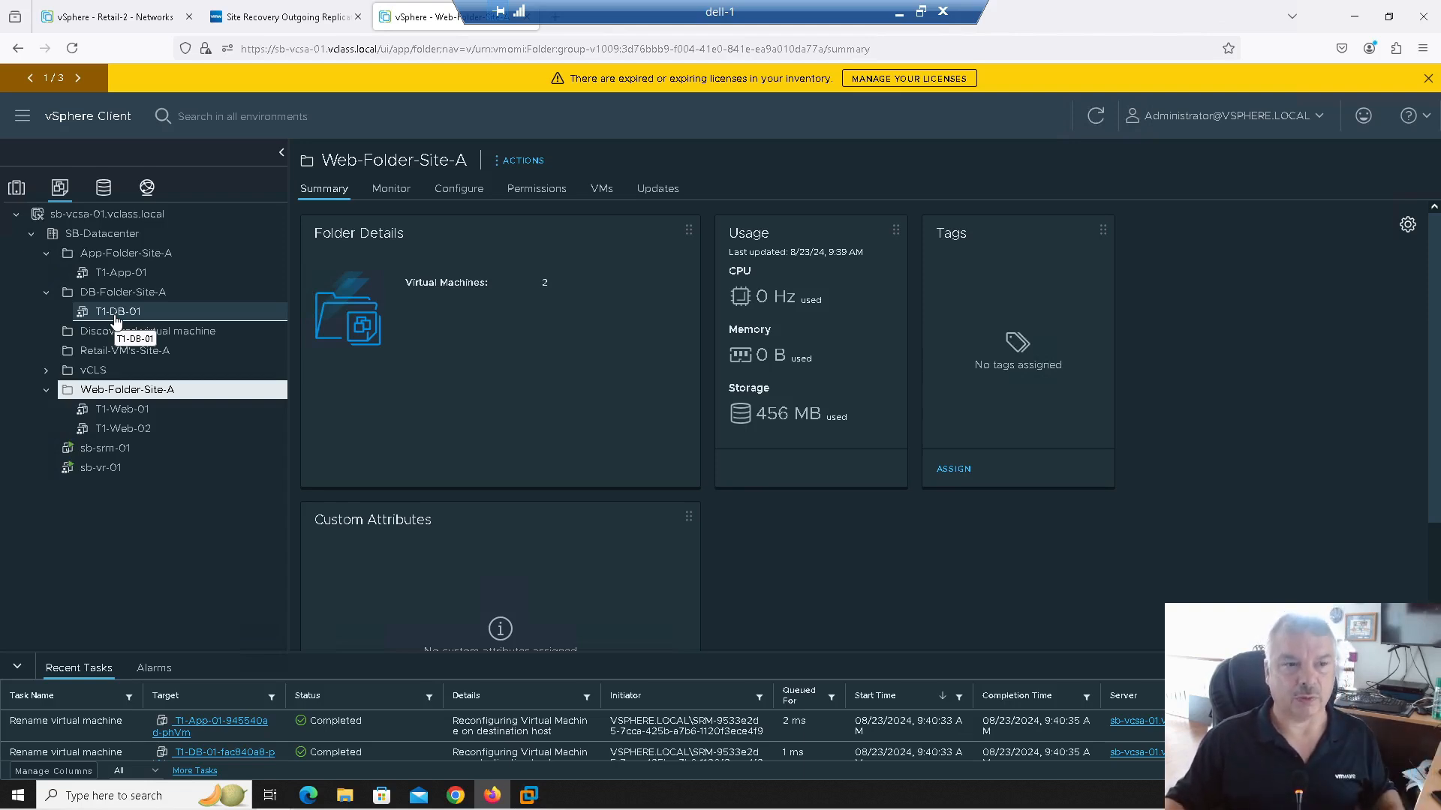
Step: Switch to the vSphere Retail-2 Networks browser tab
{"action": "left_click", "coordinate": [97, 19]}
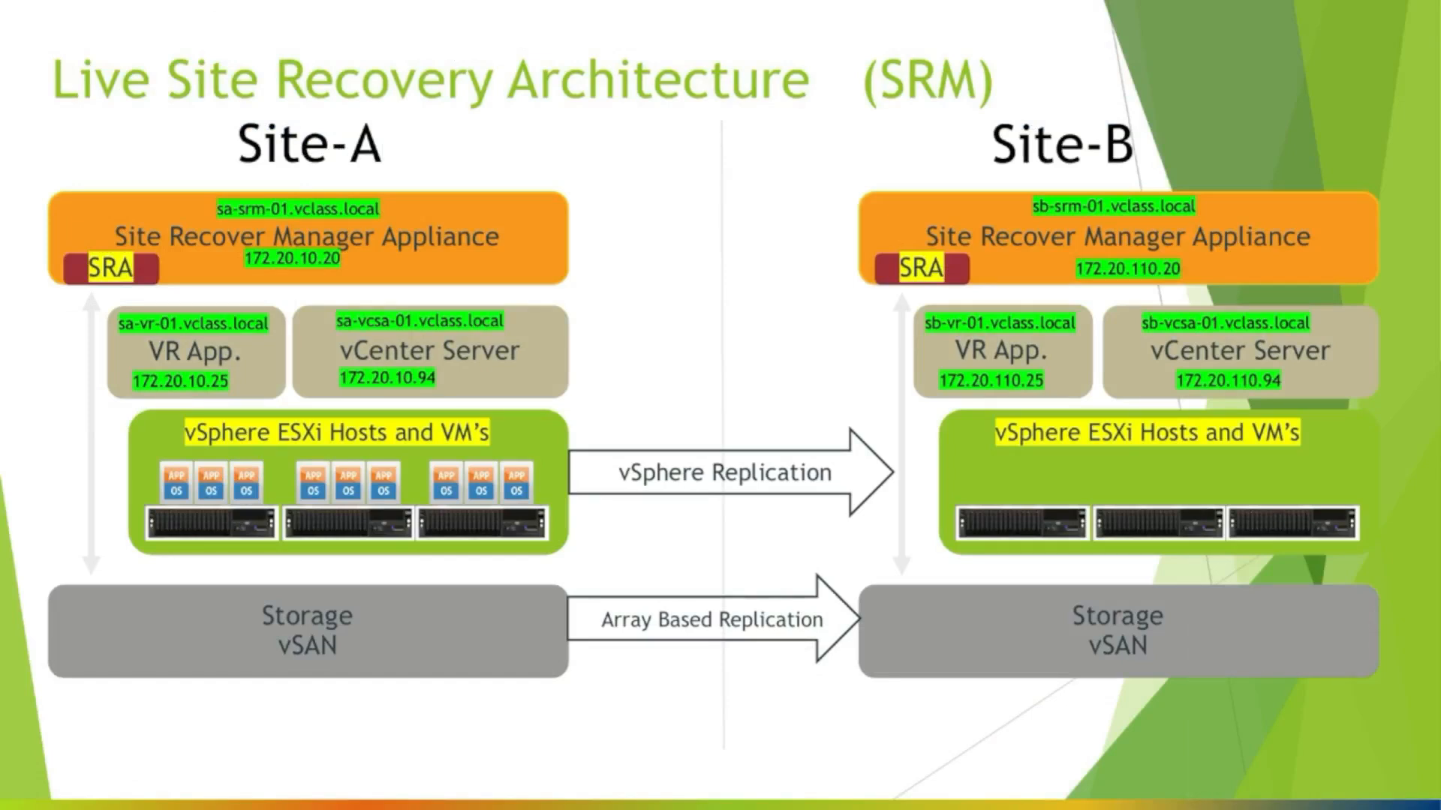
Step: Draw red ellipses around the first two Site-A VM groups and the vSAN storage
{"action": "mouse_move", "coordinate": [135, 461]}
{"action": "left_mouse_down"}
{"action": "mouse_move", "coordinate": [303, 484]}
{"action": "mouse_move", "coordinate": [270, 468]}
{"action": "mouse_move", "coordinate": [277, 455]}
{"action": "left_mouse_up"}
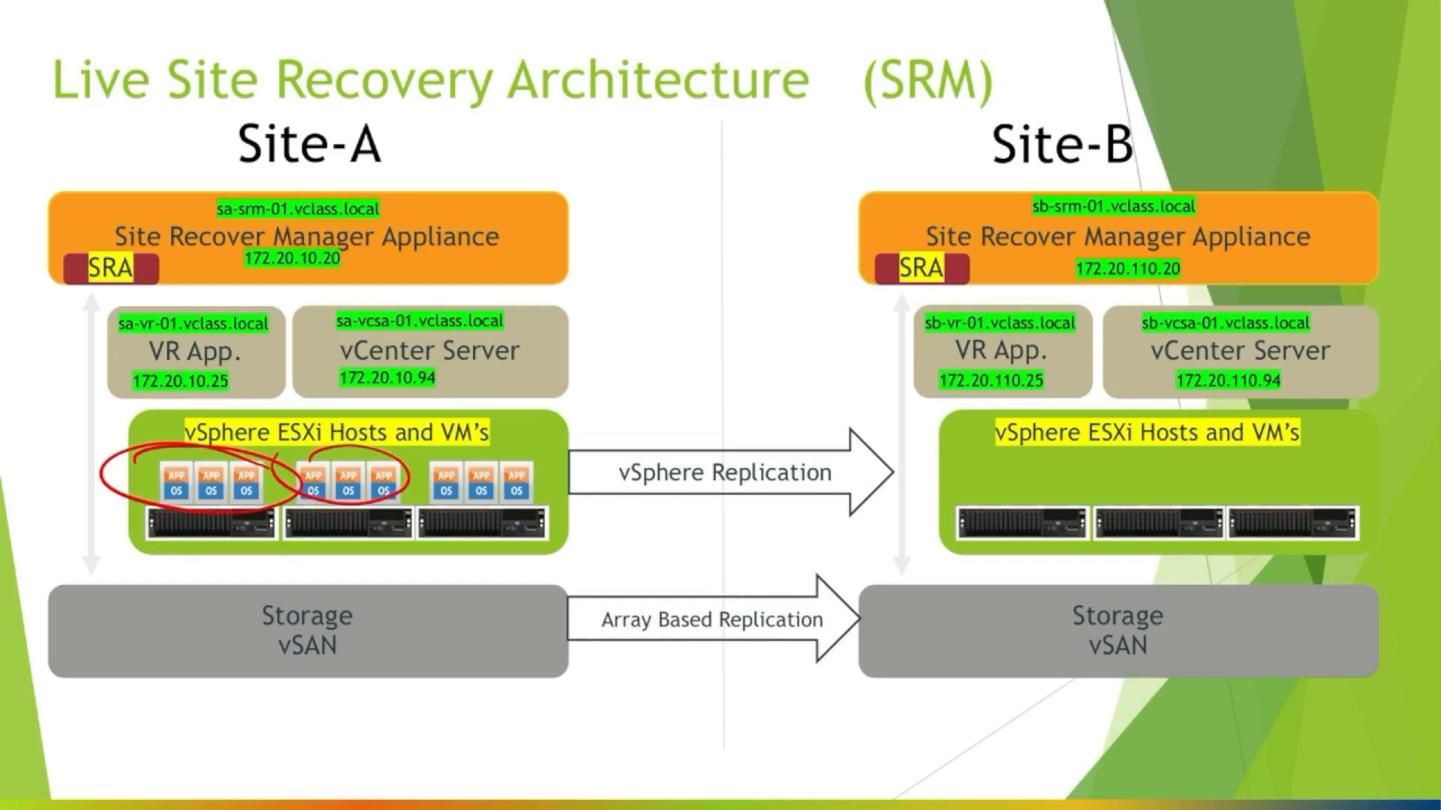
{"action": "left_click_drag", "start_coordinate": [263, 632], "coordinate": [294, 626]}
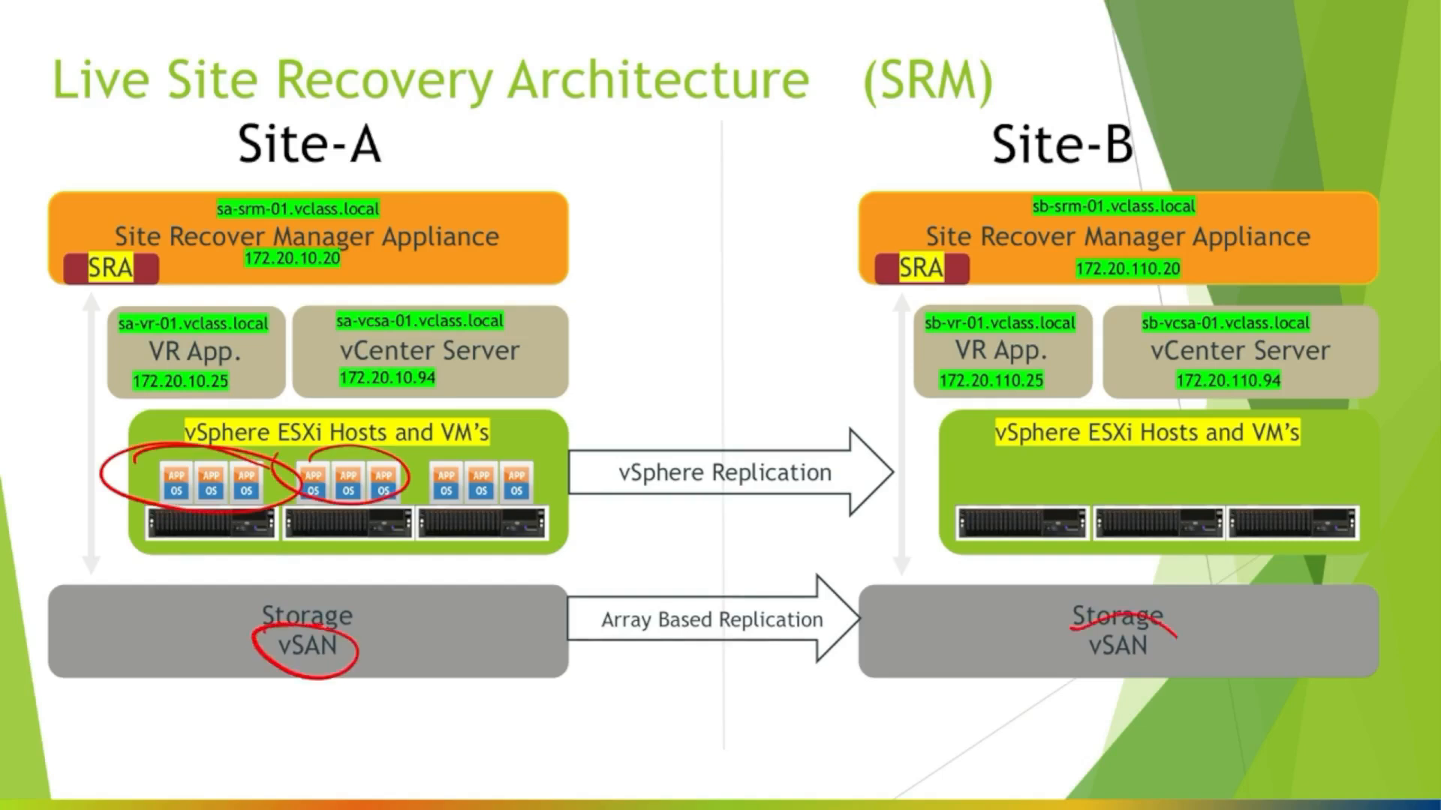
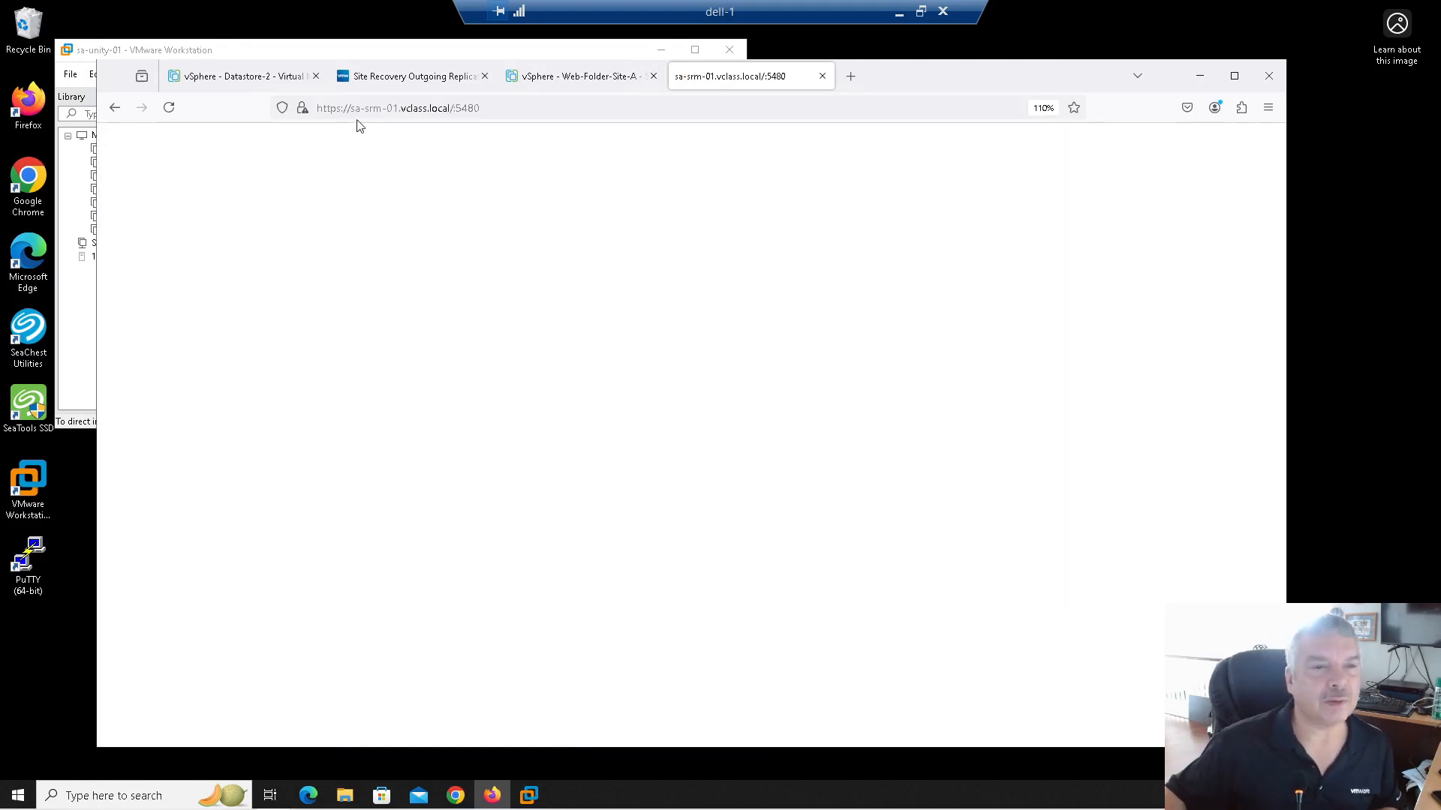
{"action": "left_click", "coordinate": [331, 112]}
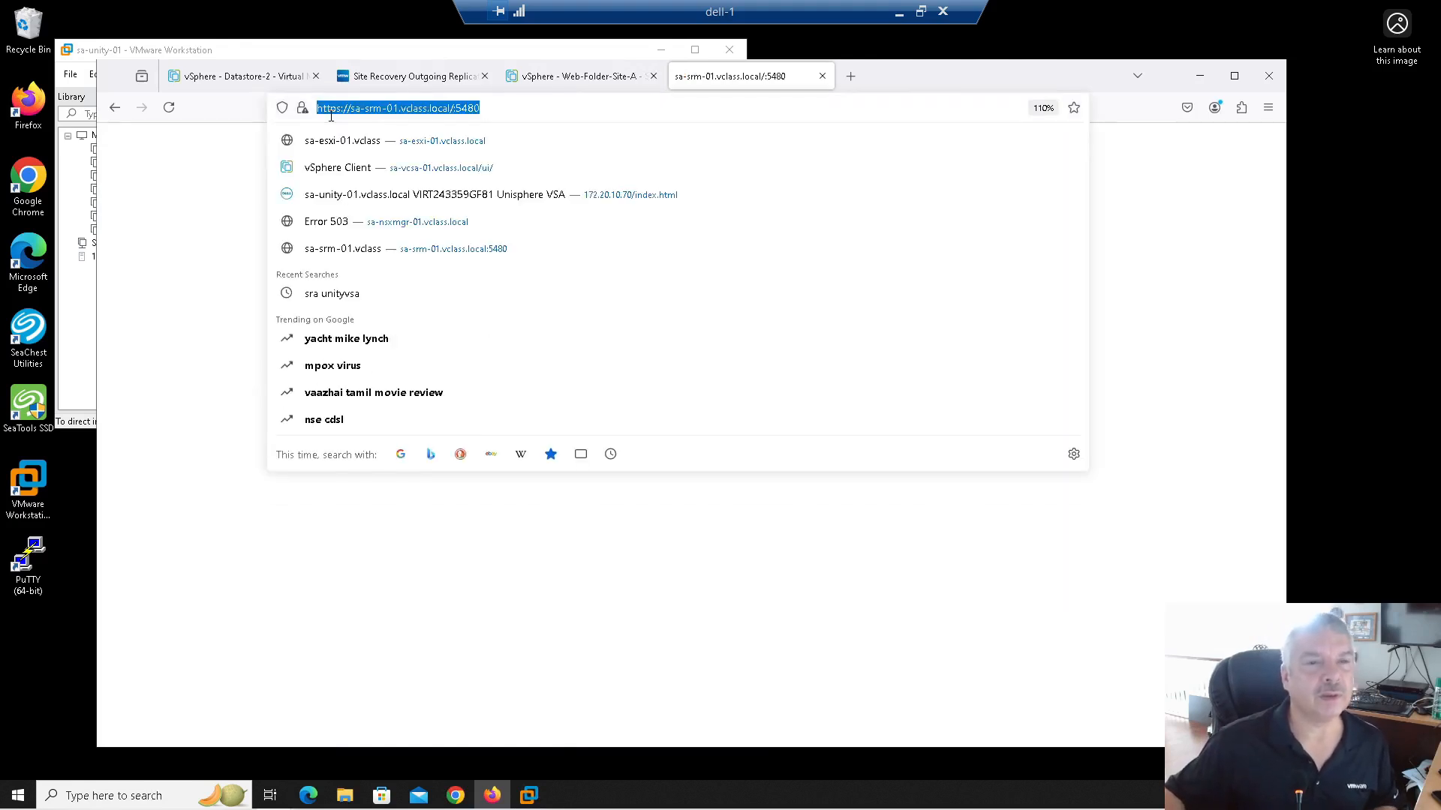
{"action": "left_click", "coordinate": [495, 111]}
{"action": "left_click", "coordinate": [851, 78]}
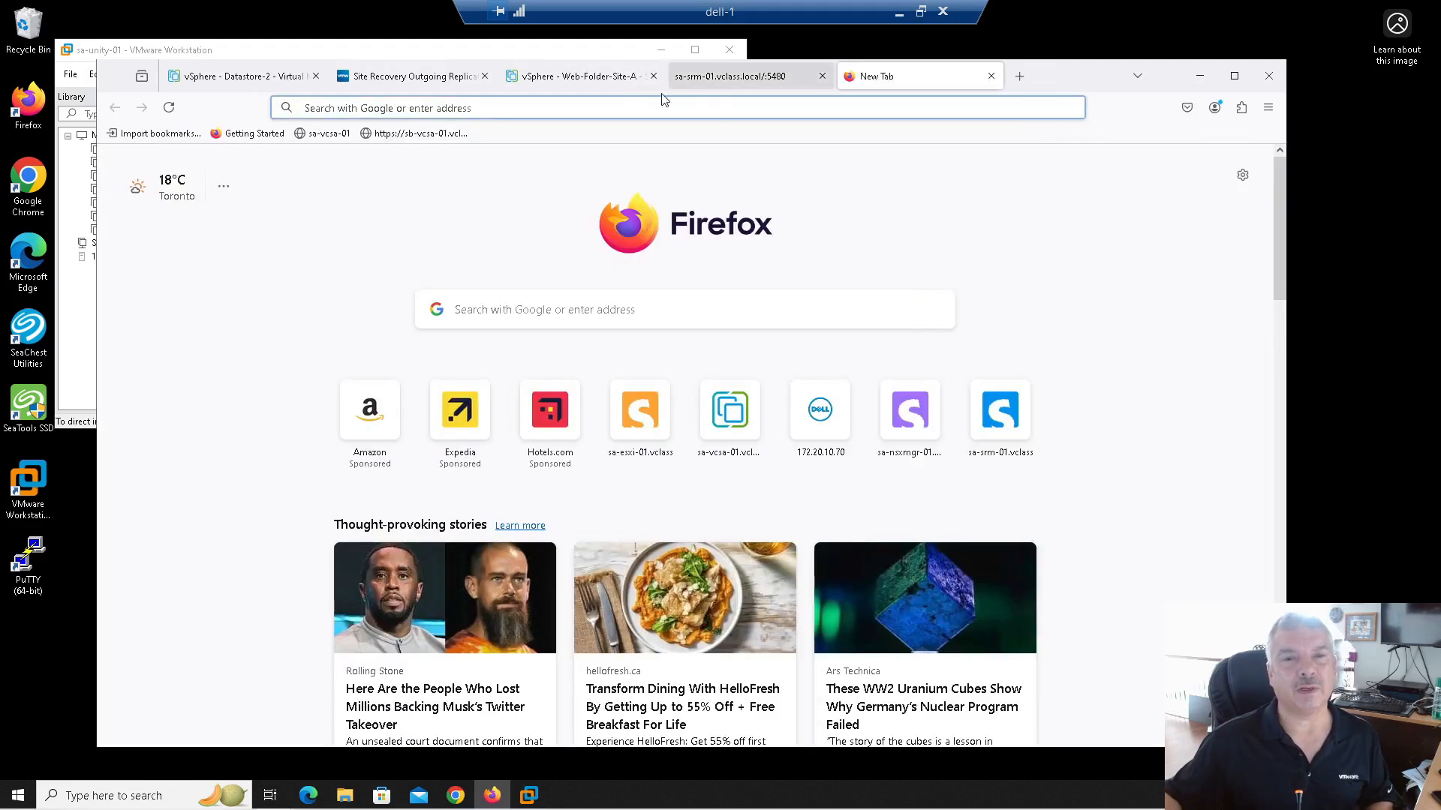
{"action": "left_click", "coordinate": [547, 102]}
{"action": "type", "text": "sb"}
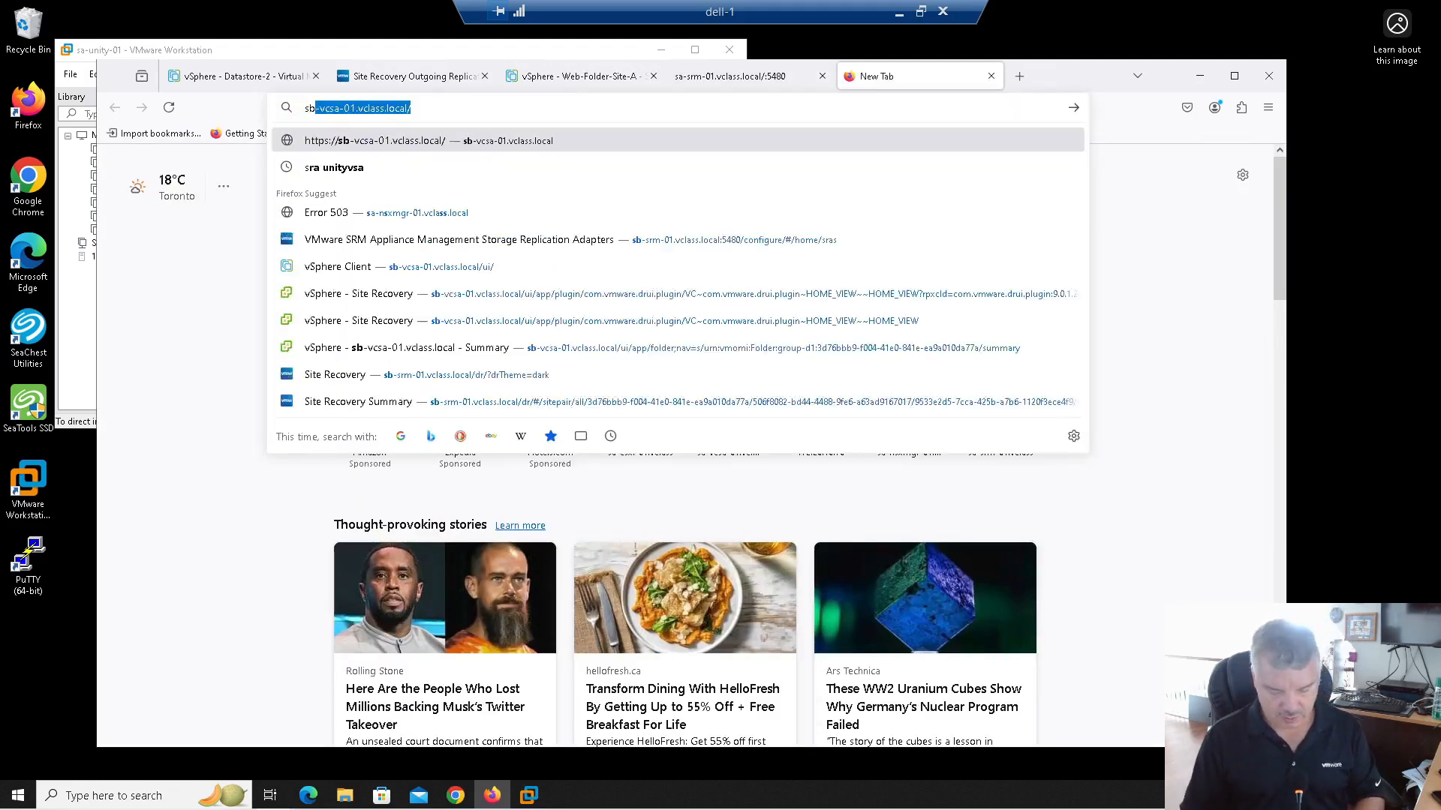
{"action": "type", "text": "-srm-01."}
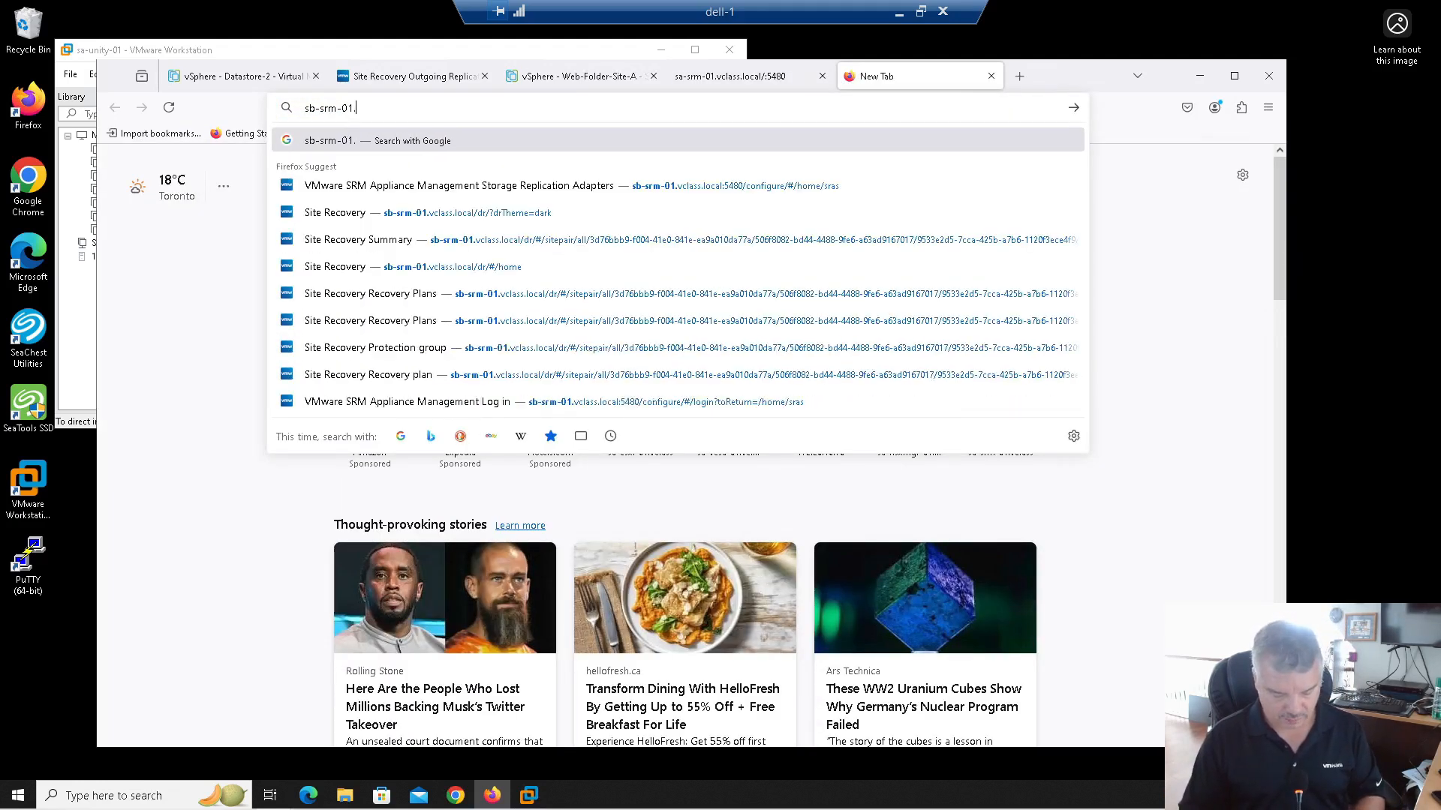
{"action": "type", "text": "vclass.local"}
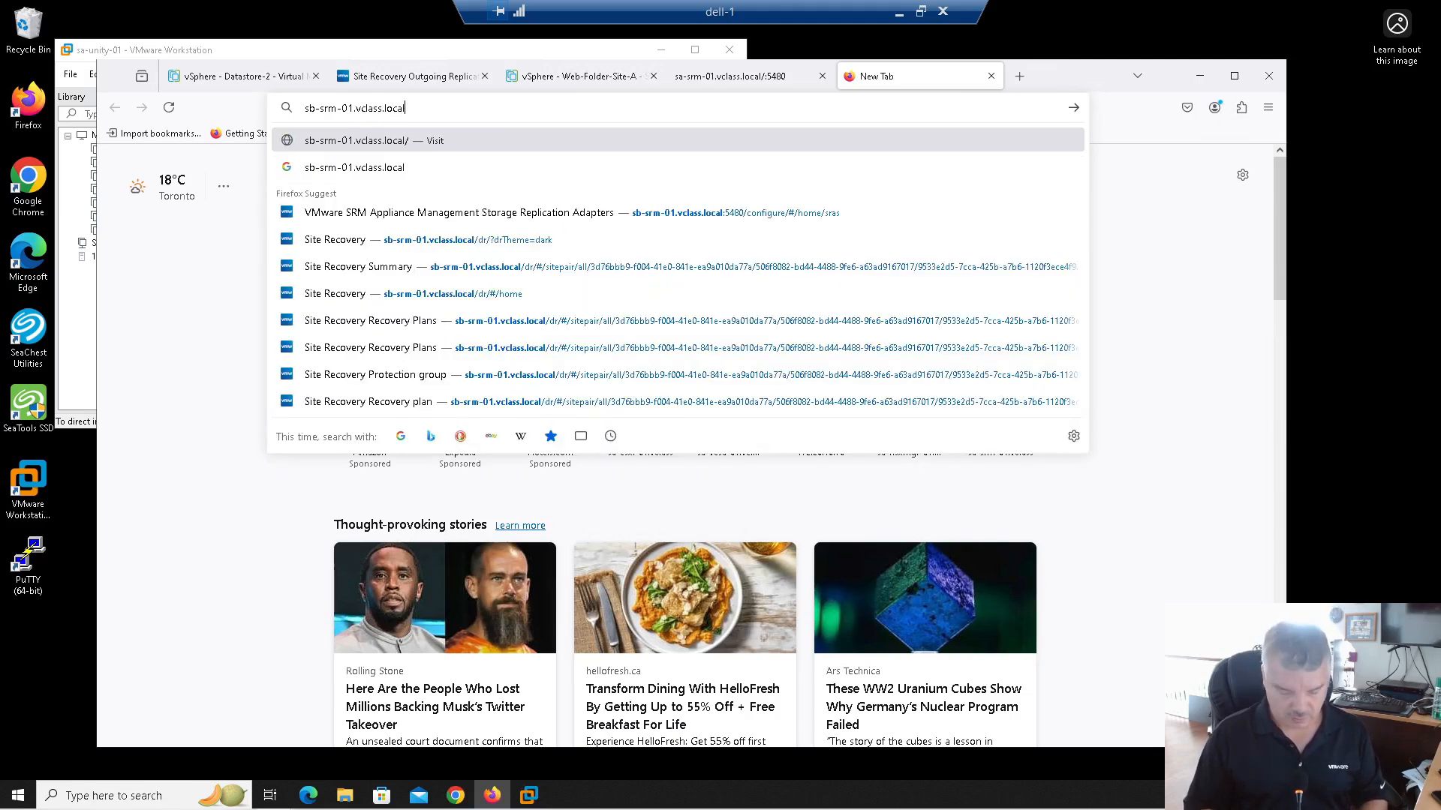
{"action": "type", "text": ":5480"}
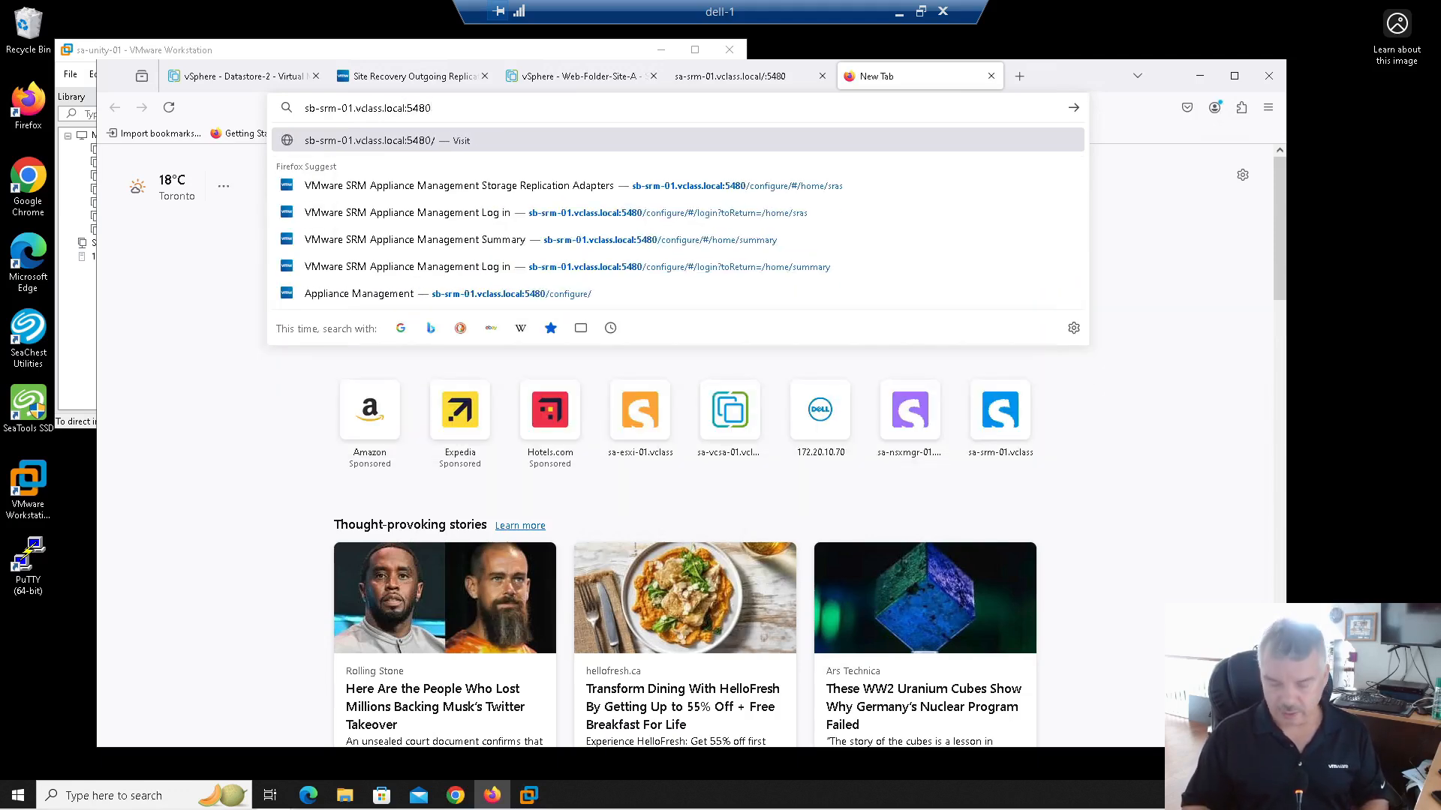
{"action": "type", "text": "https://"}
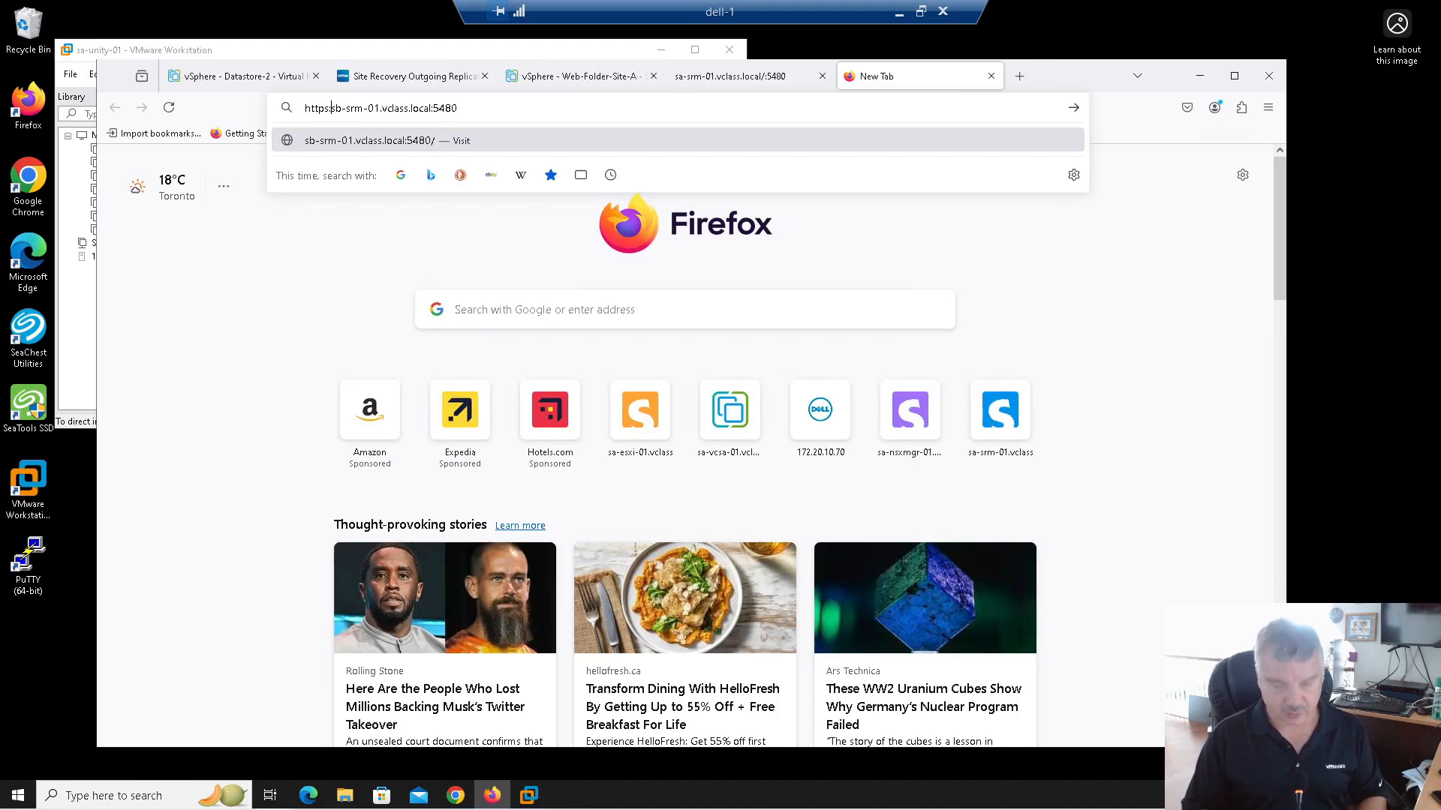
{"action": "key", "text": "Return"}
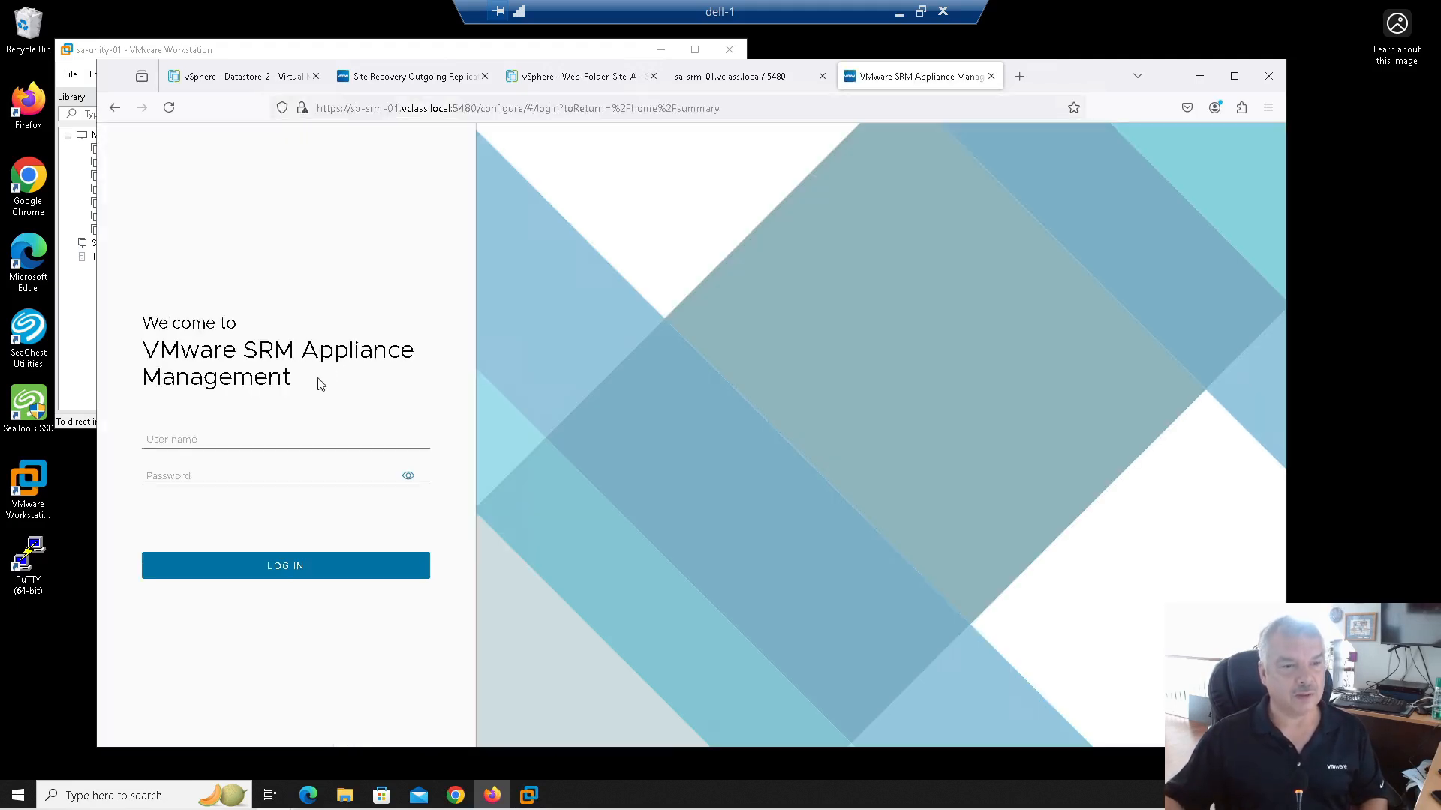
Step: Sign in to the sb-srm-01 appliance with the saved login and go to Storage Replication Adapters
{"action": "left_click", "coordinate": [174, 436]}
{"action": "left_click", "coordinate": [187, 465]}
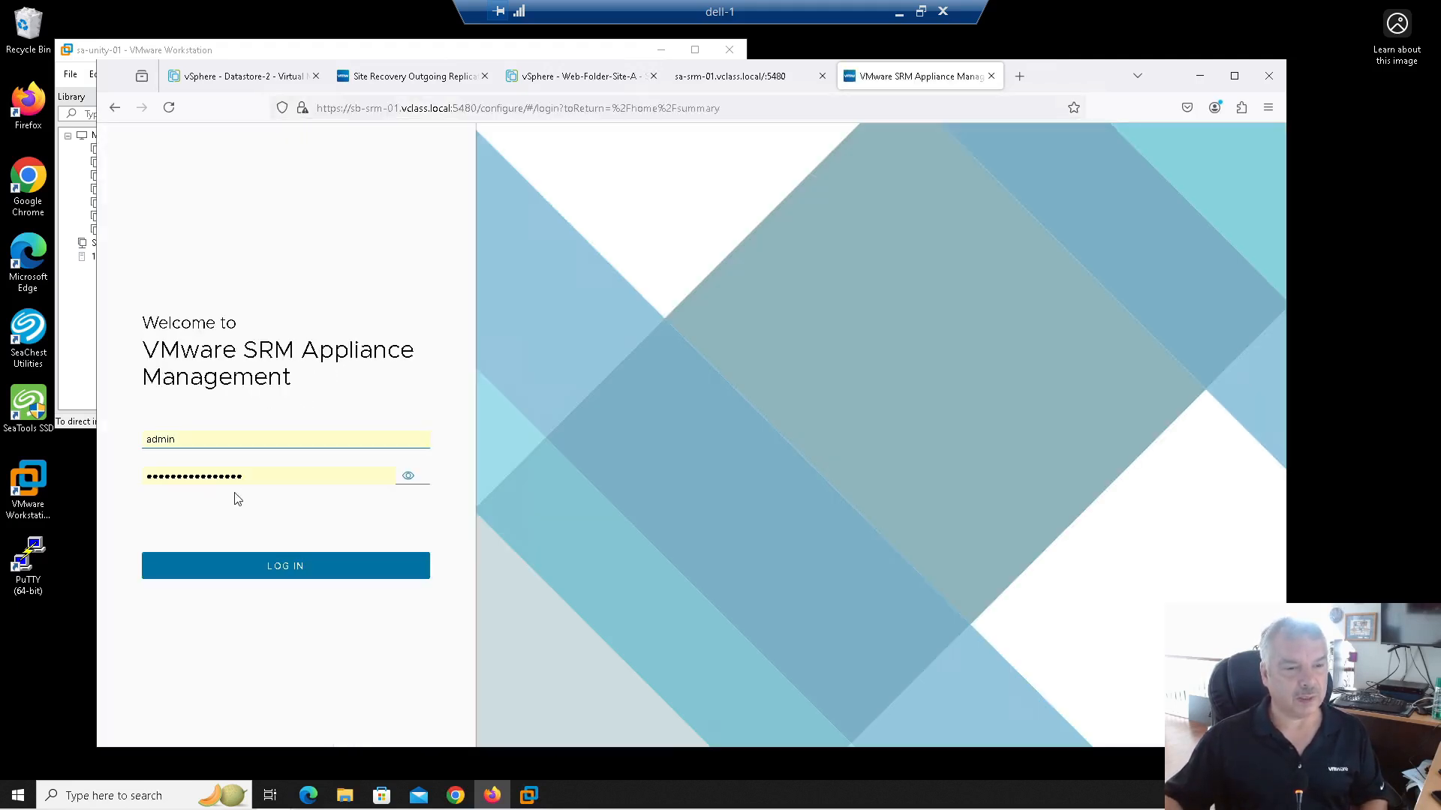
{"action": "left_click_drag", "start_coordinate": [246, 479], "coordinate": [128, 468]}
{"action": "type", "text": "•••"}
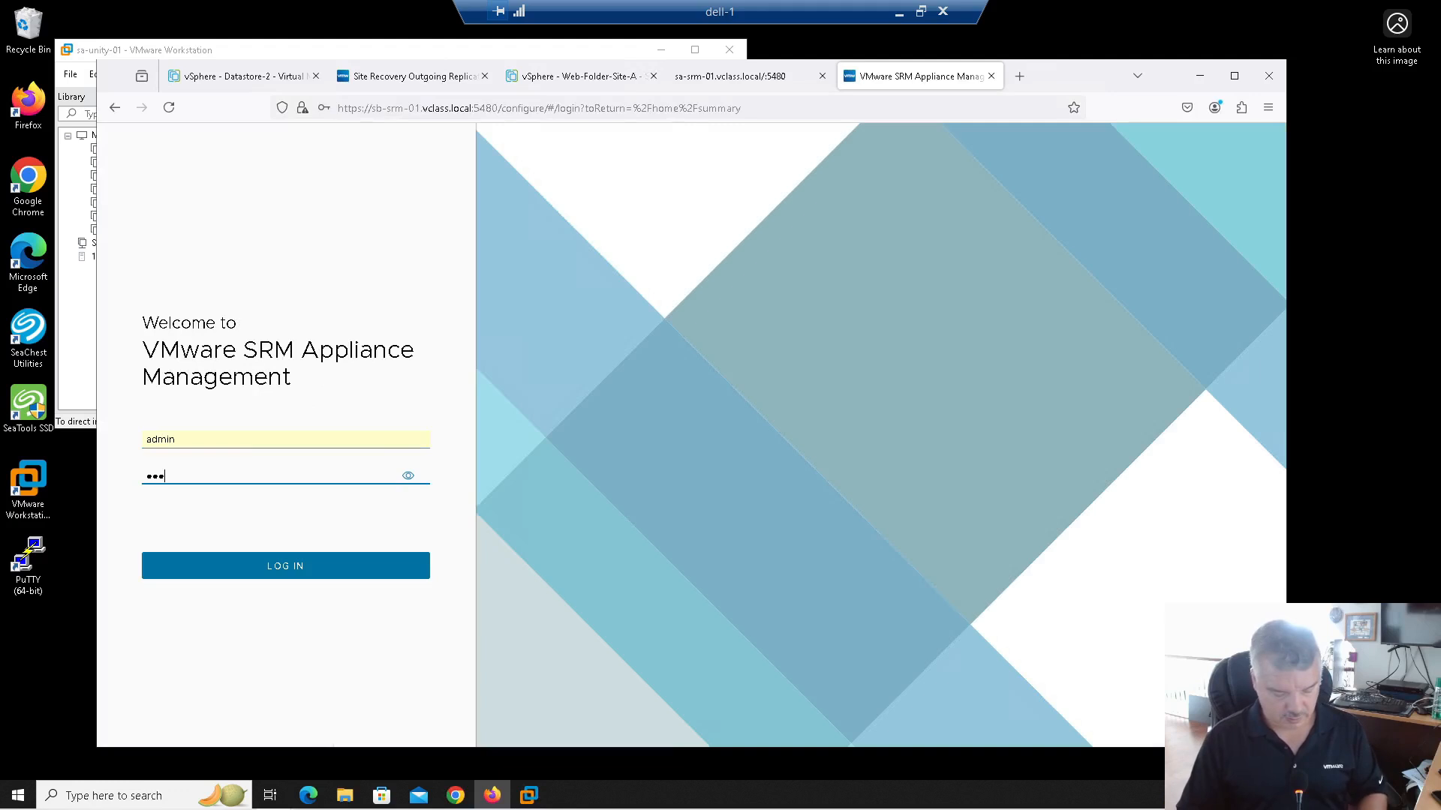
{"action": "key", "text": "Return"}
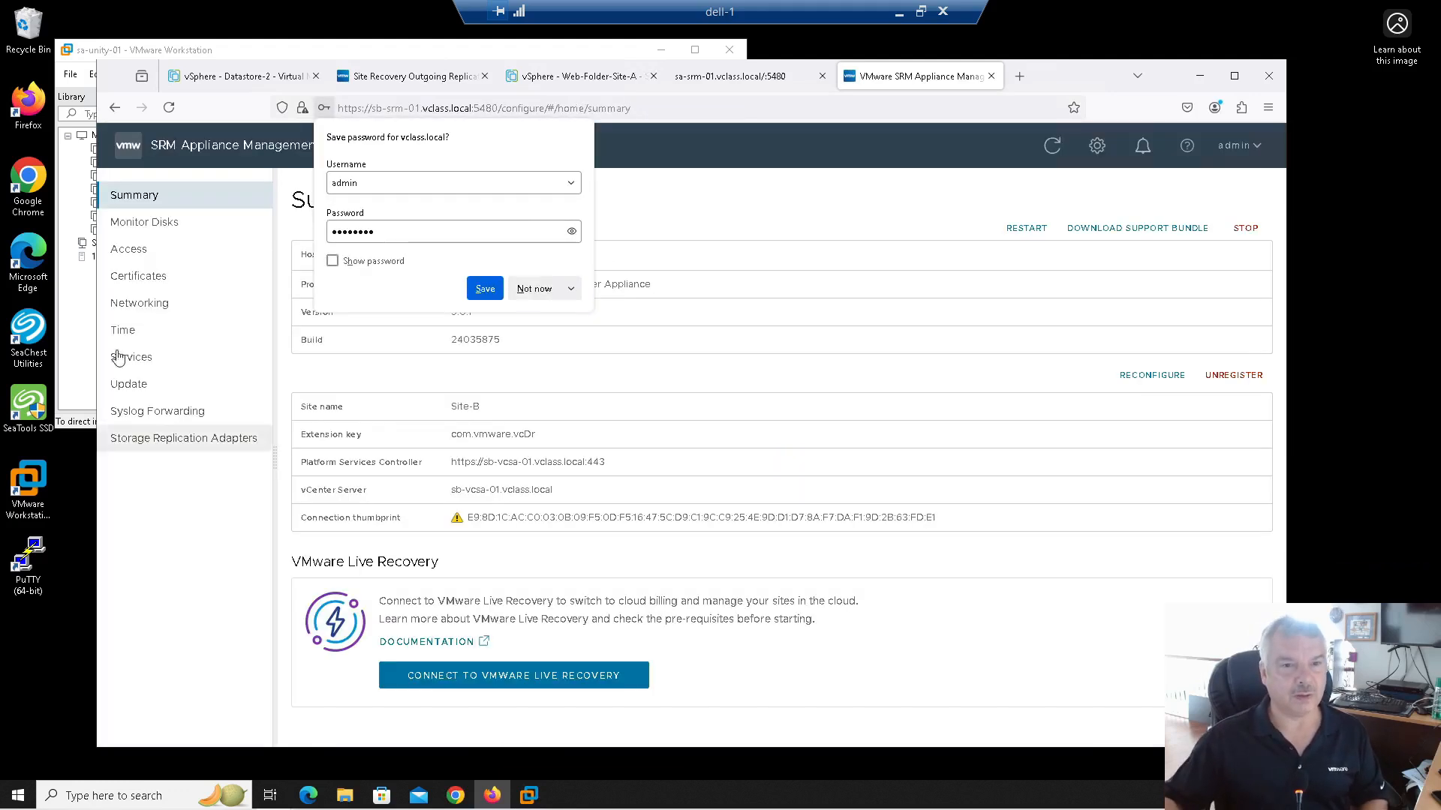
{"action": "left_click", "coordinate": [527, 289]}
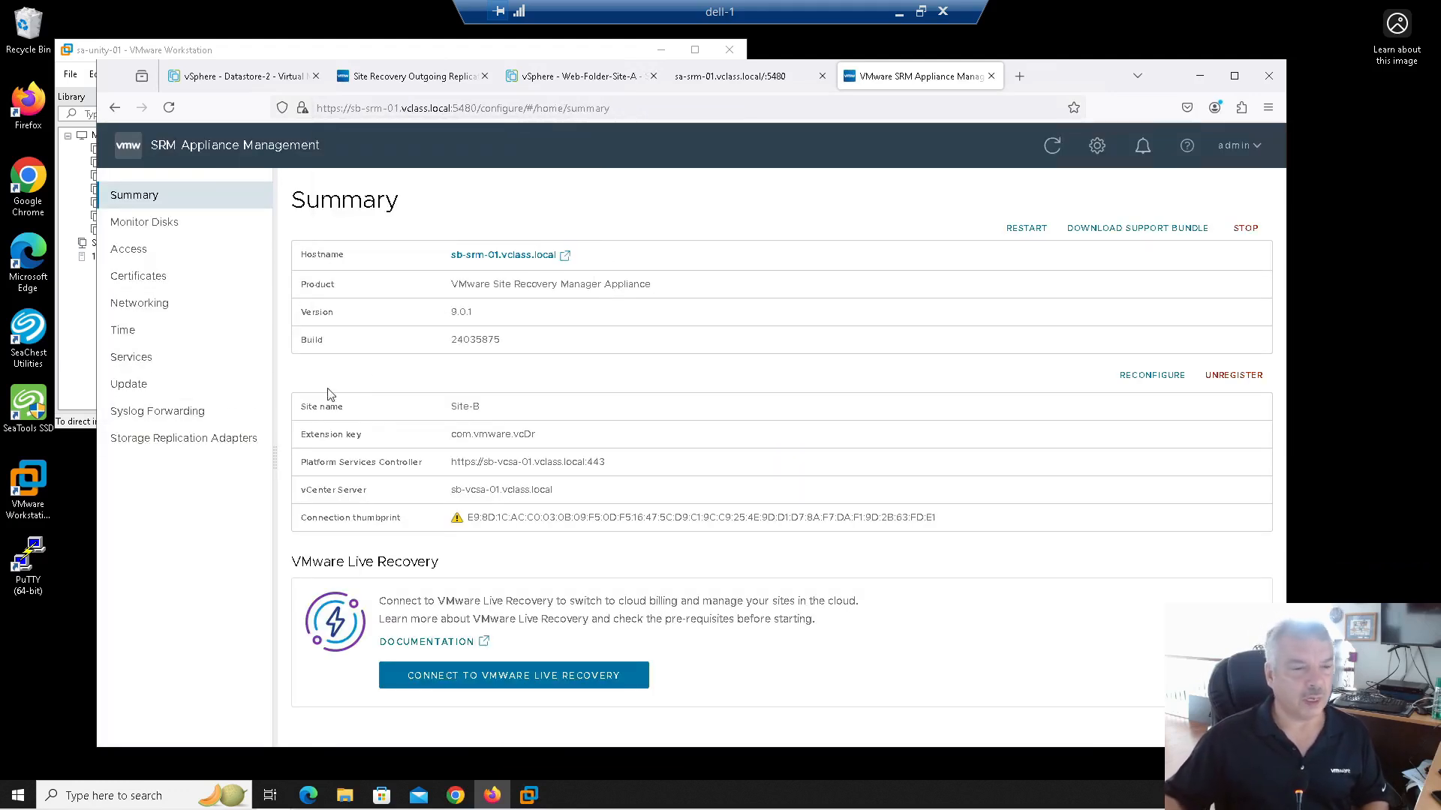
{"action": "left_click", "coordinate": [213, 449]}
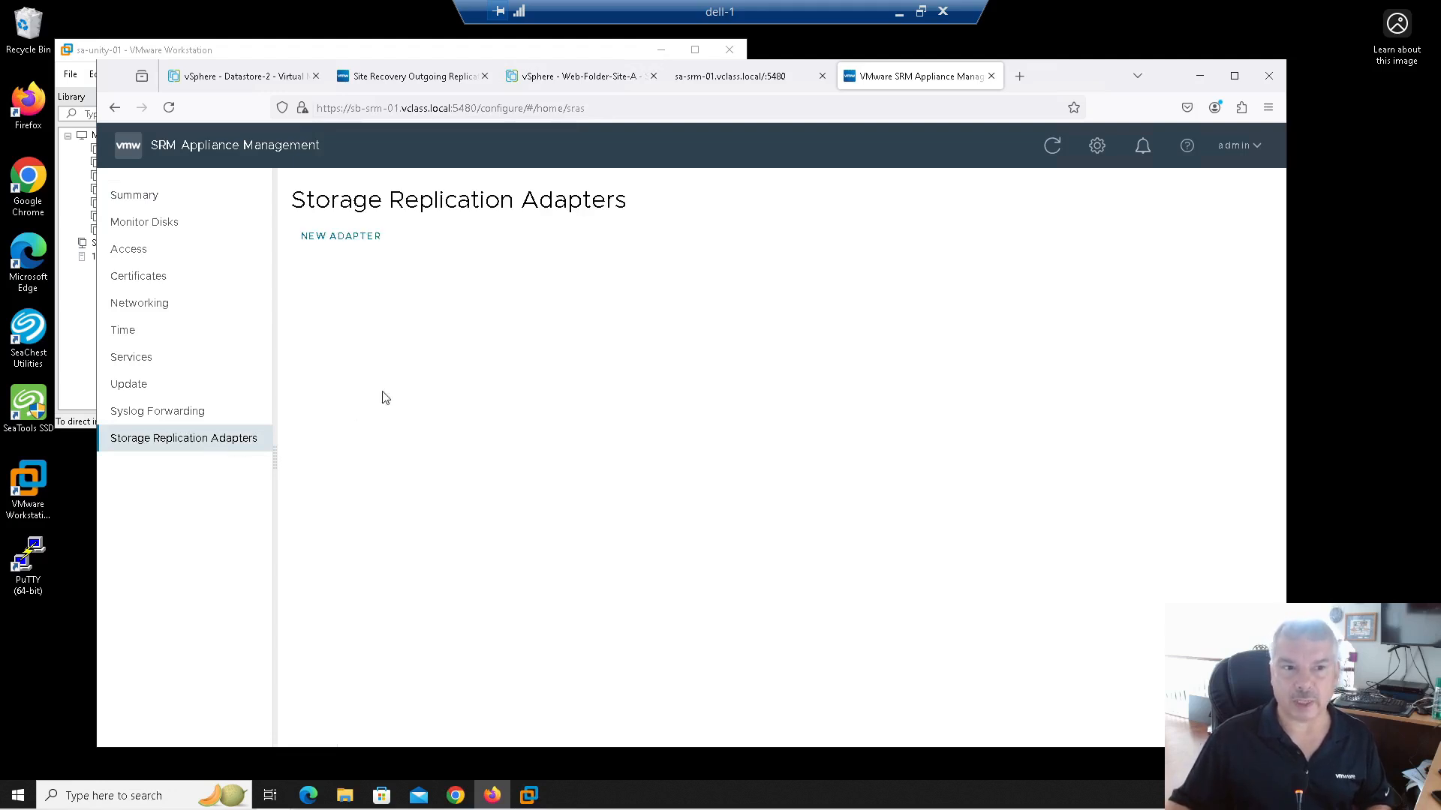
Step: Upload unityblocksra-5.0.4.143.tar.gz from NVDS (D:) as a new adapter on sb-srm-01
{"action": "left_click", "coordinate": [328, 238]}
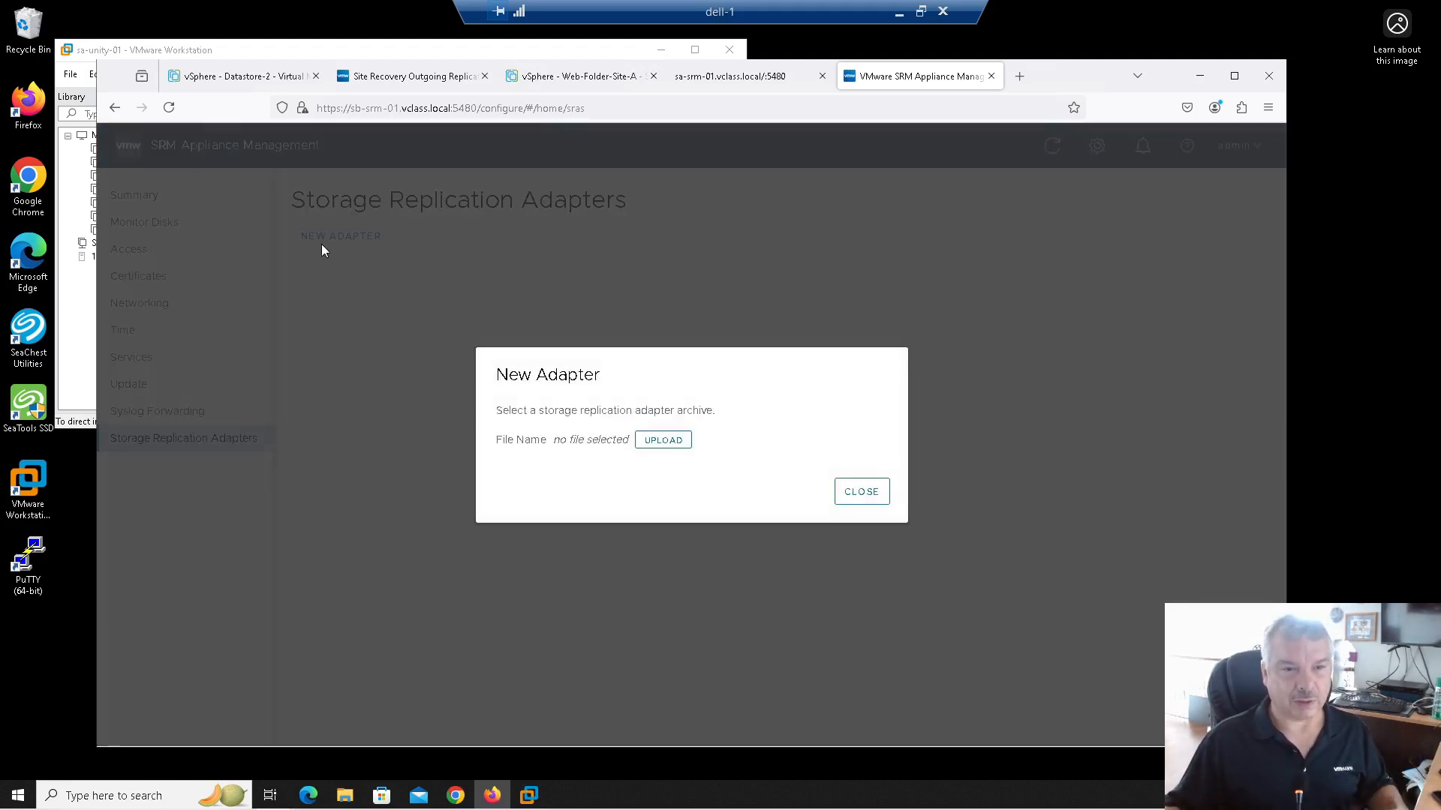
{"action": "left_click", "coordinate": [667, 441]}
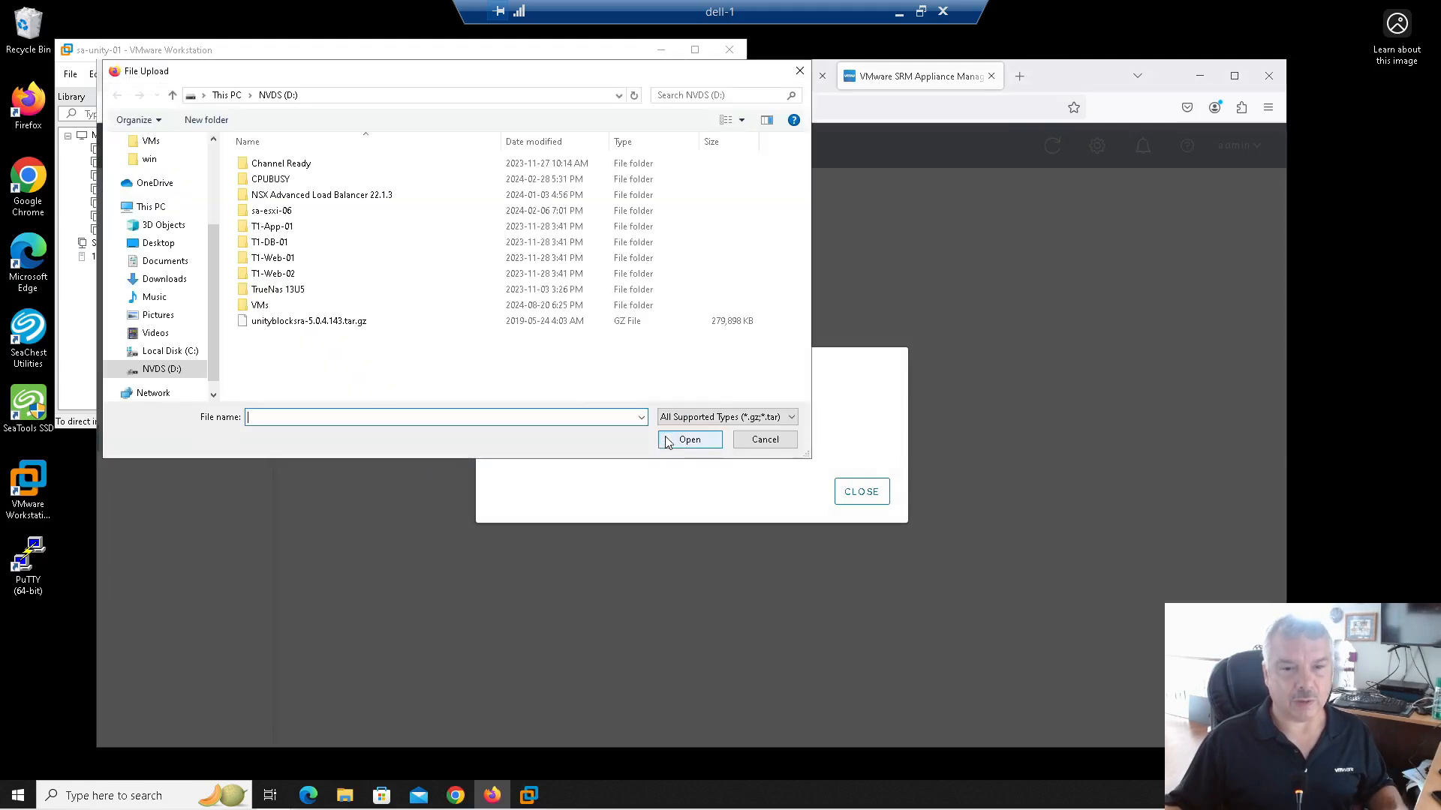
{"action": "left_click", "coordinate": [265, 325]}
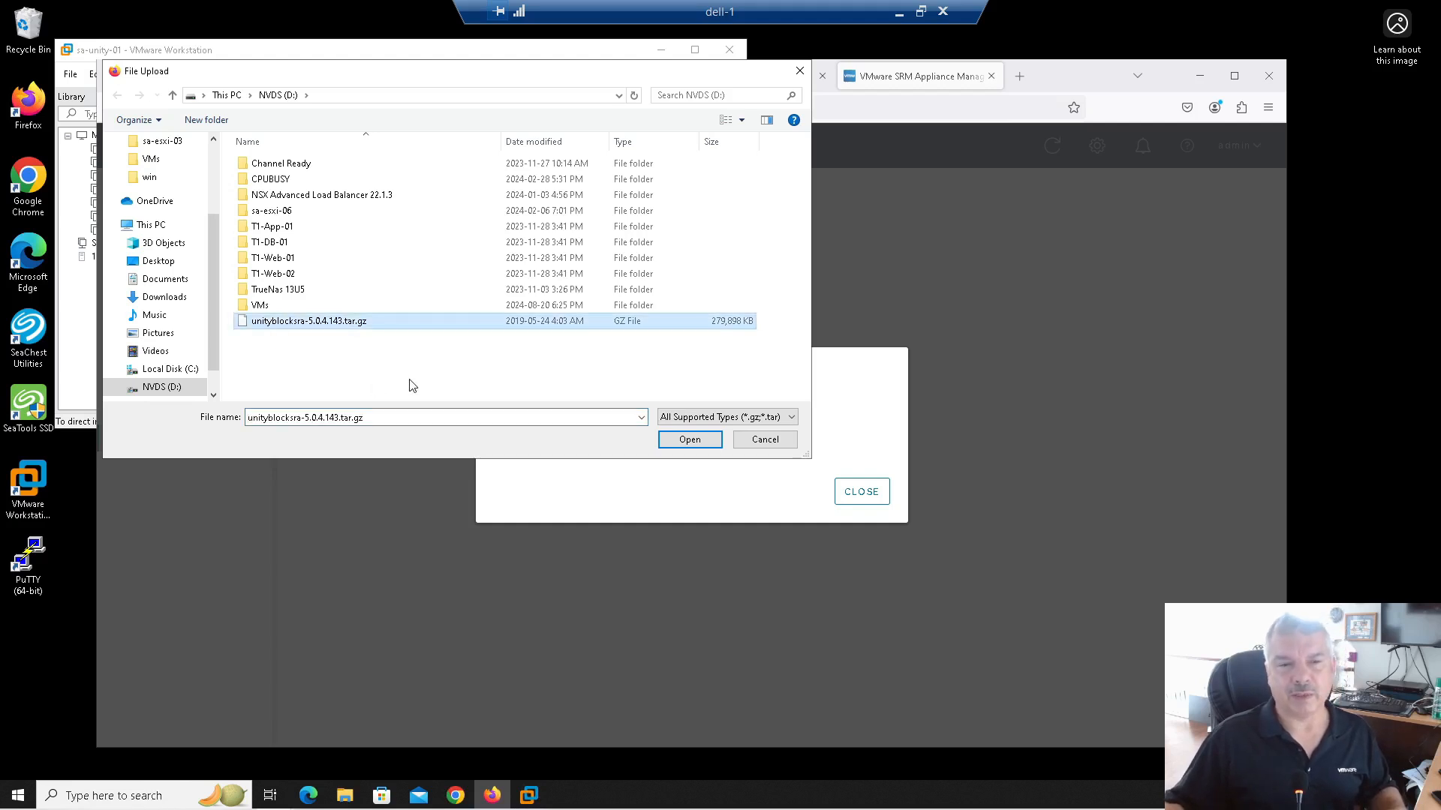
{"action": "left_click", "coordinate": [673, 450]}
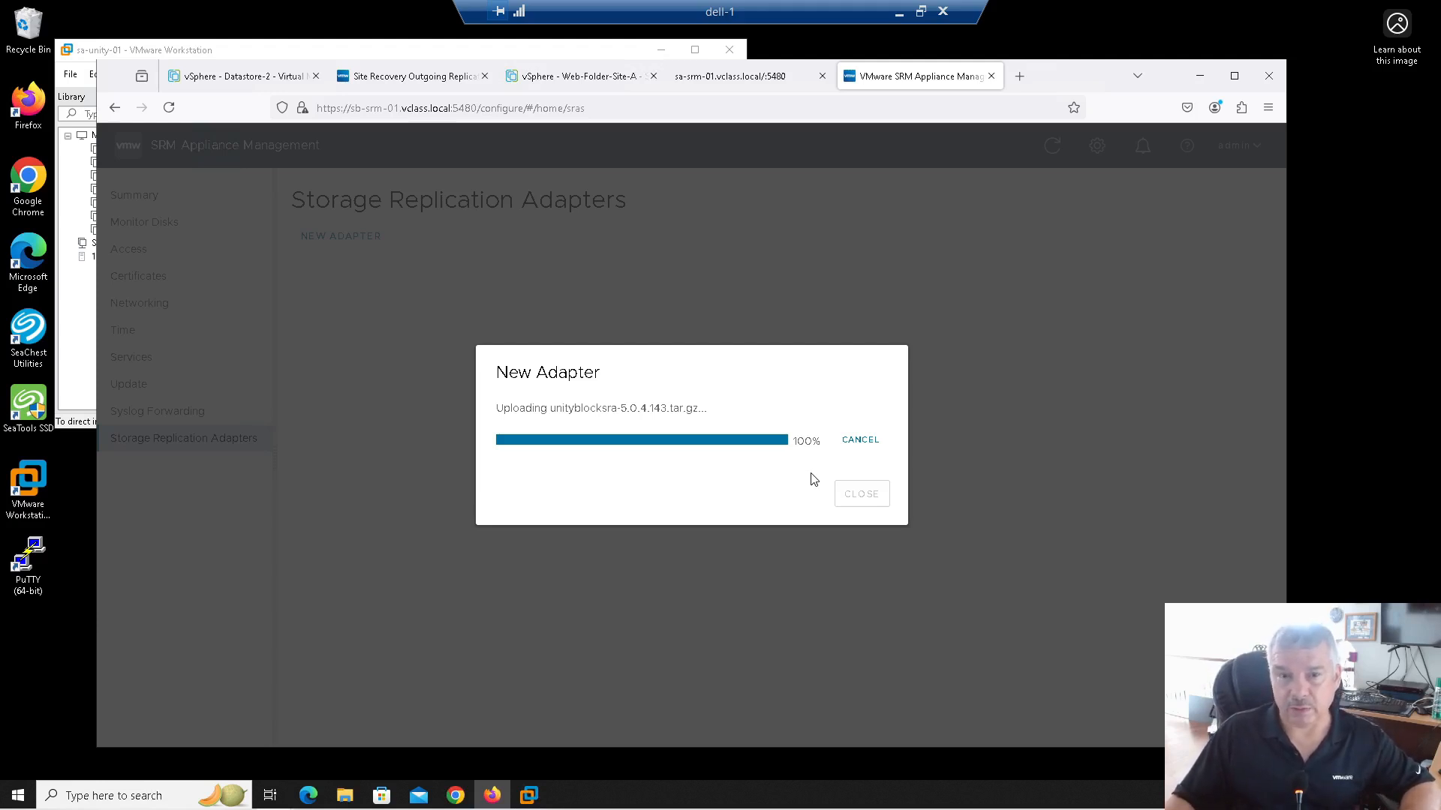
Step: On the sa-srm-01 tab, fix the port separator and re-enter the appliance address
{"action": "left_click", "coordinate": [731, 83]}
{"action": "left_click", "coordinate": [437, 109]}
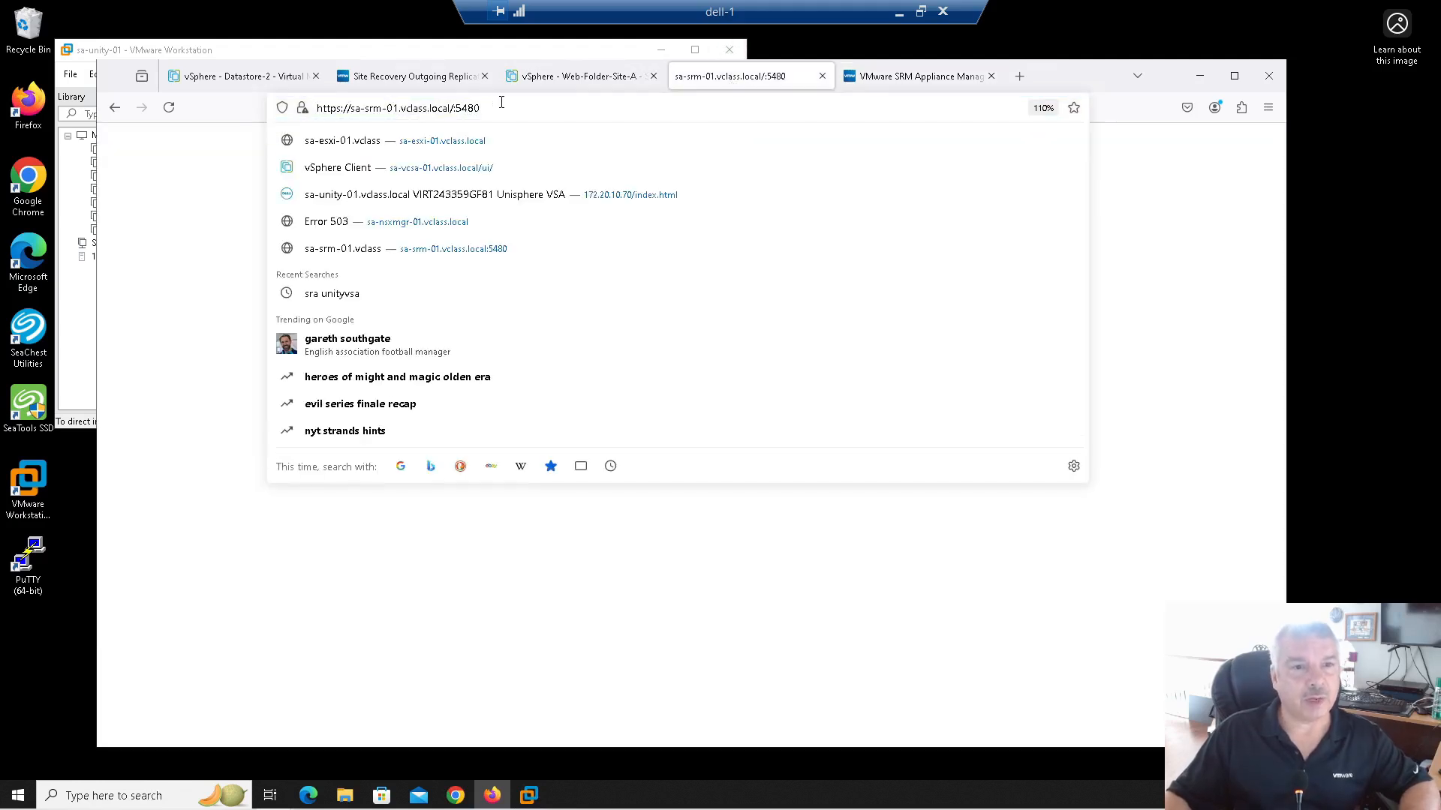
{"action": "left_click", "coordinate": [452, 108]}
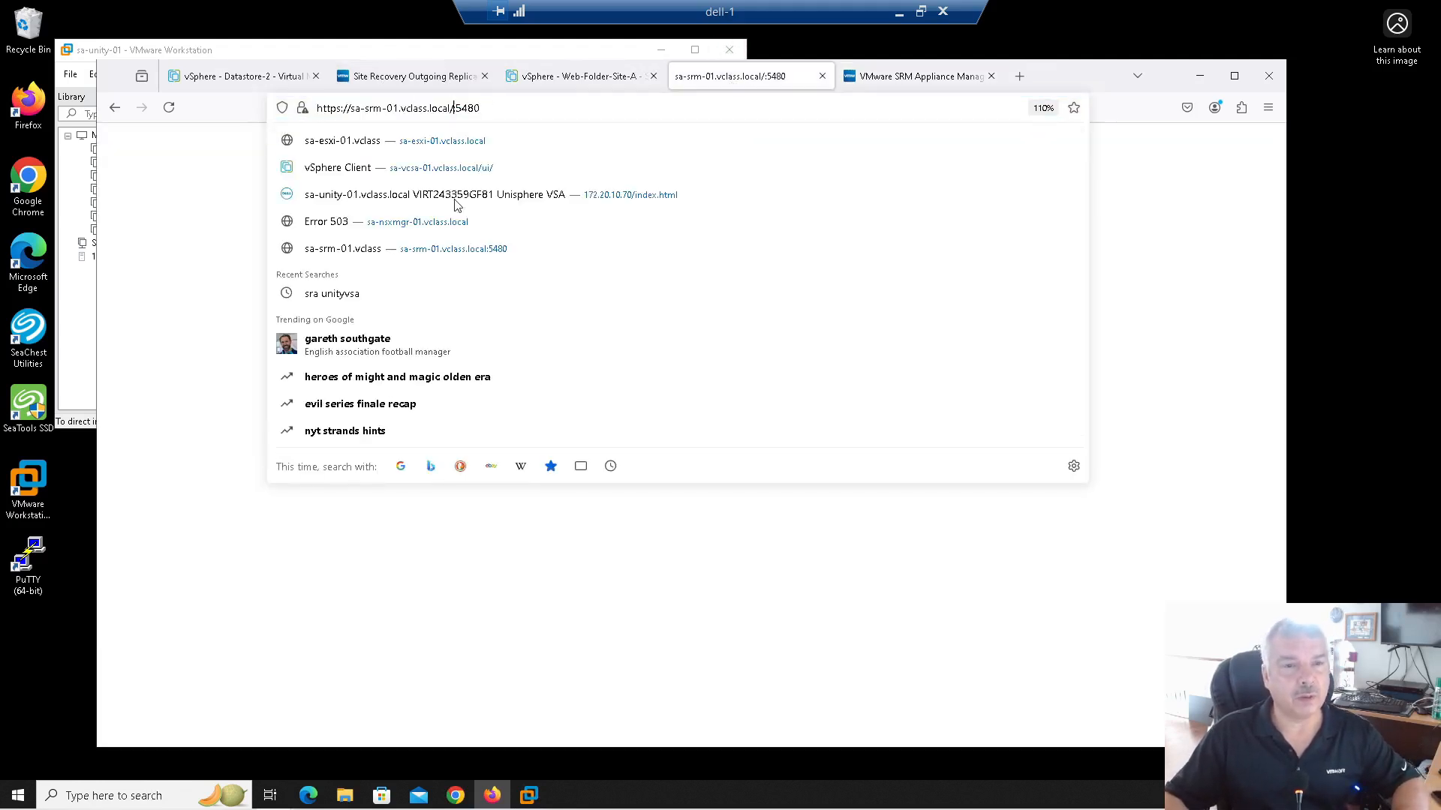
{"action": "key", "text": "BackSpace"}
{"action": "type", "text": "::"}
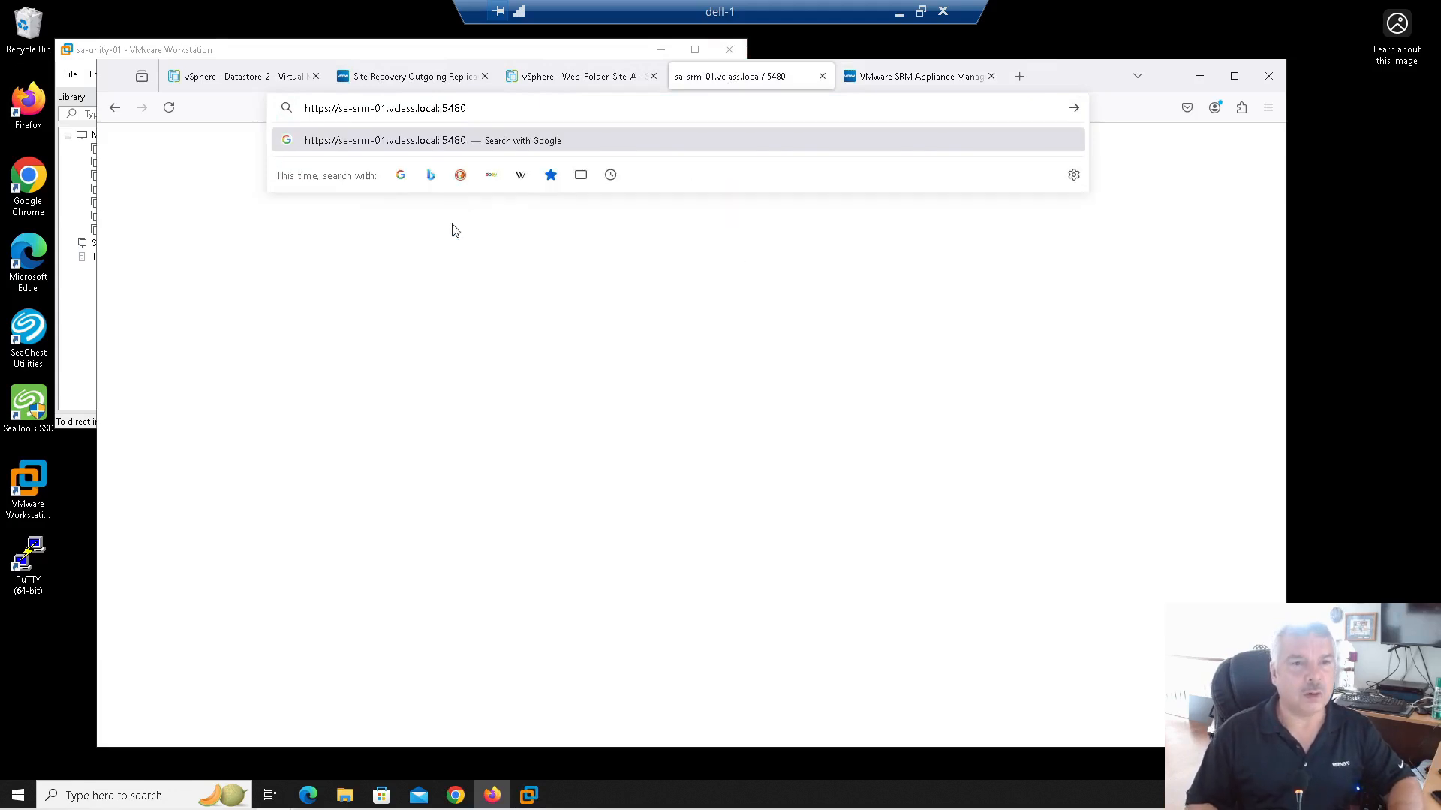
{"action": "key", "text": "Return"}
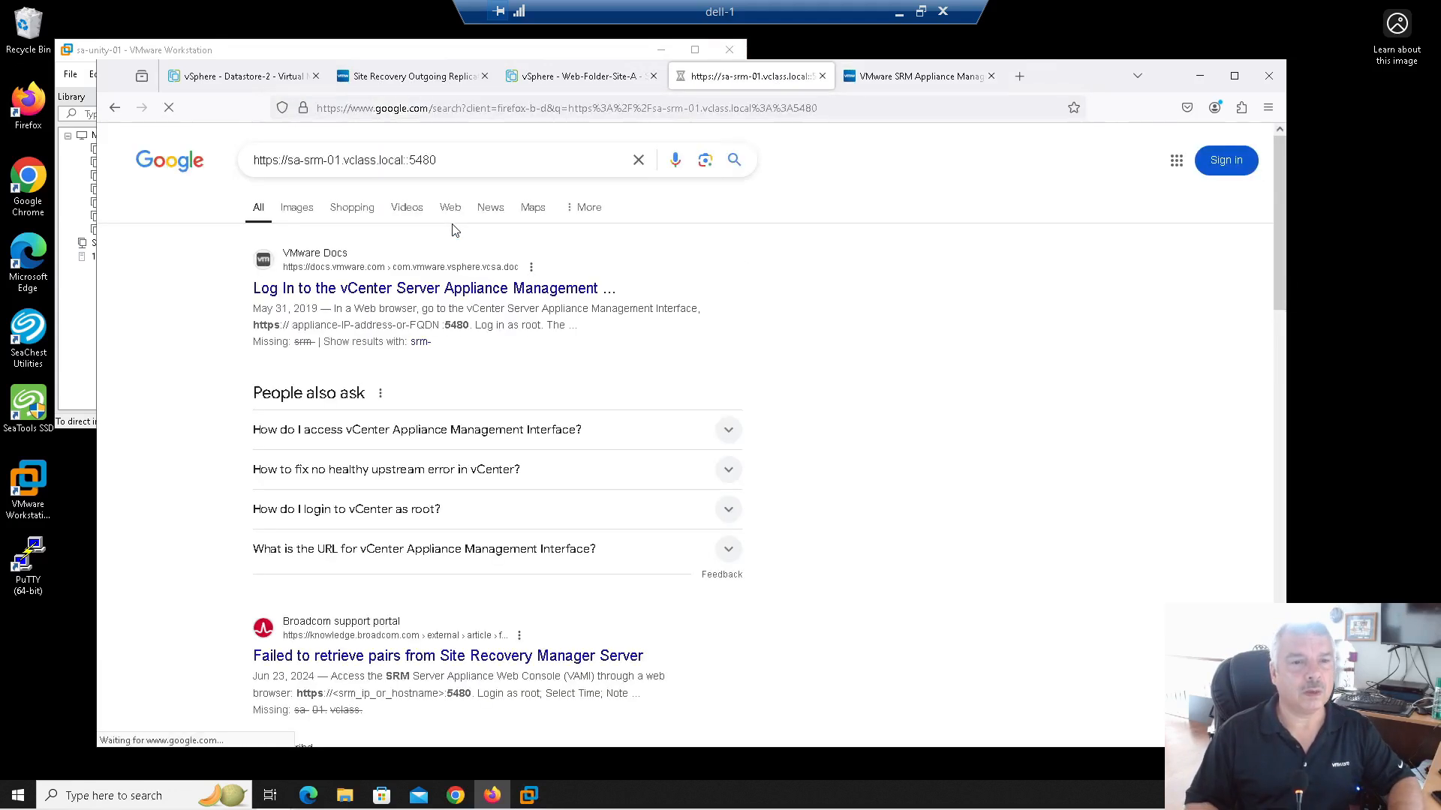
{"action": "left_click", "coordinate": [466, 111]}
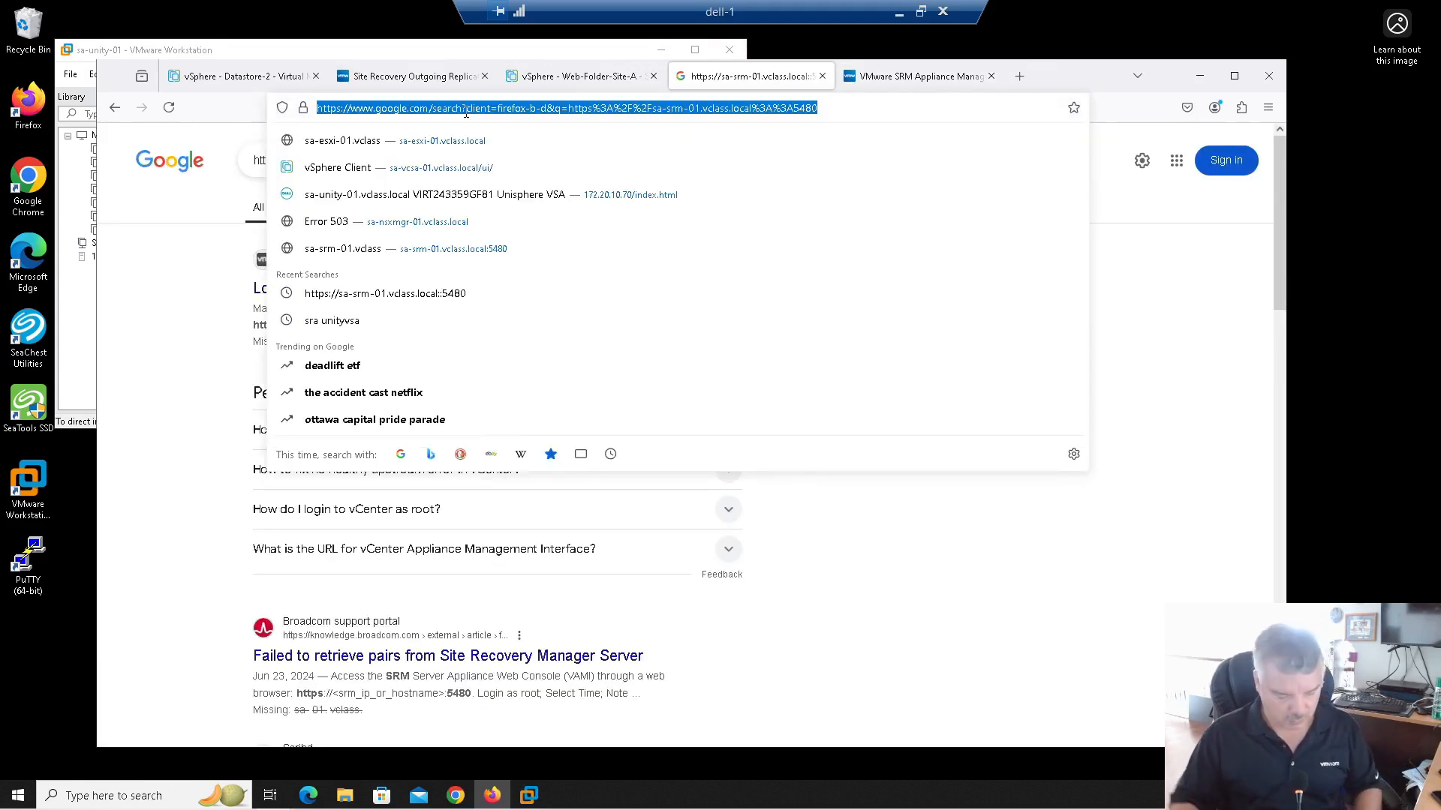
{"action": "type", "text": "sza"}
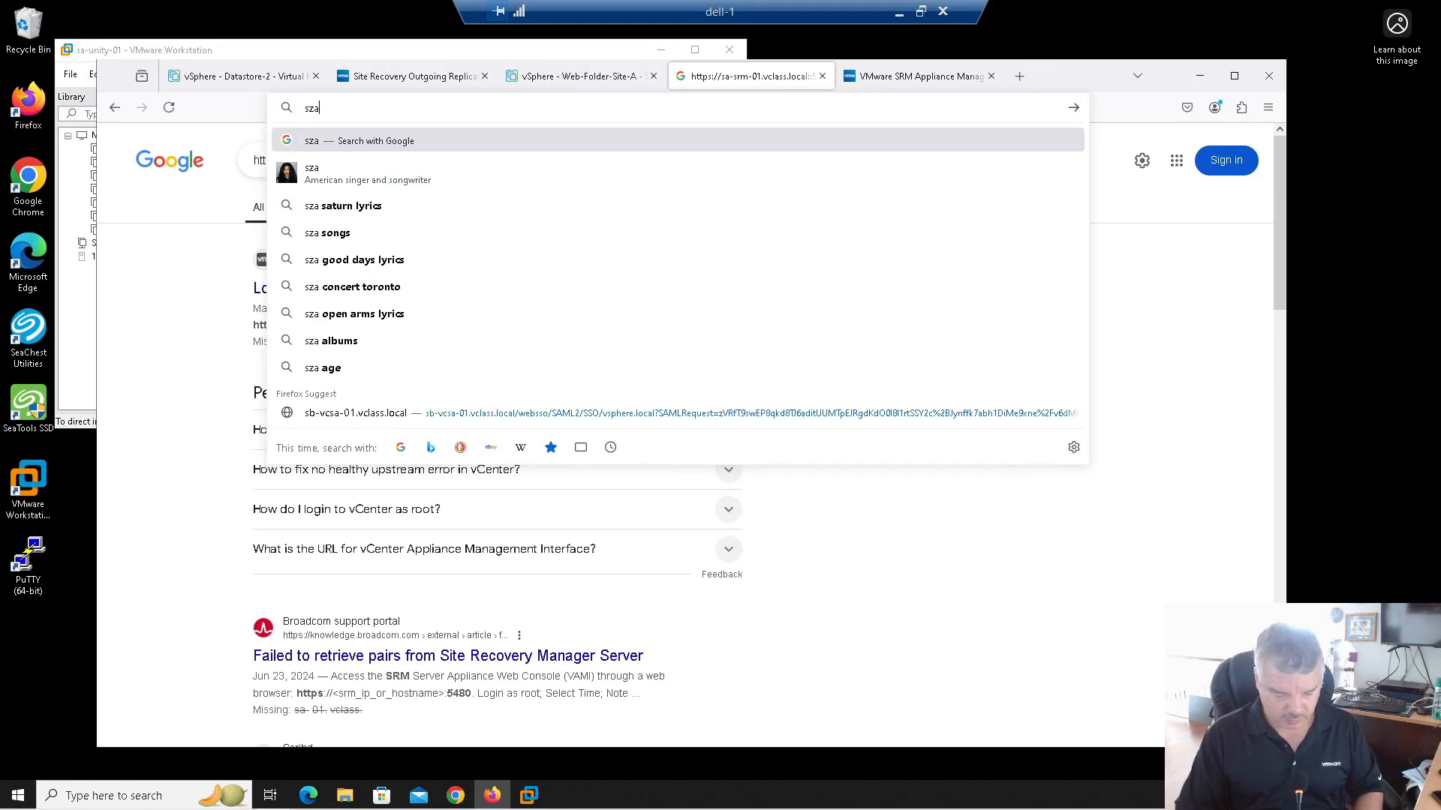
{"action": "type", "text": "-srm-01.vclass.local"}
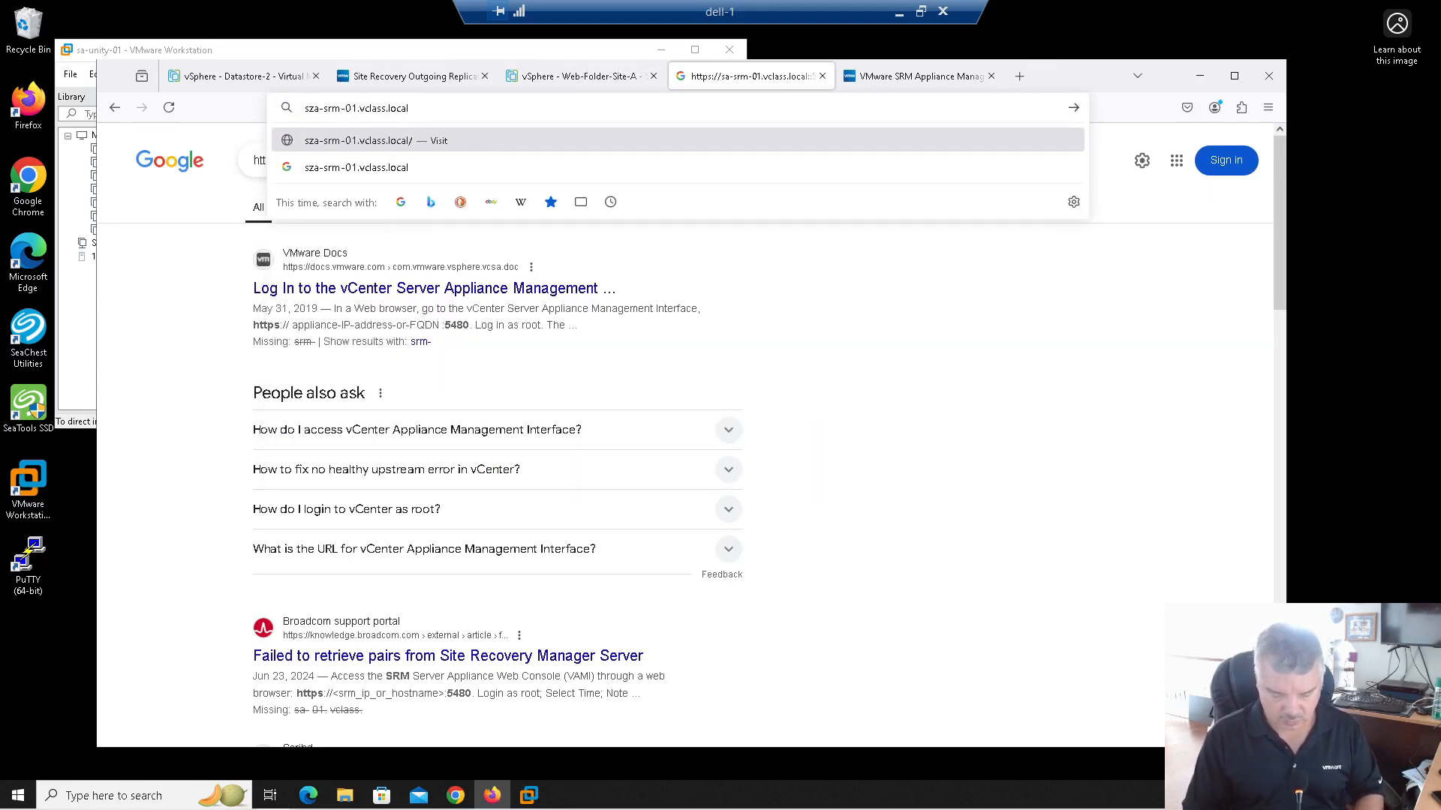
{"action": "type", "text": ":5480"}
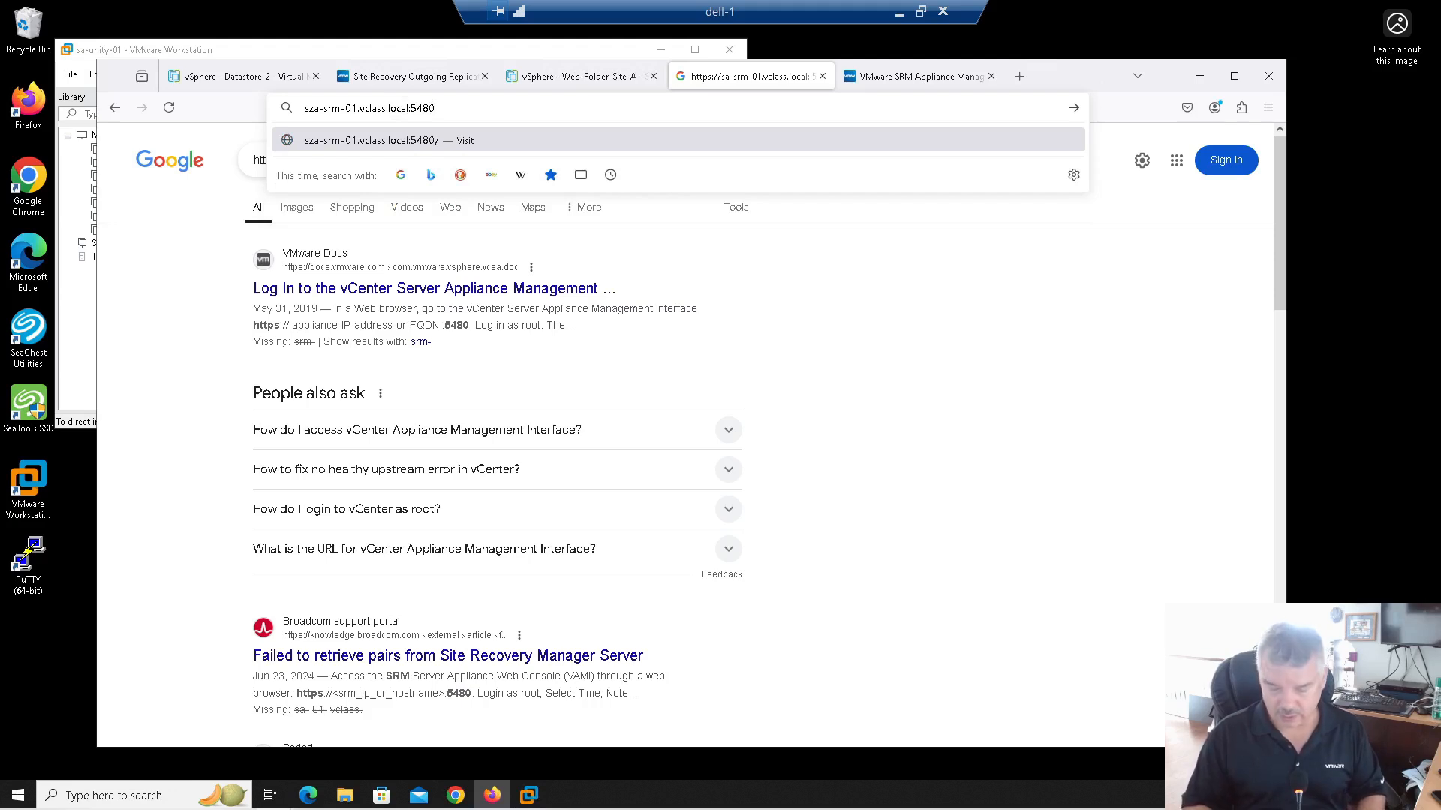
{"action": "type", "text": "https://"}
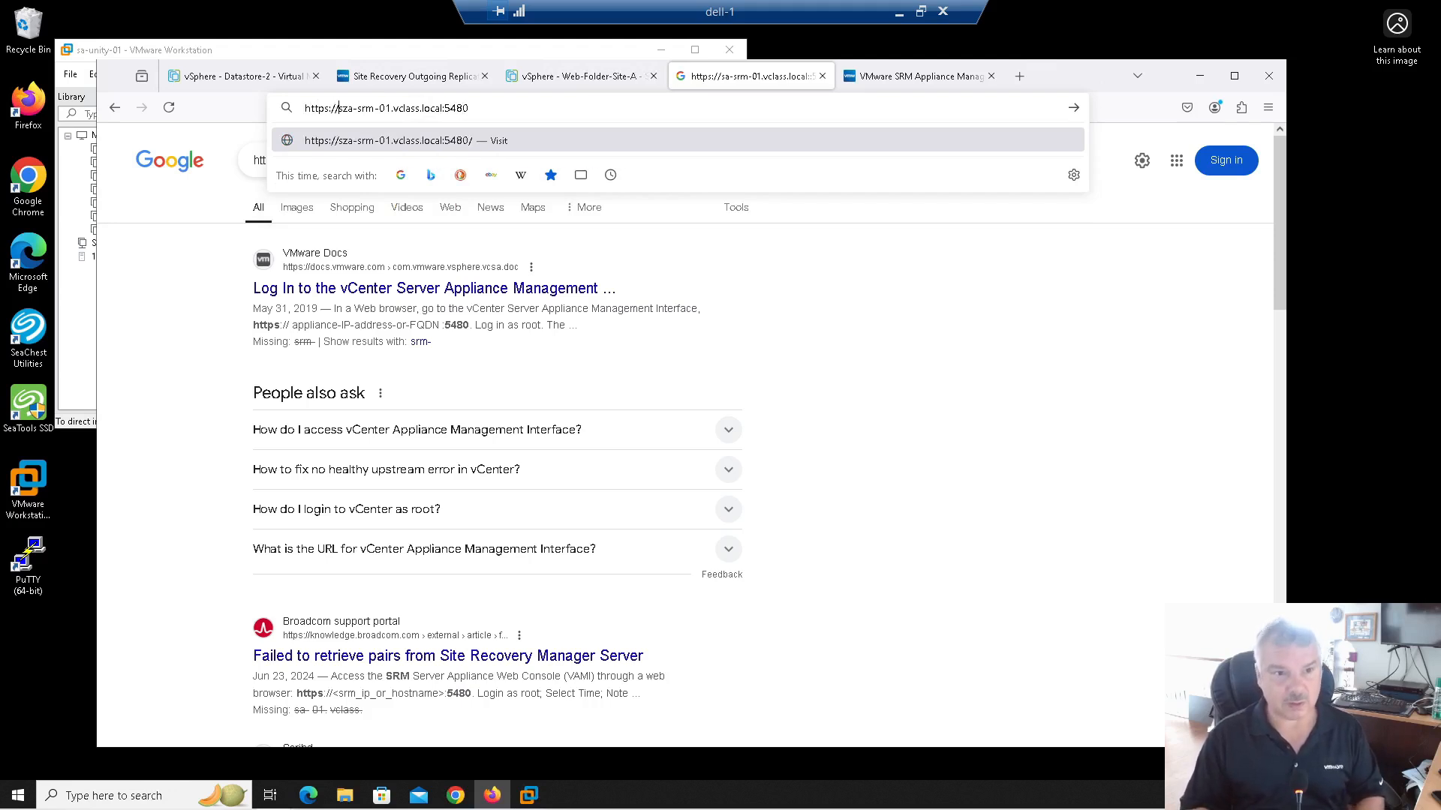
{"action": "key", "text": "Return"}
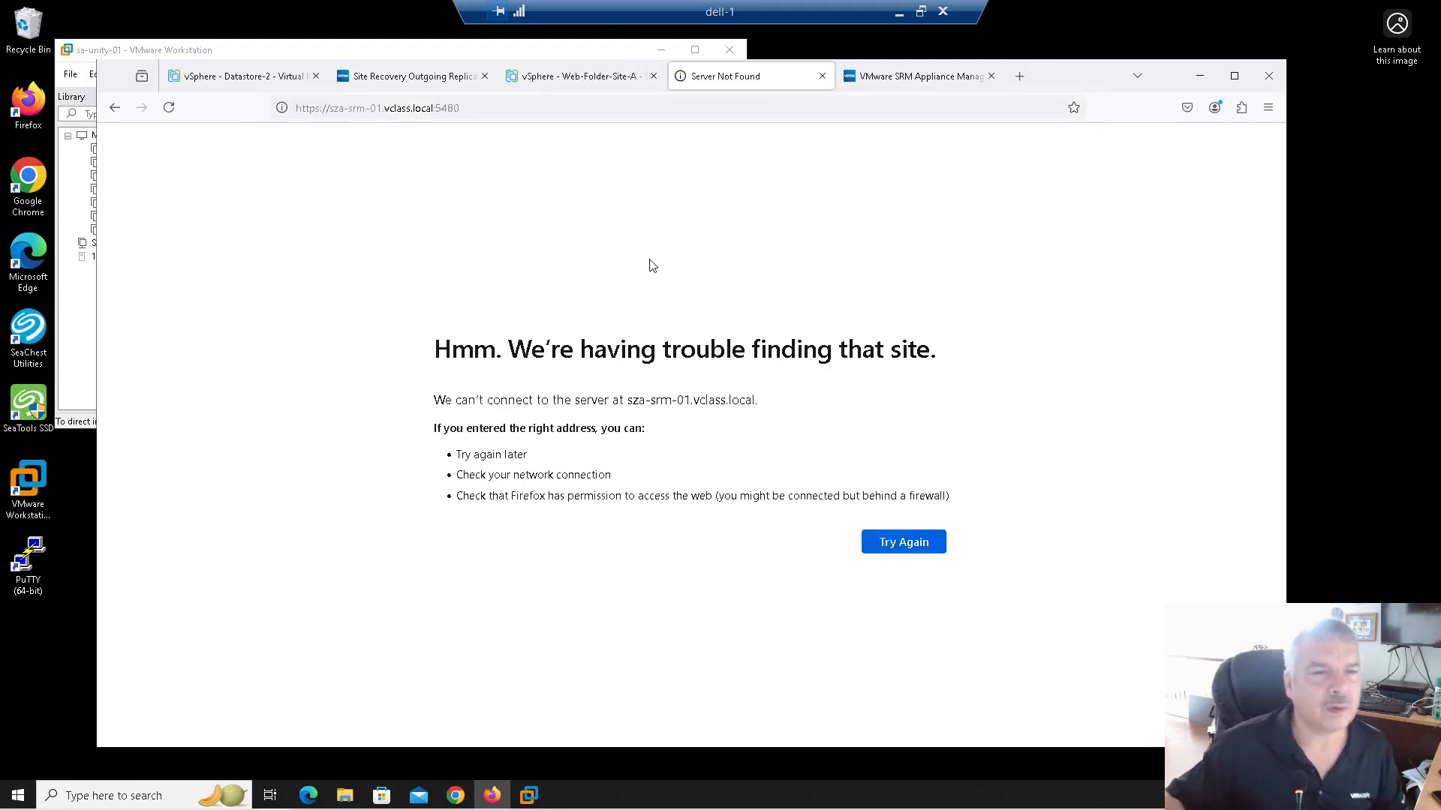
Step: Correct the mistyped host to sa-srm-01.vclass.local:5480 and load its login page
{"action": "left_click", "coordinate": [334, 108]}
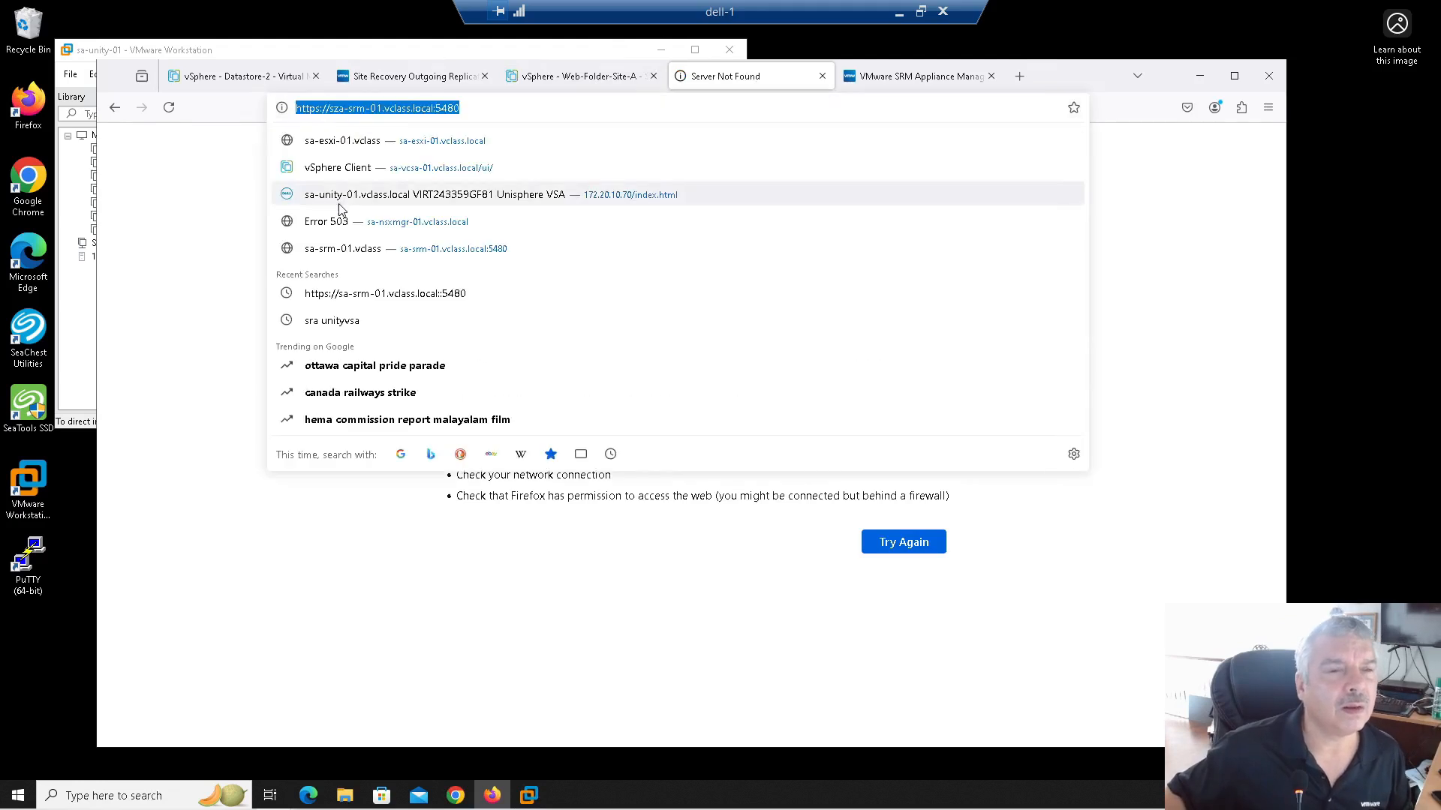
{"action": "left_click", "coordinate": [333, 109]}
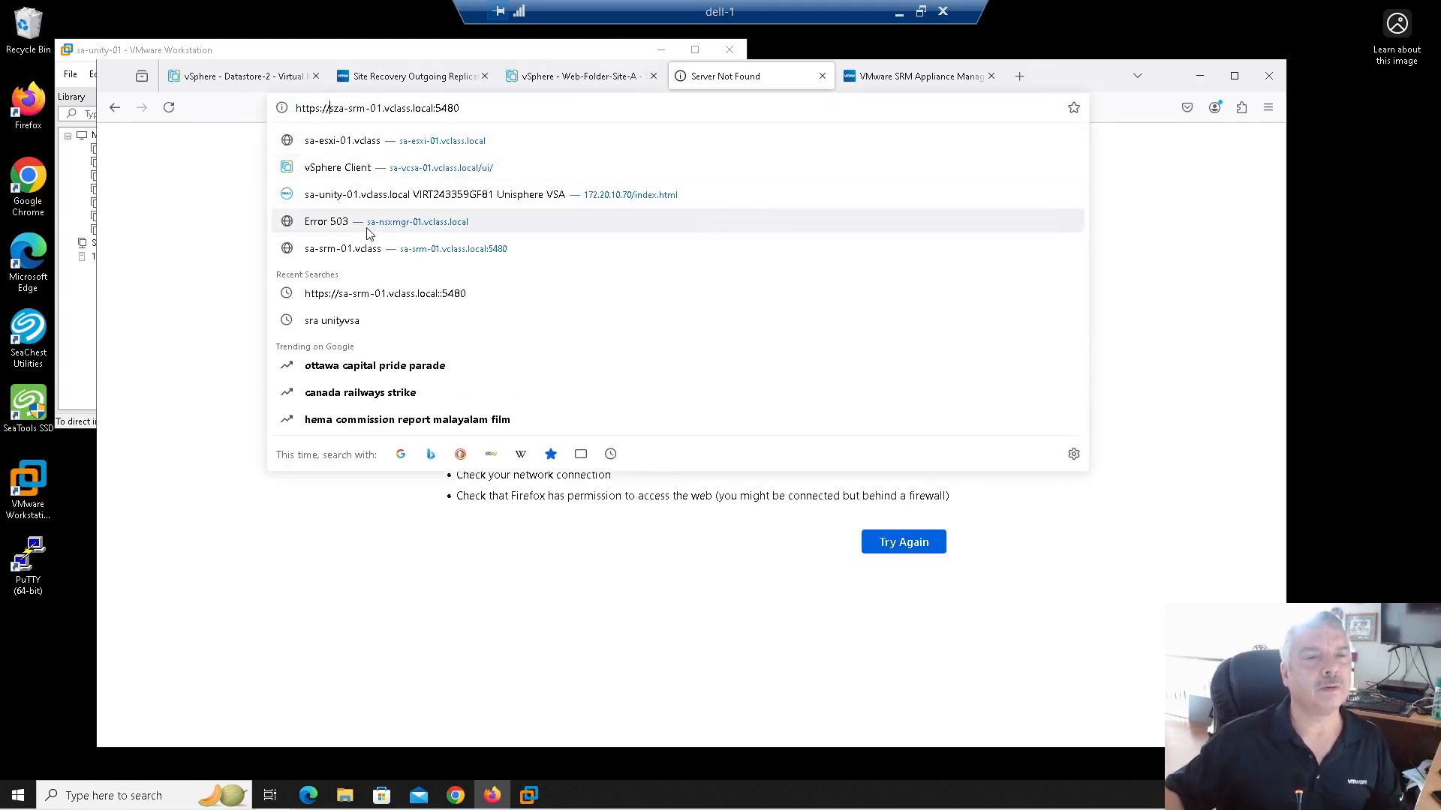
{"action": "key", "text": "Delete"}
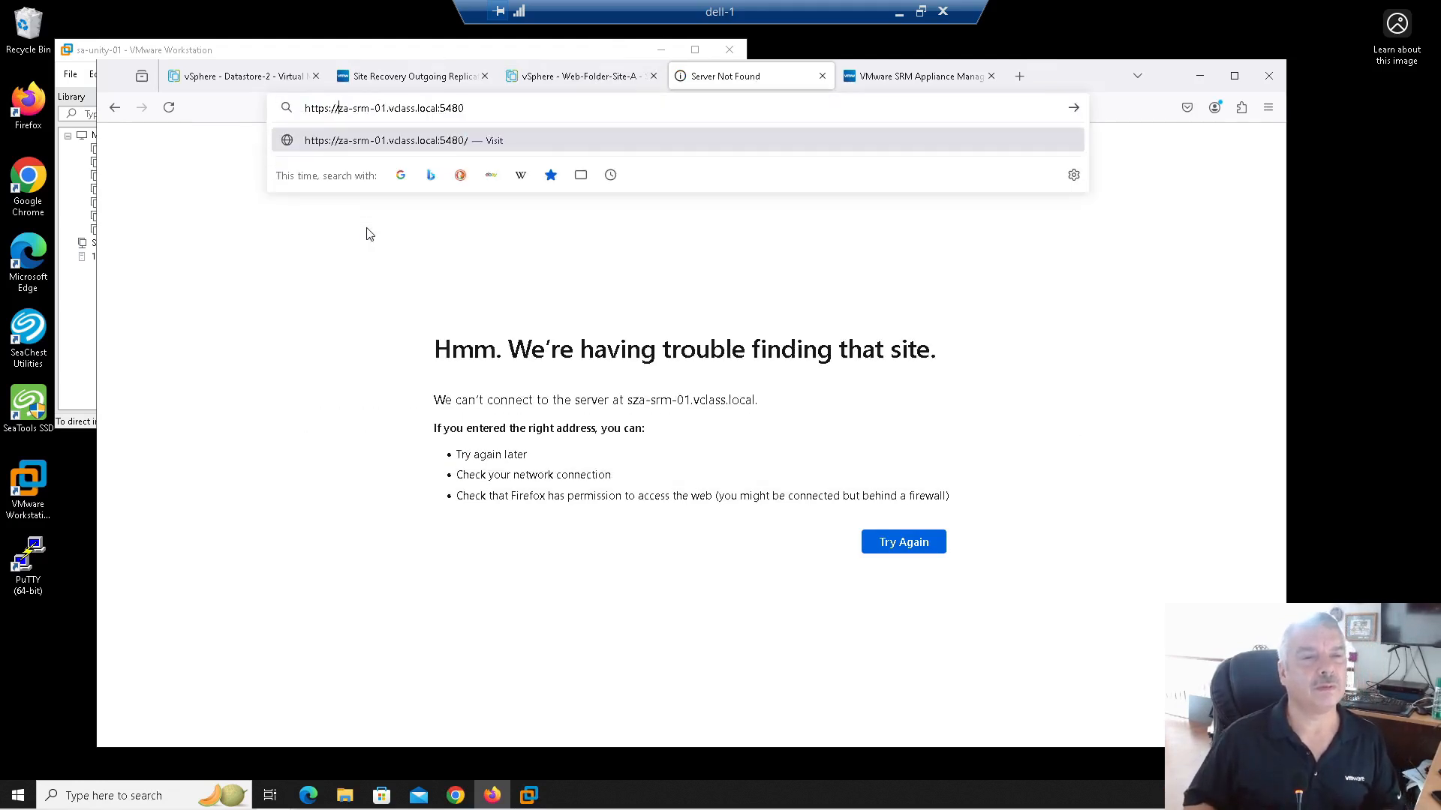
{"action": "key", "text": "Return"}
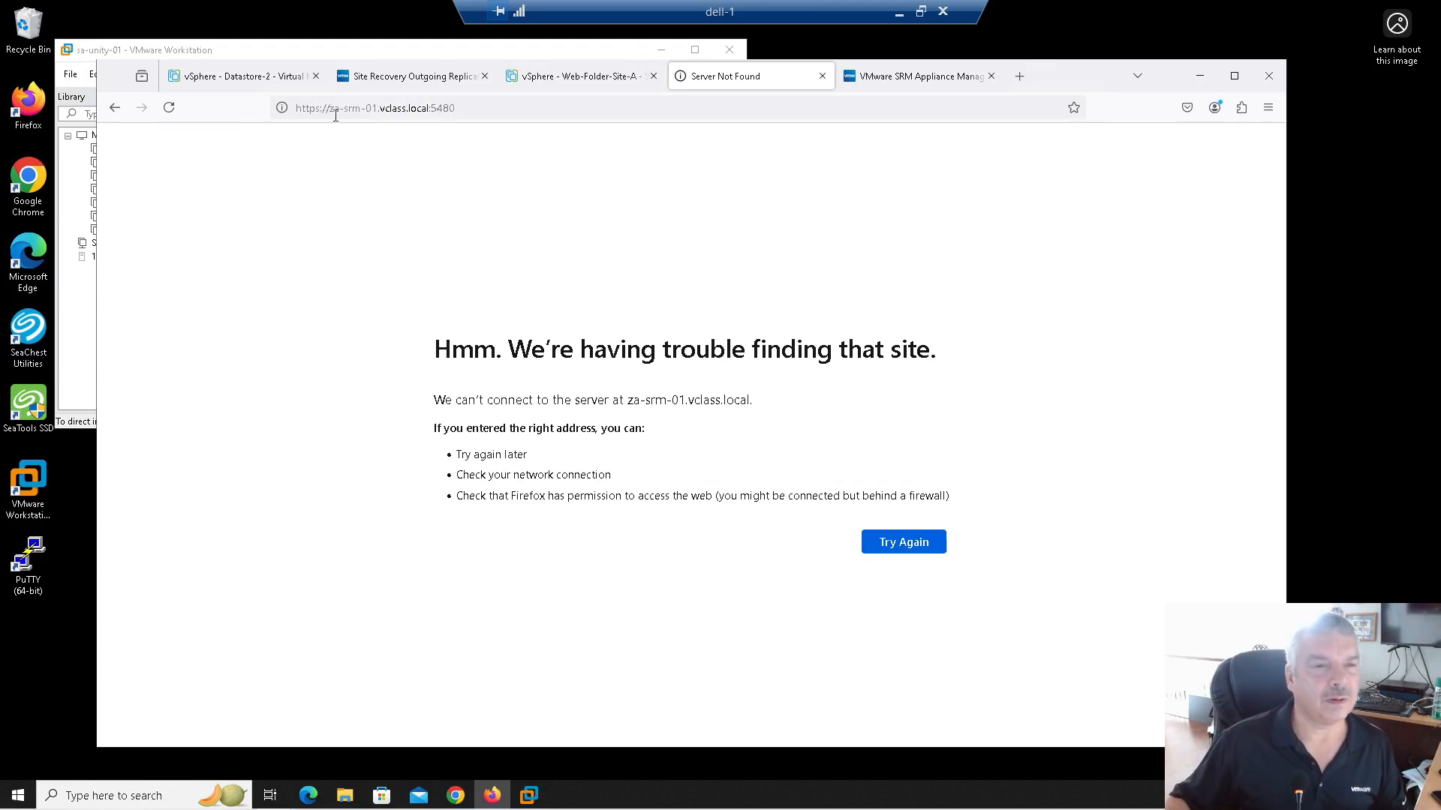
{"action": "left_click", "coordinate": [342, 110]}
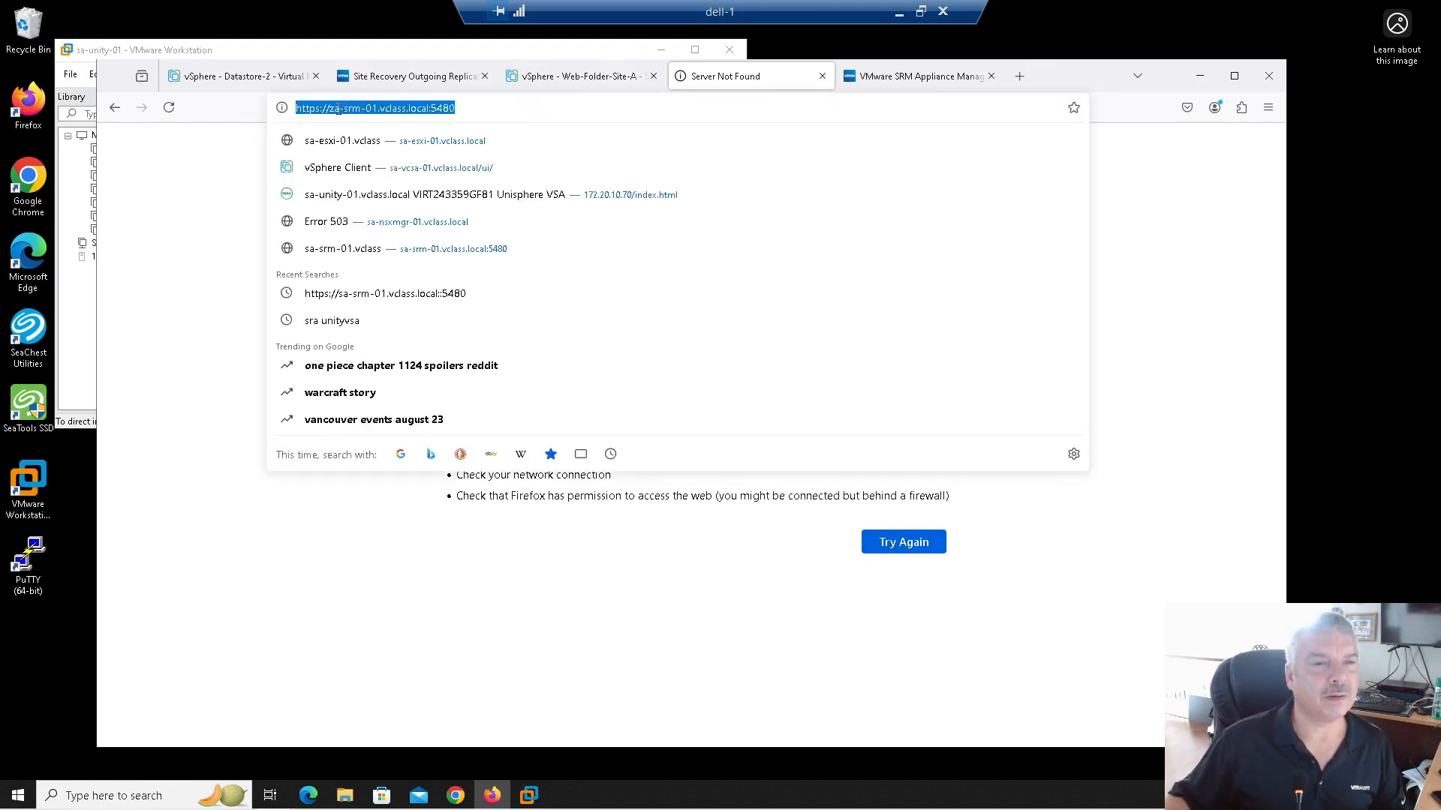
{"action": "left_click", "coordinate": [339, 109]}
{"action": "key", "text": "BackSpace"}
{"action": "key", "text": "BackSpace"}
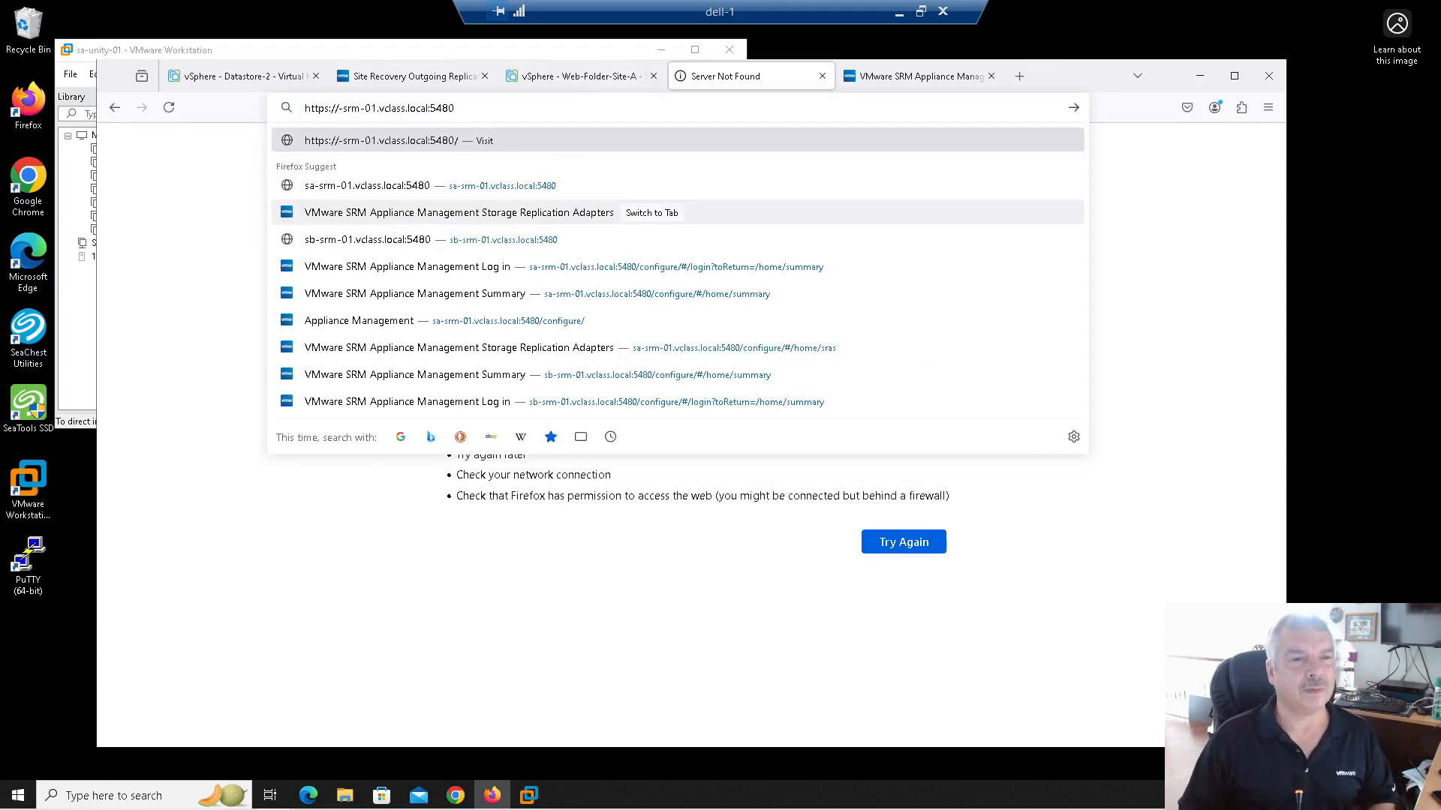
{"action": "type", "text": "sa"}
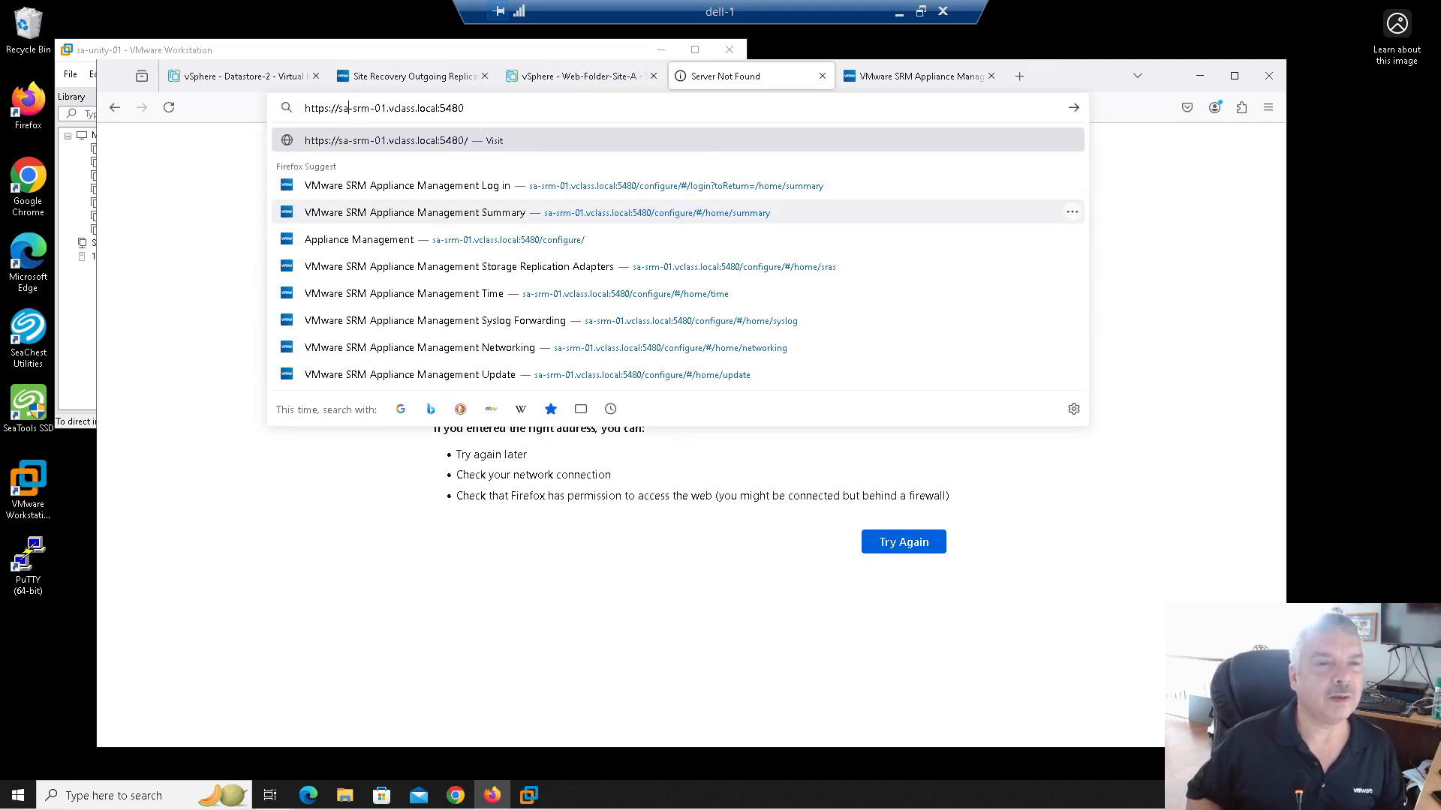
{"action": "key", "text": "Return"}
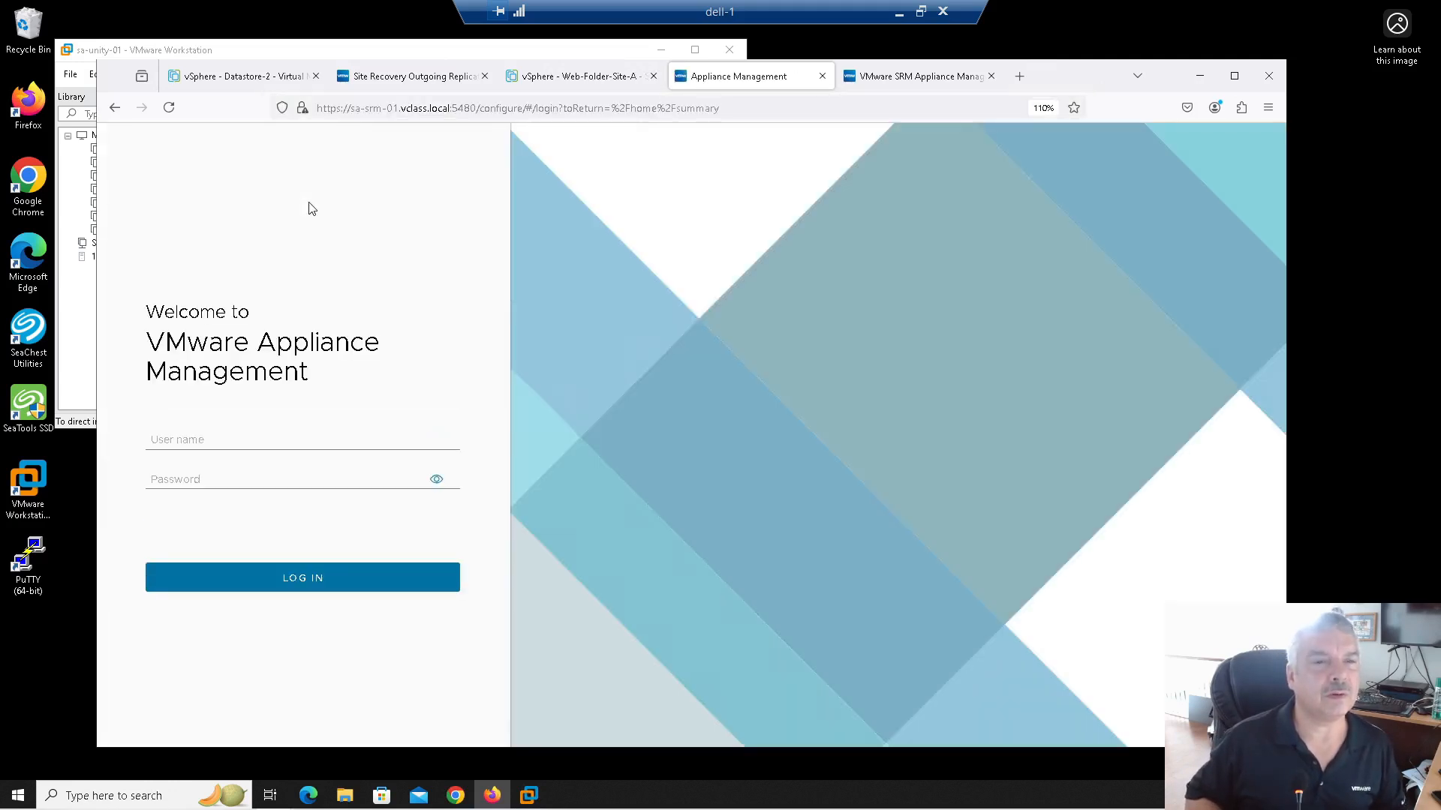
Step: Sign in to sa-srm-01 with the saved admin login and go to Storage Replication Adapters
{"action": "left_click", "coordinate": [260, 438]}
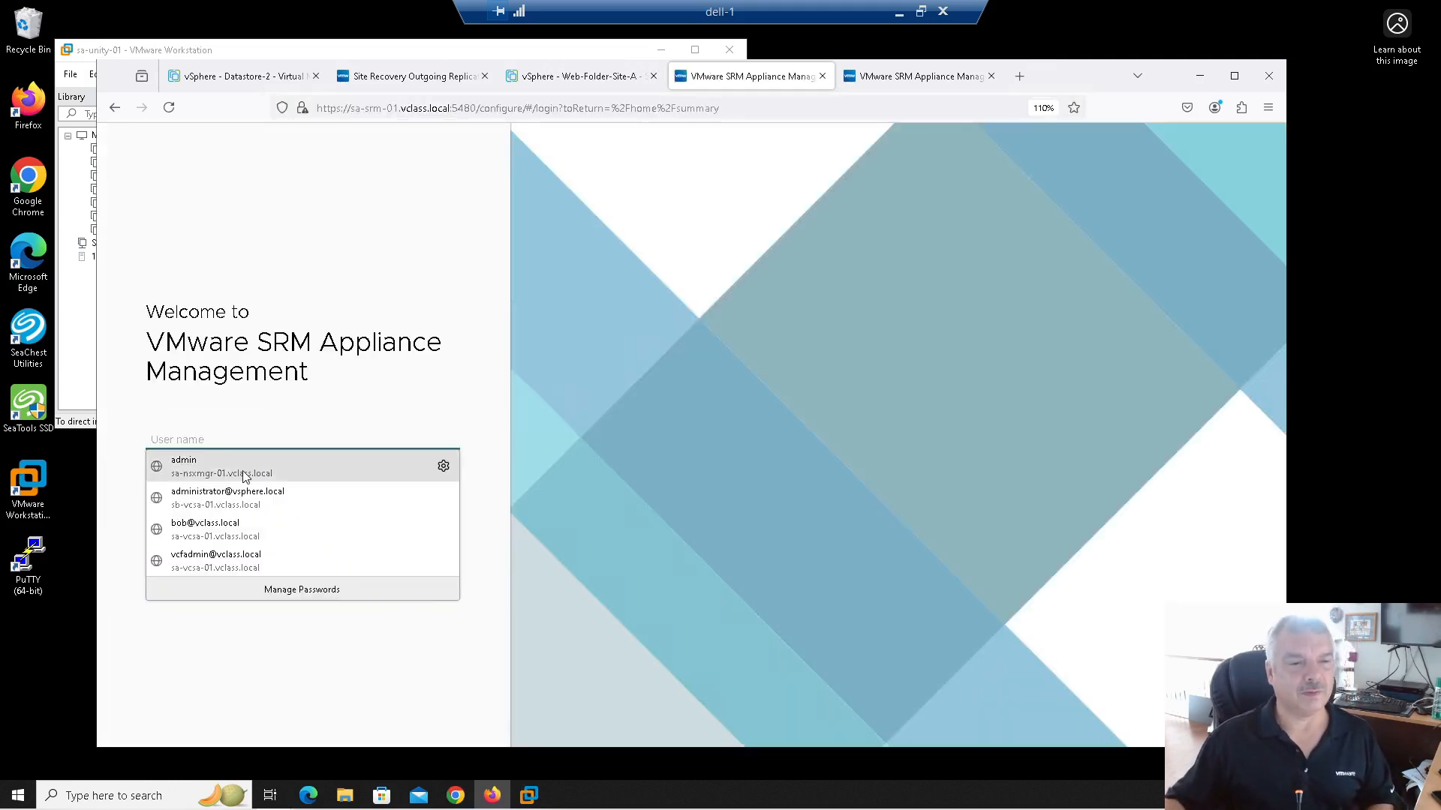
{"action": "left_click", "coordinate": [244, 469]}
{"action": "left_click_drag", "start_coordinate": [259, 478], "coordinate": [66, 456]}
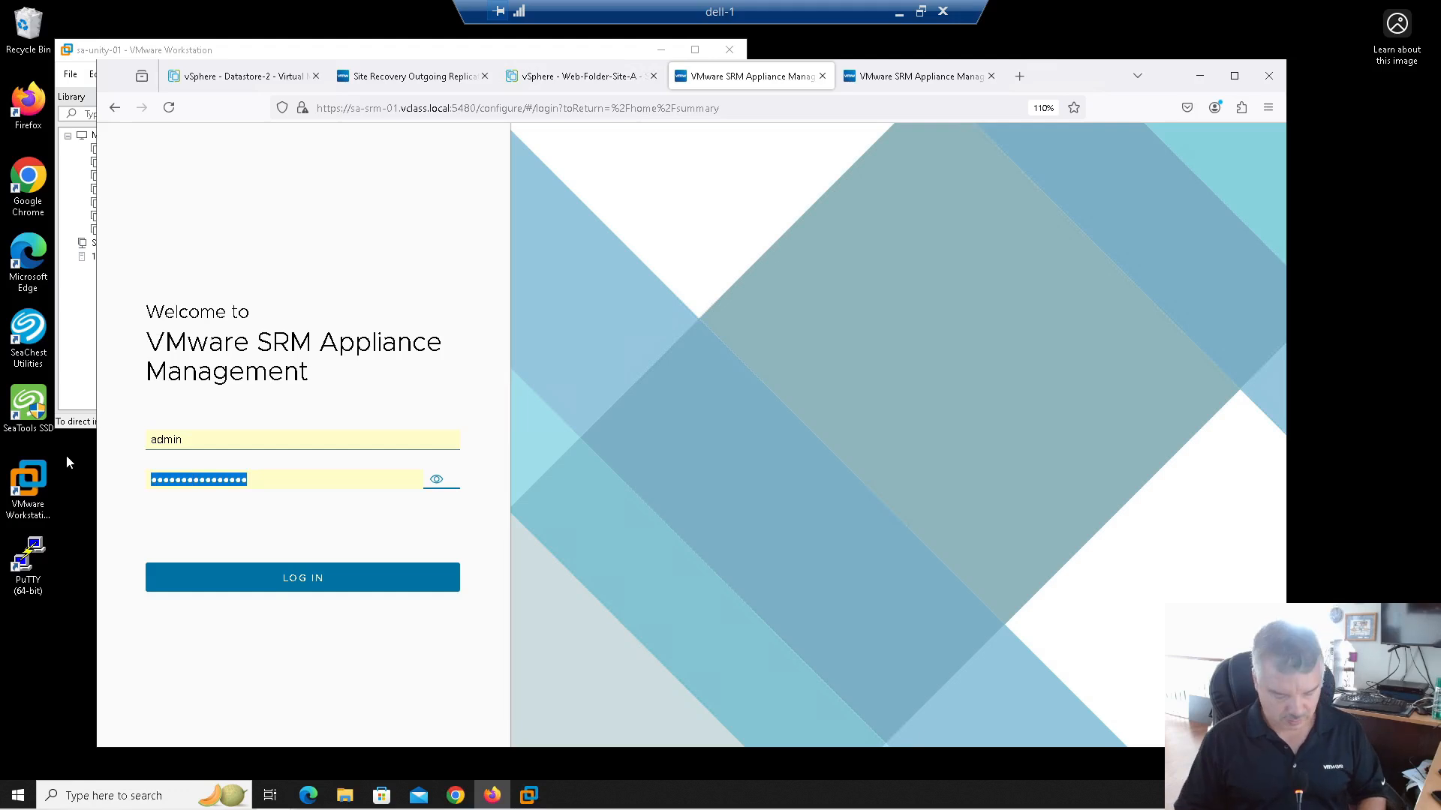
{"action": "type", "text": "••••••••"}
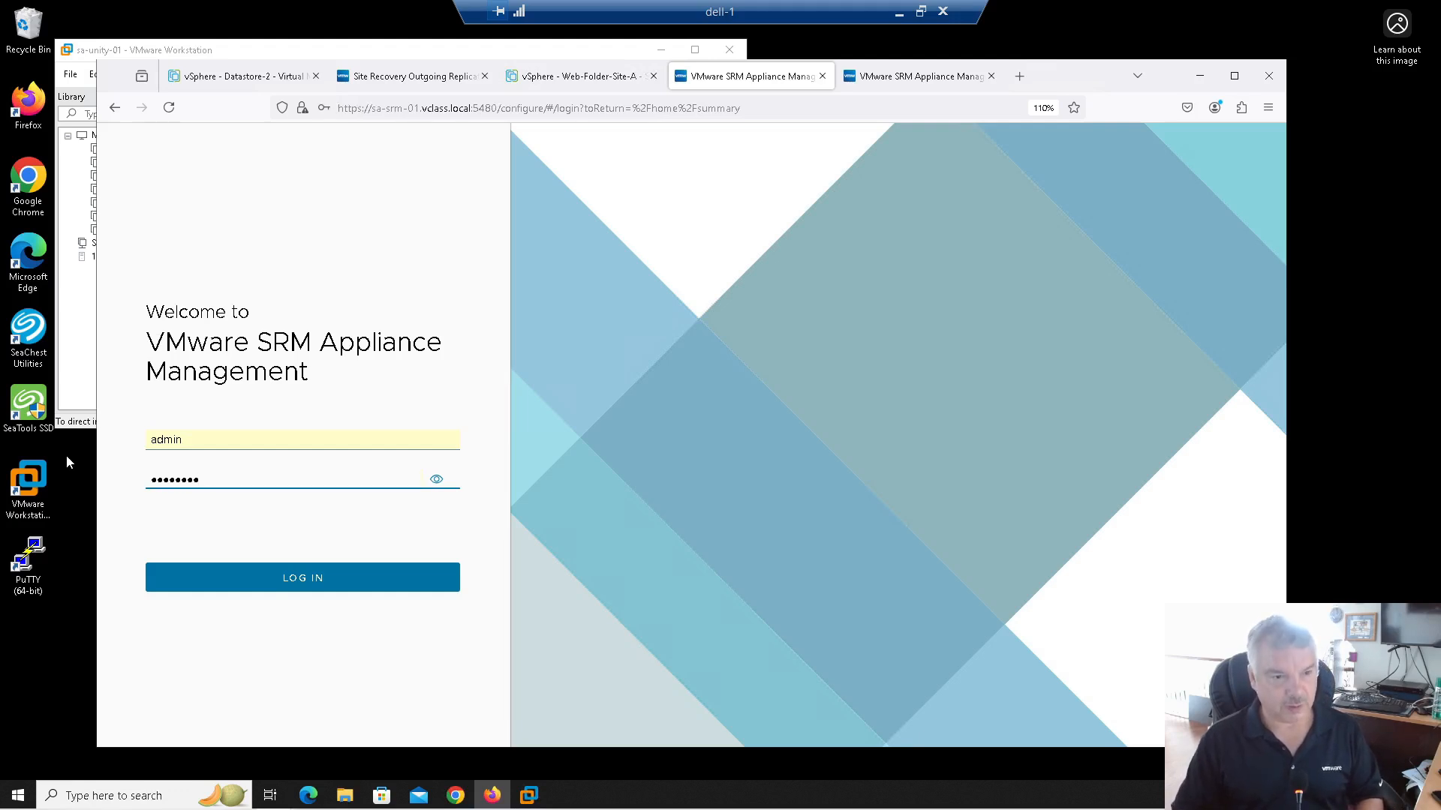
{"action": "key", "text": "Return"}
{"action": "left_click", "coordinate": [533, 290]}
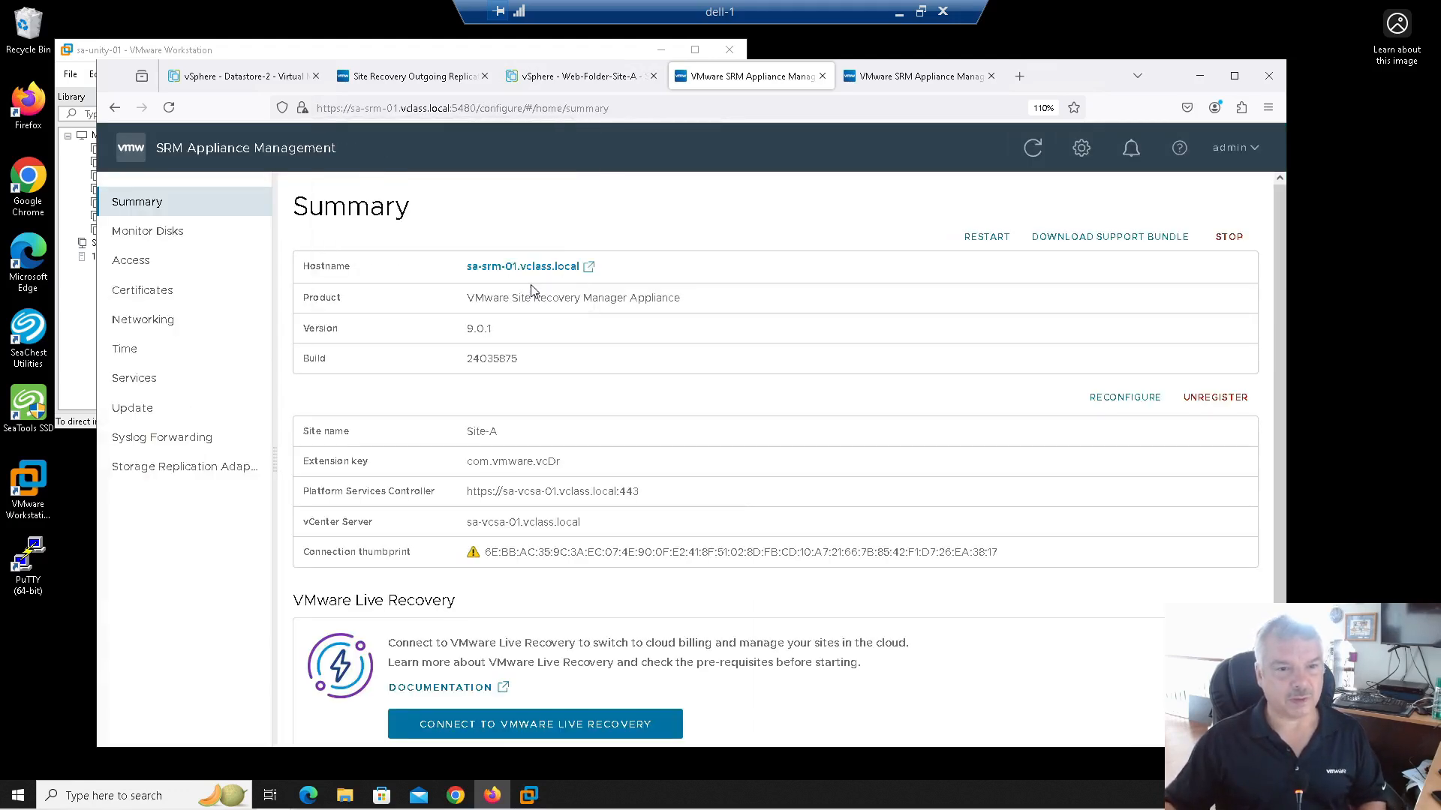
{"action": "left_click", "coordinate": [161, 468]}
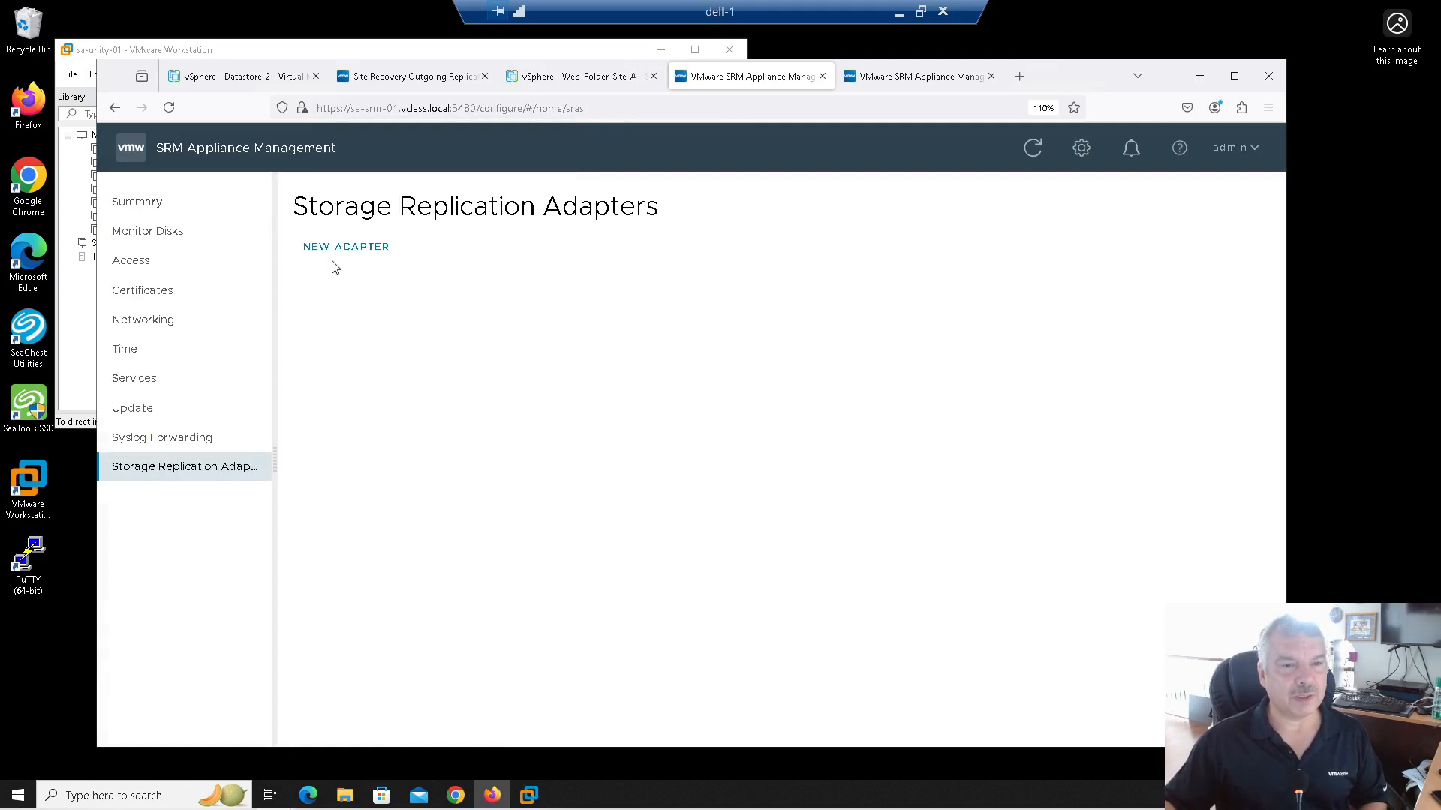
Step: Upload unityblocksra-5.0.4.143.tar.gz as a new adapter on sa-srm-01
{"action": "left_click", "coordinate": [332, 249]}
{"action": "left_click", "coordinate": [674, 442]}
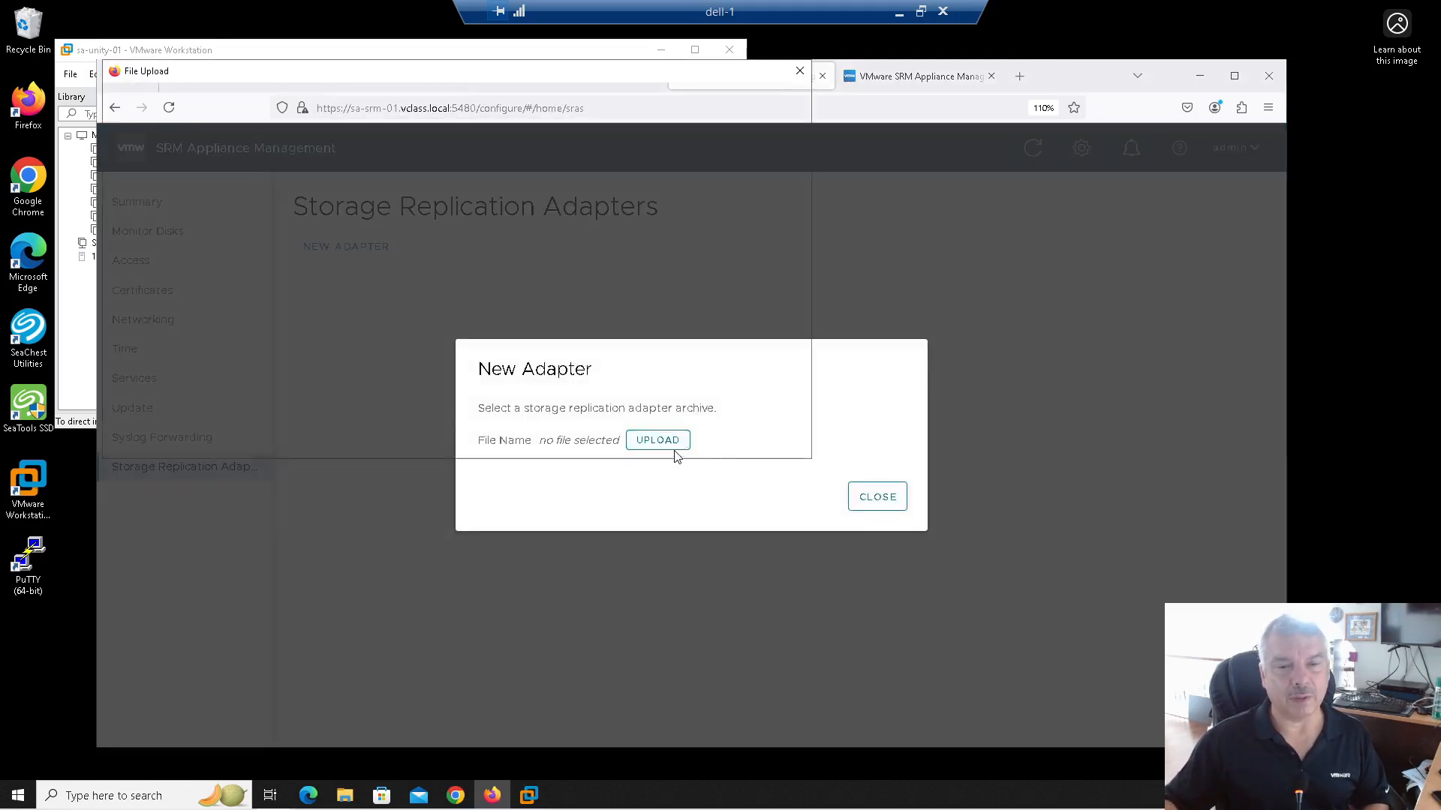
{"action": "left_click", "coordinate": [320, 324]}
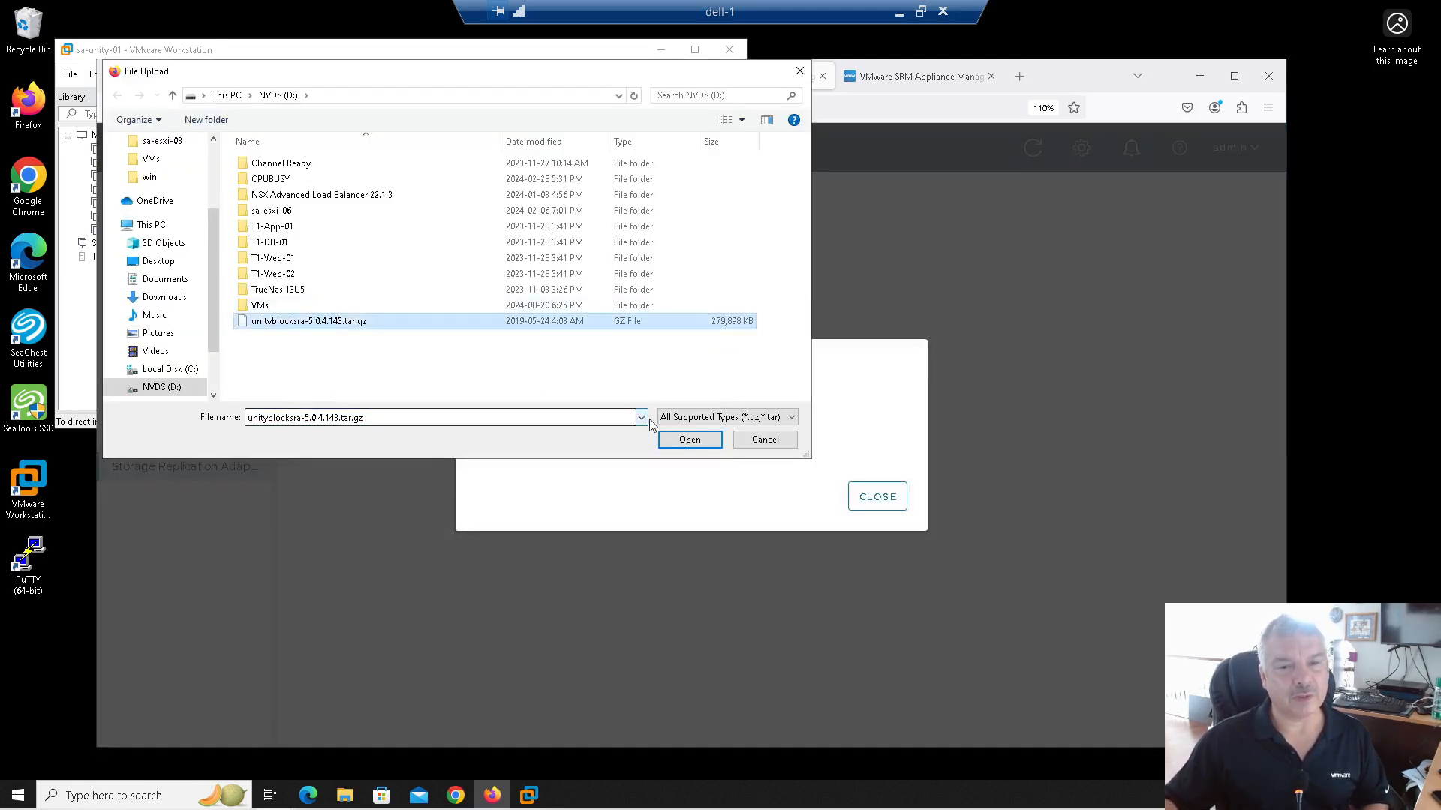
{"action": "left_click", "coordinate": [679, 442]}
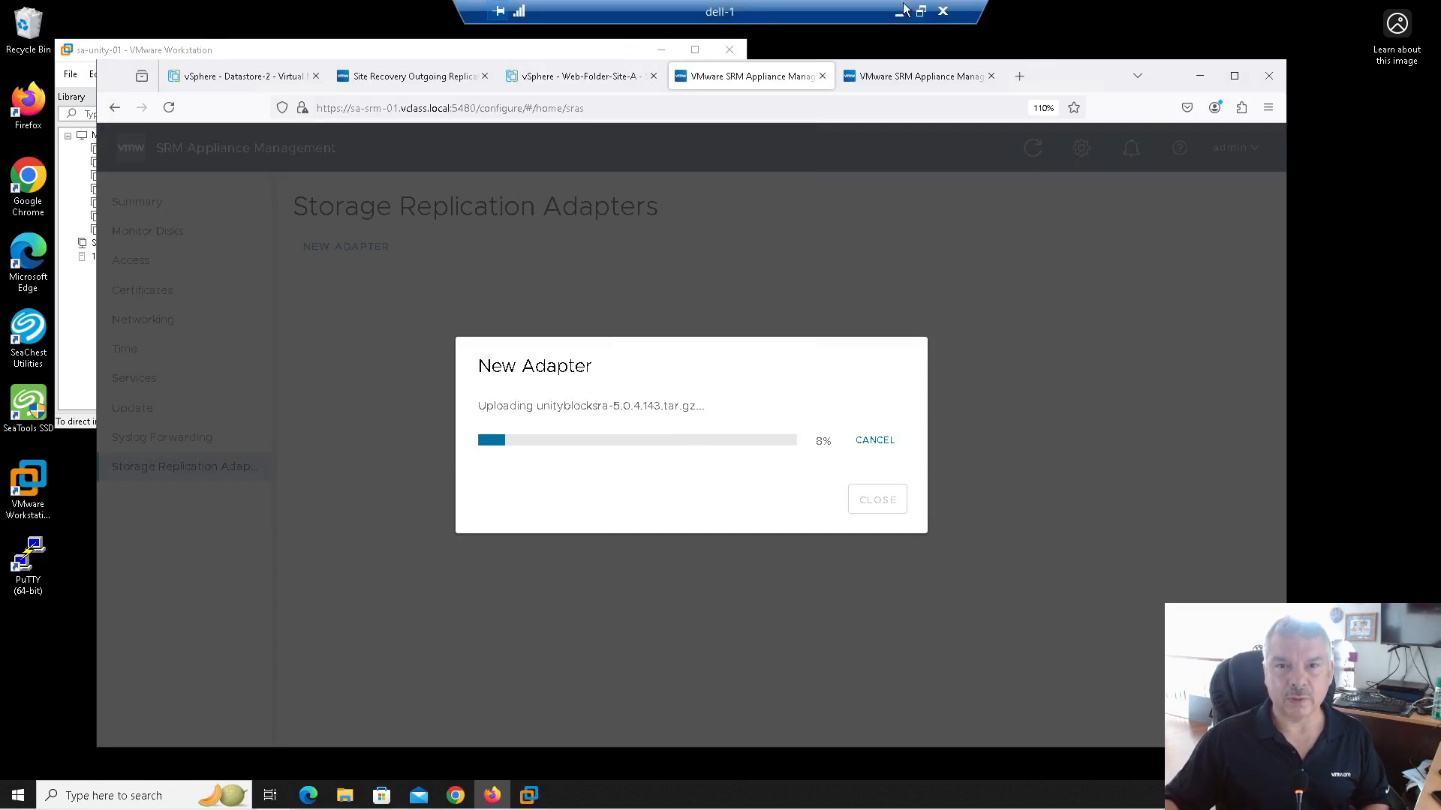
Step: Confirm the 'SRA uploaded' message on the sb-srm-01 tab, then close that tab
{"action": "mouse_move", "coordinate": [951, 79]}
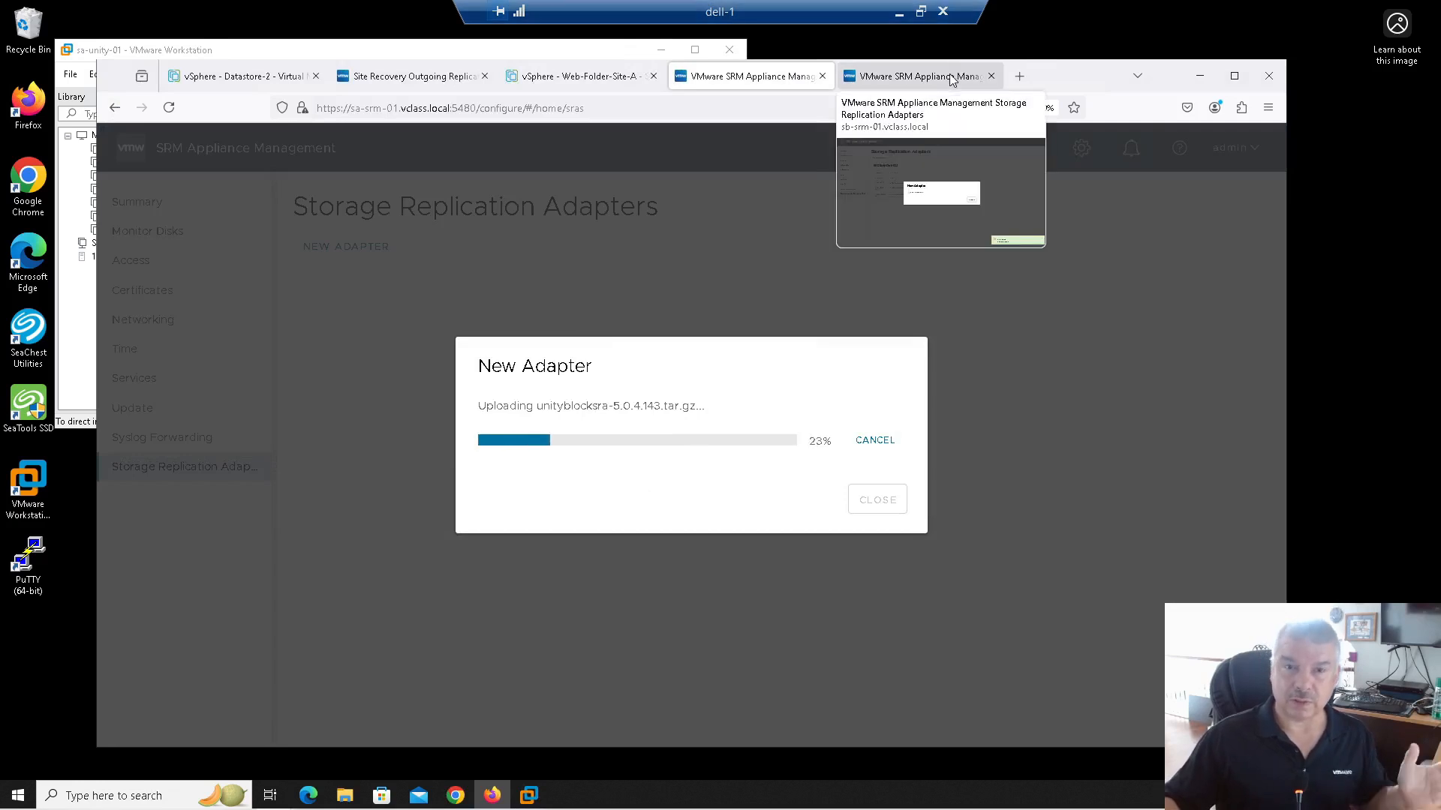
{"action": "left_click", "coordinate": [929, 76]}
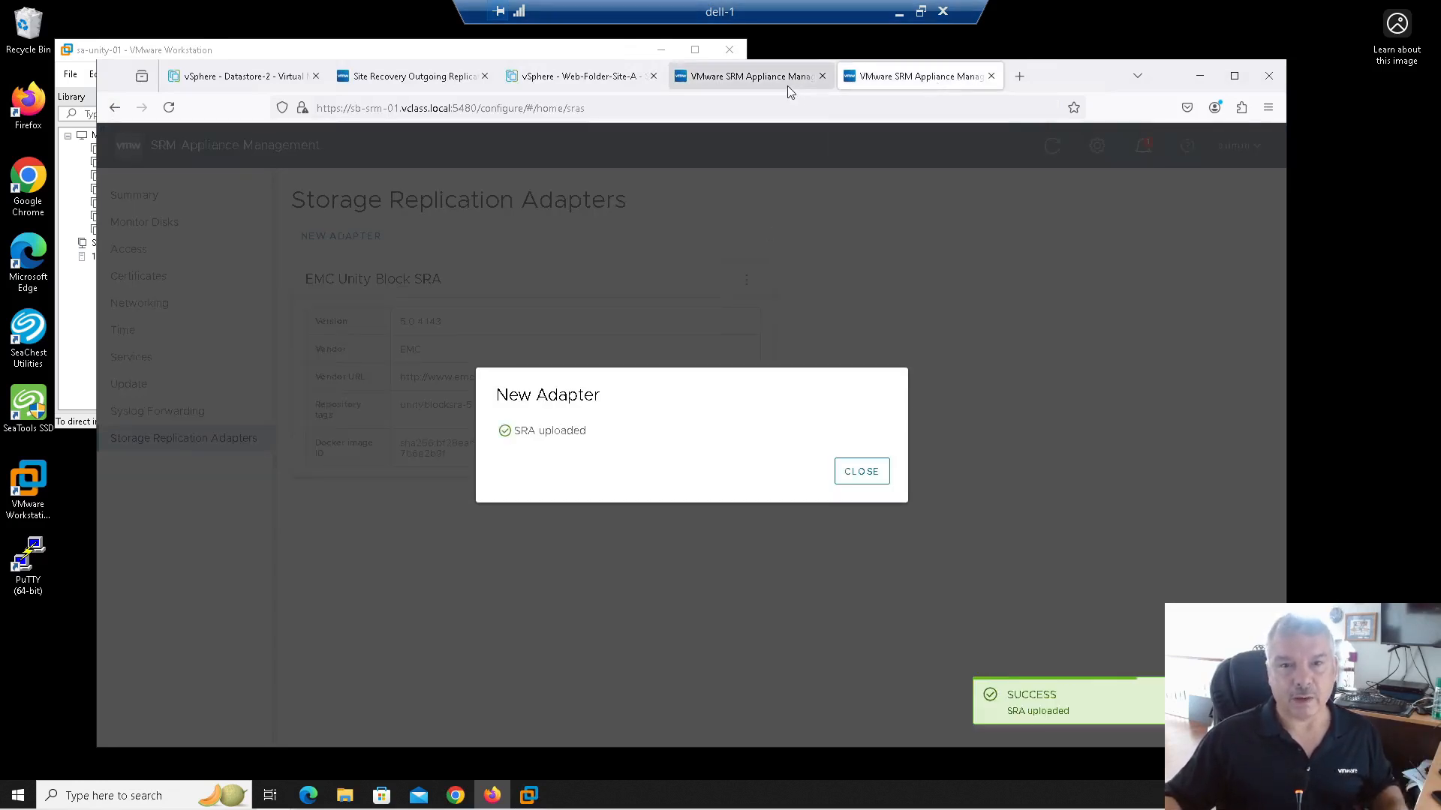
{"action": "left_click", "coordinate": [733, 87]}
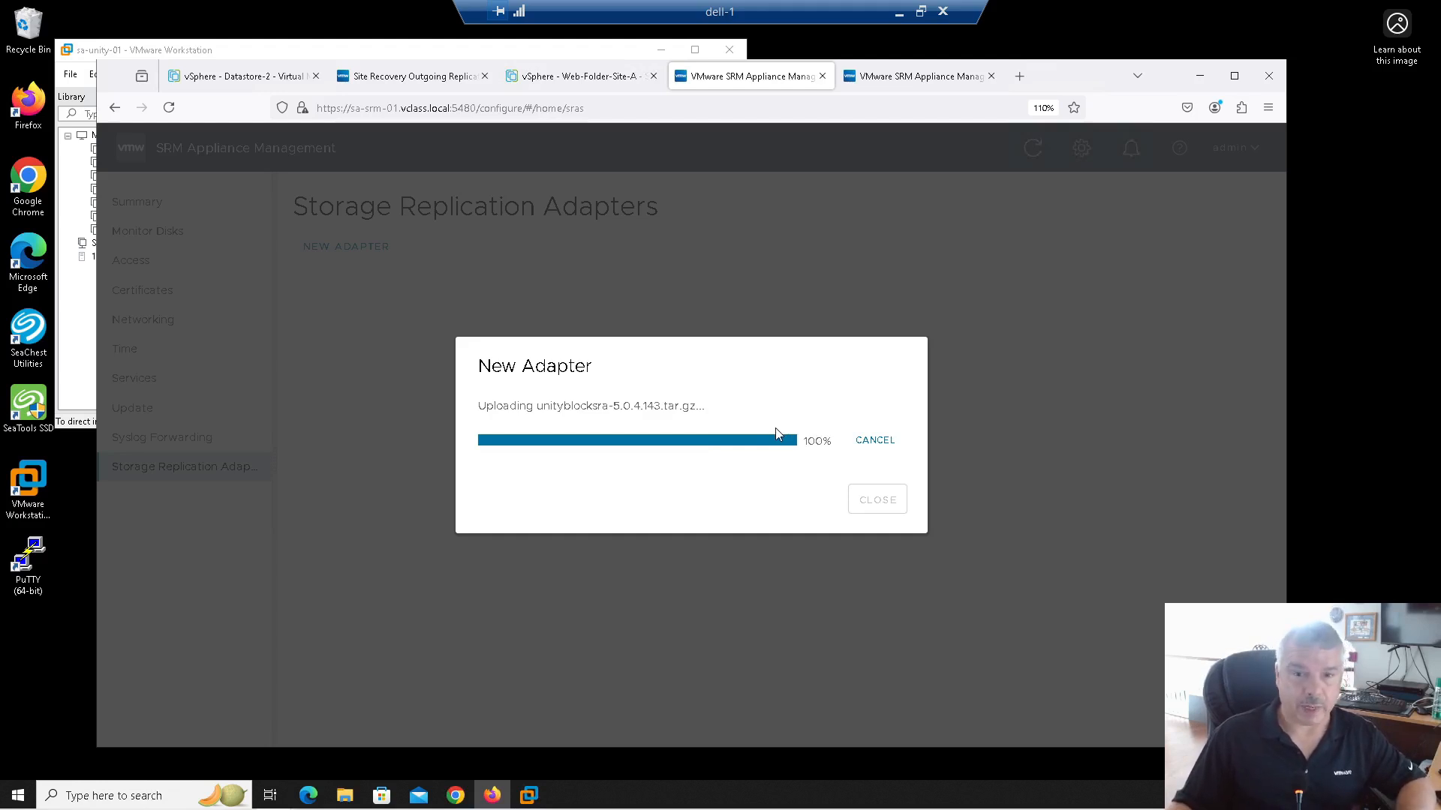
{"action": "left_click", "coordinate": [922, 77]}
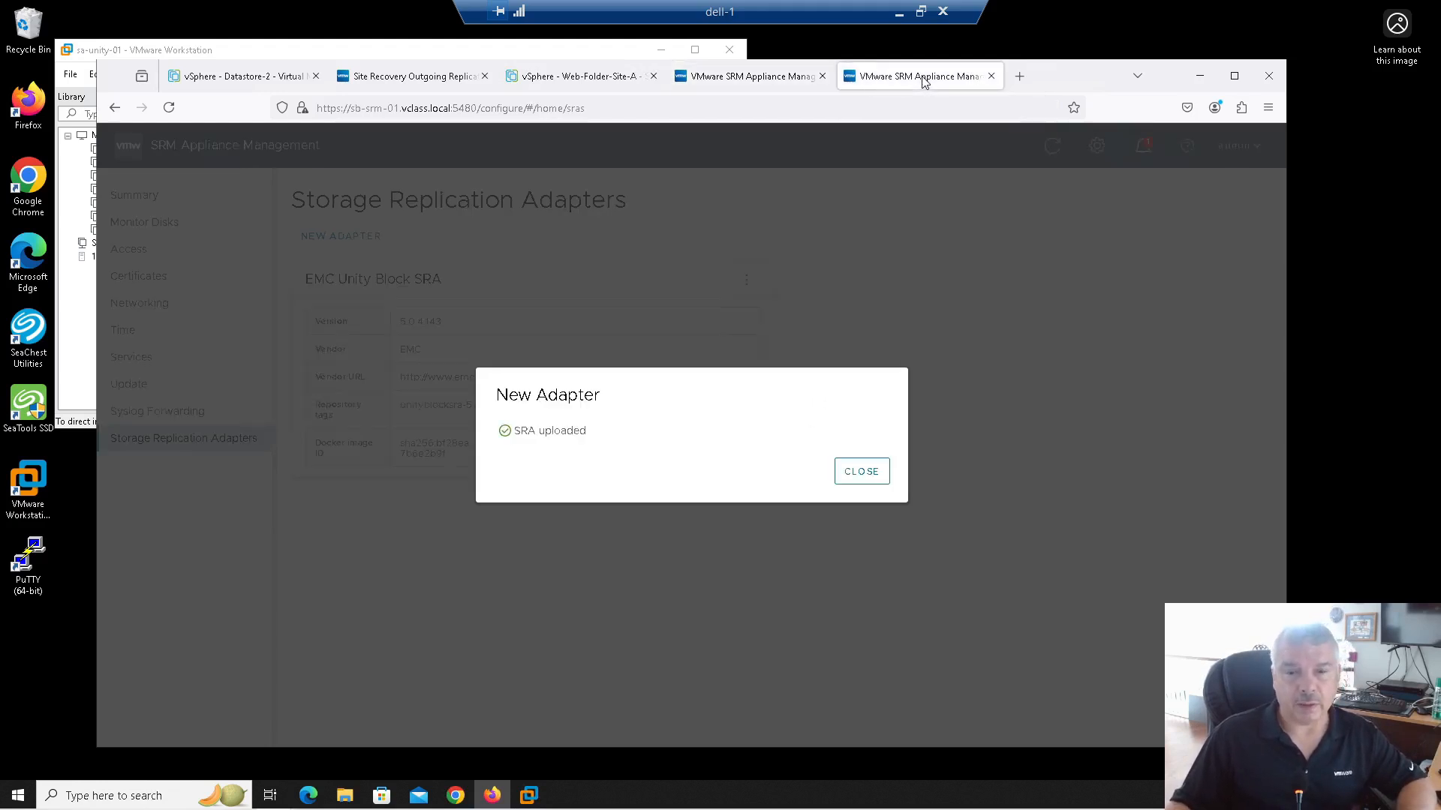
{"action": "left_click", "coordinate": [867, 473]}
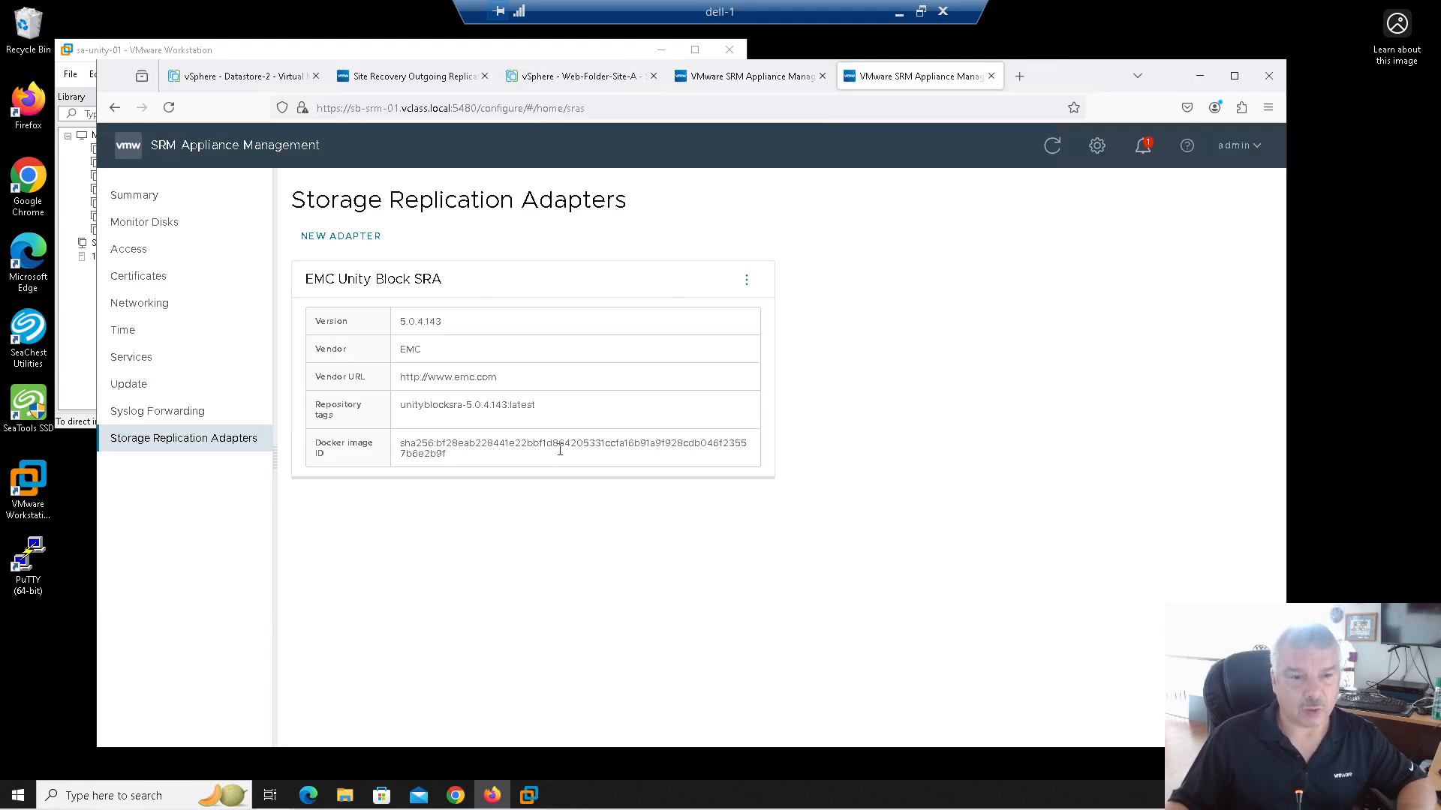
{"action": "left_click", "coordinate": [990, 77]}
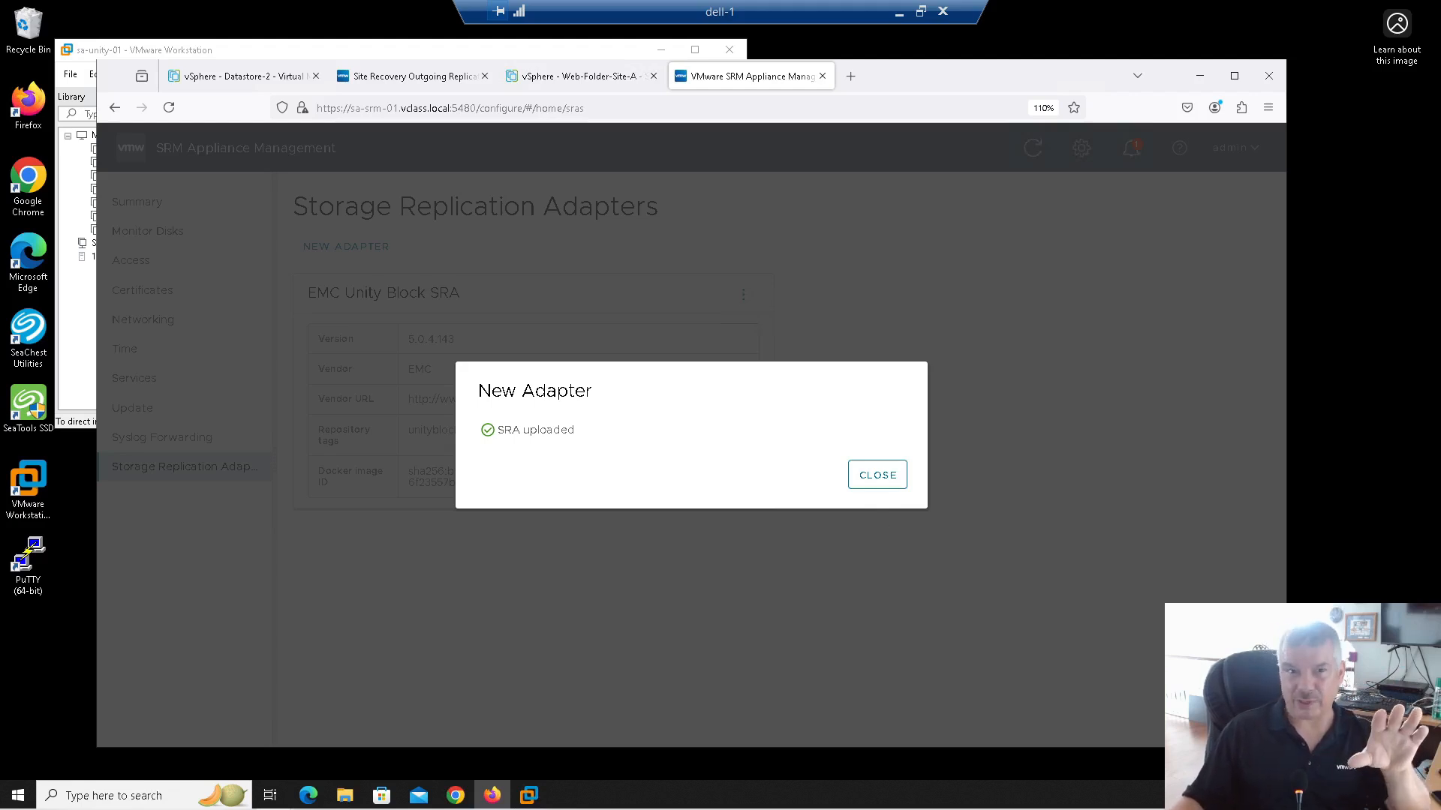
Step: Close the finished New Adapter upload dialog on sa-srm-01
{"action": "left_click", "coordinate": [878, 486]}
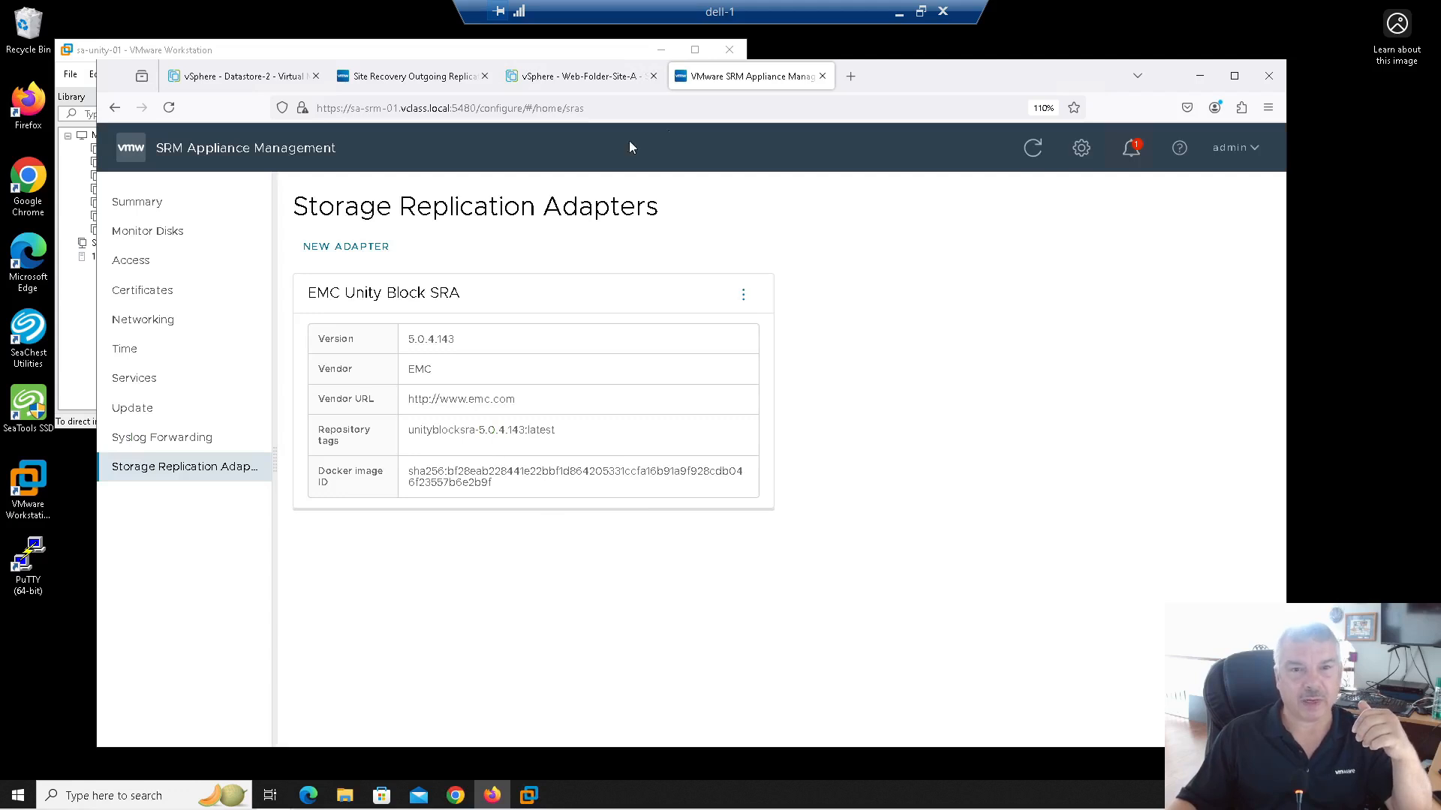
Step: Close the appliance tab and show the Site Pair's Storage Replication Adapters in Site Recovery
{"action": "left_click", "coordinate": [823, 76]}
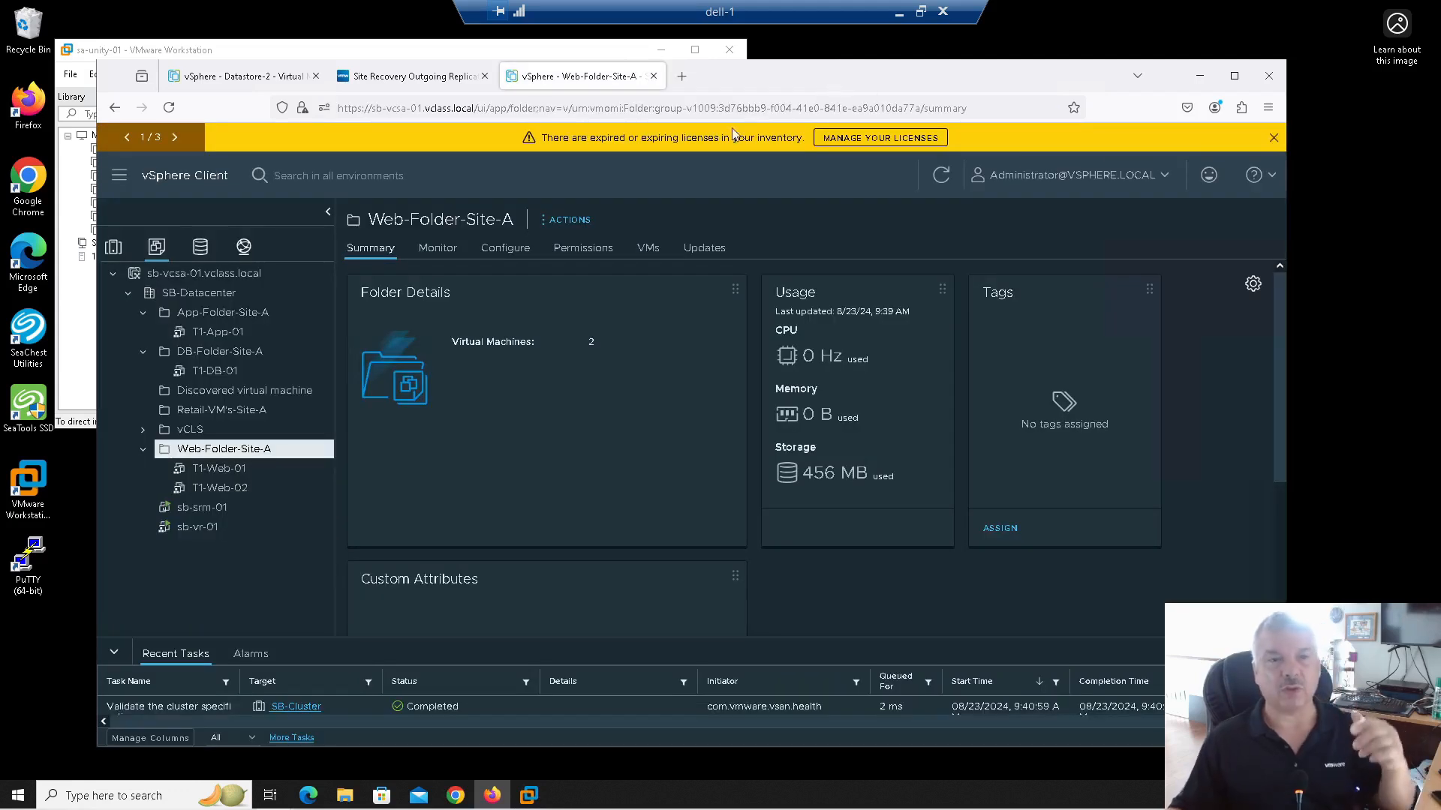
{"action": "left_click", "coordinate": [388, 81]}
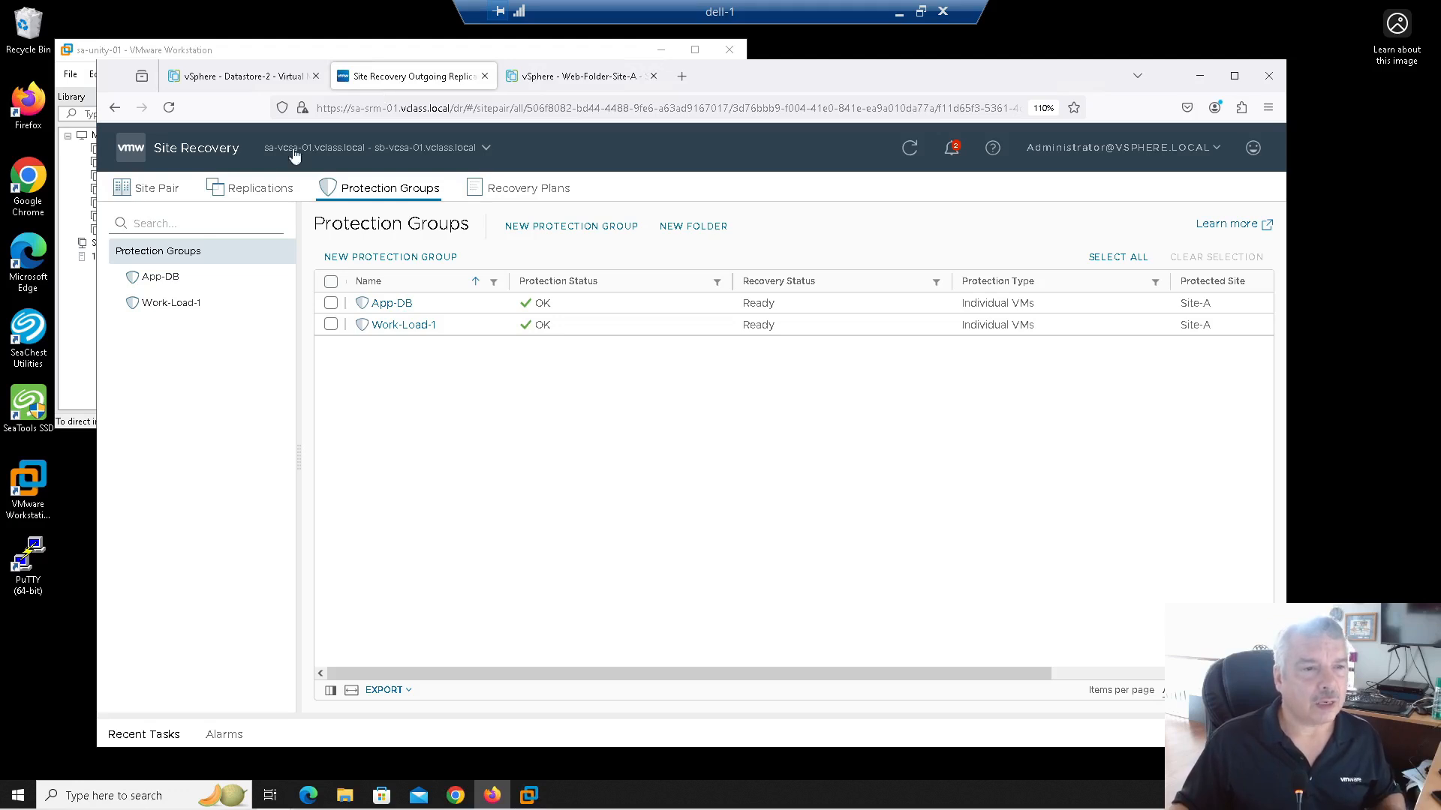
{"action": "left_click", "coordinate": [158, 193]}
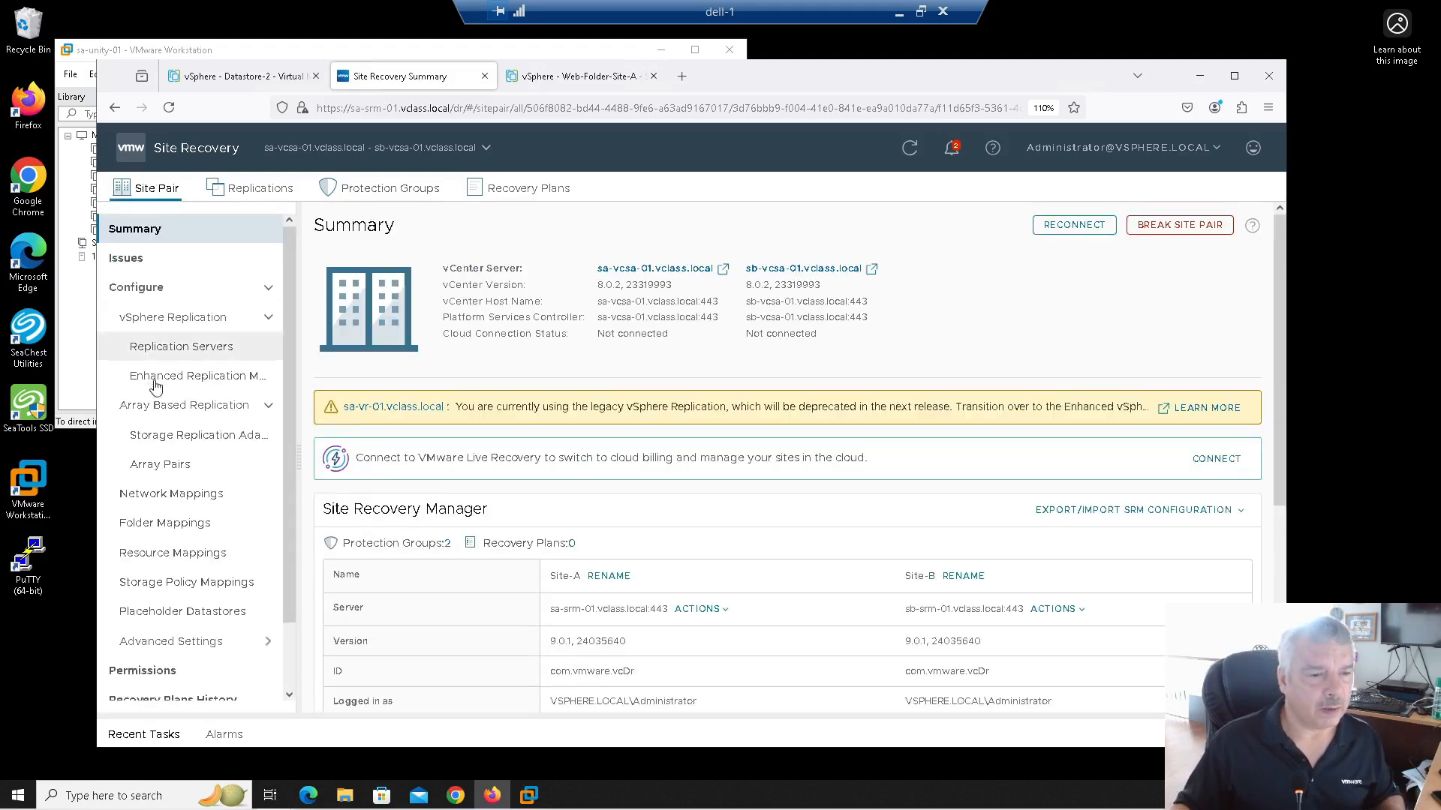
{"action": "scroll", "coordinate": [188, 431], "scroll_direction": "down", "scroll_amount": 2}
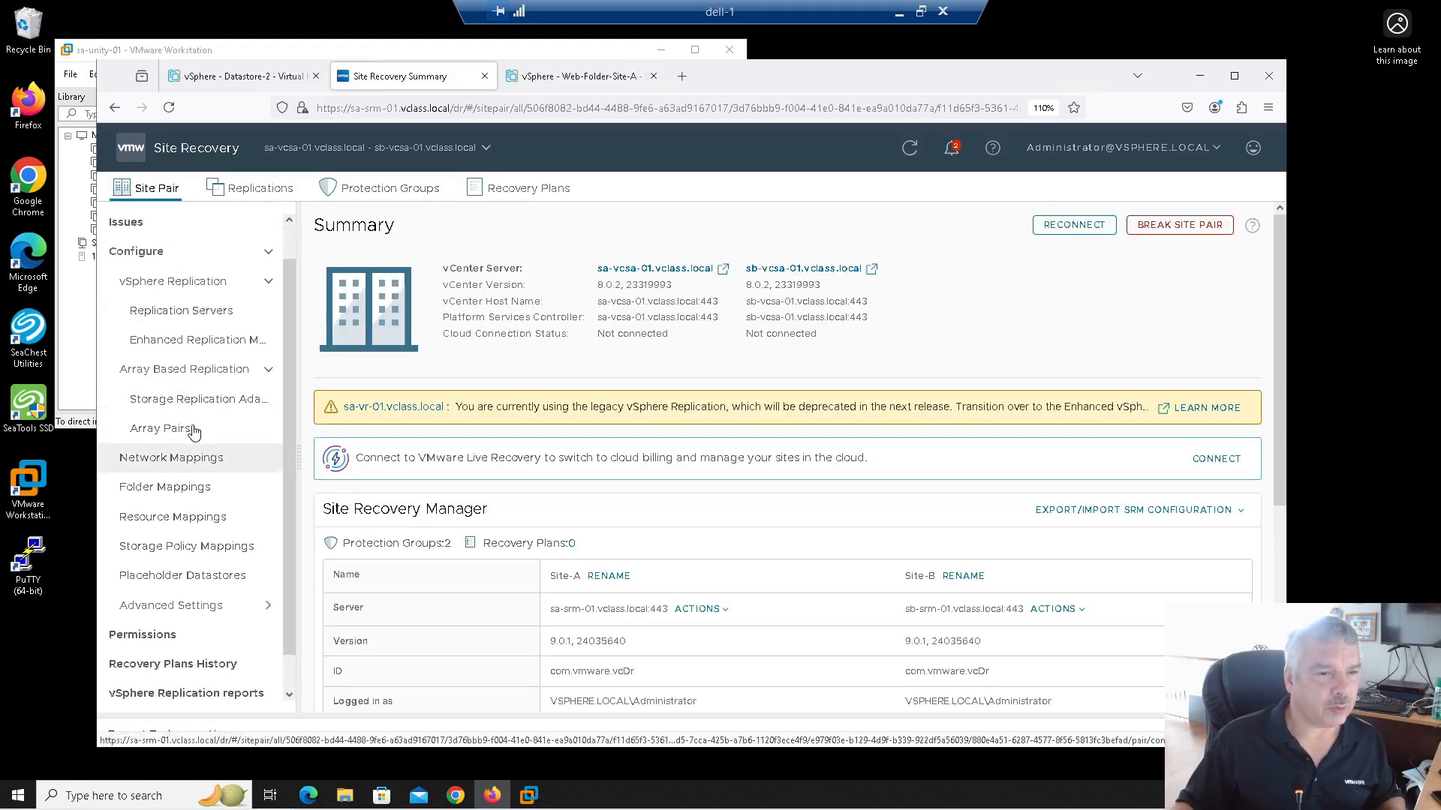
{"action": "scroll", "coordinate": [191, 420], "scroll_direction": "up", "scroll_amount": 2}
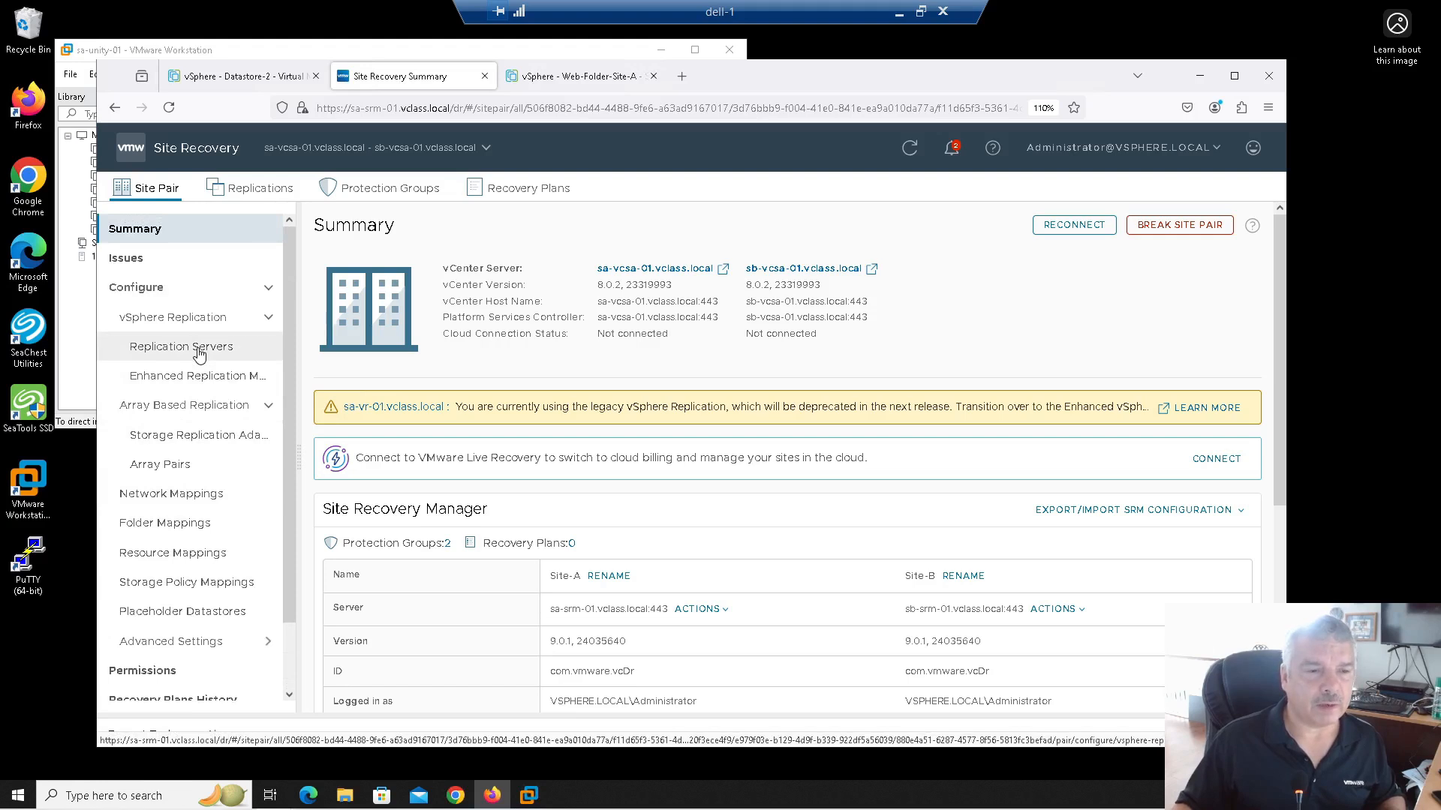
{"action": "left_click", "coordinate": [198, 443]}
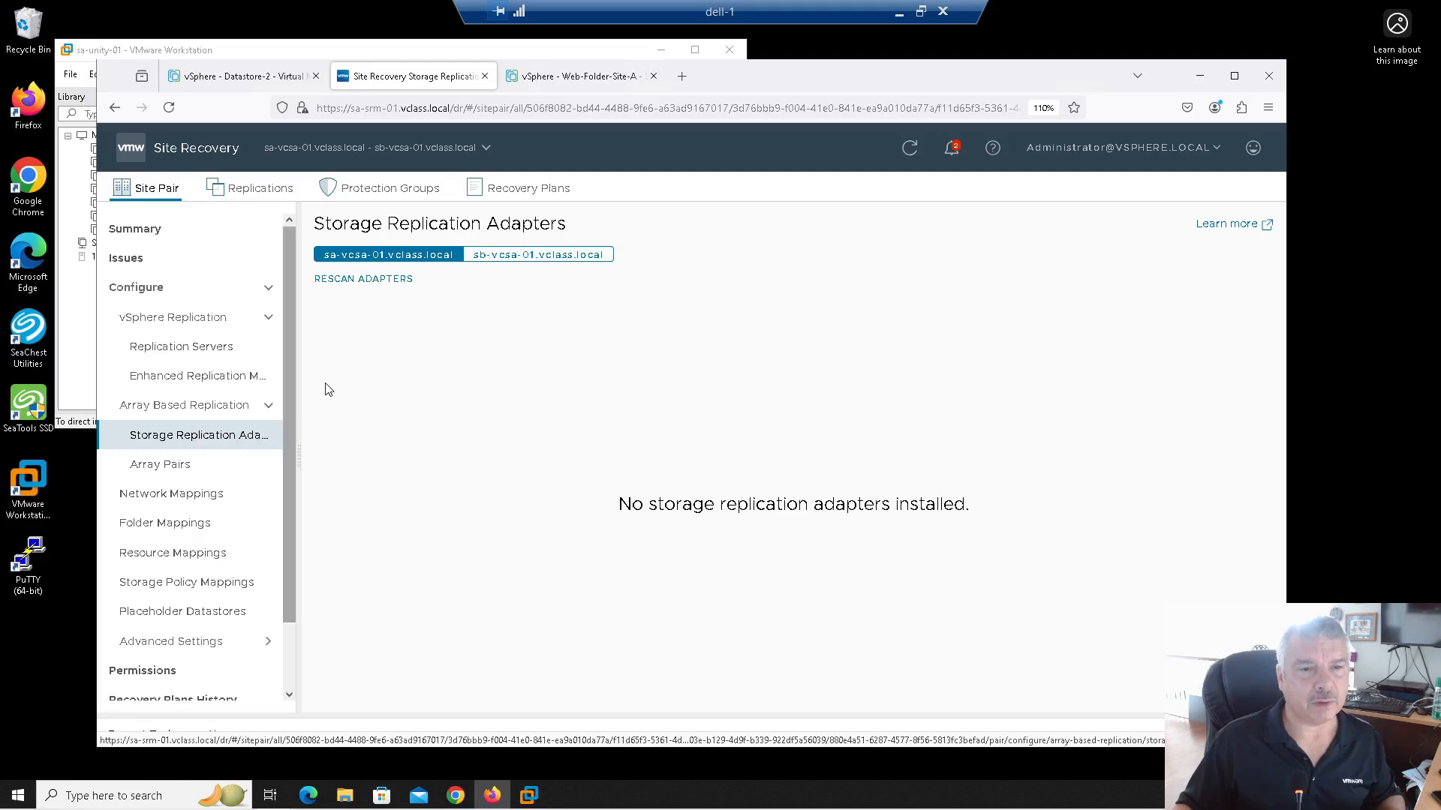
Step: Rescan the storage replication adapters on both sa-vcsa-01 and sb-vcsa-01
{"action": "left_click", "coordinate": [356, 279]}
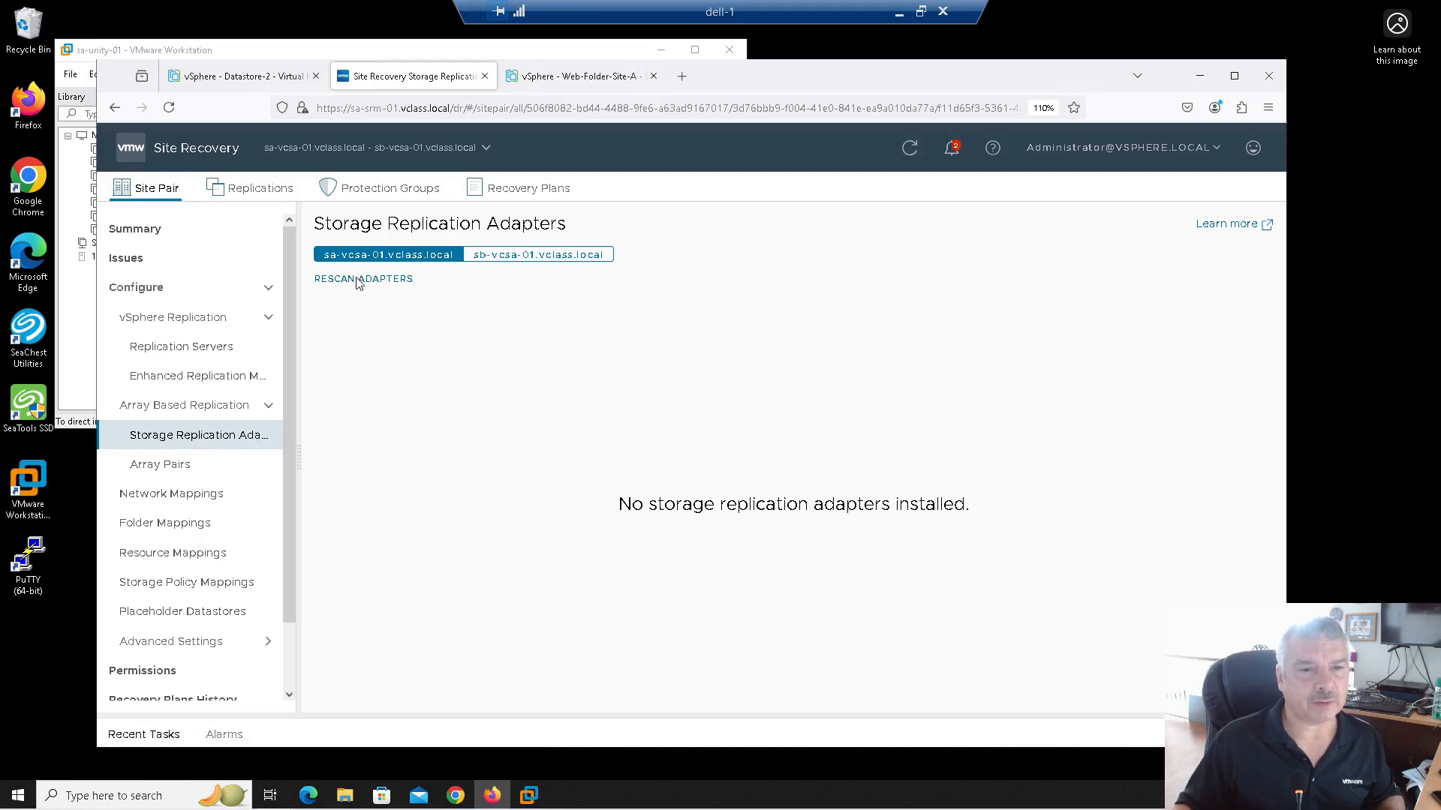
{"action": "left_click", "coordinate": [844, 508]}
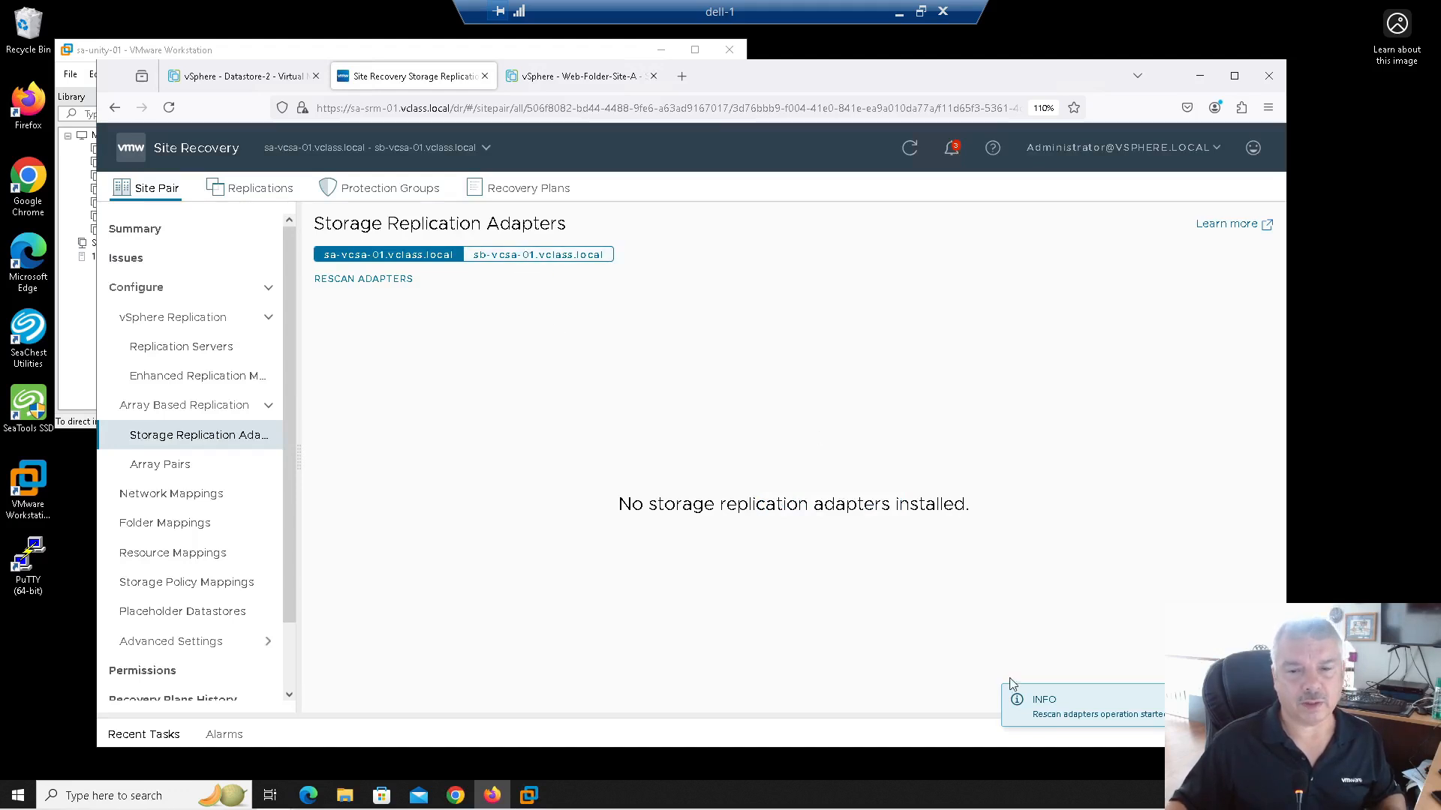
{"action": "left_click", "coordinate": [502, 255]}
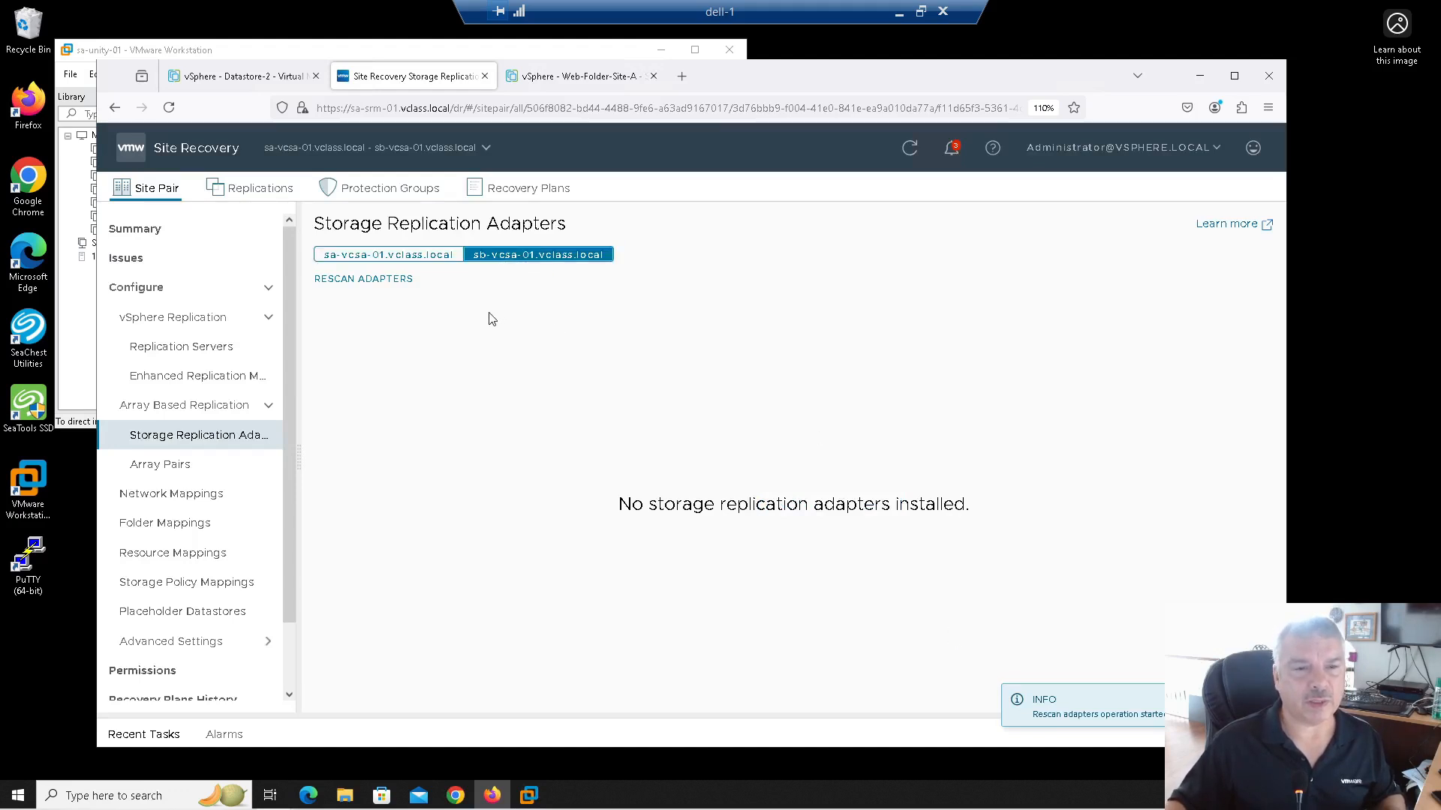
{"action": "left_click", "coordinate": [357, 281]}
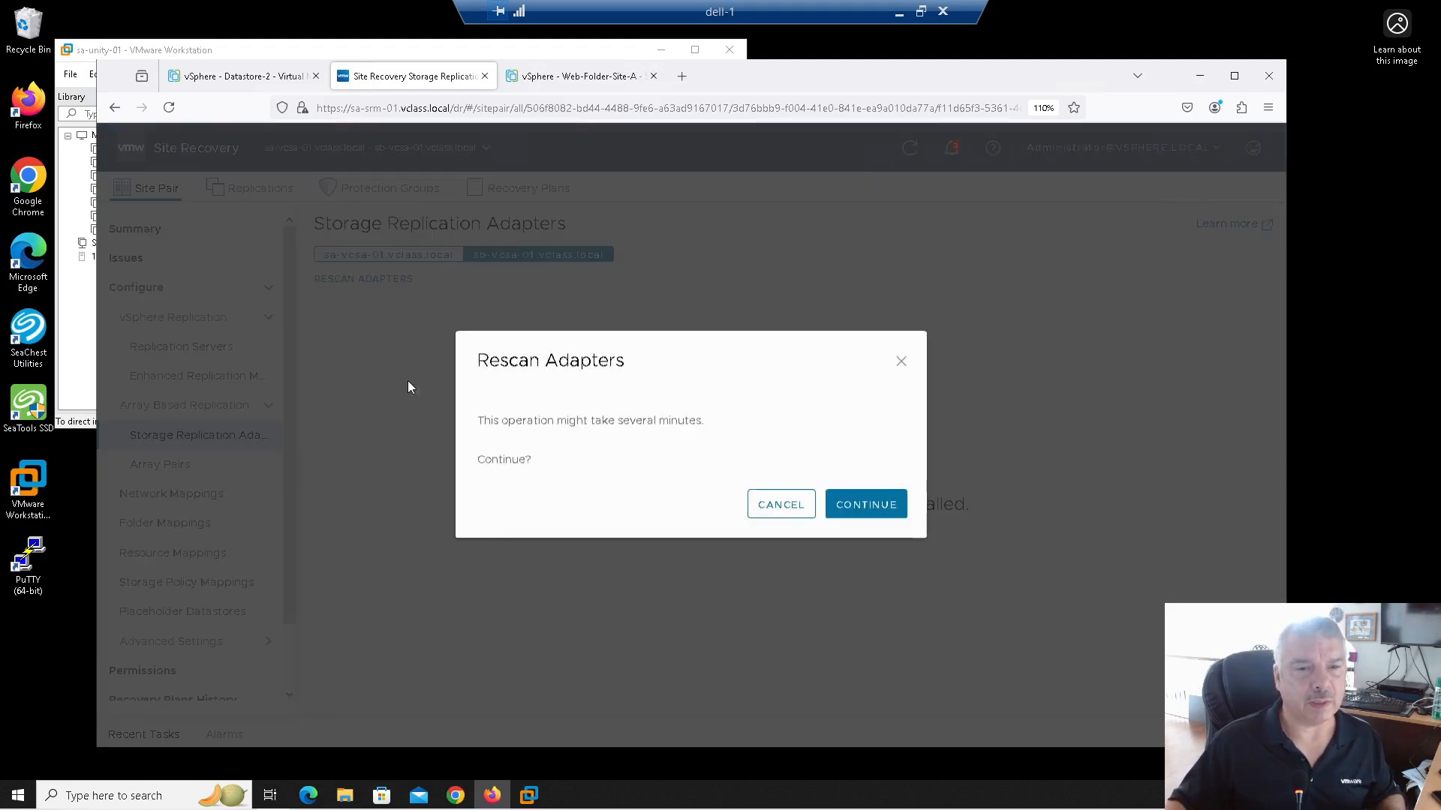
{"action": "left_click", "coordinate": [862, 507]}
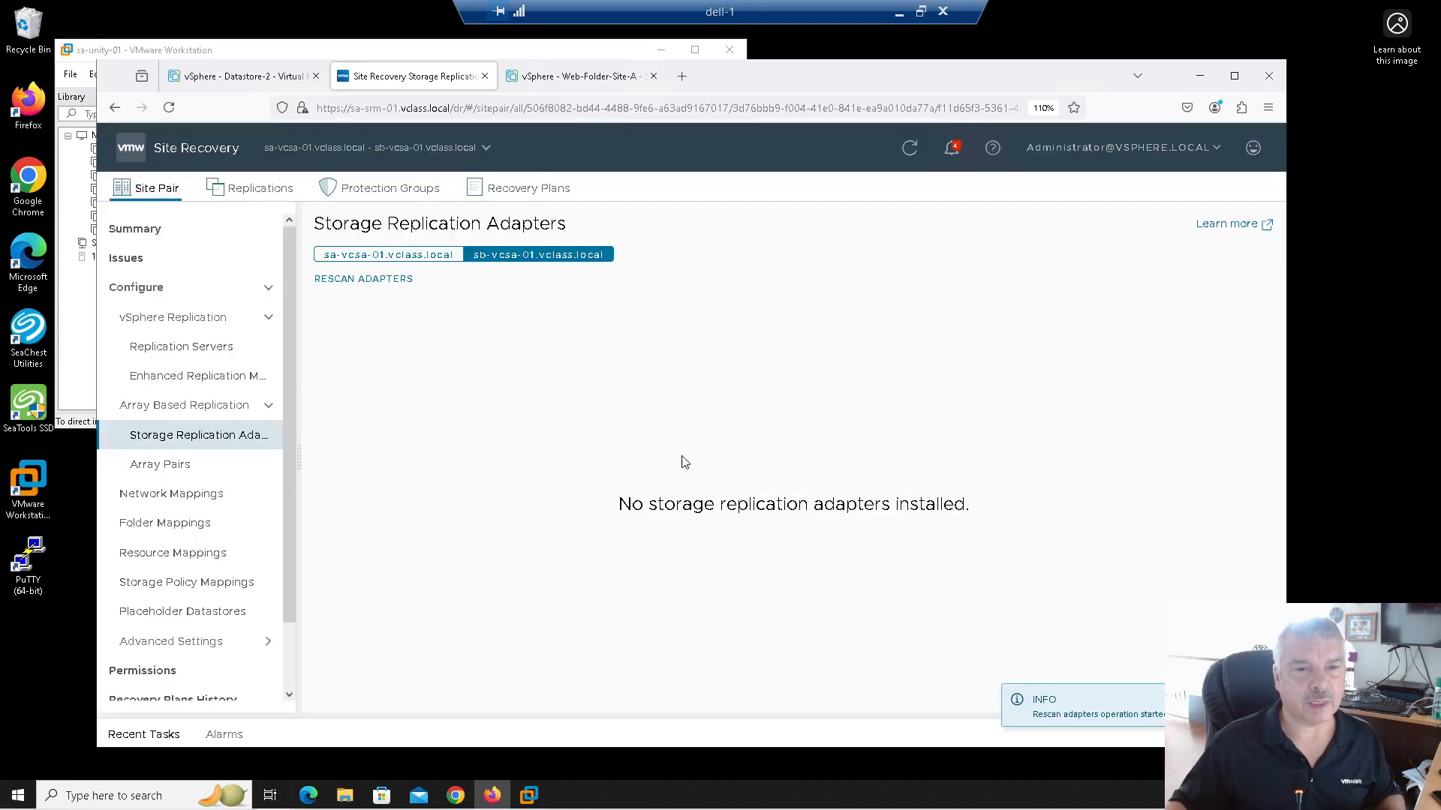
Step: Verify EMC Unity Block SRA 5.0.4.143 shows status OK for sa-vcsa-01 and sb-vcsa-01
{"action": "left_click", "coordinate": [372, 258]}
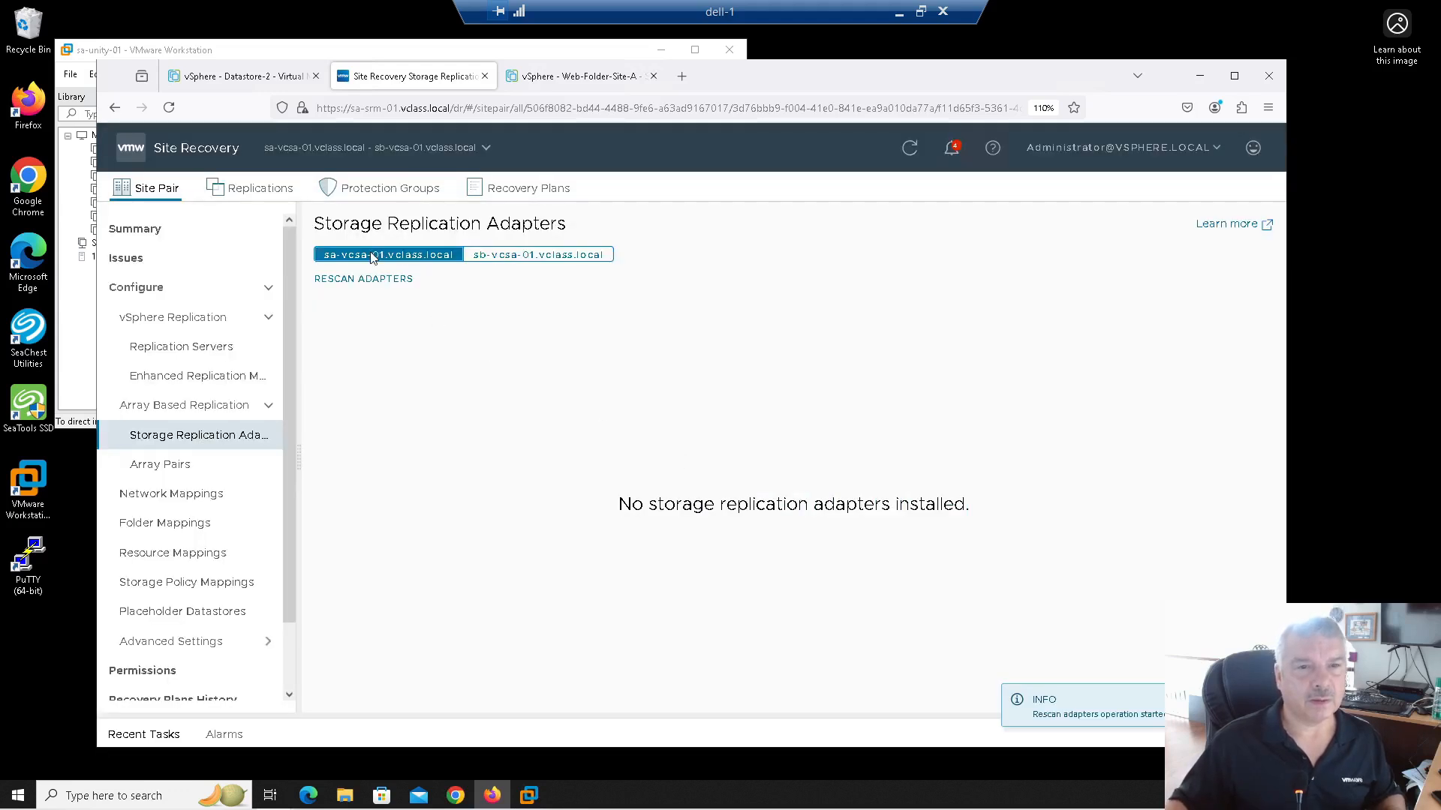
{"action": "left_click", "coordinate": [542, 80]}
{"action": "left_click", "coordinate": [411, 77]}
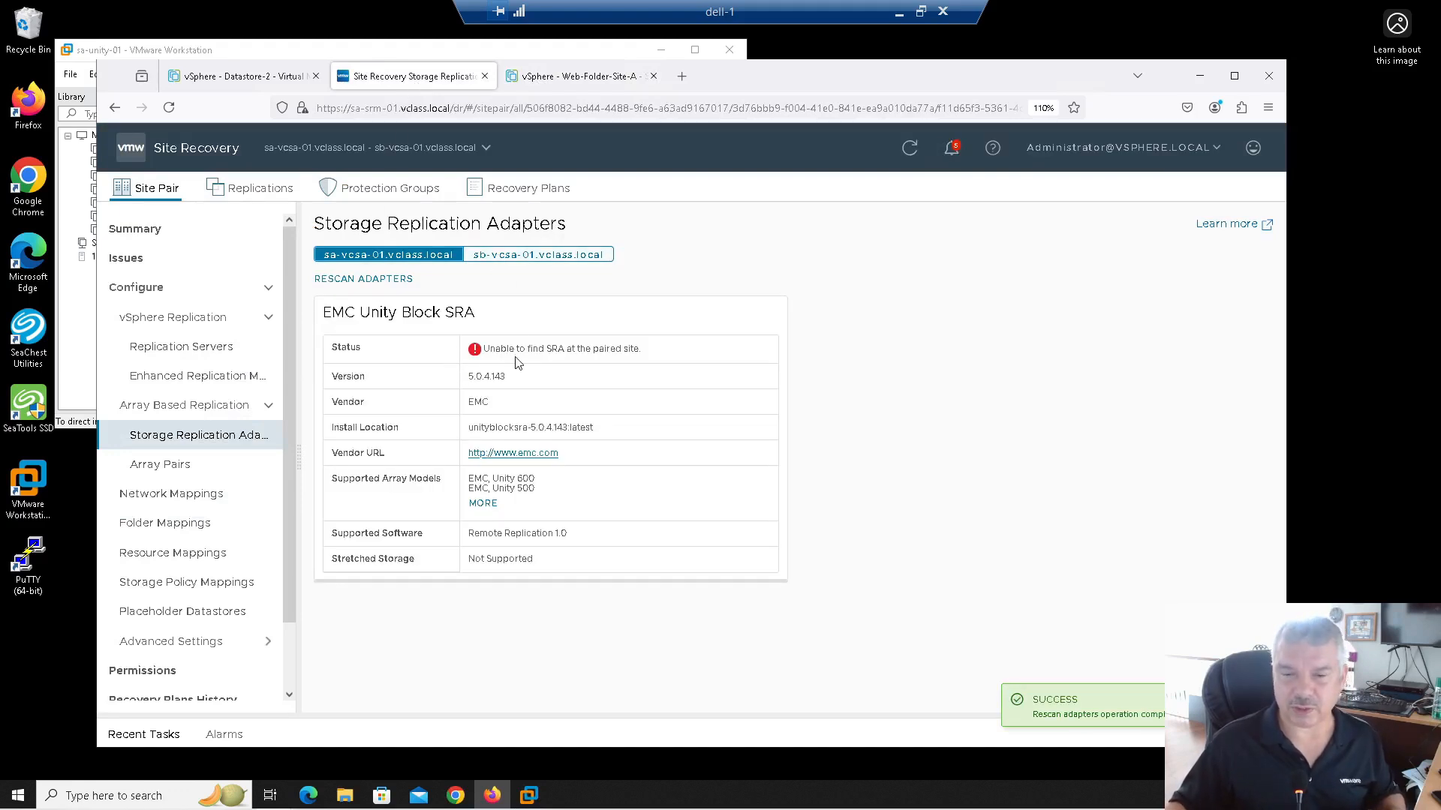
{"action": "left_click", "coordinate": [514, 257]}
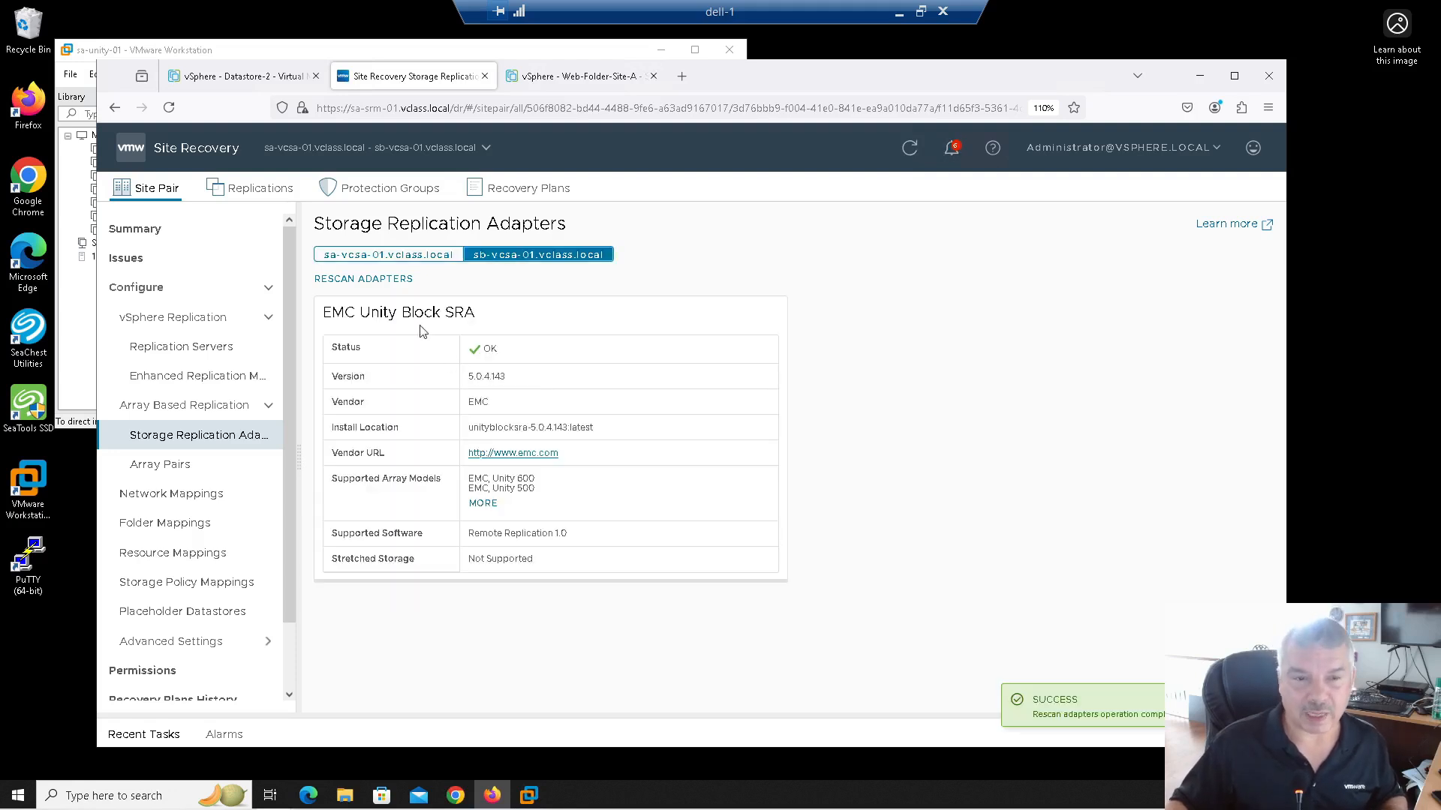
{"action": "left_click", "coordinate": [373, 255]}
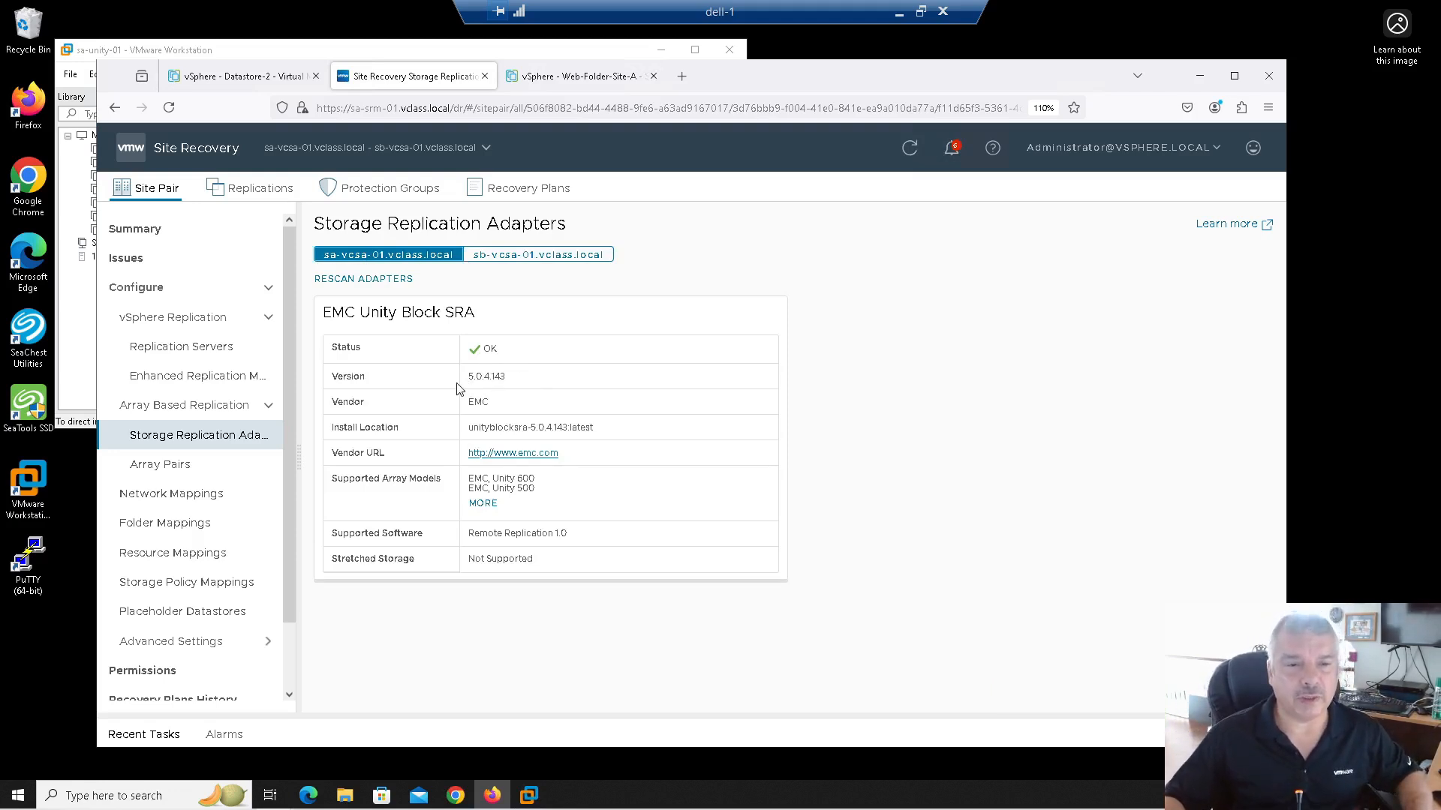
Step: Highlight SRA version 5.0.4.143 on both sites, then go to the Array Pairs list
{"action": "left_click_drag", "start_coordinate": [467, 376], "coordinate": [507, 377]}
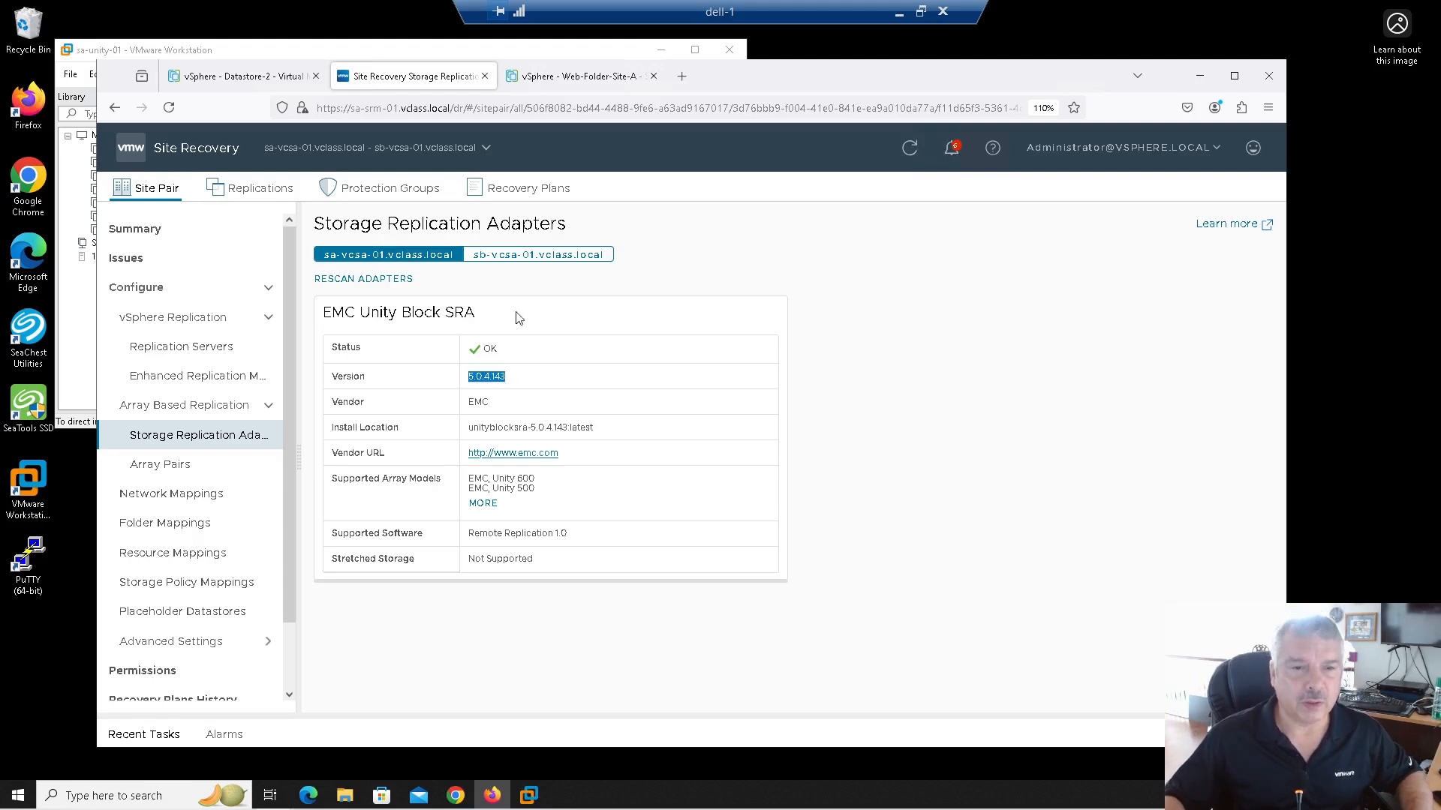
{"action": "left_click", "coordinate": [527, 256]}
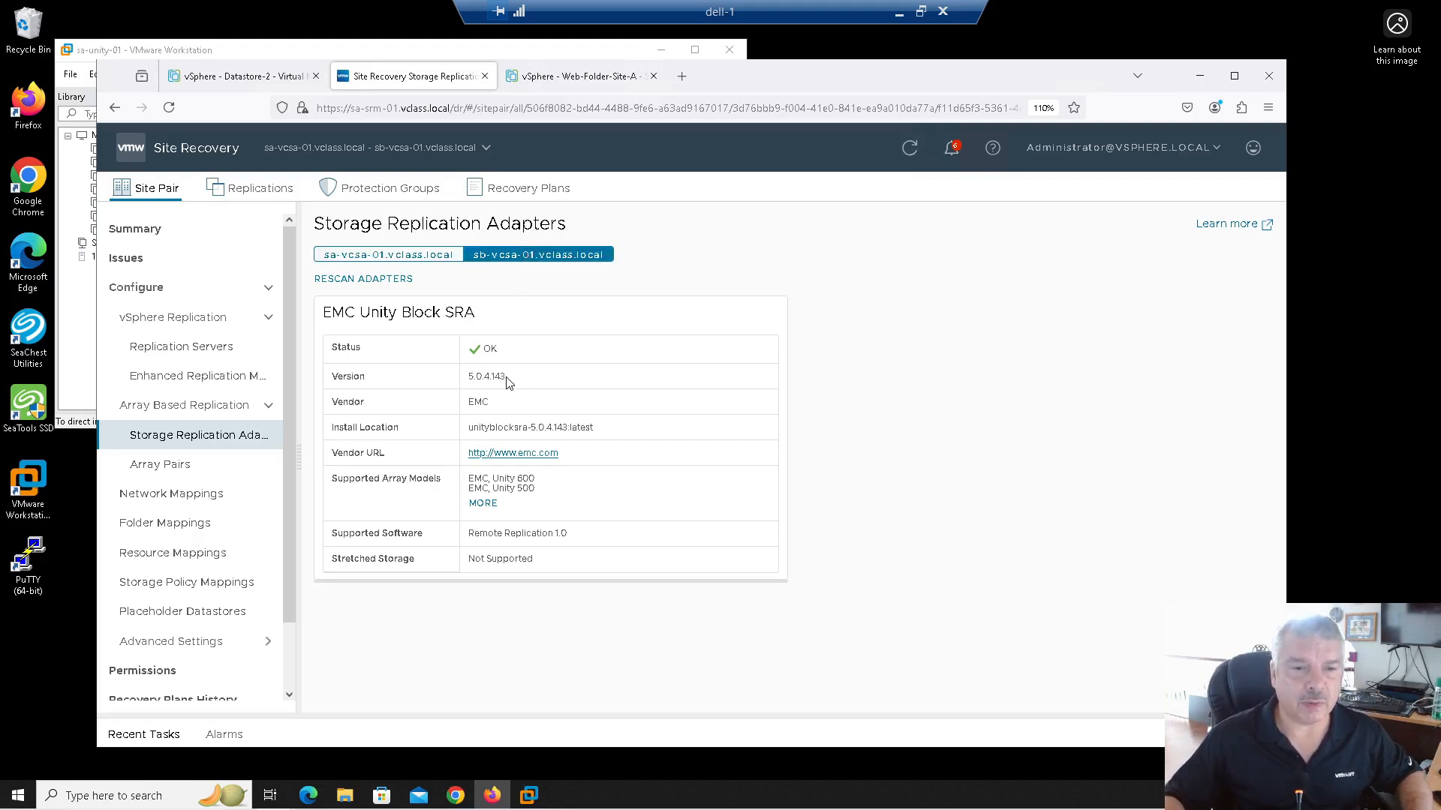
{"action": "left_click_drag", "start_coordinate": [507, 379], "coordinate": [462, 382]}
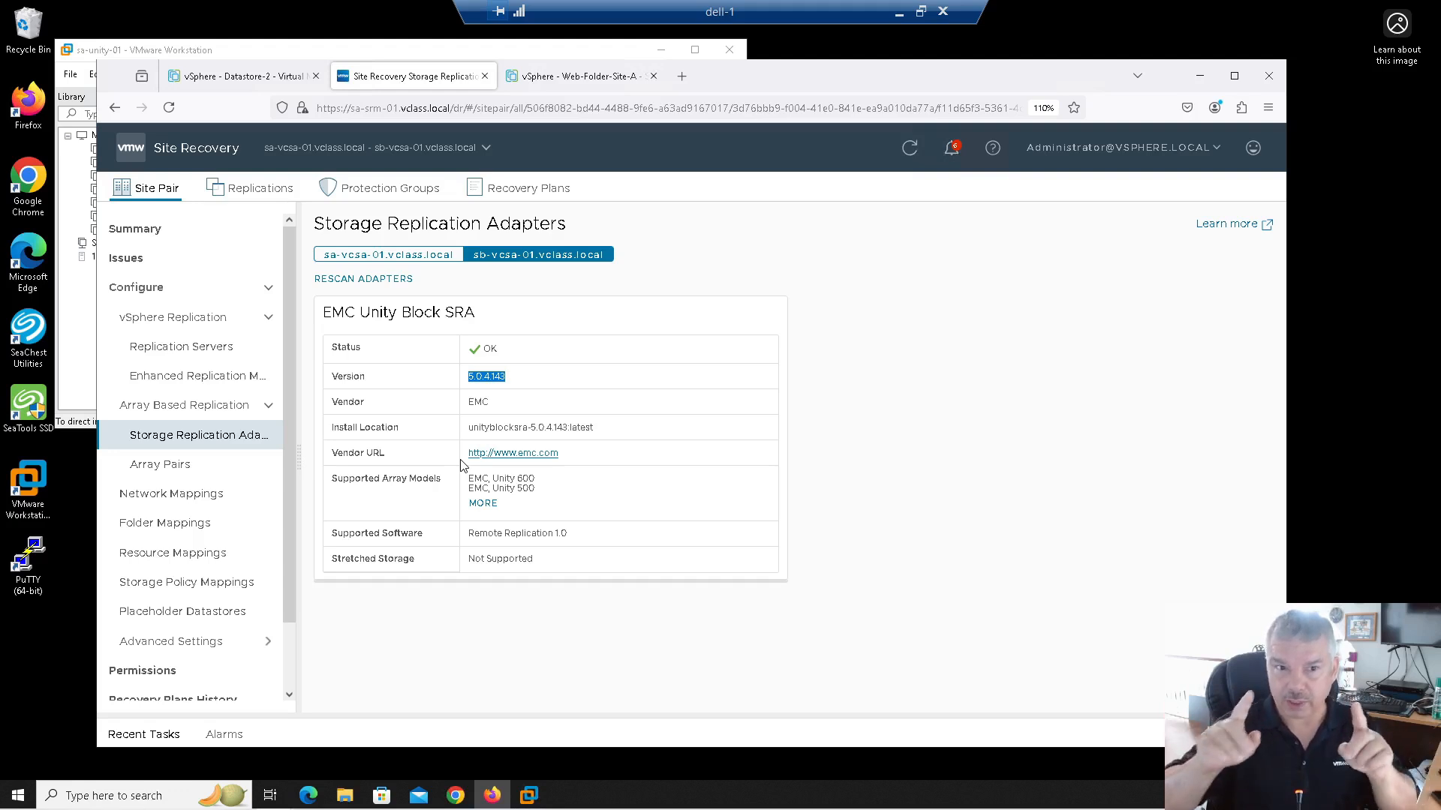
{"action": "left_click", "coordinate": [162, 467]}
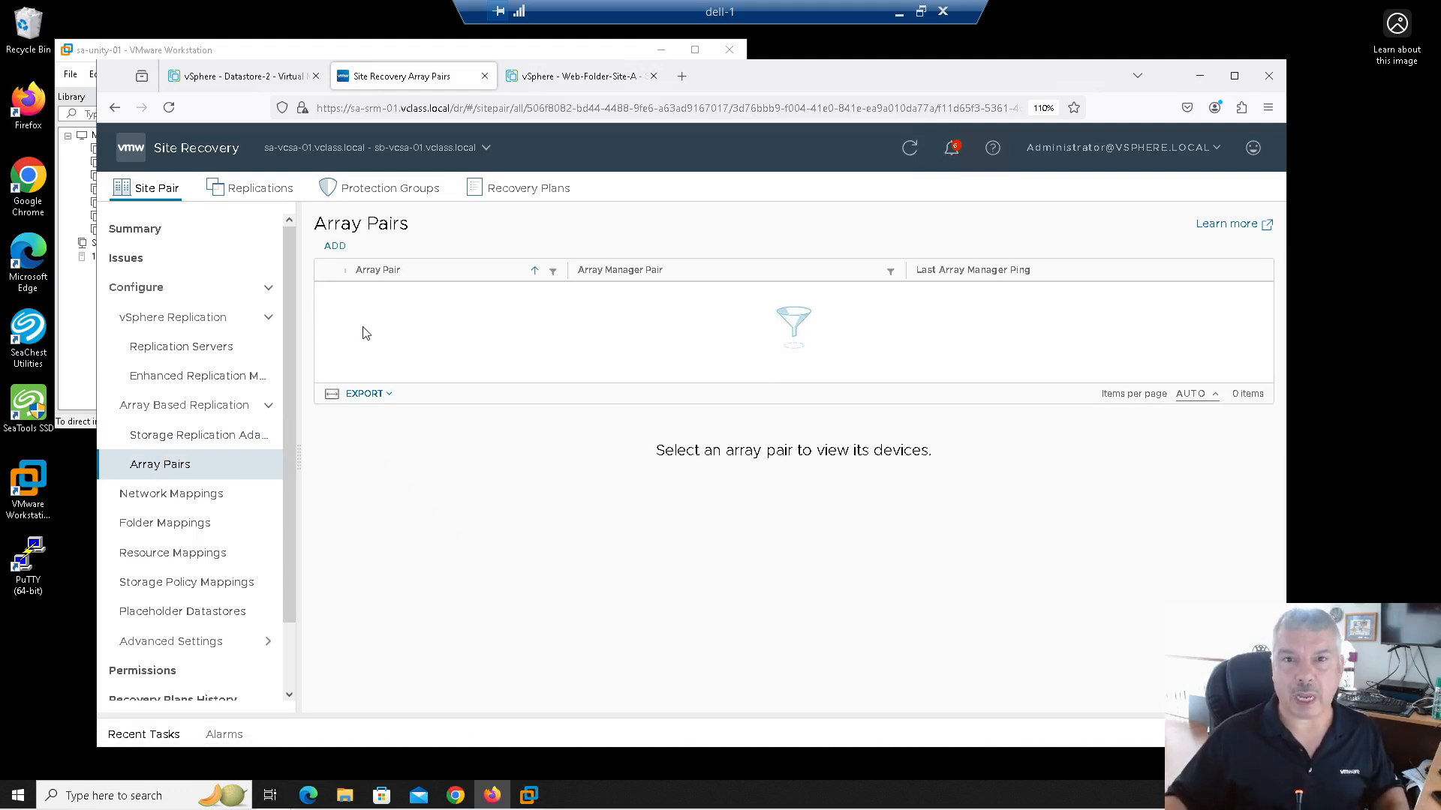
Step: Add an array pair with EMC Unity Block SRA, noting UnityVSA support, and advance to Local array manager
{"action": "left_click", "coordinate": [336, 247]}
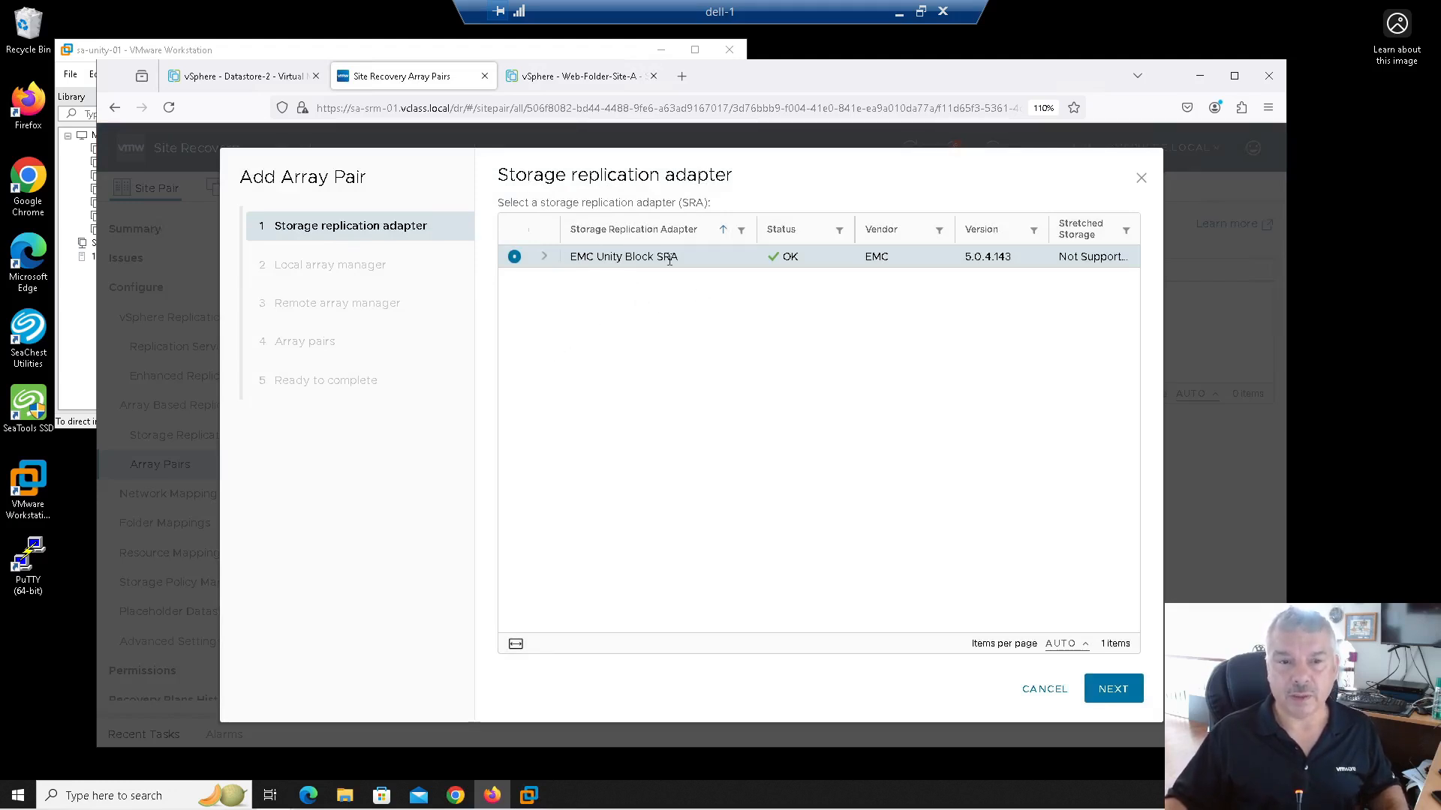
{"action": "left_click", "coordinate": [545, 257]}
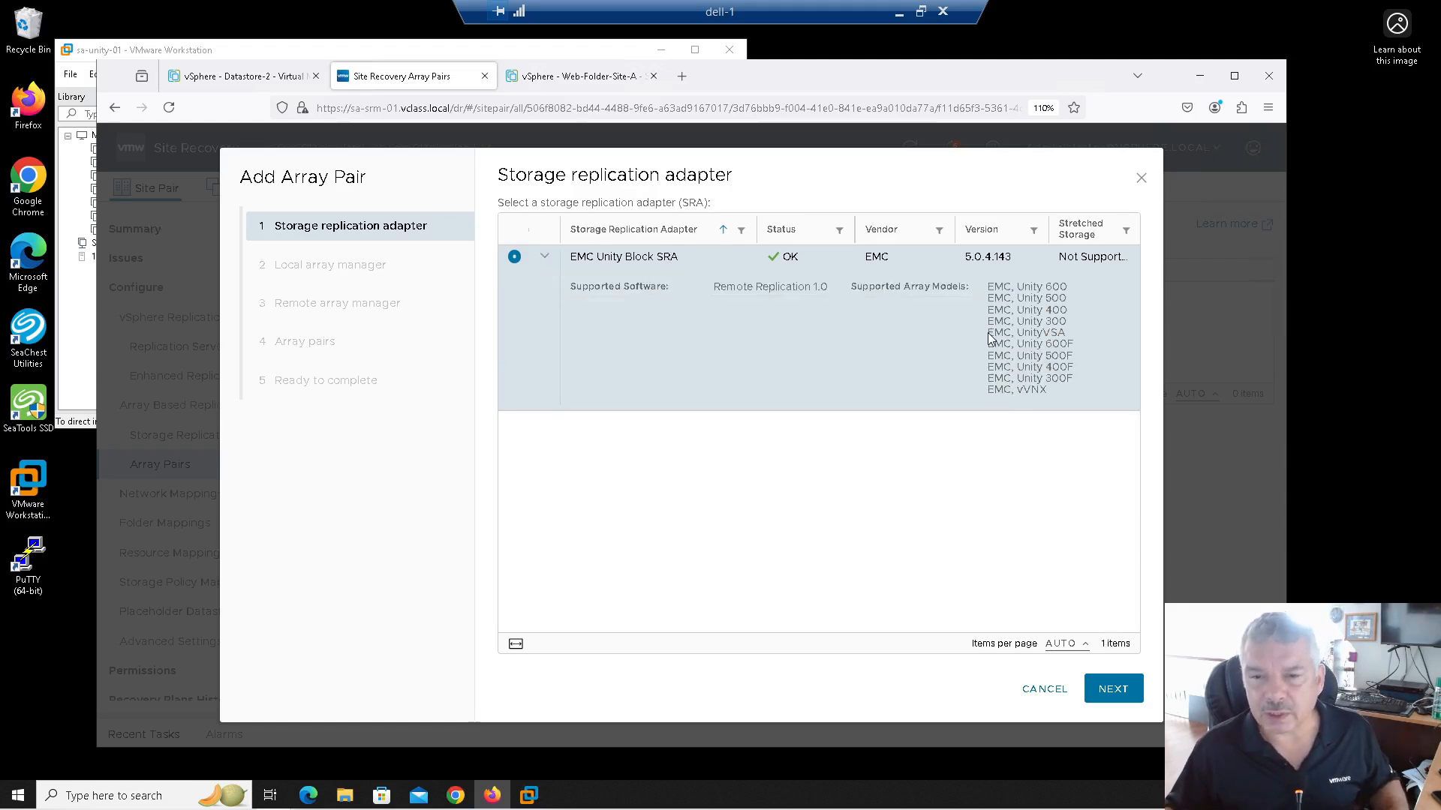
{"action": "left_click_drag", "start_coordinate": [994, 321], "coordinate": [1066, 335]}
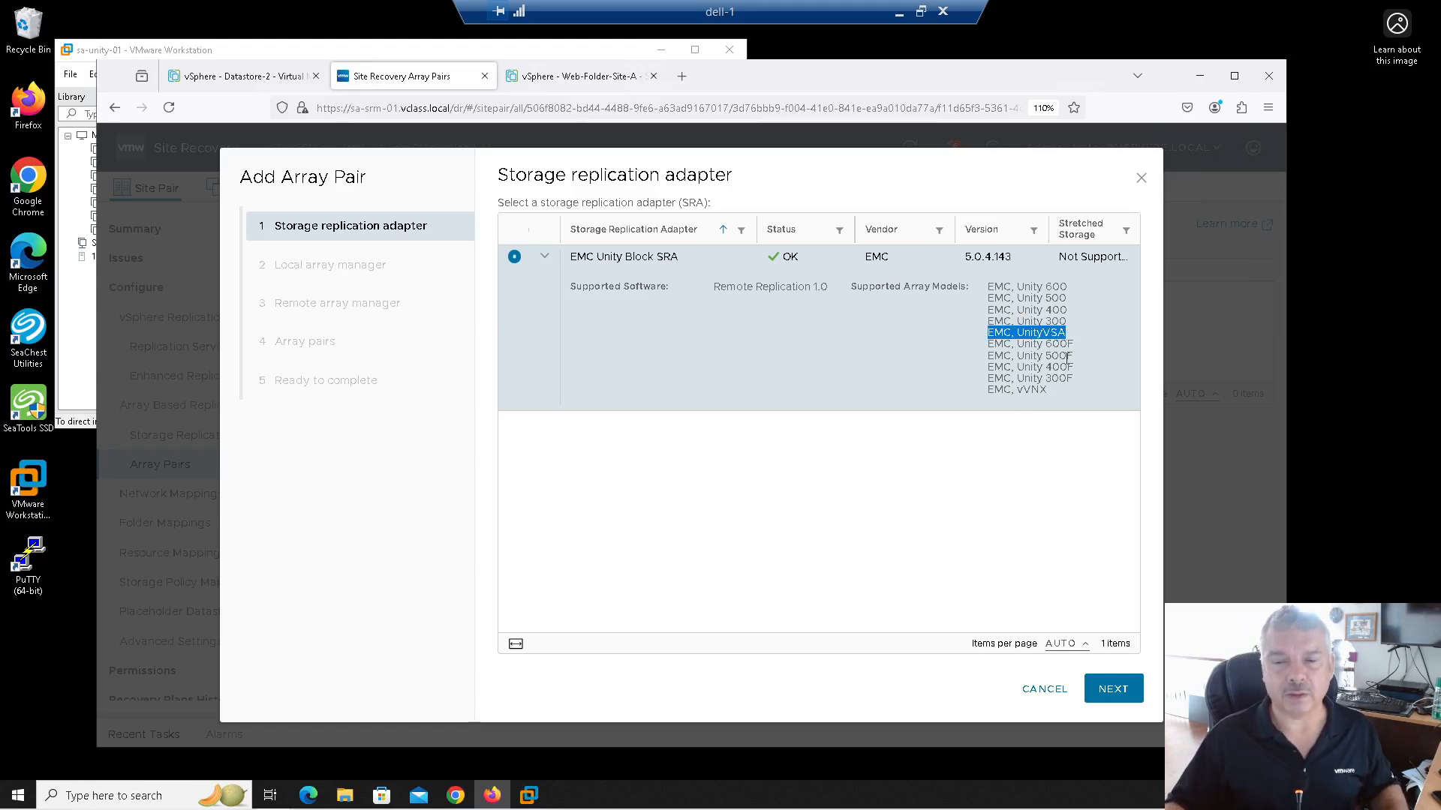
{"action": "left_click", "coordinate": [1113, 689]}
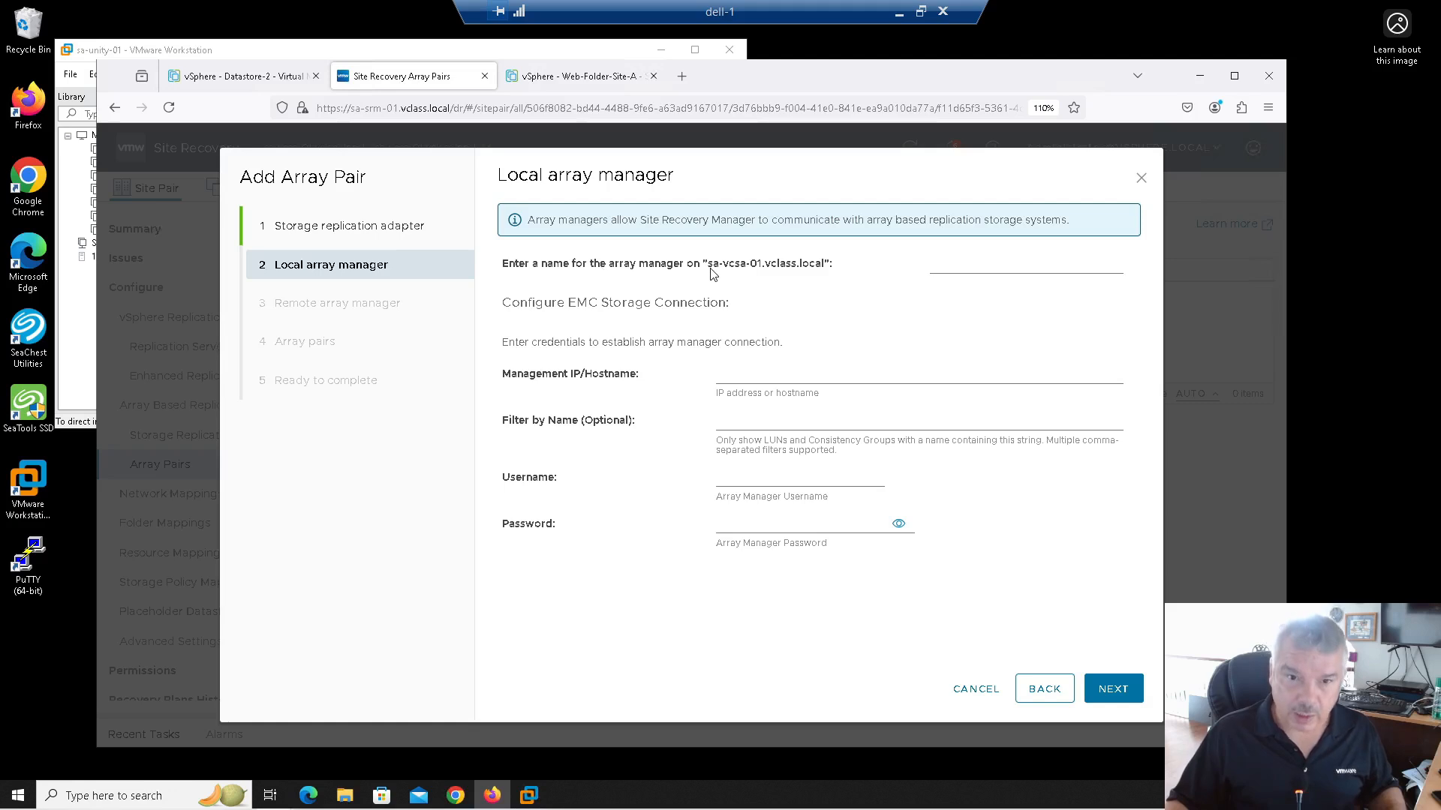
Step: Name the local array manager sa-unity-01 with management address 172.20.10.70
{"action": "left_click_drag", "start_coordinate": [712, 264], "coordinate": [771, 265]}
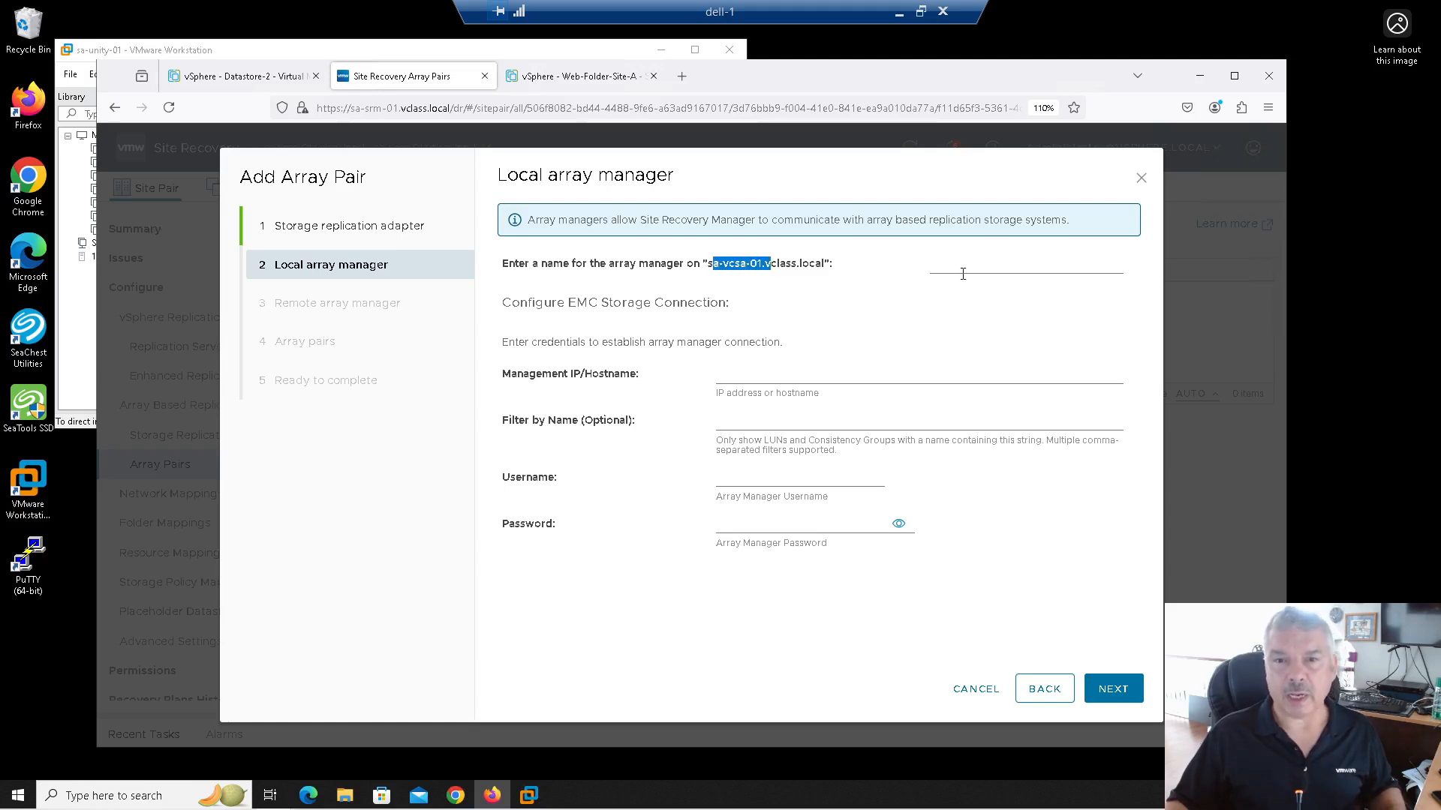
{"action": "left_click", "coordinate": [963, 274]}
{"action": "type", "text": "sa-unity-01"}
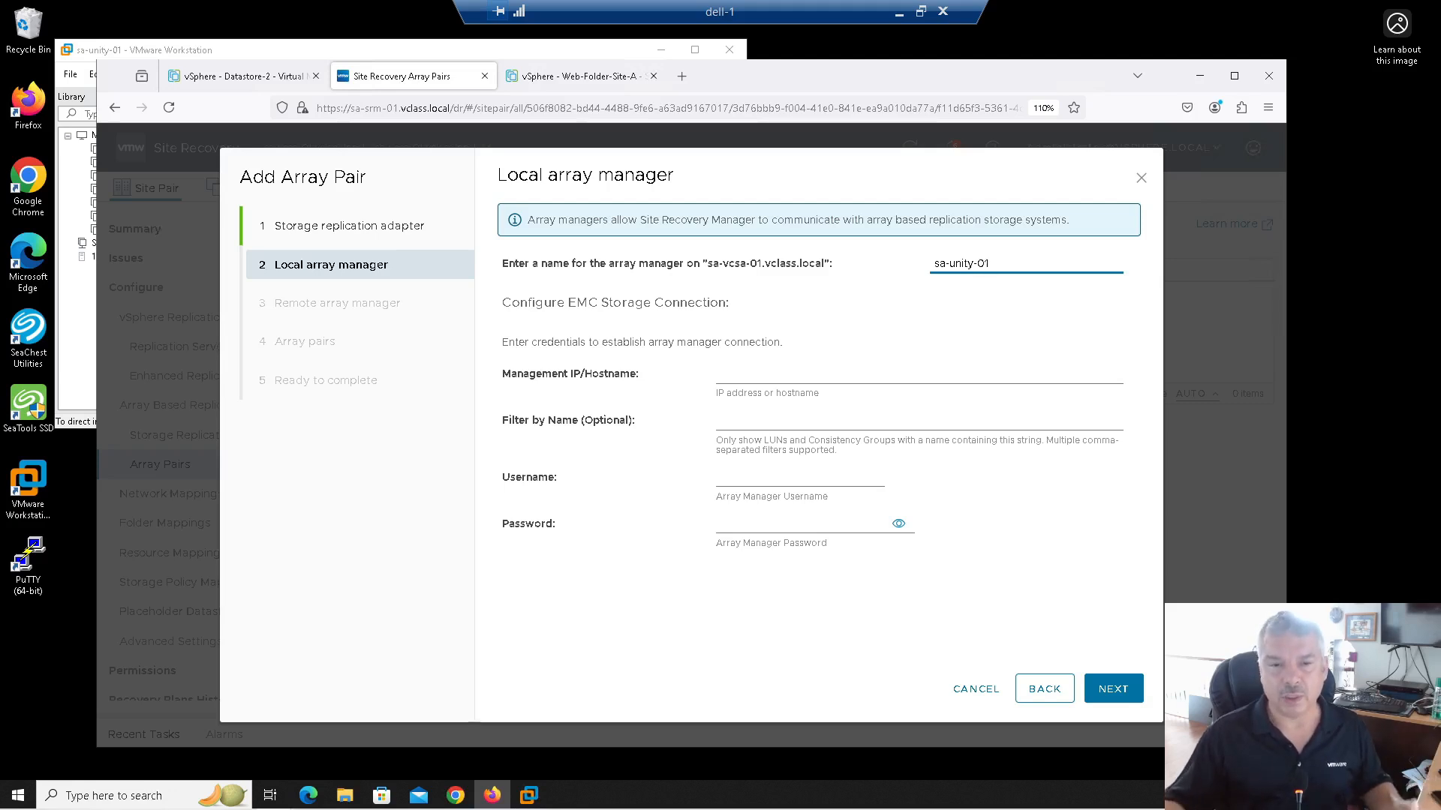
{"action": "left_click", "coordinate": [793, 373]}
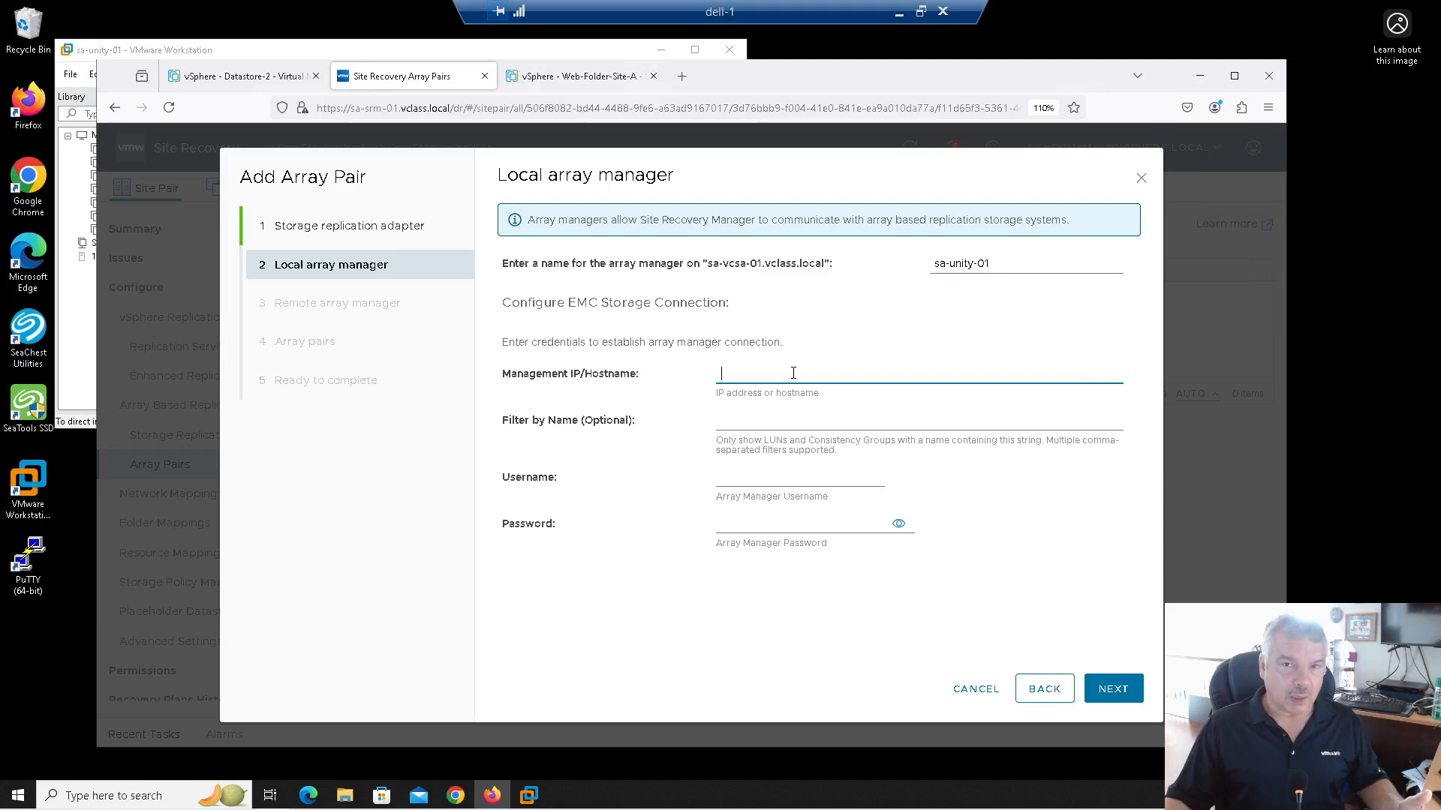
{"action": "type", "text": "172"}
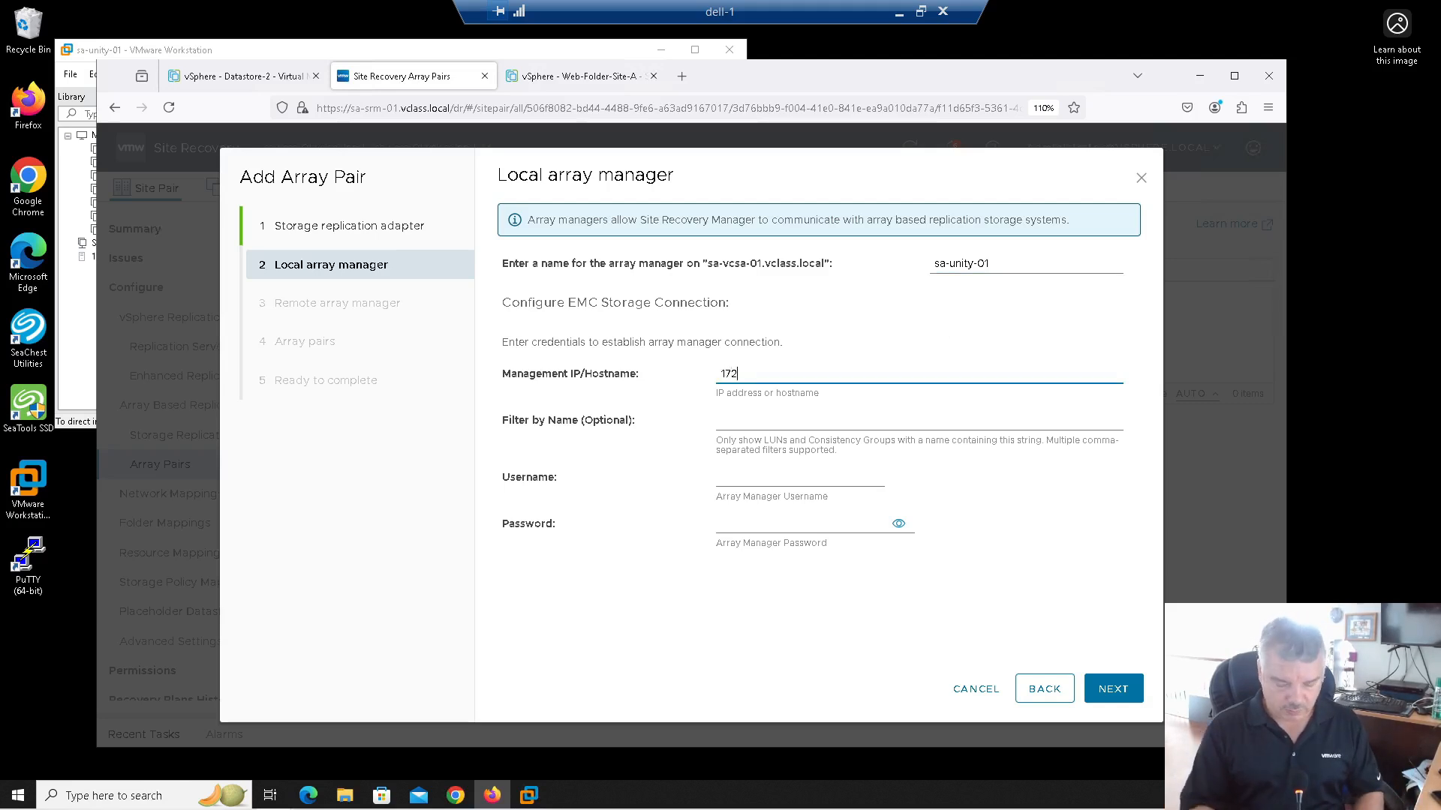
{"action": "type", "text": ".20.10.70"}
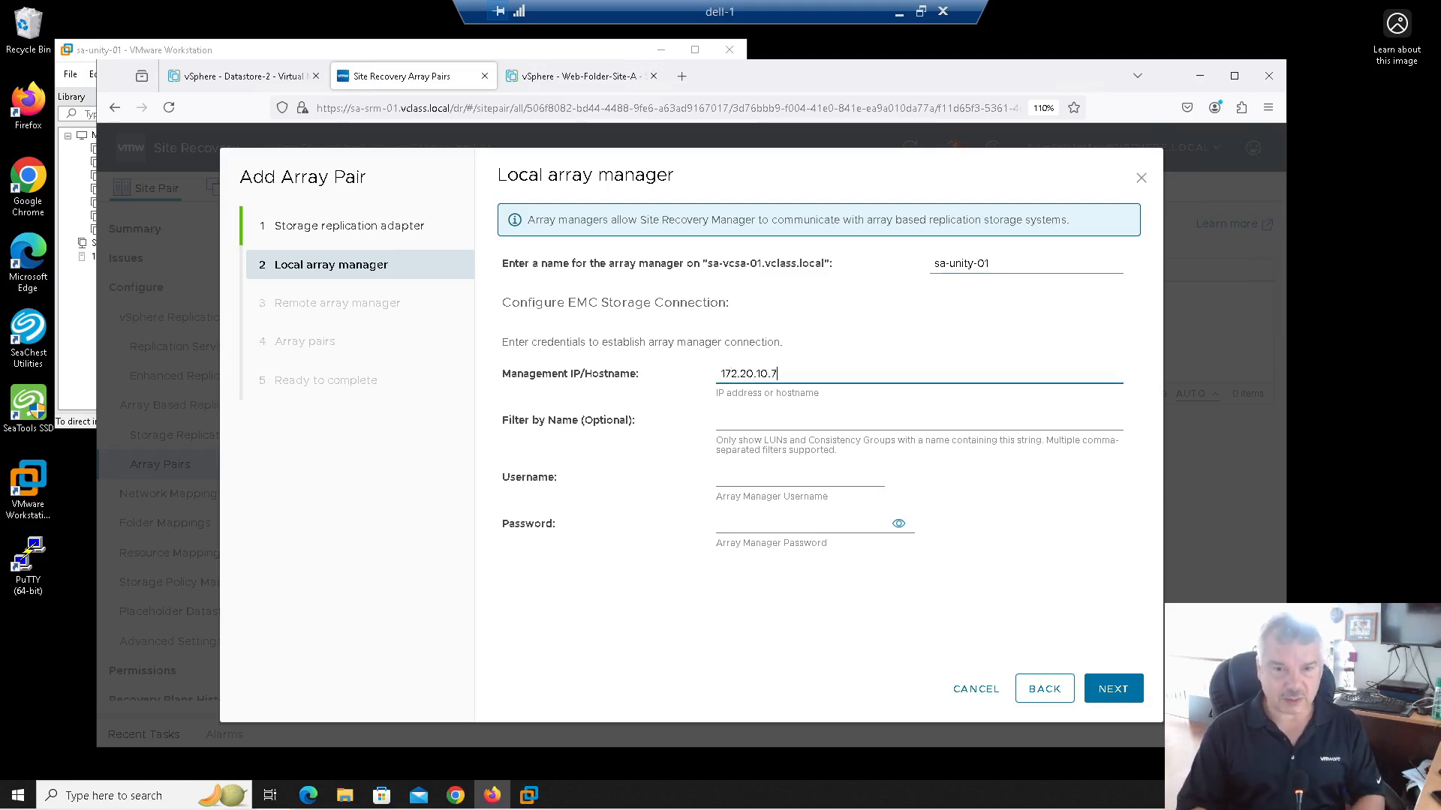
Step: Fill in the local array manager's username and password
{"action": "left_click", "coordinate": [779, 422]}
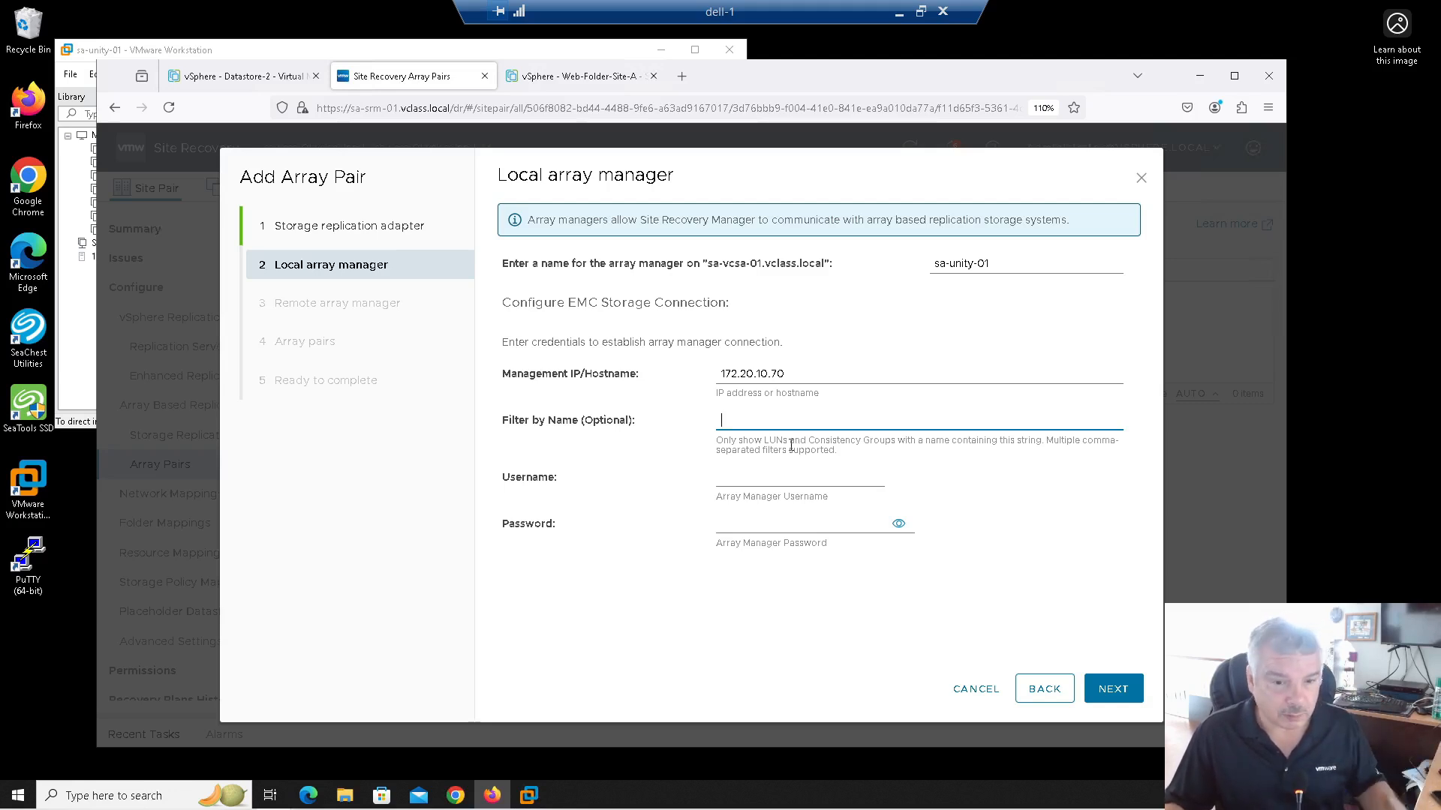
{"action": "left_click", "coordinate": [772, 475]}
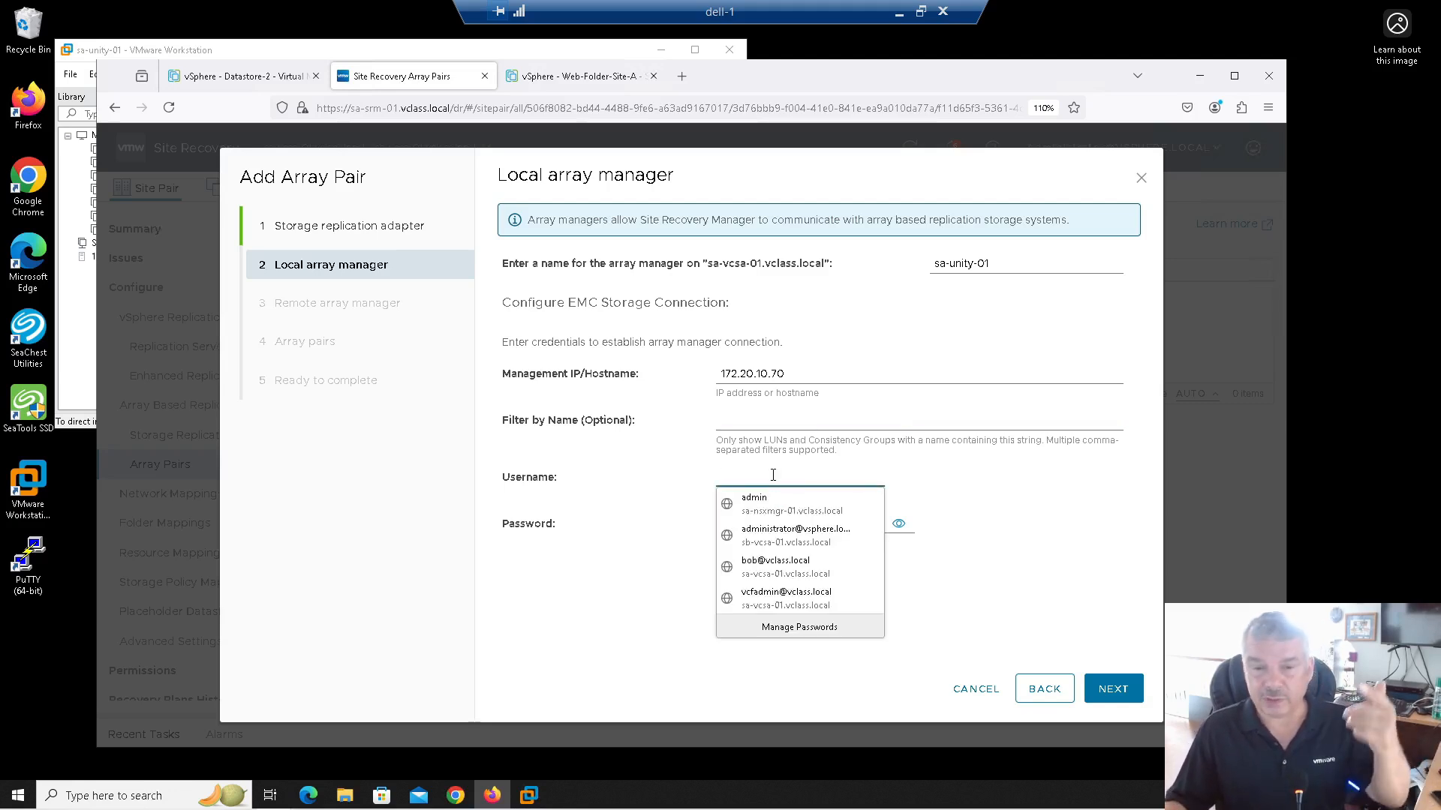
{"action": "left_click", "coordinate": [764, 422]}
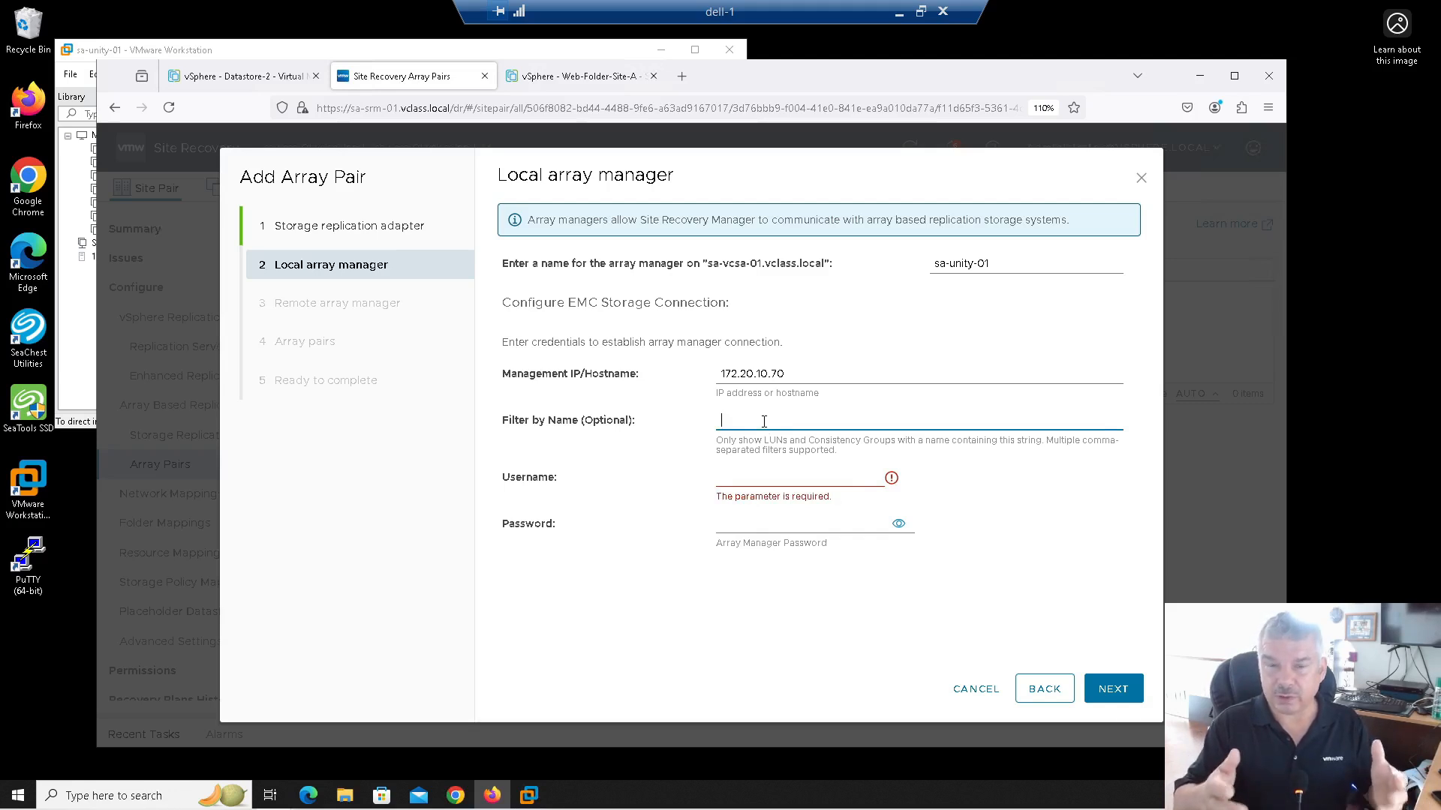
{"action": "left_click", "coordinate": [752, 475]}
{"action": "type", "text": "admin"}
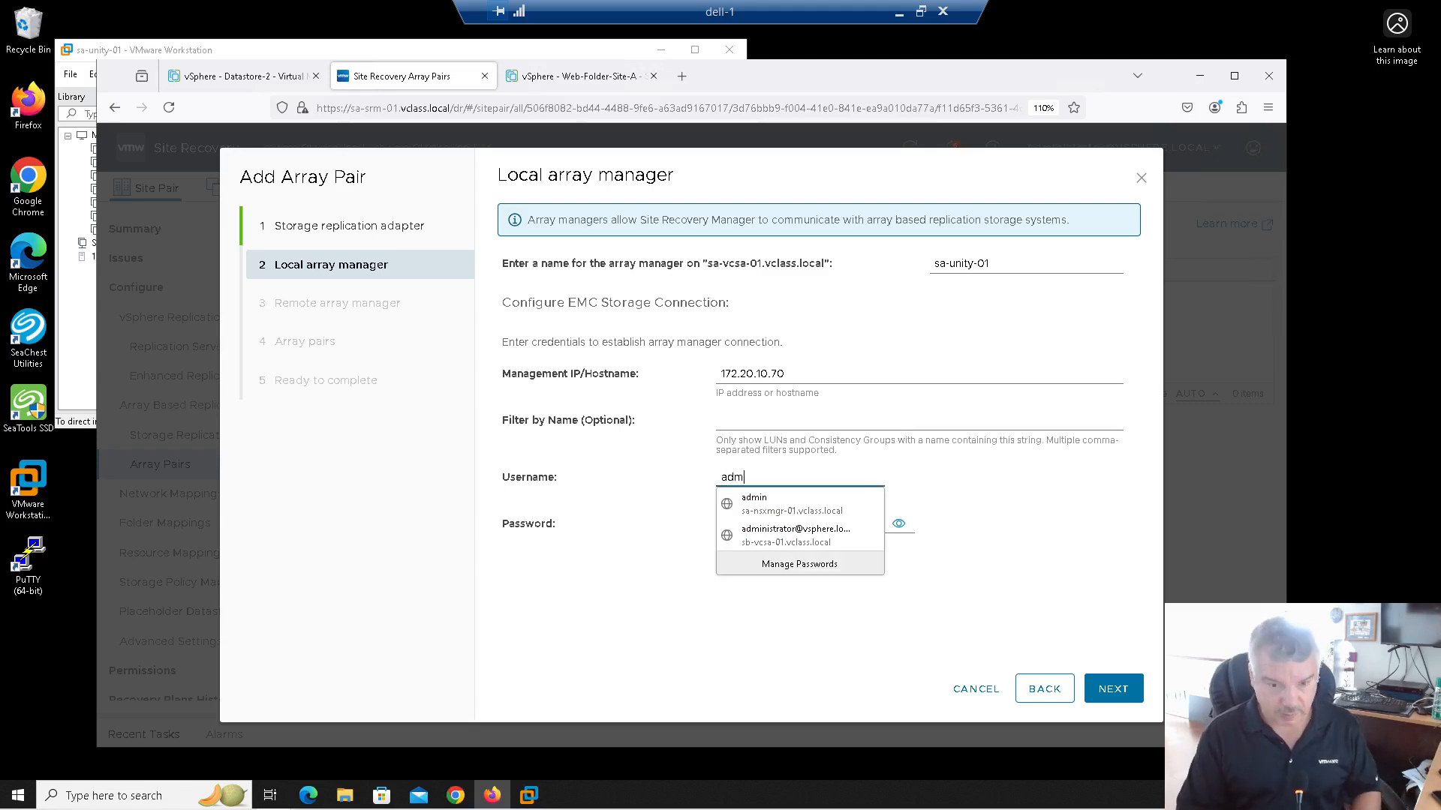
{"action": "key", "text": "Tab"}
{"action": "type", "text": "******"}
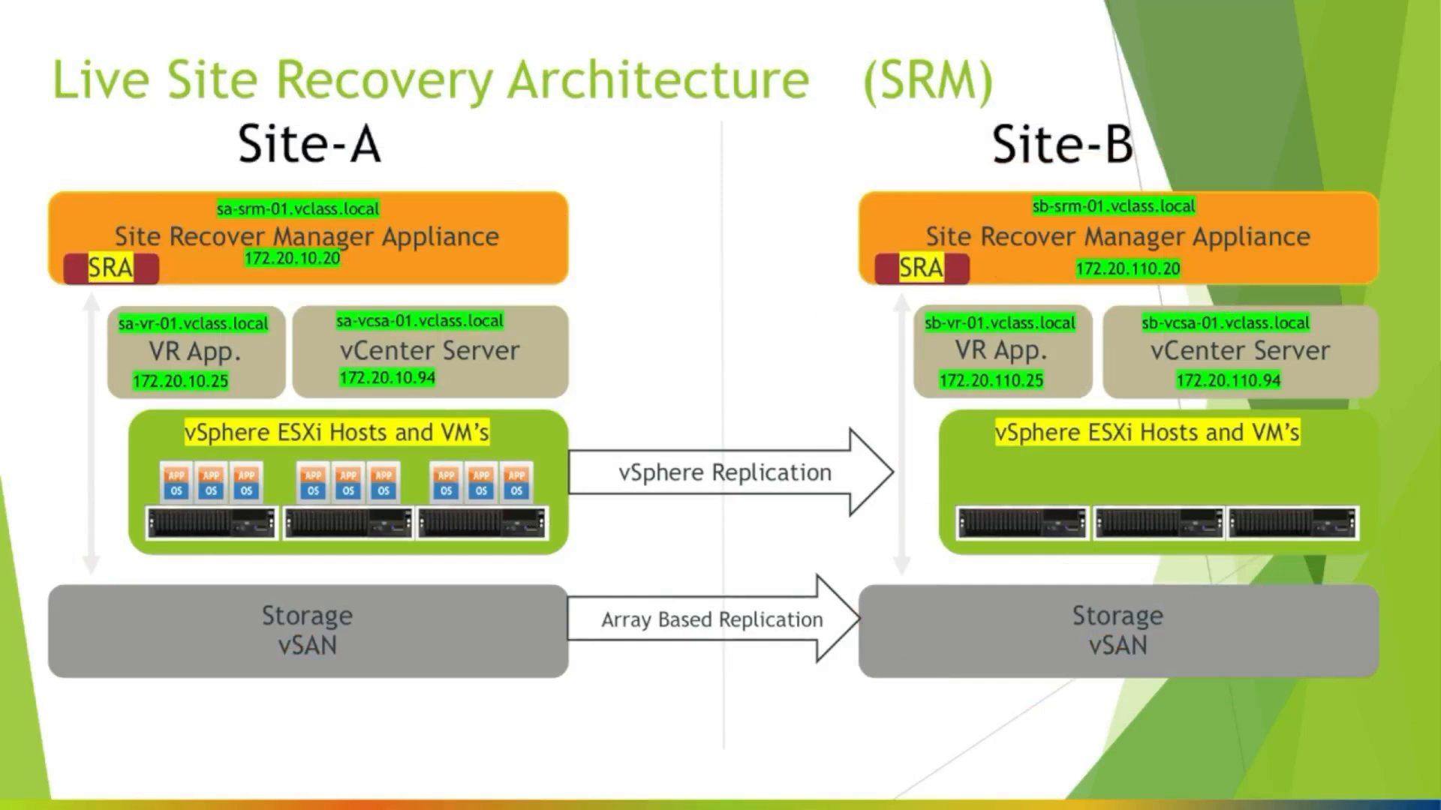
Step: Mark up the Site-A storage box and write 'Unity' beside it with the pen
{"action": "mouse_move", "coordinate": [373, 605]}
{"action": "left_mouse_down"}
{"action": "mouse_move", "coordinate": [279, 636]}
{"action": "mouse_move", "coordinate": [337, 654]}
{"action": "mouse_move", "coordinate": [431, 651]}
{"action": "left_mouse_up"}
{"action": "mouse_move", "coordinate": [443, 628]}
{"action": "left_mouse_down"}
{"action": "mouse_move", "coordinate": [449, 645]}
{"action": "mouse_move", "coordinate": [498, 640]}
{"action": "left_mouse_up"}
{"action": "mouse_move", "coordinate": [492, 582]}
{"action": "left_mouse_down"}
{"action": "mouse_move", "coordinate": [514, 650]}
{"action": "mouse_move", "coordinate": [532, 608]}
{"action": "left_mouse_up"}
{"action": "left_click_drag", "start_coordinate": [535, 622], "coordinate": [570, 662]}
Step: Circle the Site-A SRM appliance and draw an arrow down to its storage
{"action": "left_click_drag", "start_coordinate": [4, 187], "coordinate": [6, 289]}
{"action": "left_click_drag", "start_coordinate": [3, 215], "coordinate": [33, 215]}
{"action": "left_click_drag", "start_coordinate": [58, 319], "coordinate": [124, 593]}
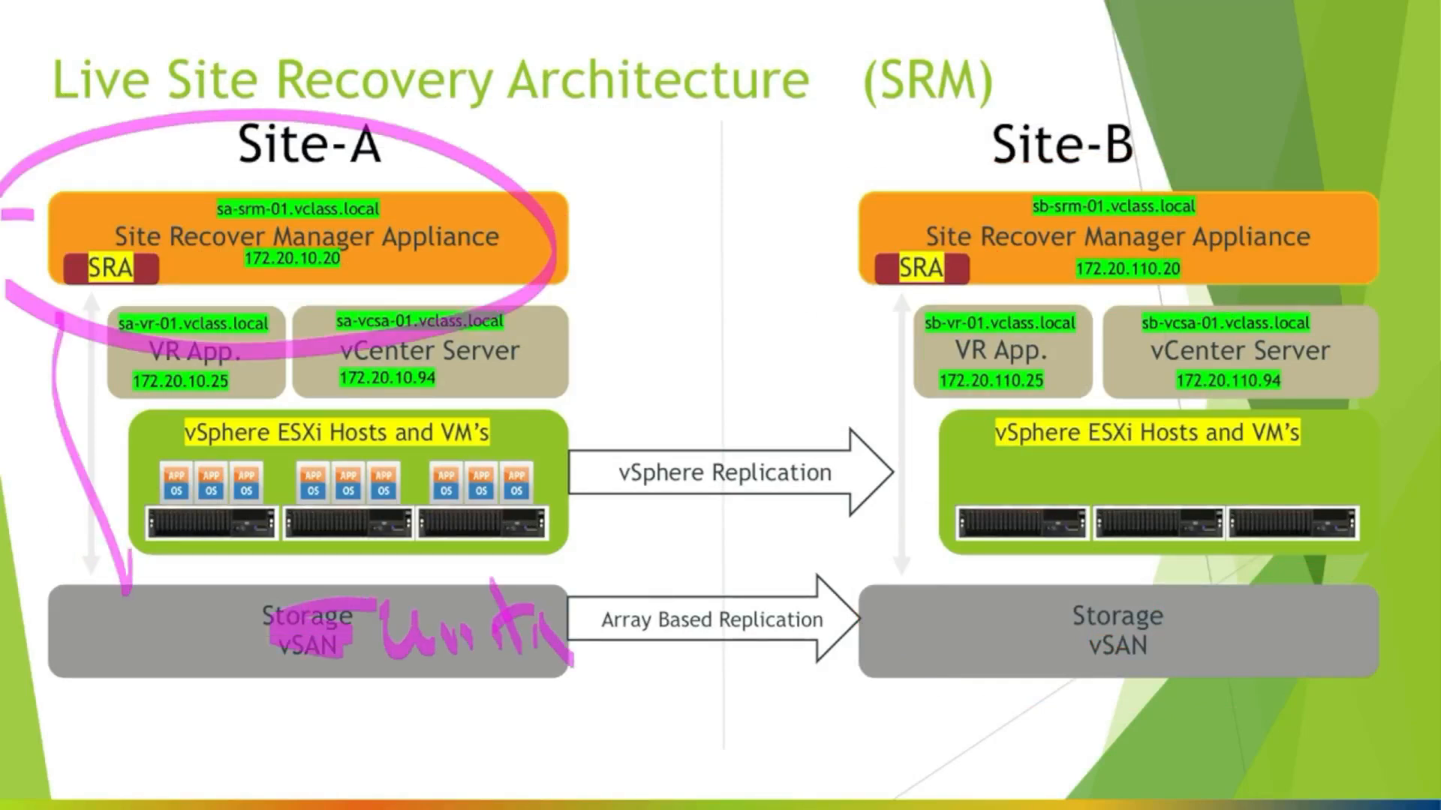
{"action": "left_click_drag", "start_coordinate": [138, 526], "coordinate": [64, 574]}
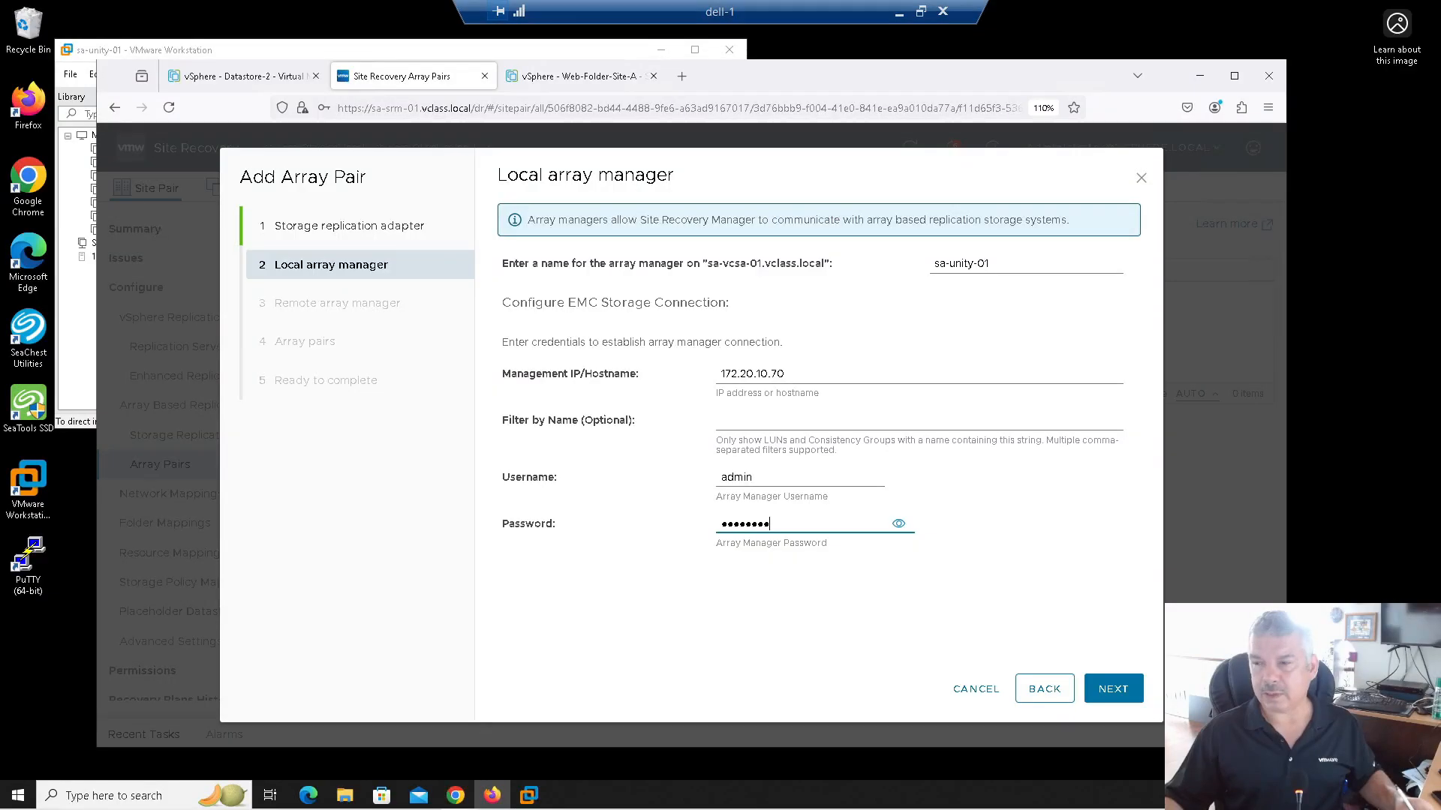
Step: Submit the sa-unity-01 local array manager details to reach the Remote array manager step
{"action": "left_click", "coordinate": [1121, 697]}
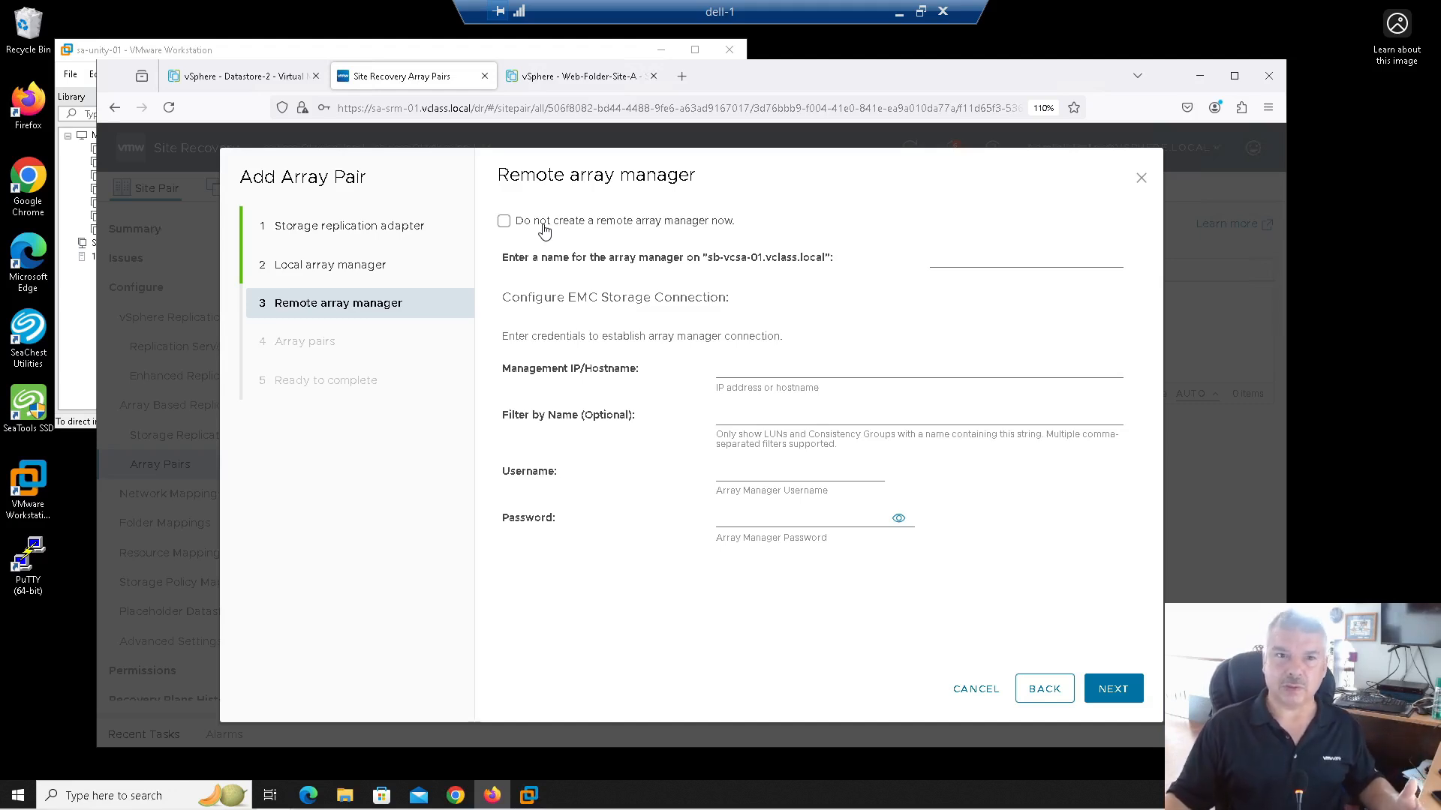
Step: Configure remote array manager sb-unity-01 at 172.20.110.70 with its credentials and connect
{"action": "left_click", "coordinate": [980, 258]}
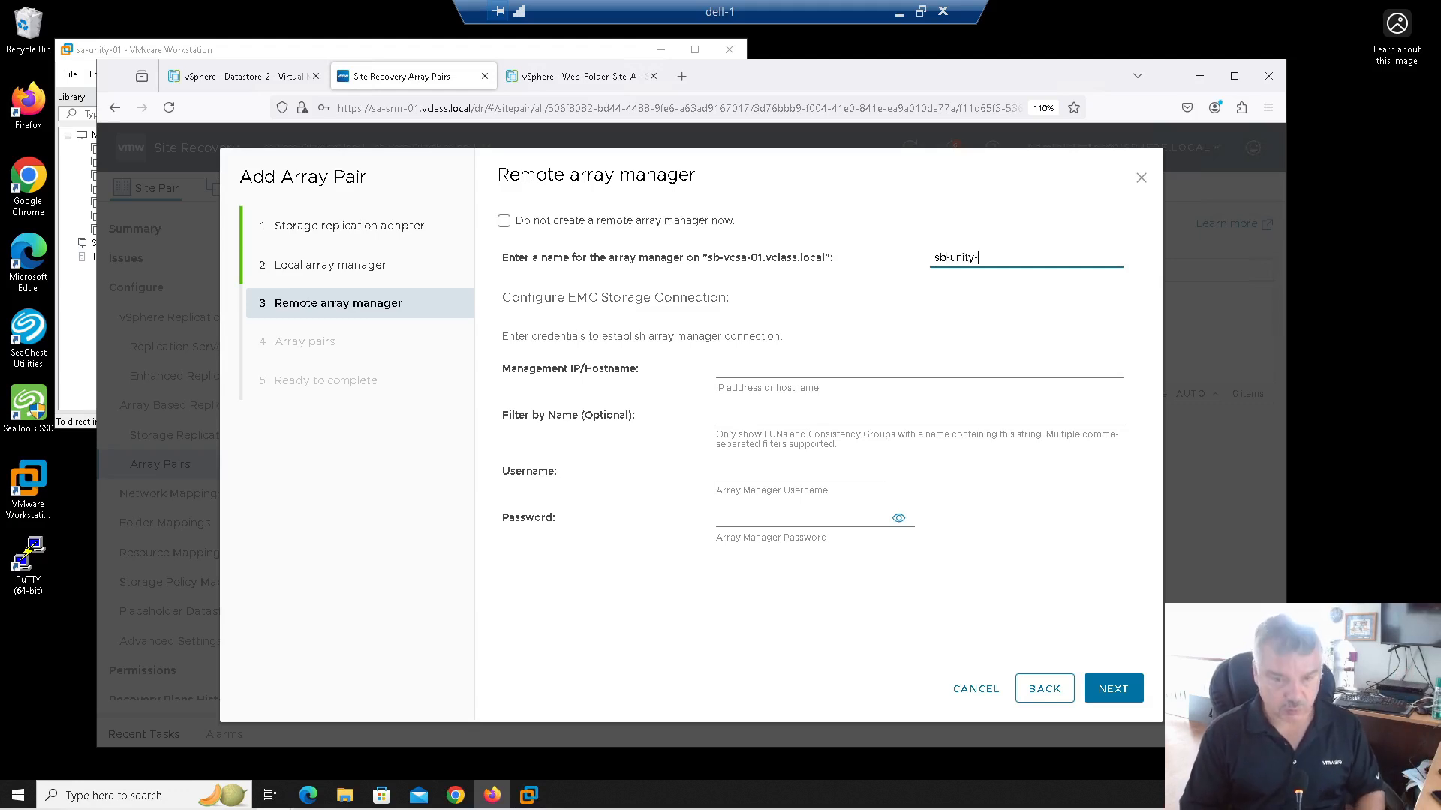
{"action": "left_click", "coordinate": [735, 373]}
{"action": "type", "text": "172.20.110."}
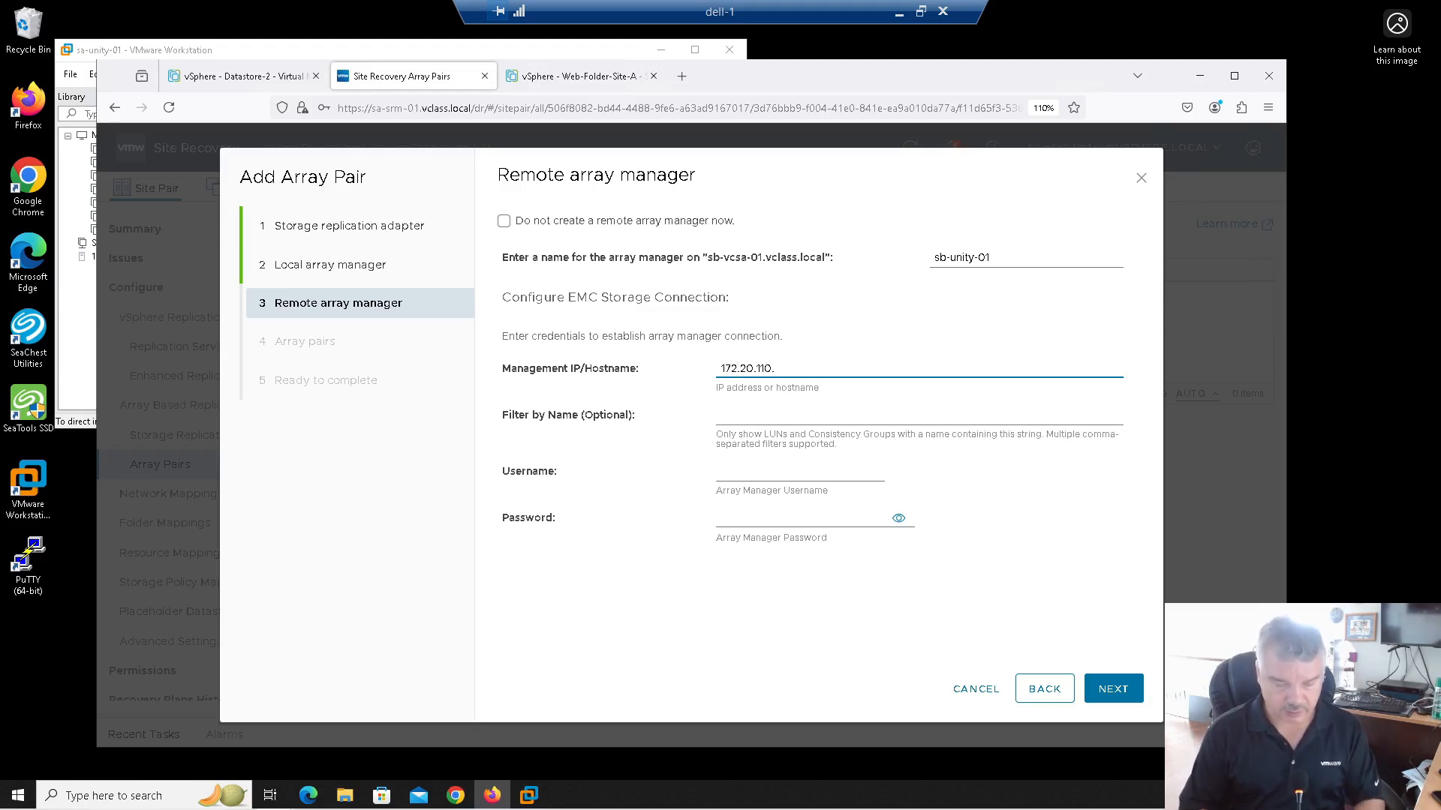
{"action": "type", "text": "70"}
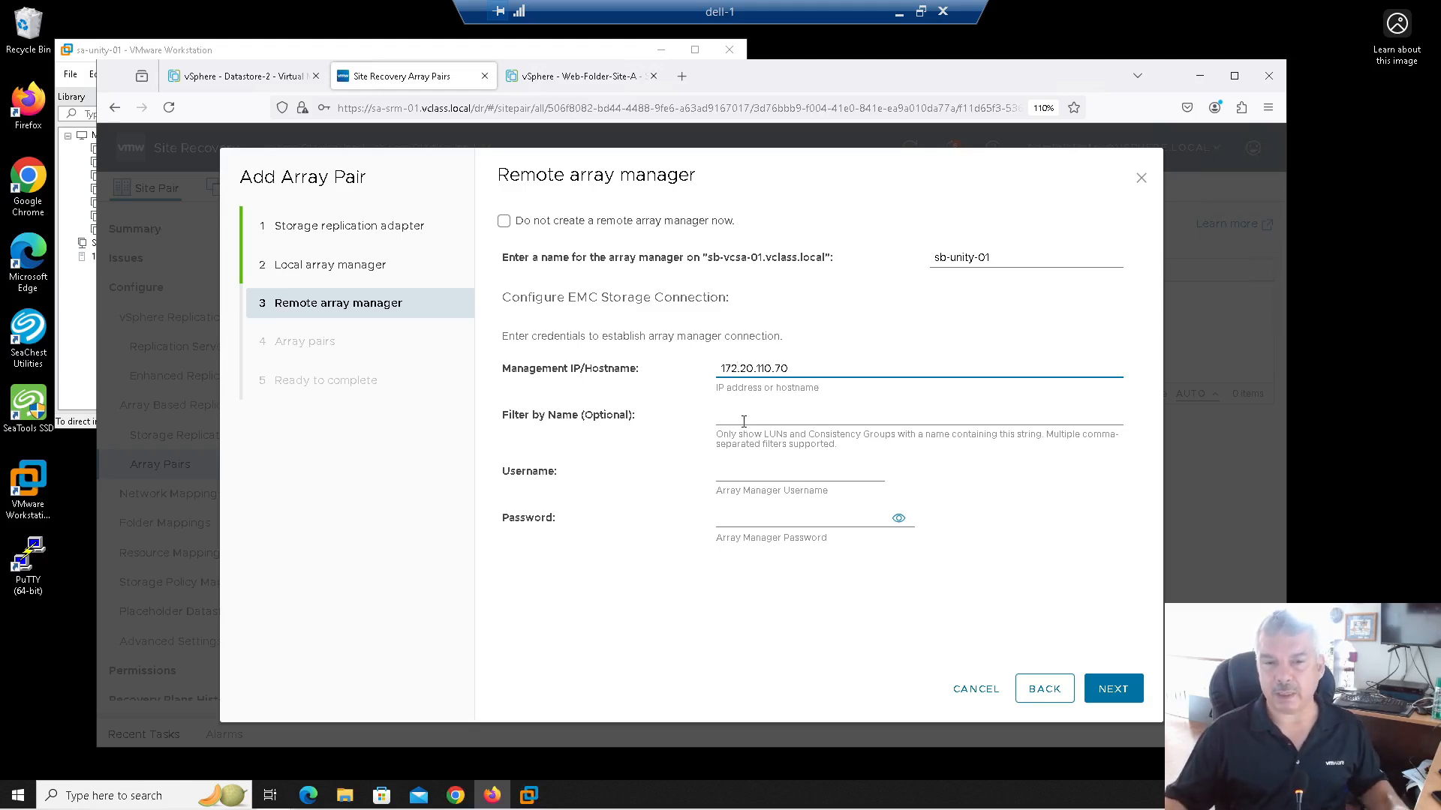
{"action": "left_click", "coordinate": [744, 421]}
{"action": "left_click", "coordinate": [735, 478]}
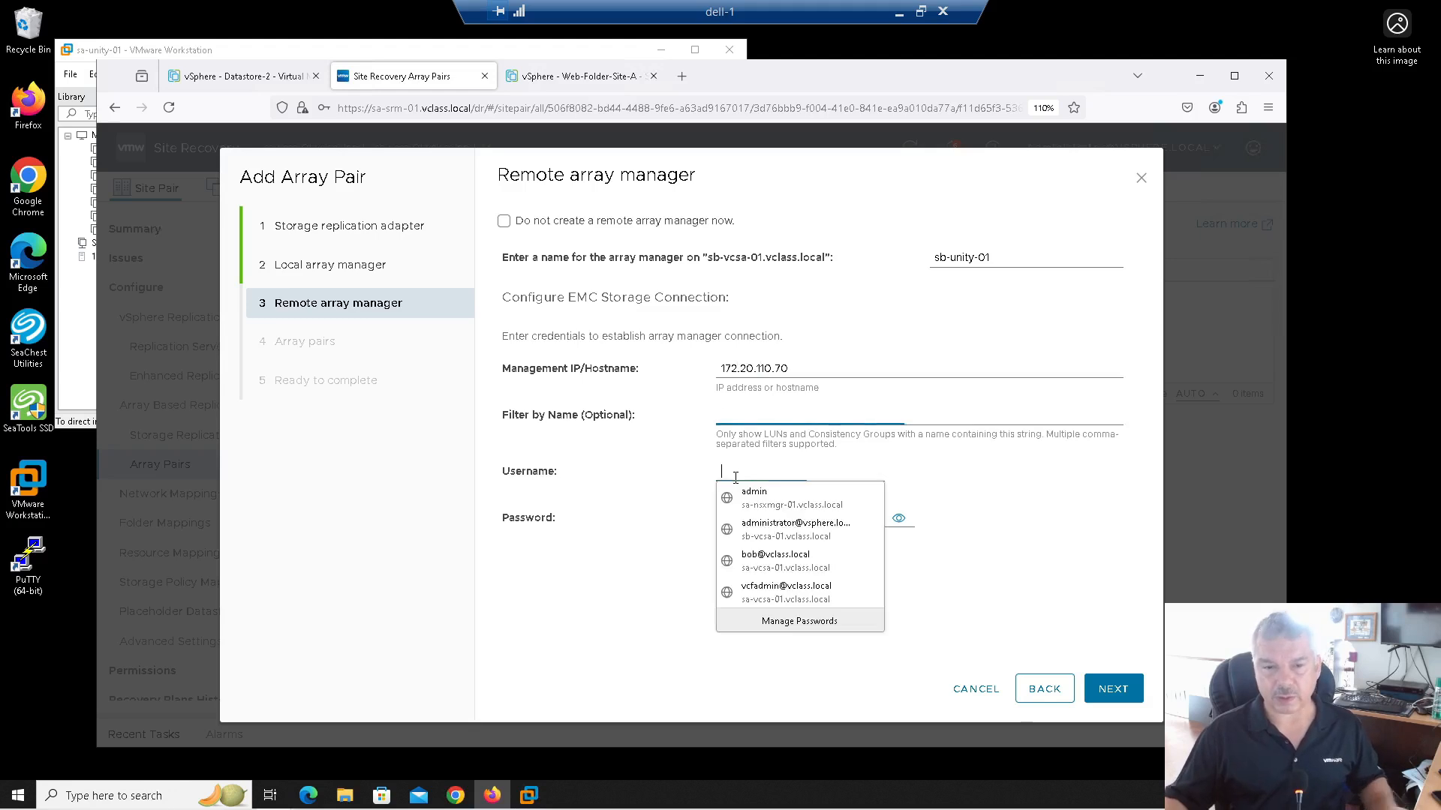
{"action": "type", "text": "admin"}
{"action": "key", "text": "Tab"}
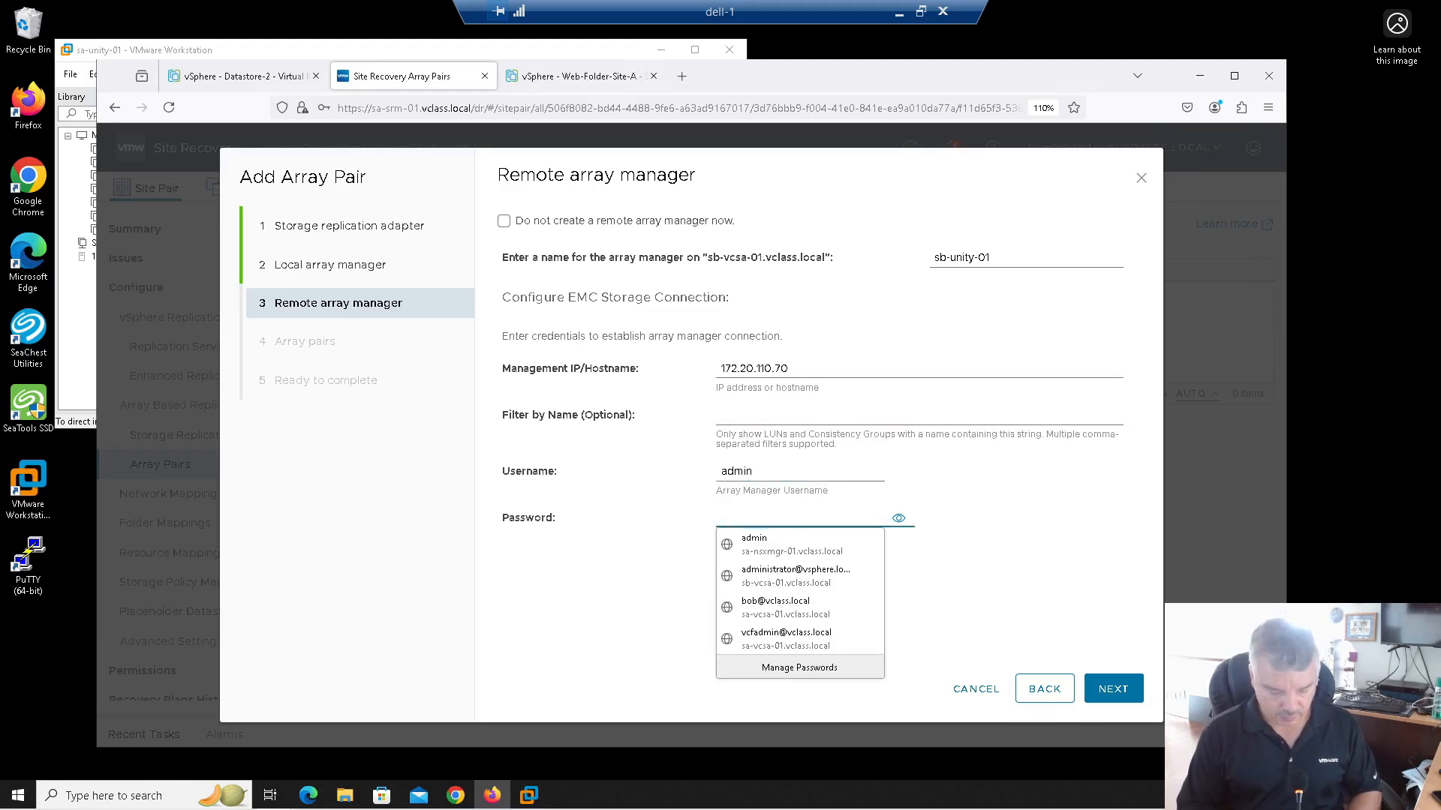
{"action": "type", "text": "******"}
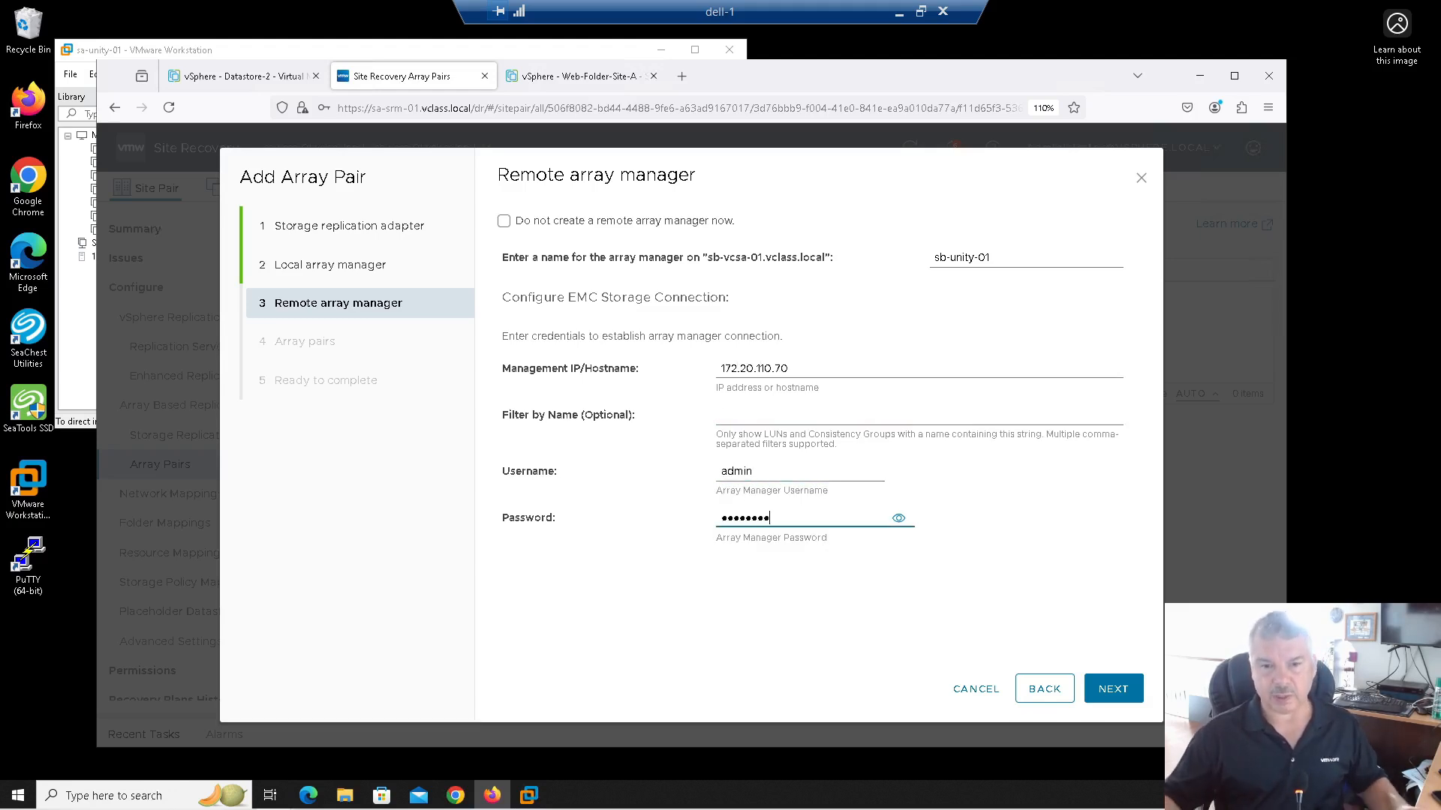
{"action": "left_click", "coordinate": [1112, 691]}
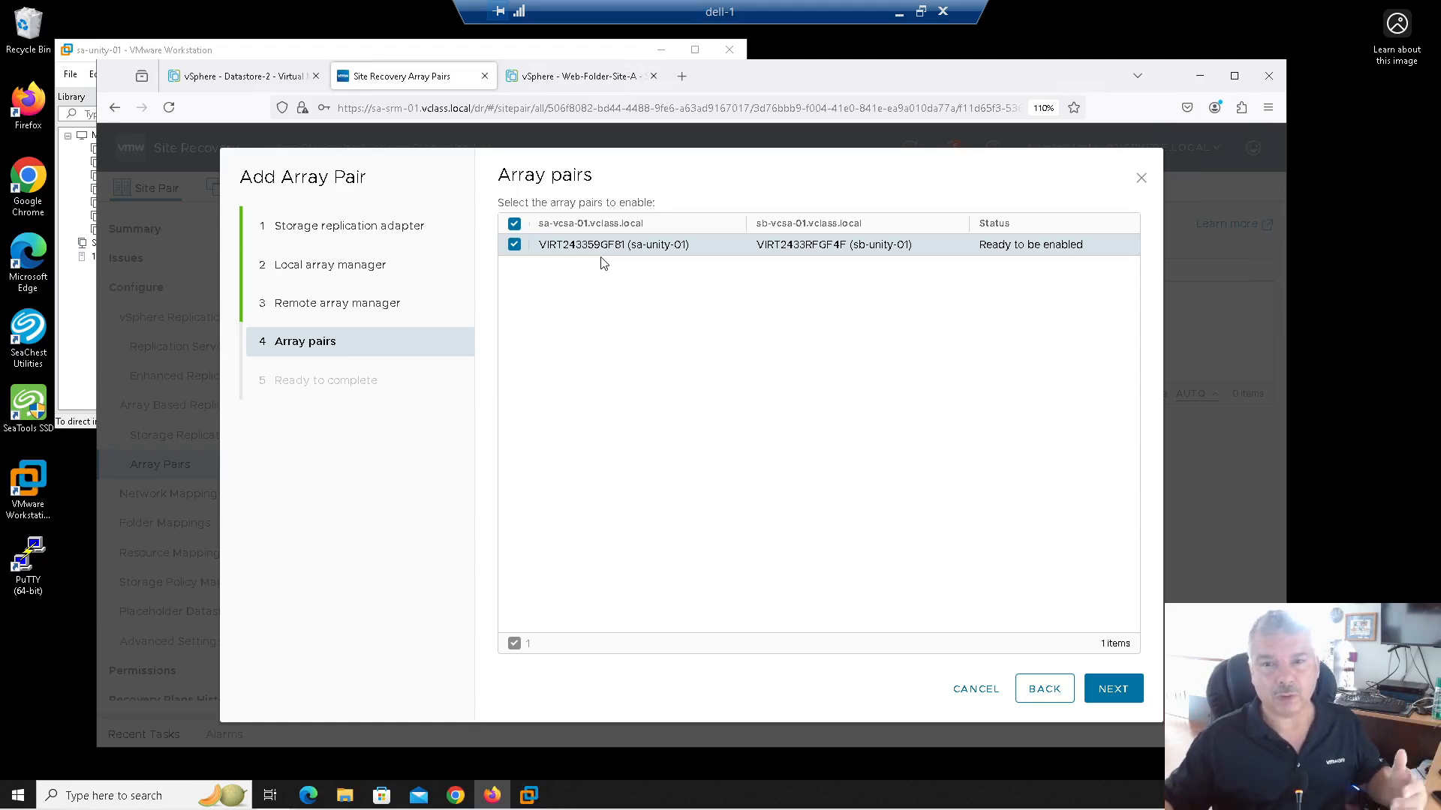
Step: Enable the sa-unity-01 ↔ sb-unity-01 array pair and finish the wizard
{"action": "left_click", "coordinate": [1109, 692]}
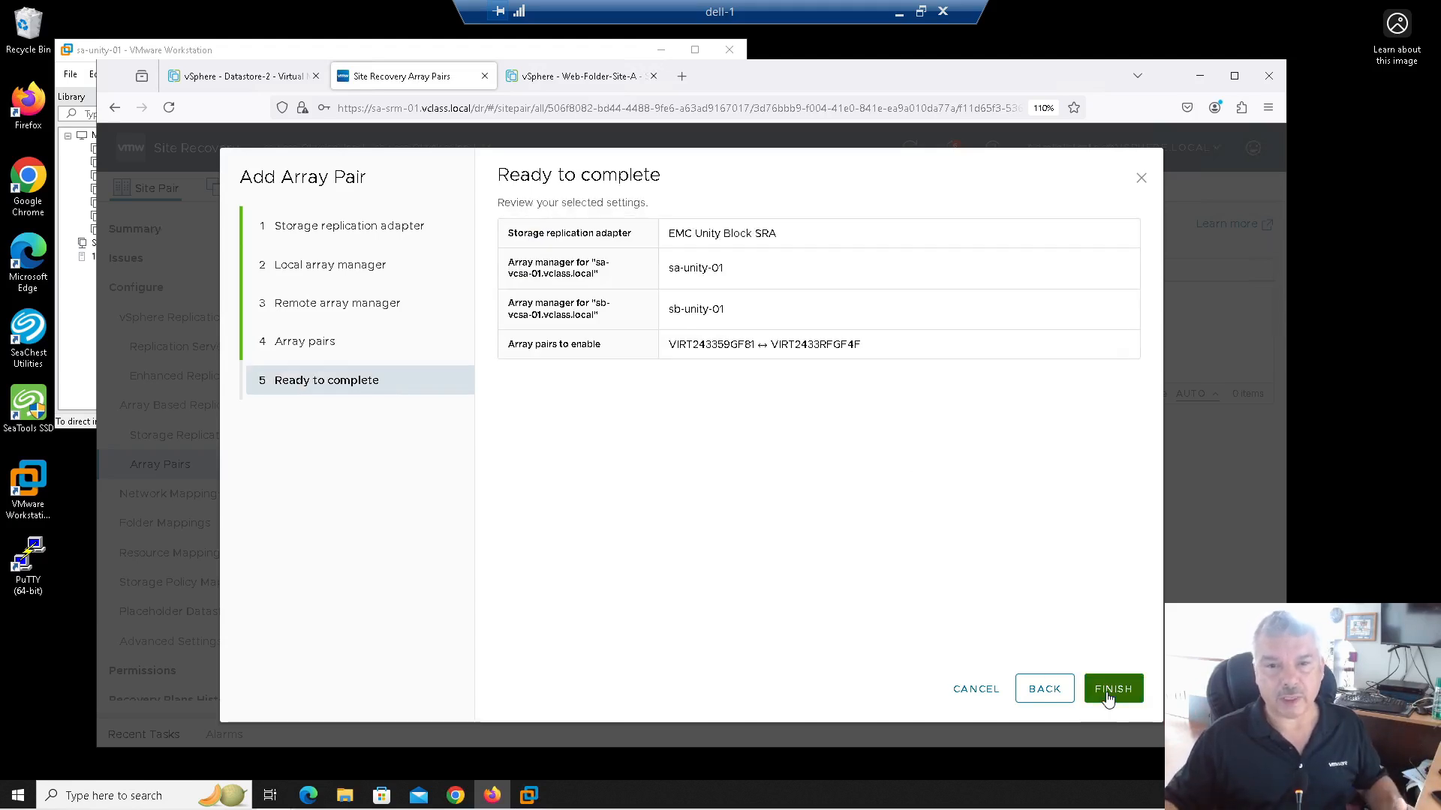
{"action": "left_click", "coordinate": [1109, 692]}
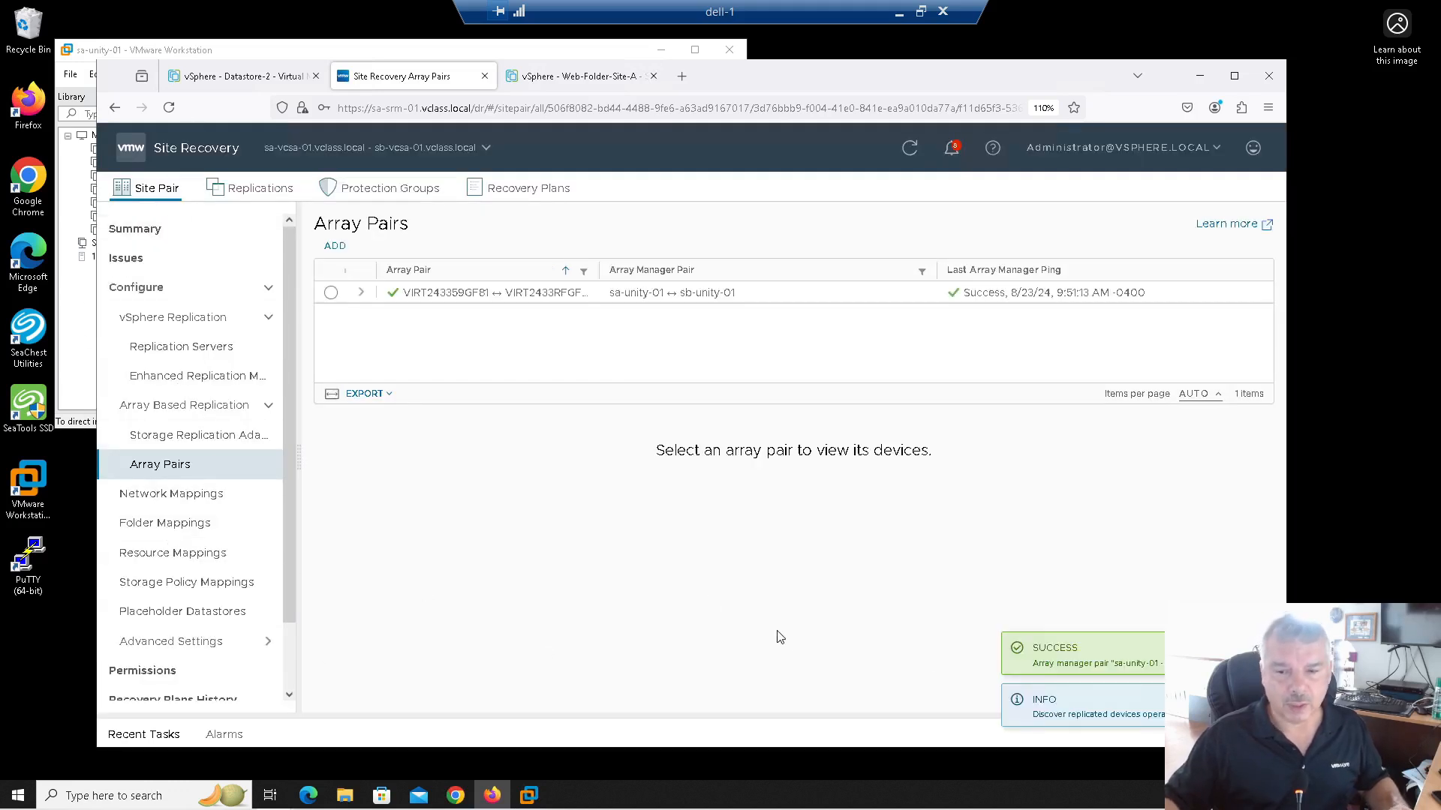
Step: Check the vSphere tabs, then select the Unity array pair to list Datastore-1 and Datastore-2
{"action": "left_click", "coordinate": [219, 78]}
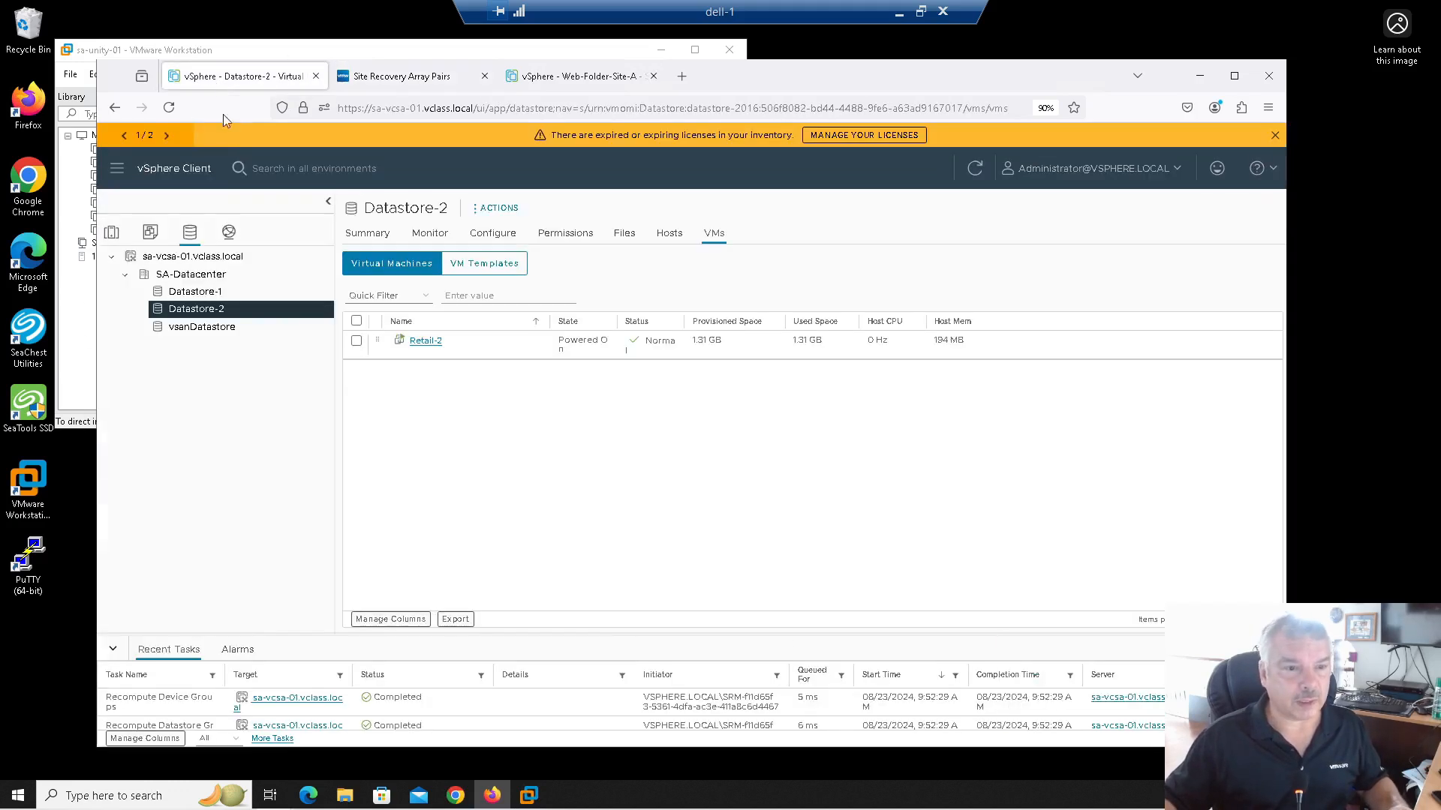
{"action": "left_click", "coordinate": [375, 78]}
{"action": "left_click", "coordinate": [566, 75]}
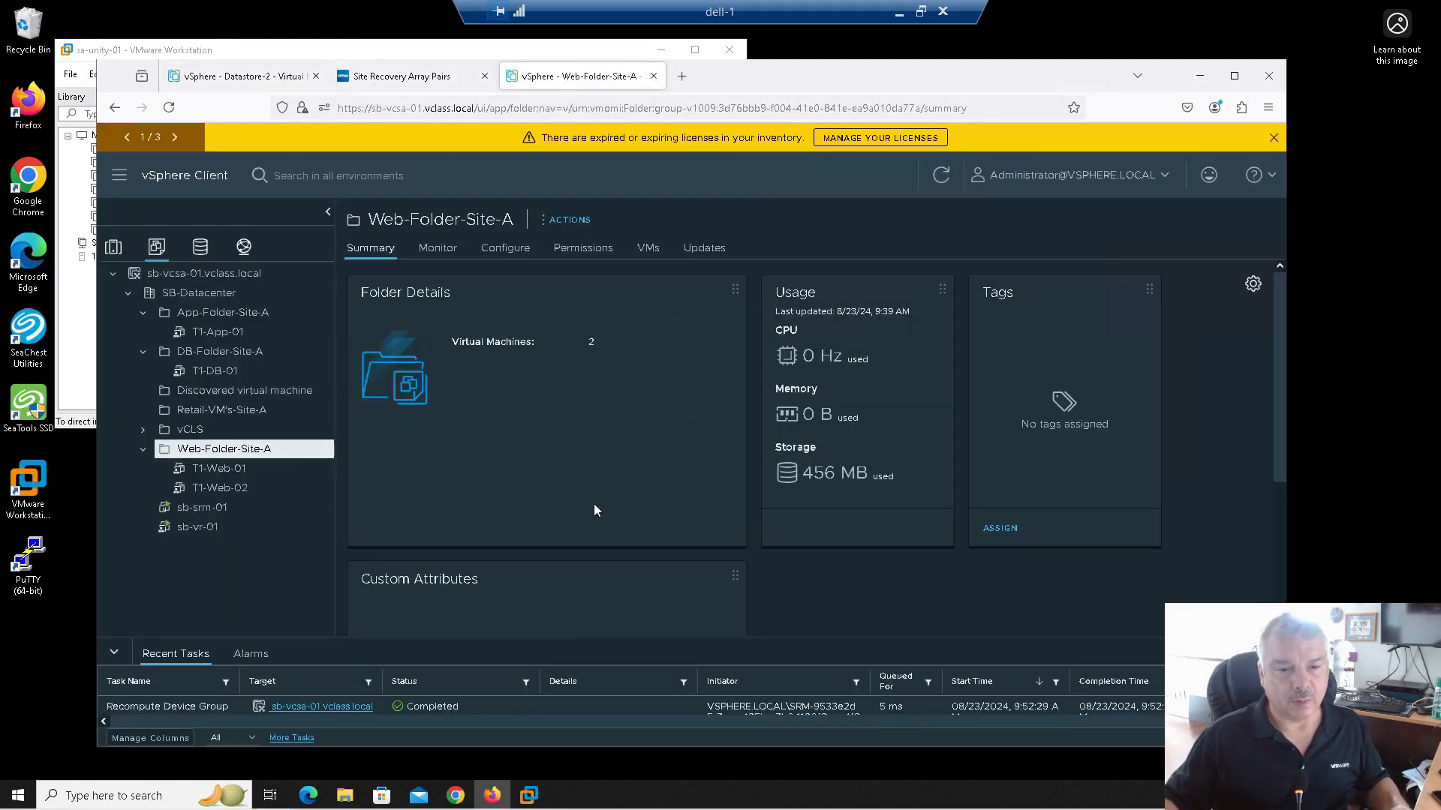
{"action": "left_click", "coordinate": [375, 78]}
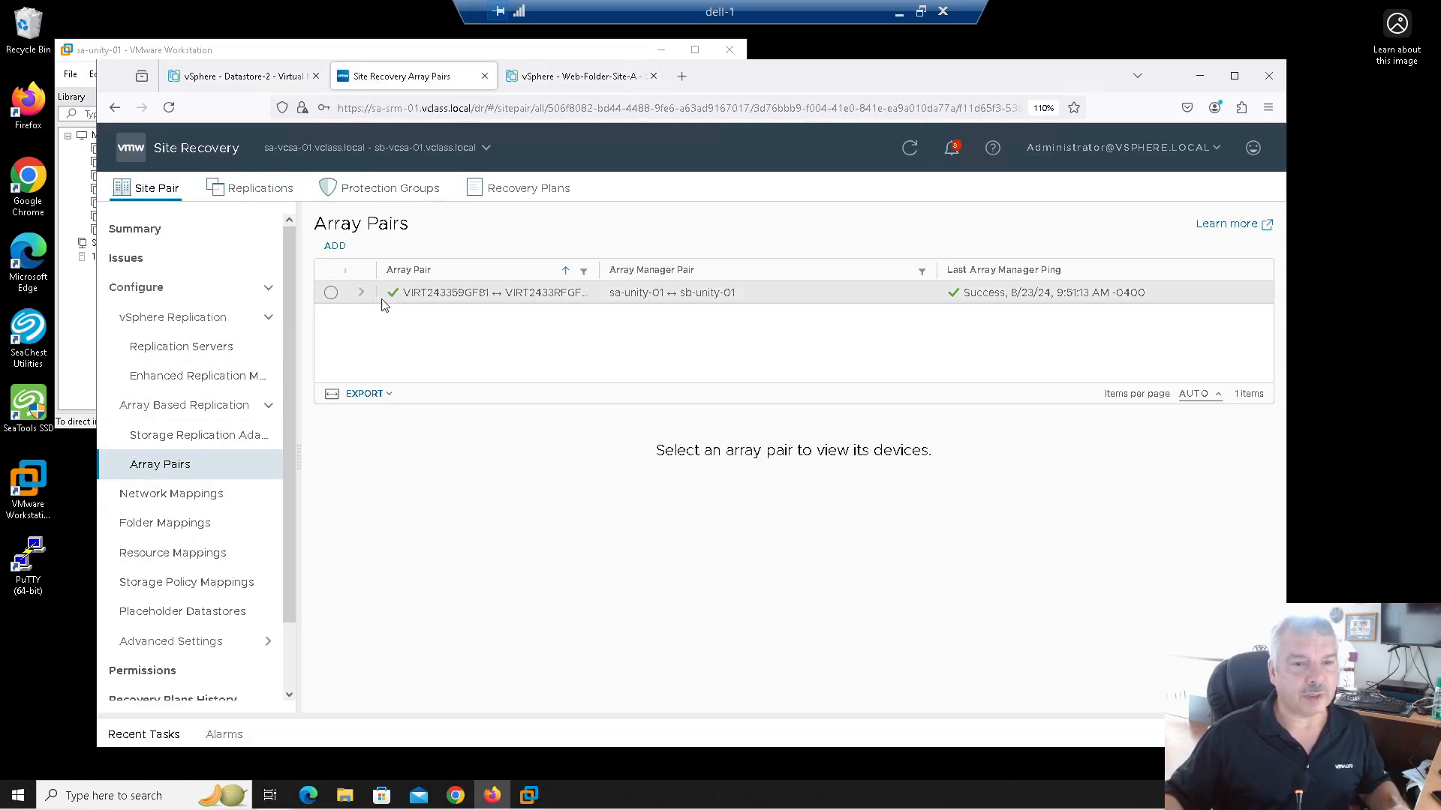
{"action": "left_click", "coordinate": [330, 294]}
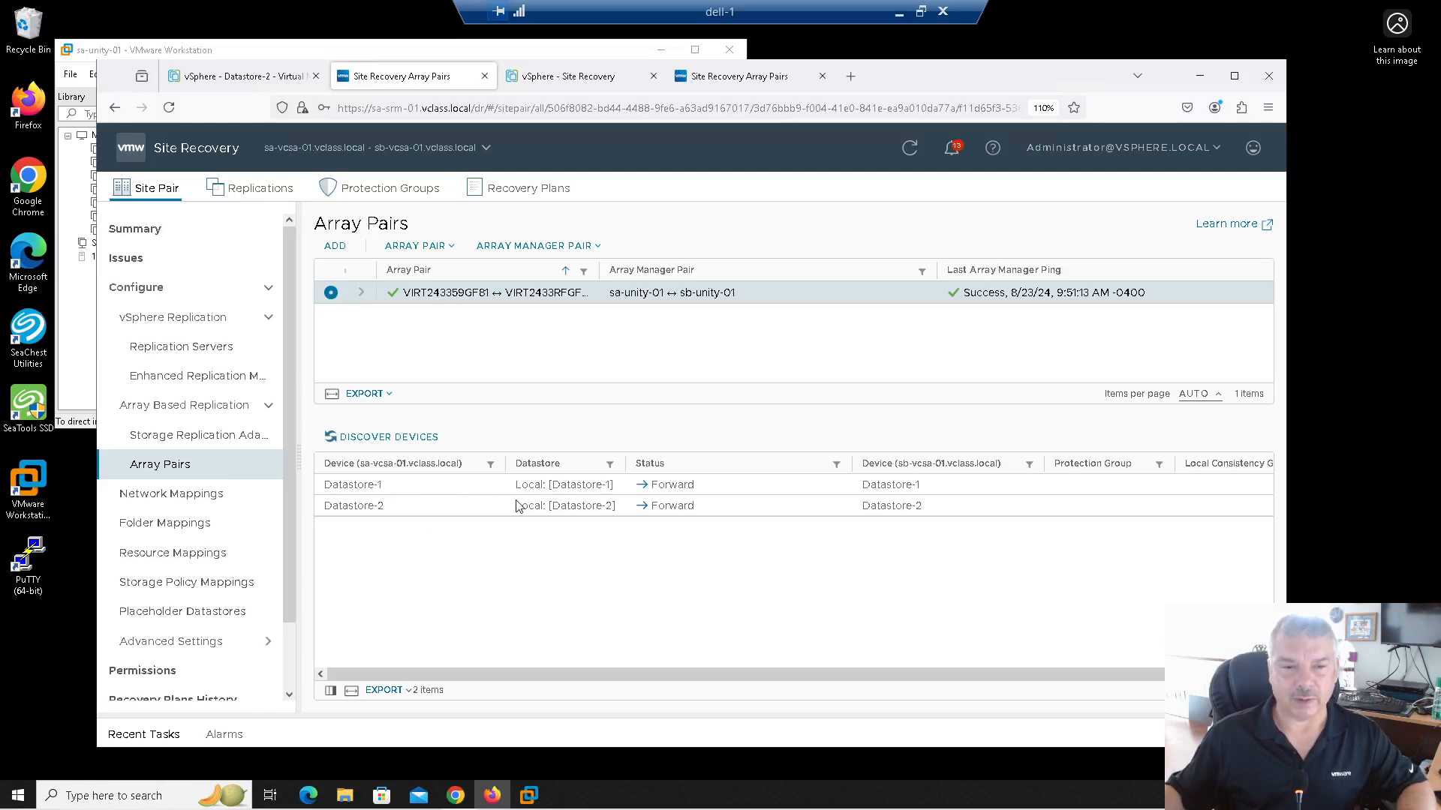
Step: Inspect the Datastore-1 device entry and view the array pairs from Site B
{"action": "left_click", "coordinate": [443, 489]}
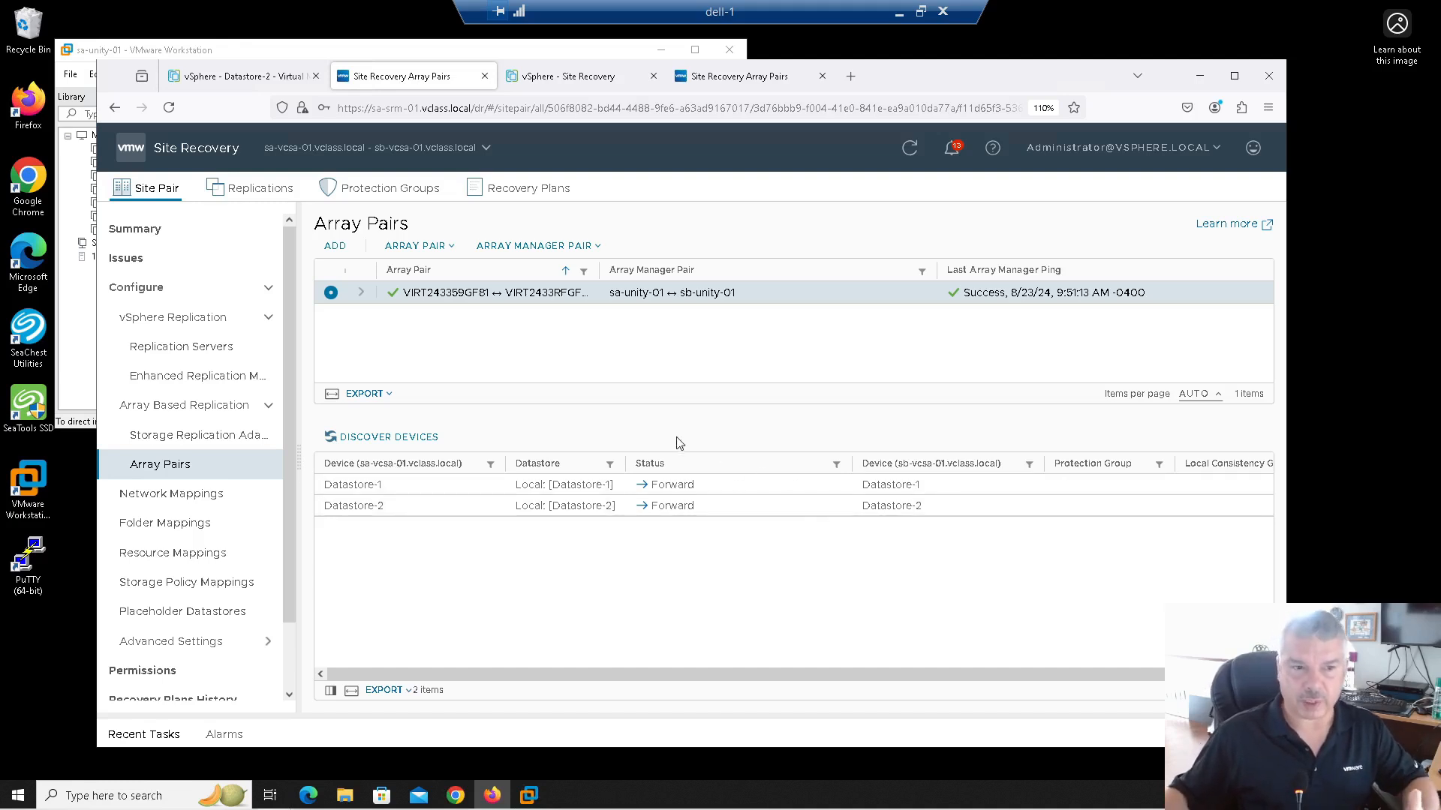
{"action": "left_click", "coordinate": [222, 78]}
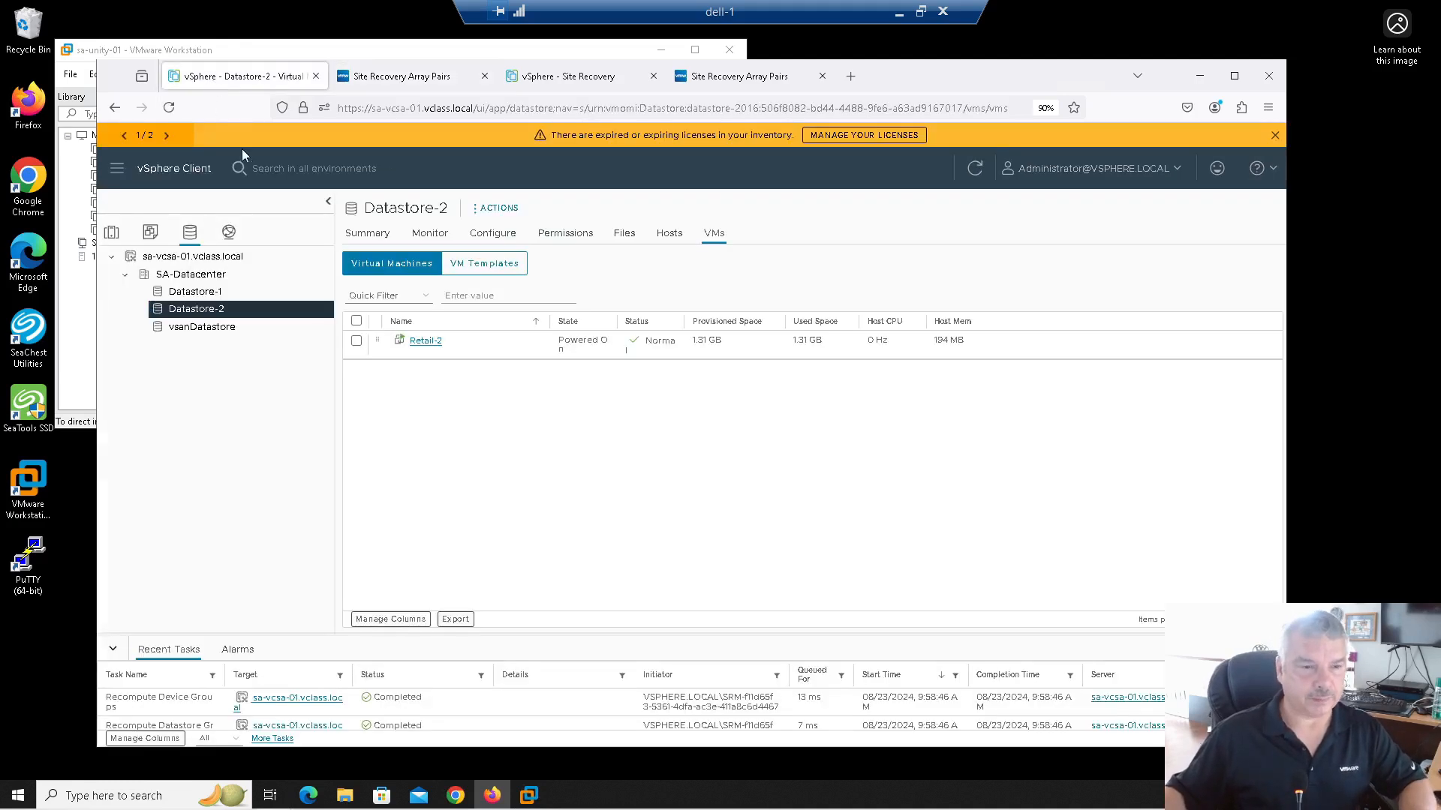
{"action": "left_click", "coordinate": [739, 76]}
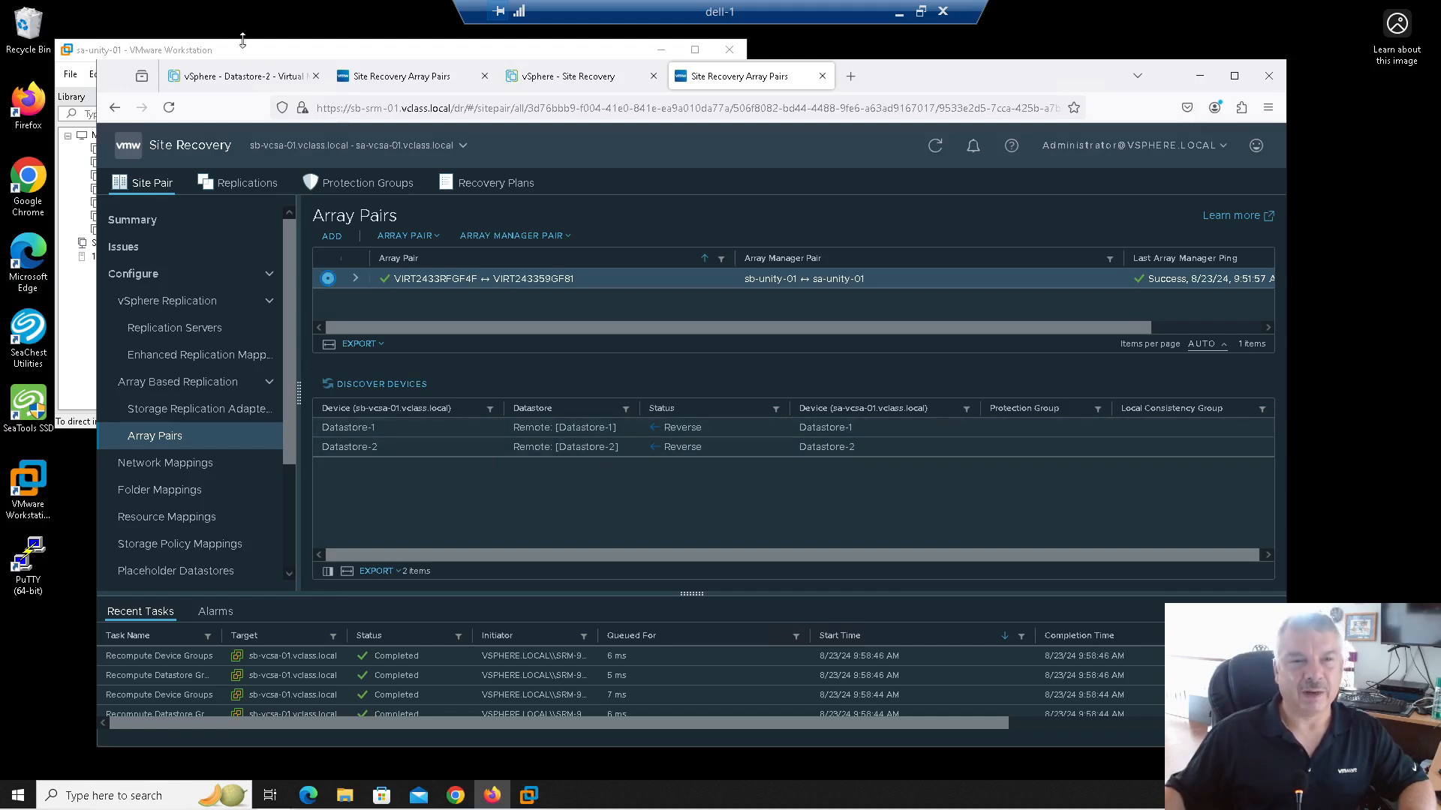
Step: Confirm Retail-1 is on Datastore-1 and Retail-2 on Datastore-2, then open Protection Groups
{"action": "left_click", "coordinate": [247, 81]}
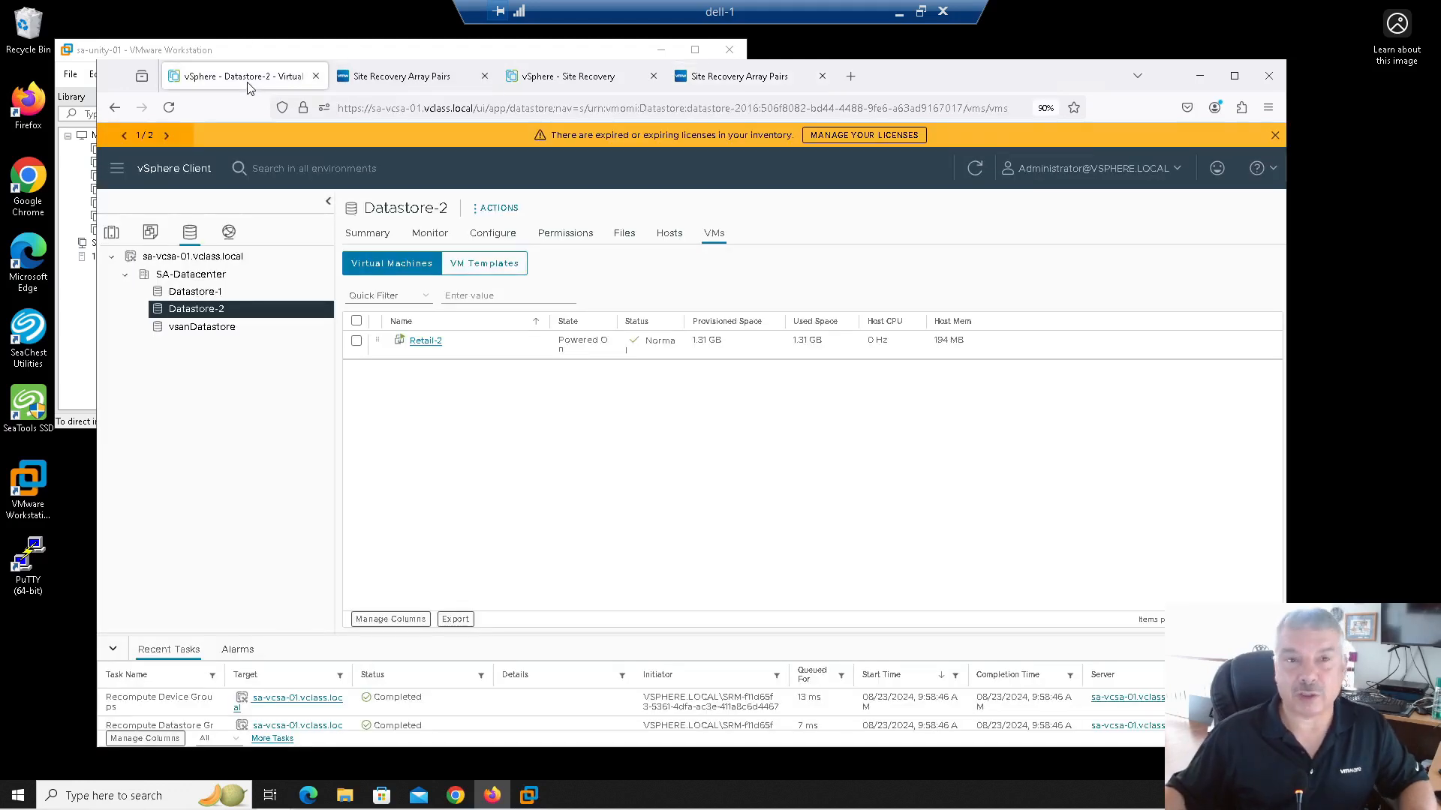
{"action": "left_click", "coordinate": [245, 293]}
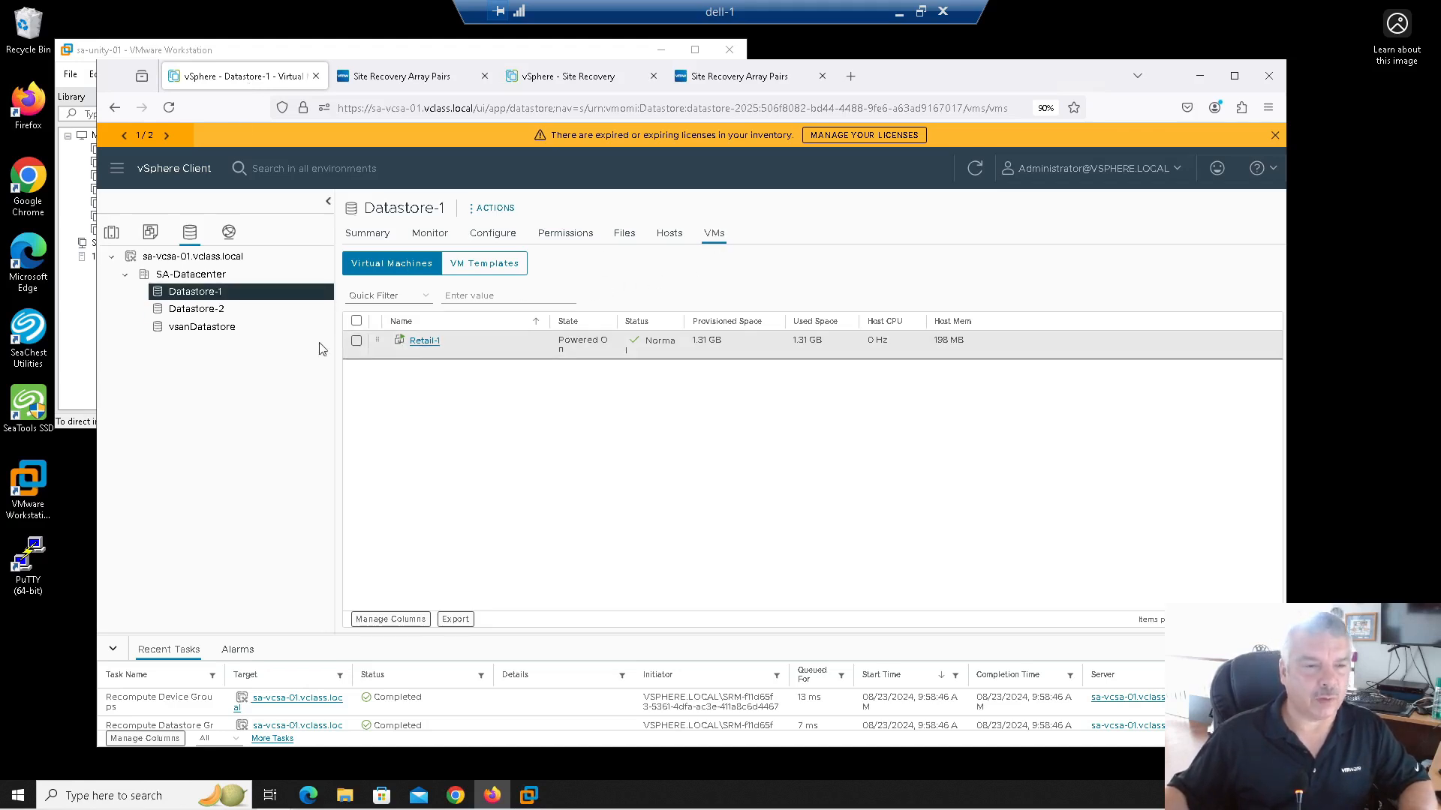
{"action": "left_click", "coordinate": [210, 309]}
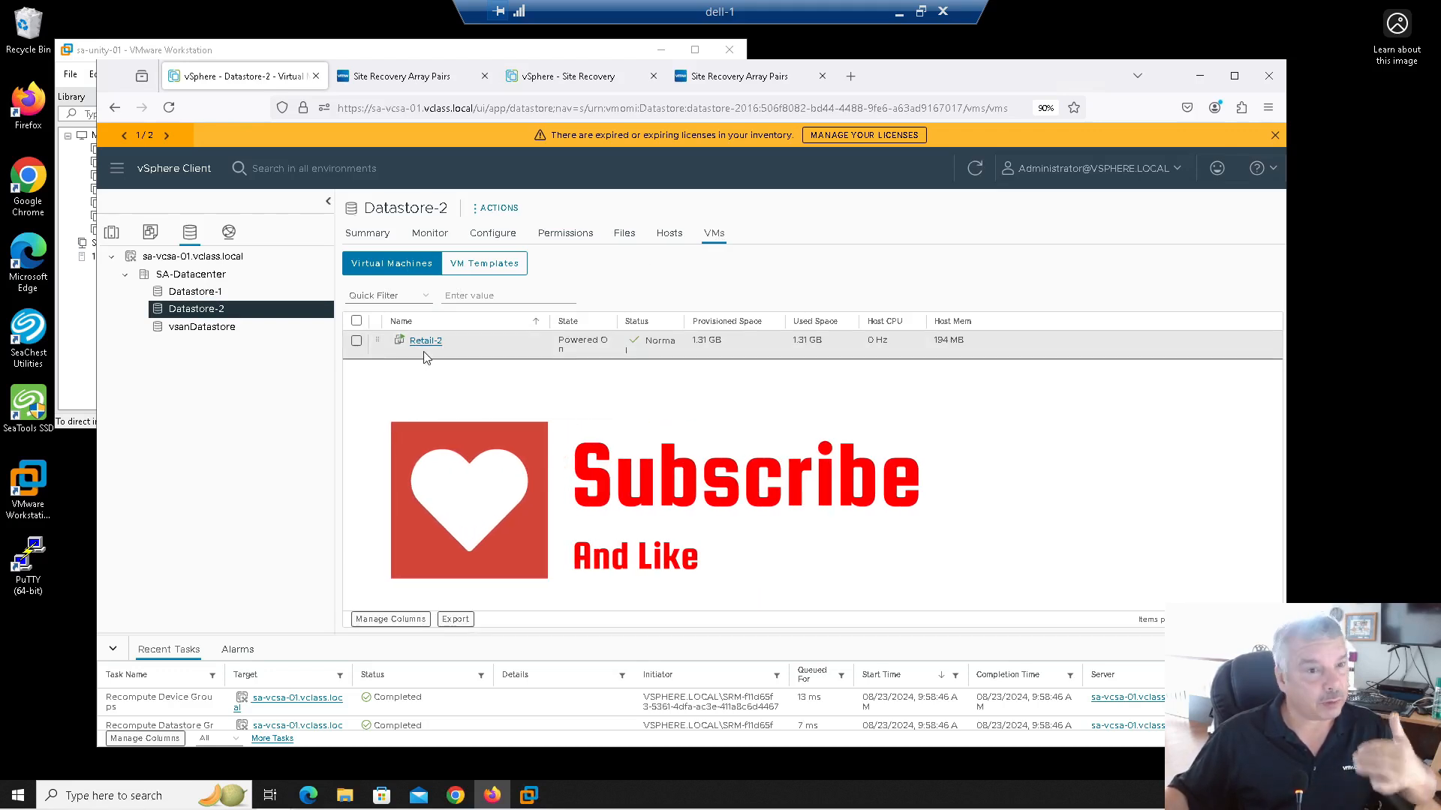
{"action": "left_click", "coordinate": [399, 78]}
{"action": "left_click", "coordinate": [363, 187]}
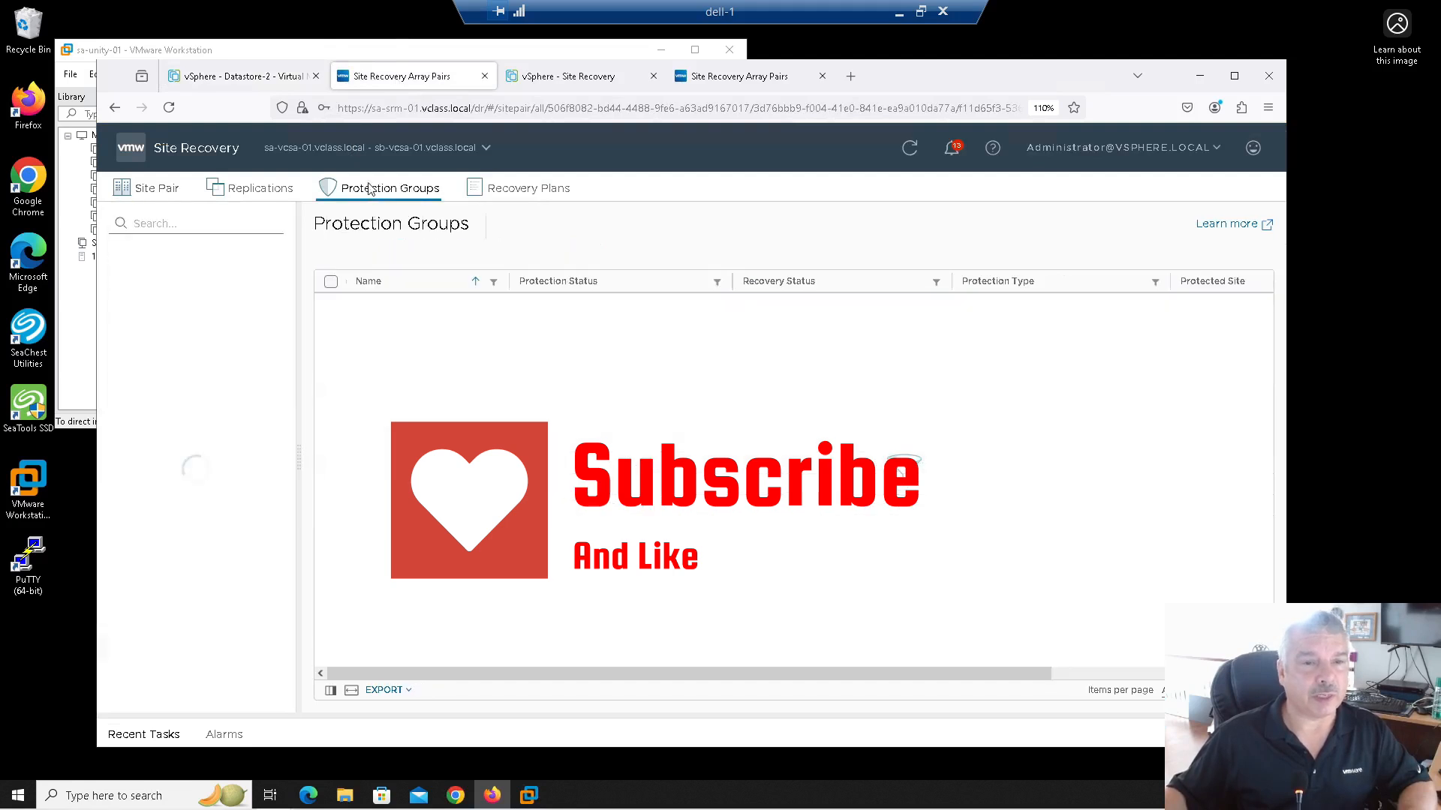
Step: Create a new protection group named Retail-1 with Site-A → Site-B direction
{"action": "left_click", "coordinate": [363, 258]}
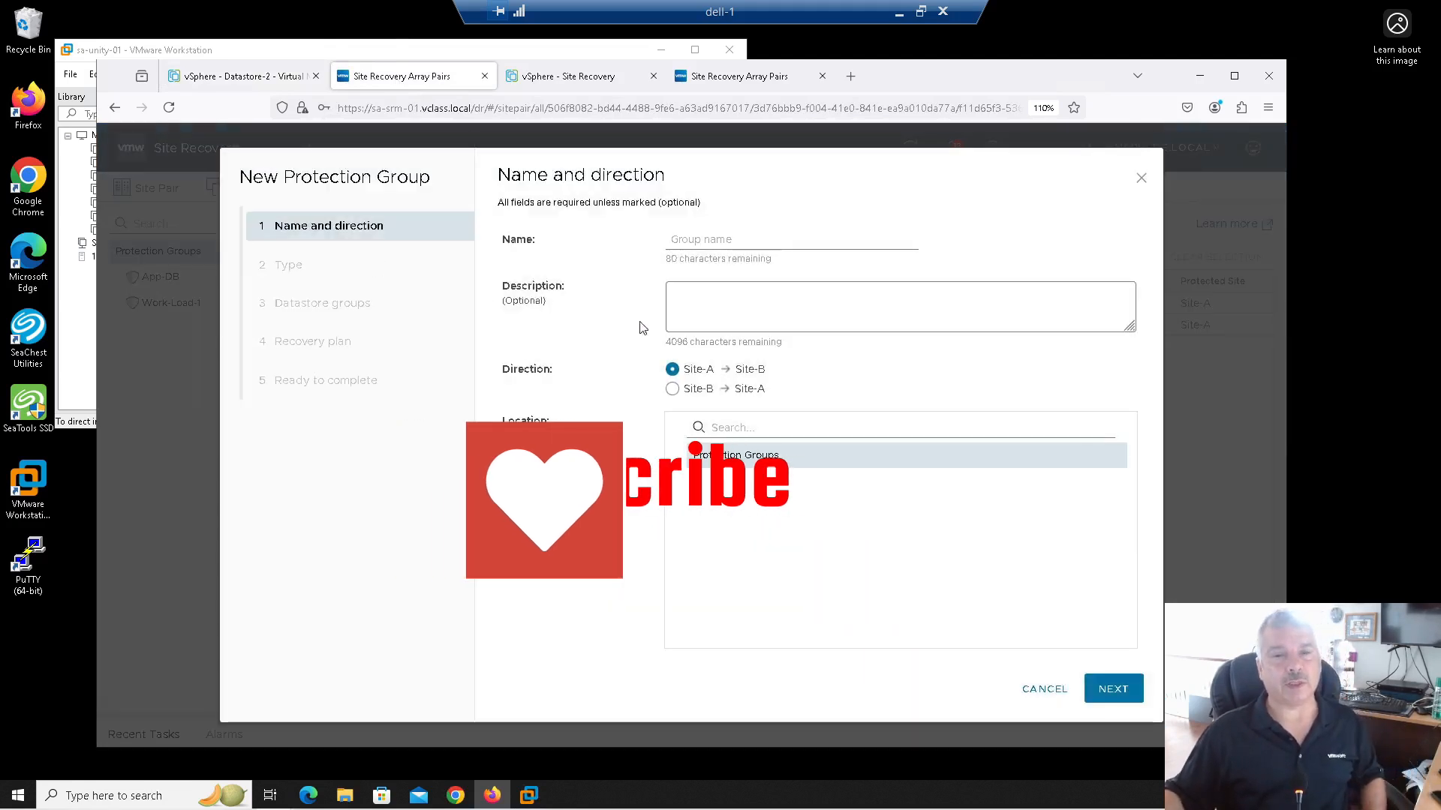
{"action": "type", "text": "Retai"}
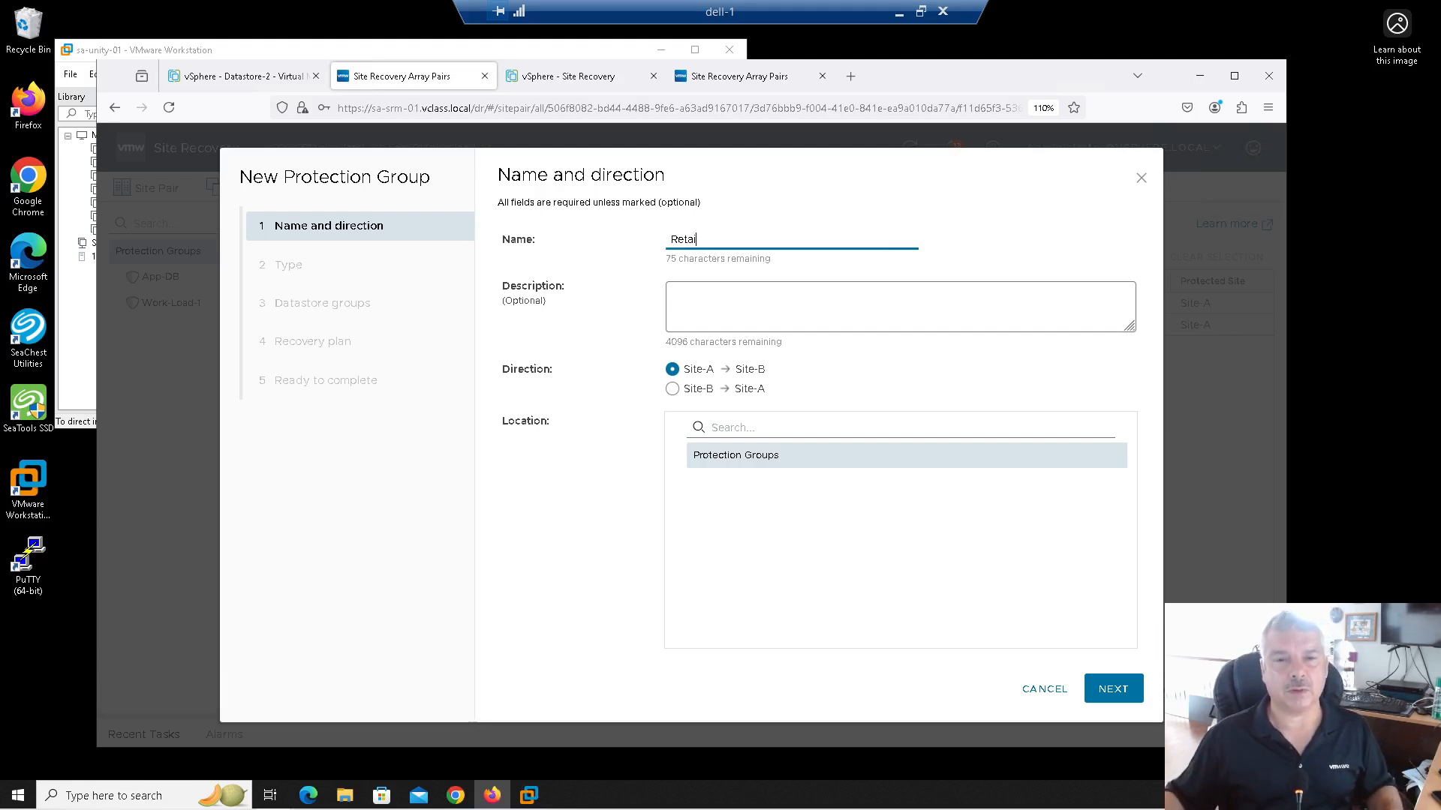
{"action": "left_click", "coordinate": [578, 379]}
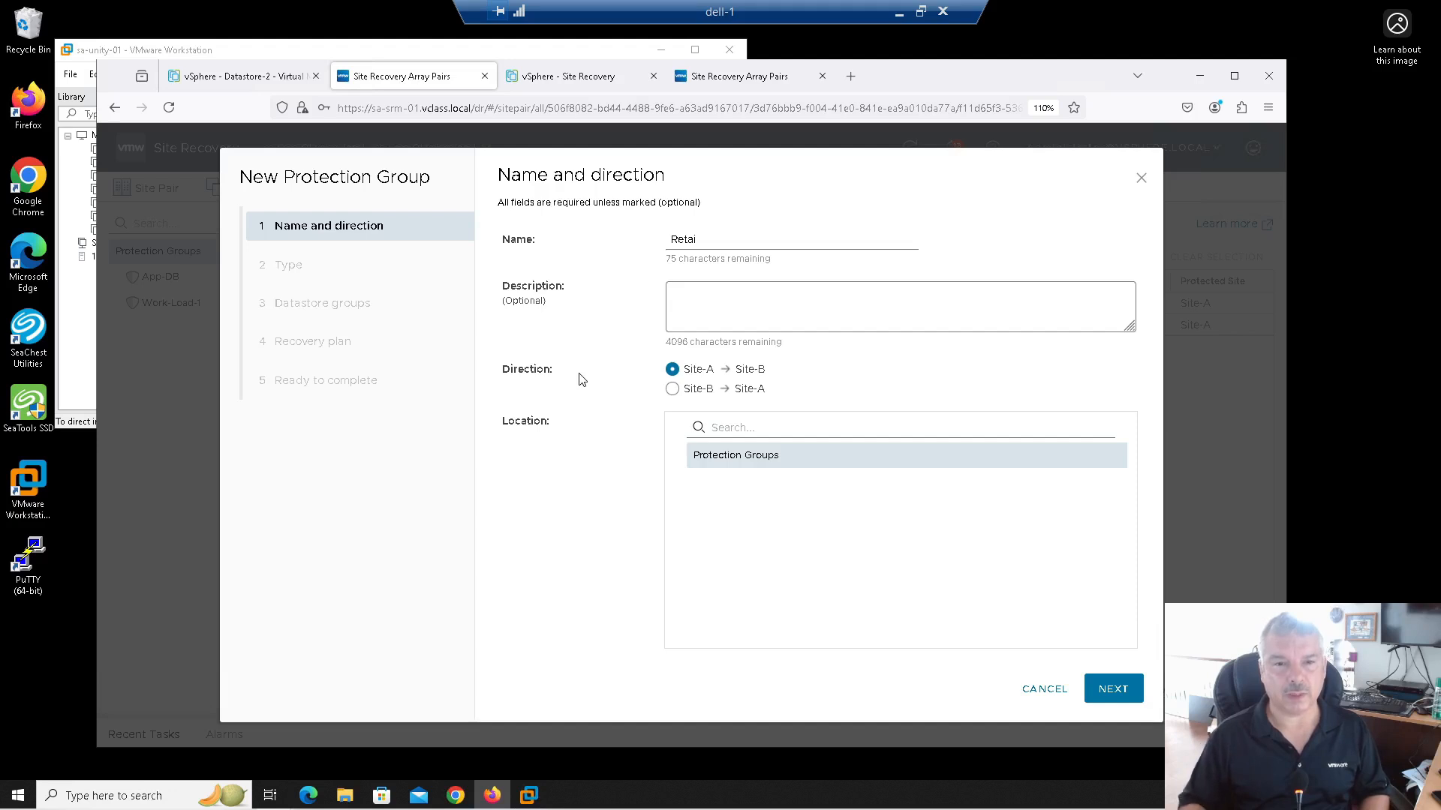
{"action": "left_click", "coordinate": [722, 292]}
{"action": "left_click_drag", "start_coordinate": [702, 240], "coordinate": [634, 239]}
{"action": "type", "text": "Retail-1"}
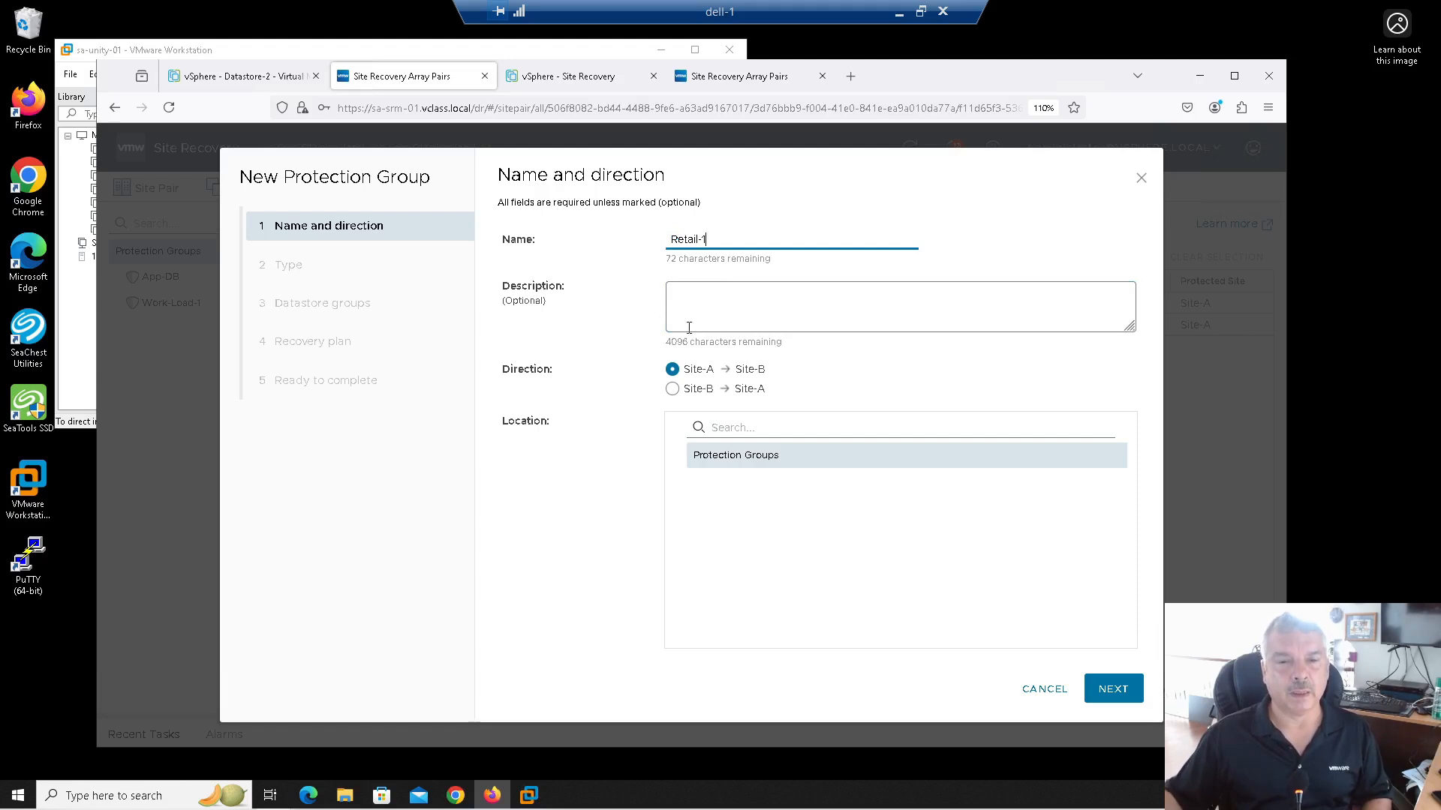
{"action": "left_click", "coordinate": [1112, 689]}
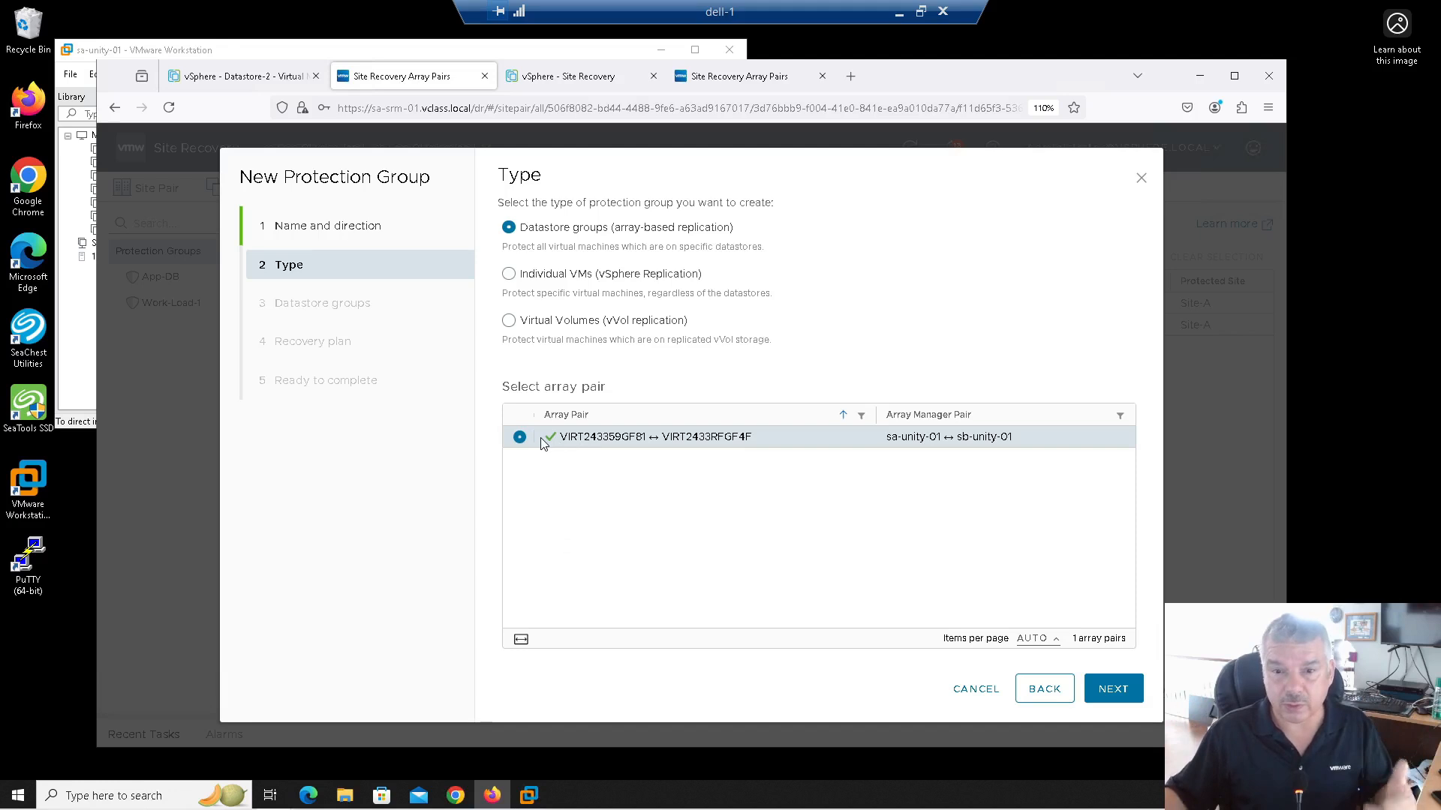
Step: Keep the Datastore groups type on the Unity array pair and continue
{"action": "left_click", "coordinate": [1113, 688]}
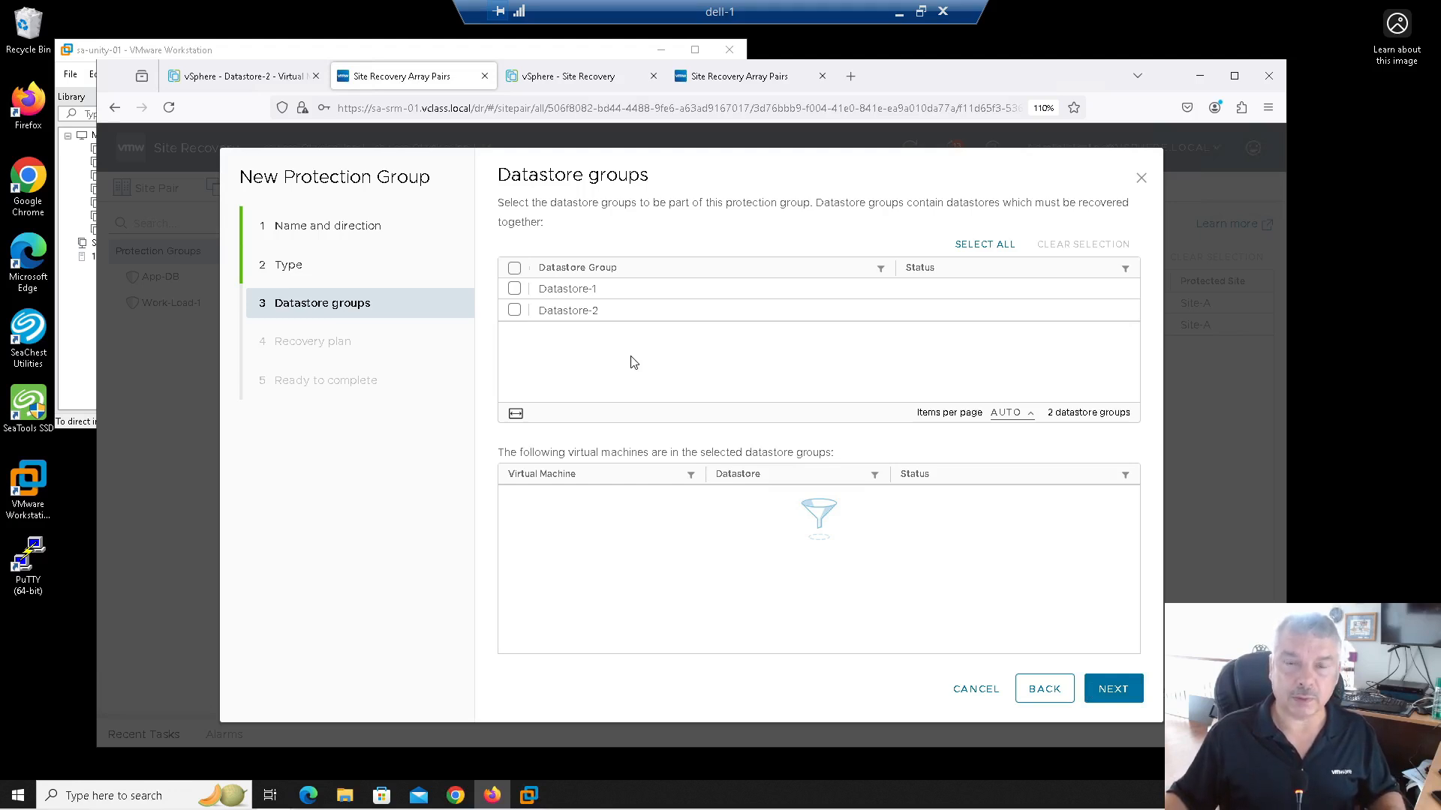
Step: Include only Datastore-1 in Retail-1, unchecking Datastore-2 after briefly selecting it
{"action": "left_click", "coordinate": [514, 289]}
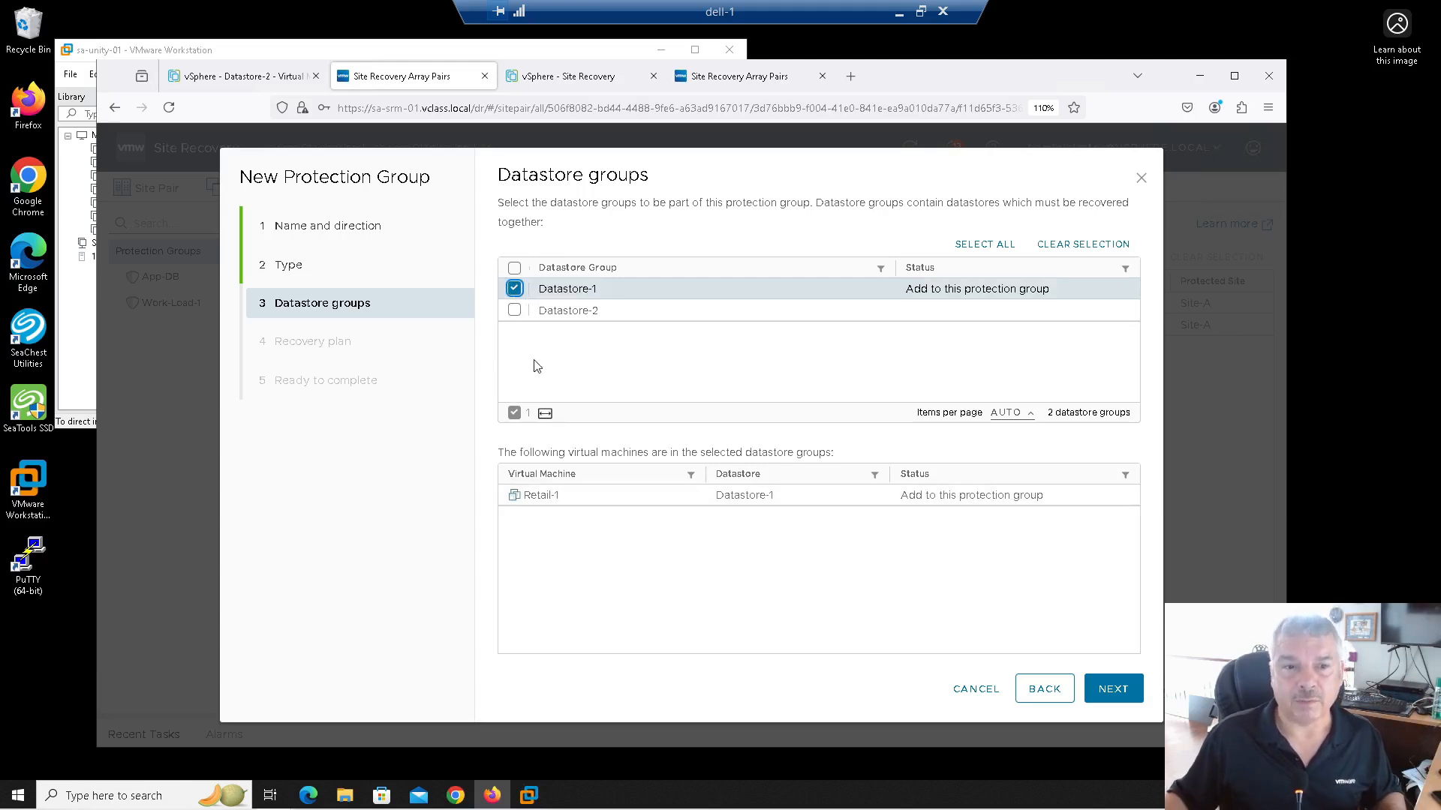
{"action": "left_click", "coordinate": [514, 311]}
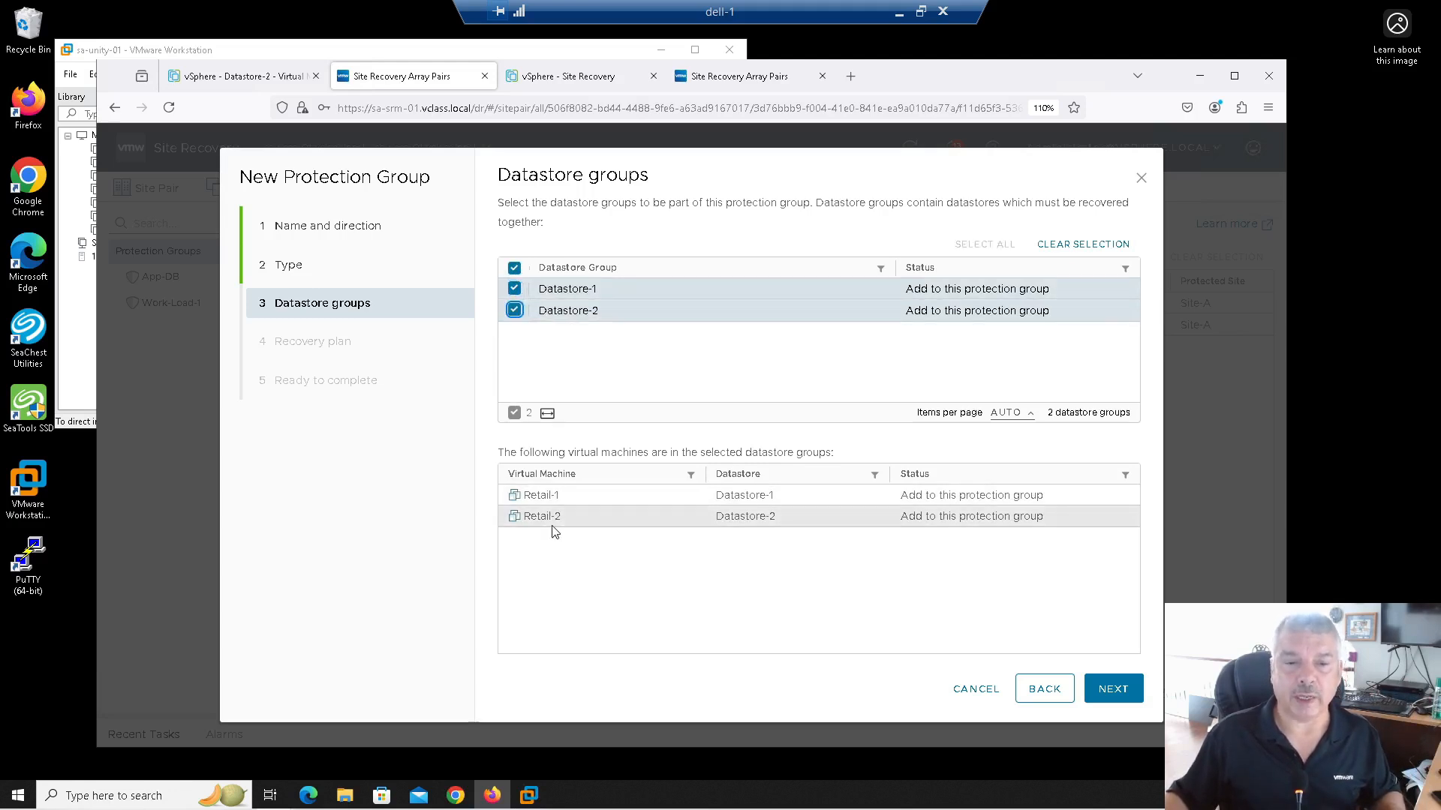
{"action": "left_click", "coordinate": [515, 315]}
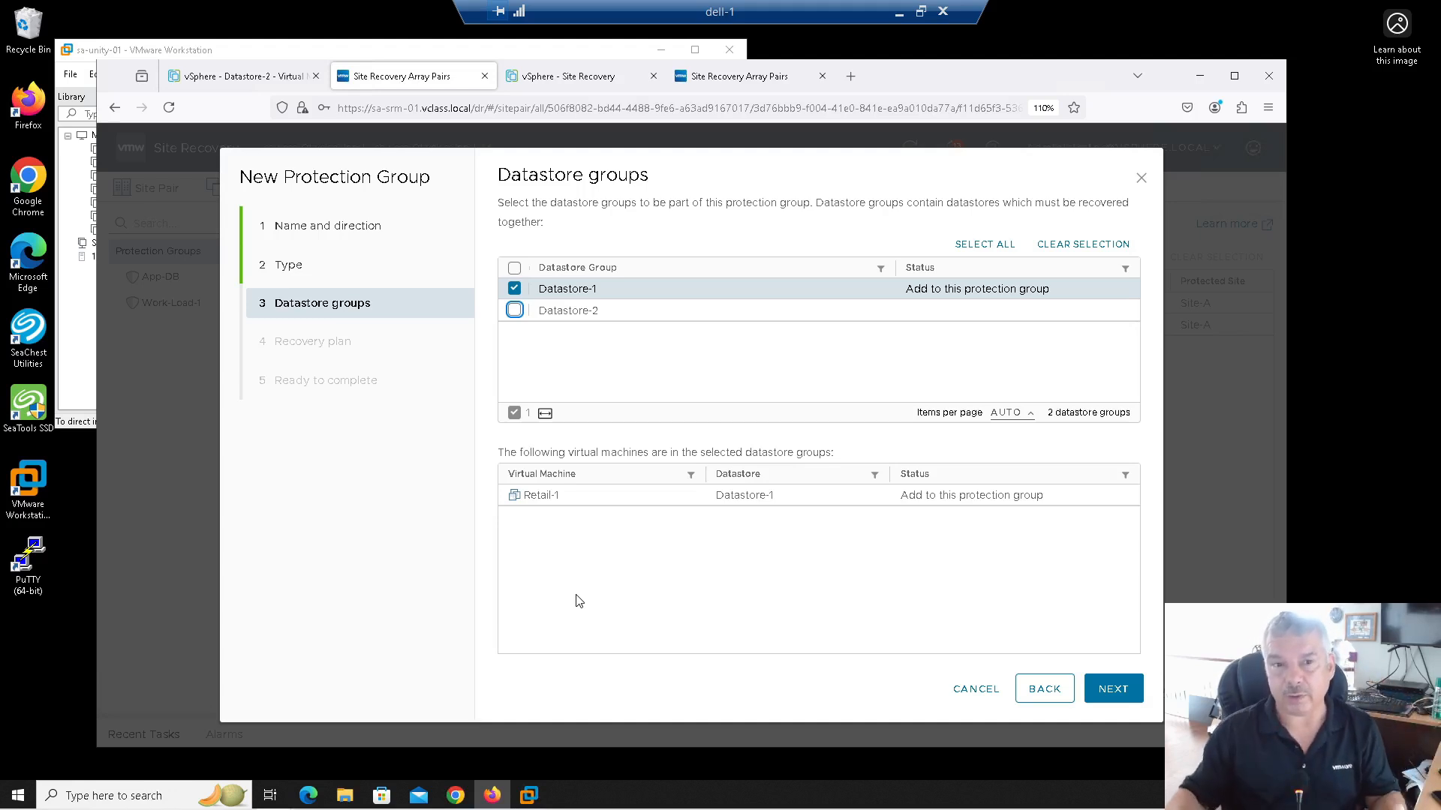
Step: Finish Retail-1 without adding it to a recovery plan, then start another protection group
{"action": "left_click", "coordinate": [1118, 690]}
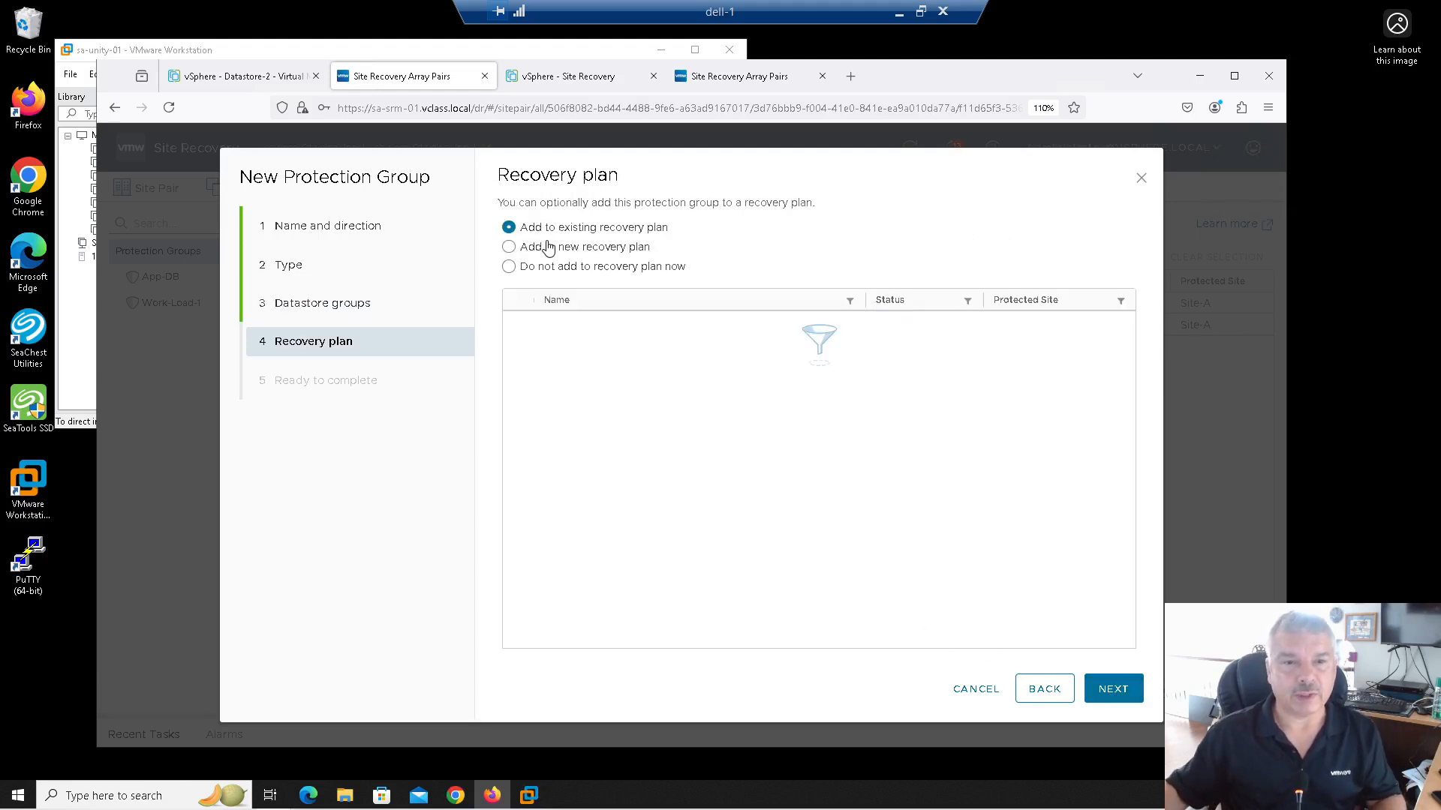
{"action": "left_click", "coordinate": [549, 271]}
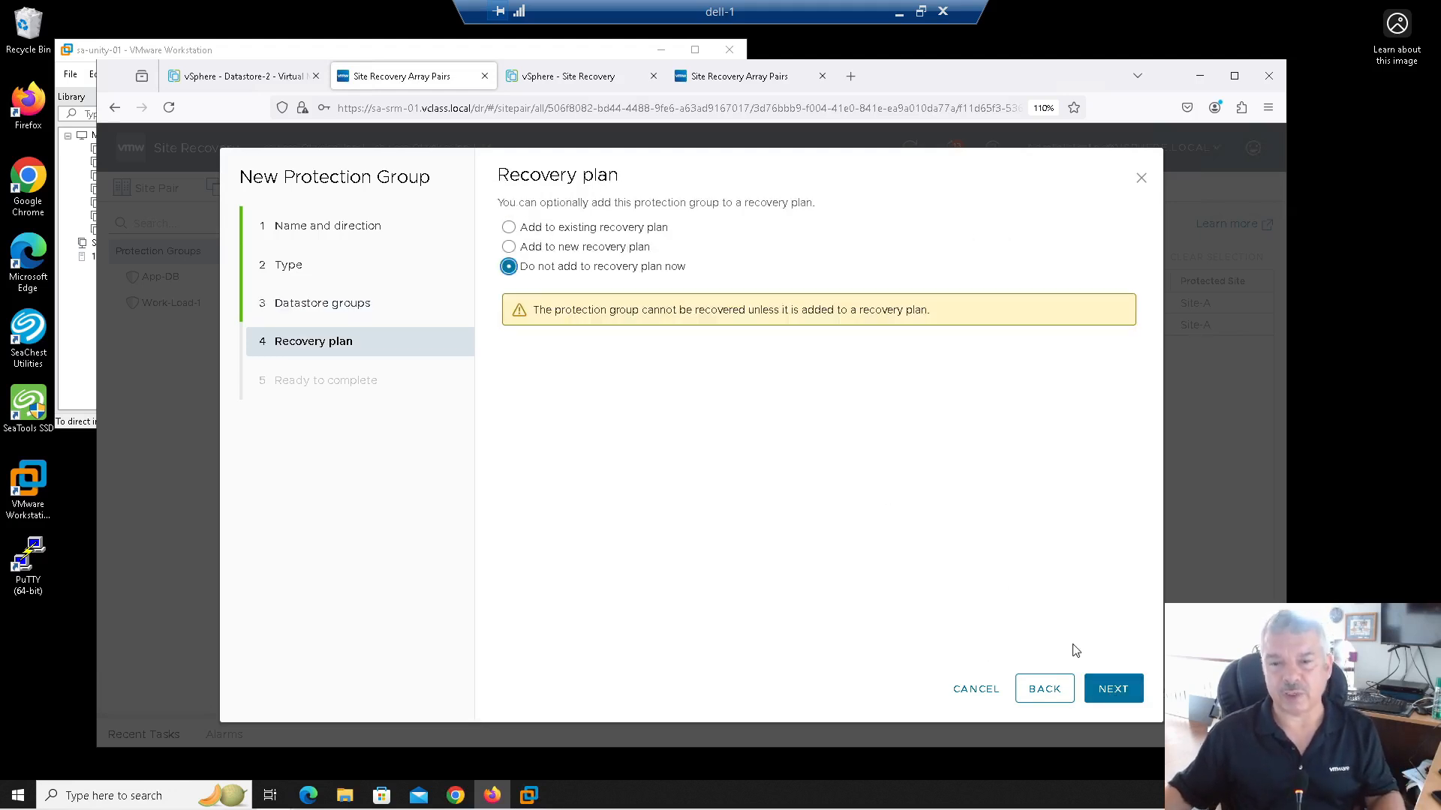
{"action": "left_click", "coordinate": [1111, 692]}
{"action": "left_click", "coordinate": [1110, 691]}
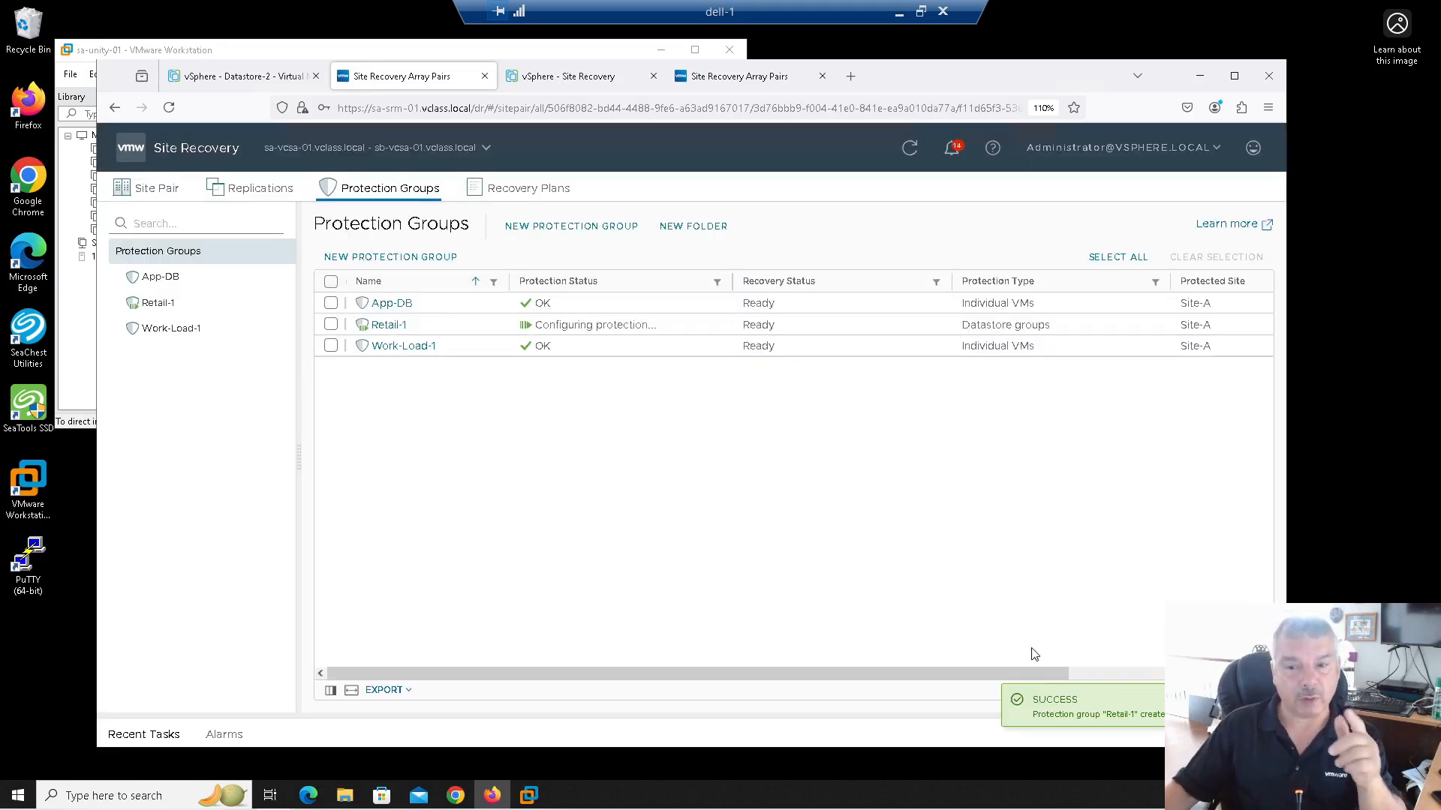
{"action": "left_click", "coordinate": [381, 258]}
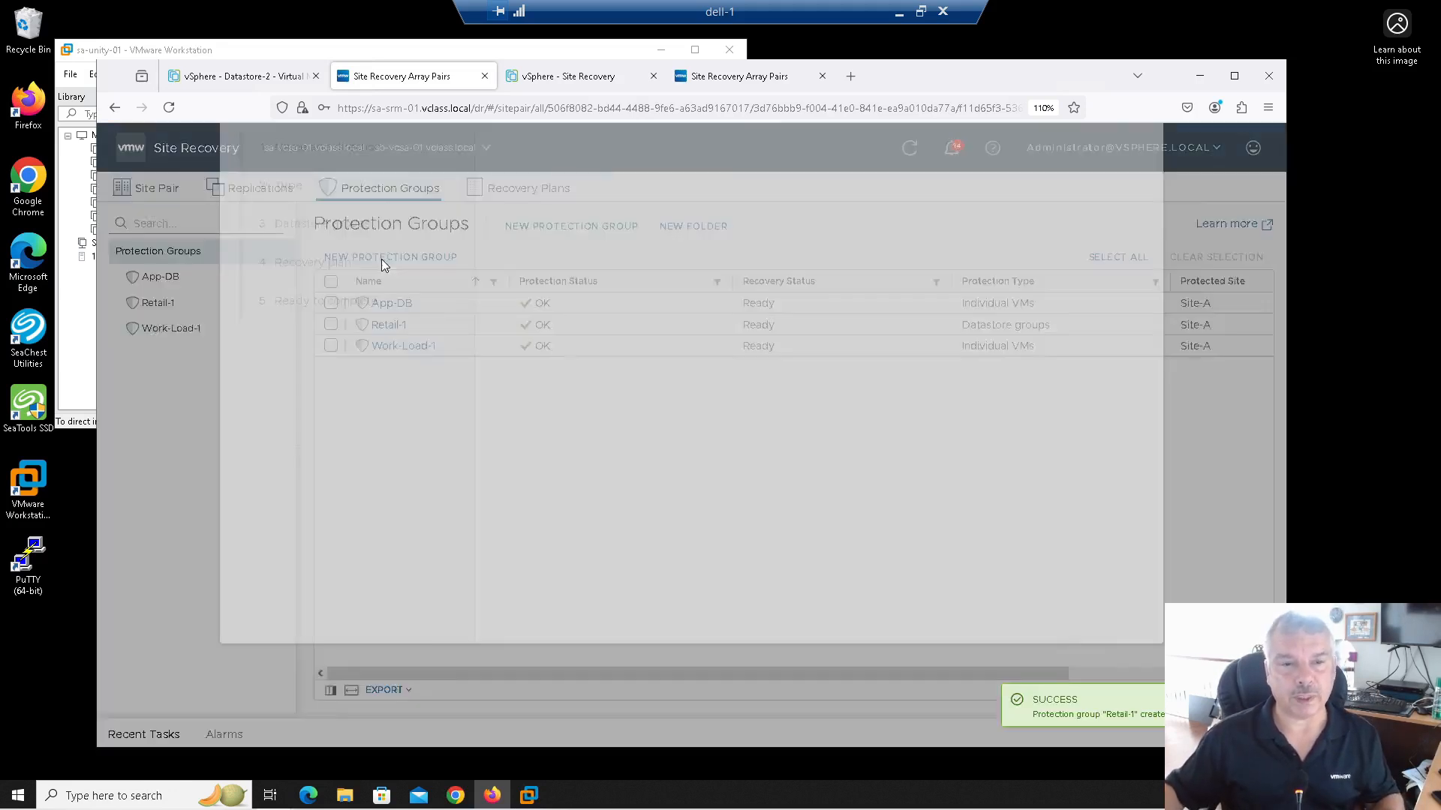
Step: Draft a Retail-2 Datastore groups protection group on Datastore-2 with no recovery plan
{"action": "left_click", "coordinate": [725, 241]}
{"action": "type", "text": "Retail-2"}
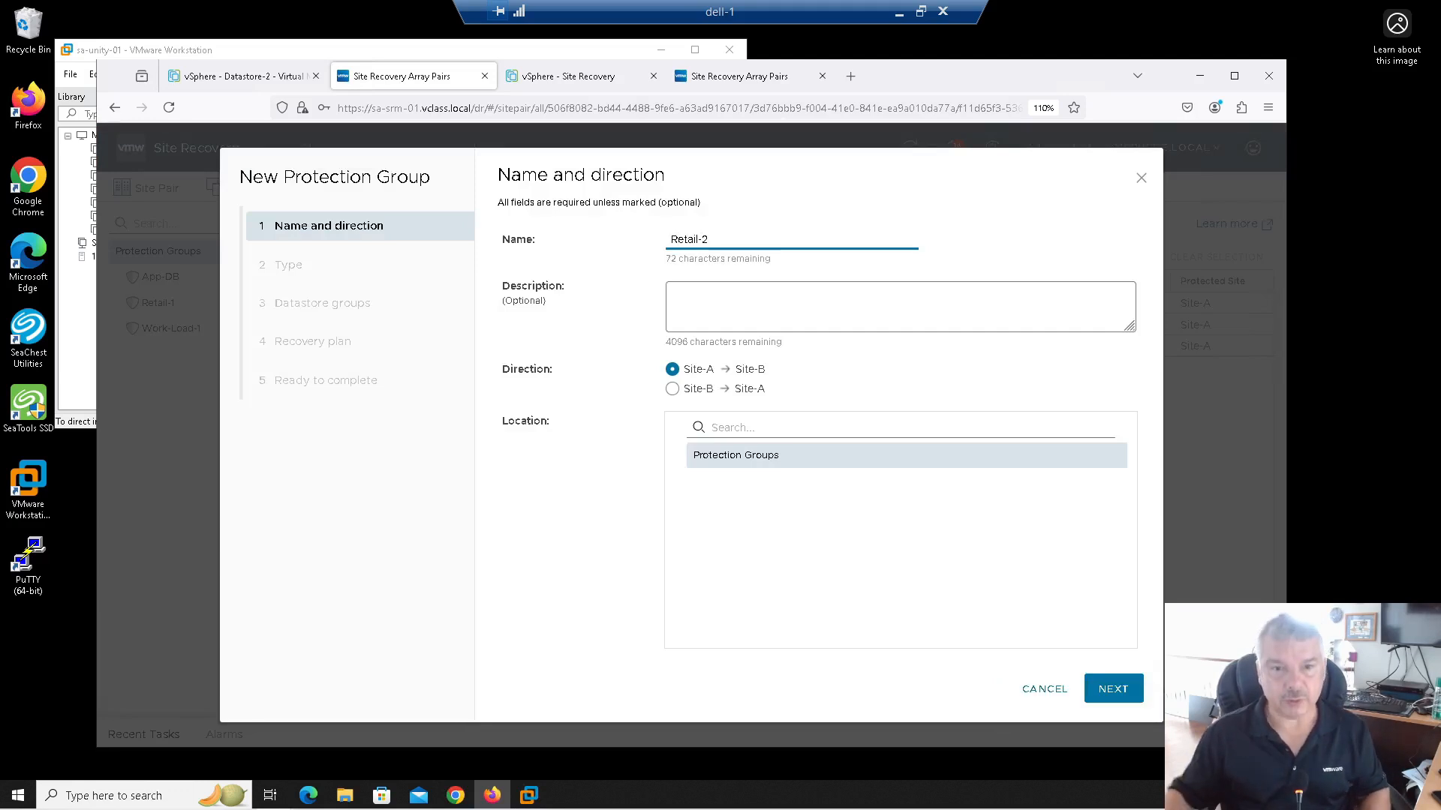
{"action": "left_click", "coordinate": [1117, 691]}
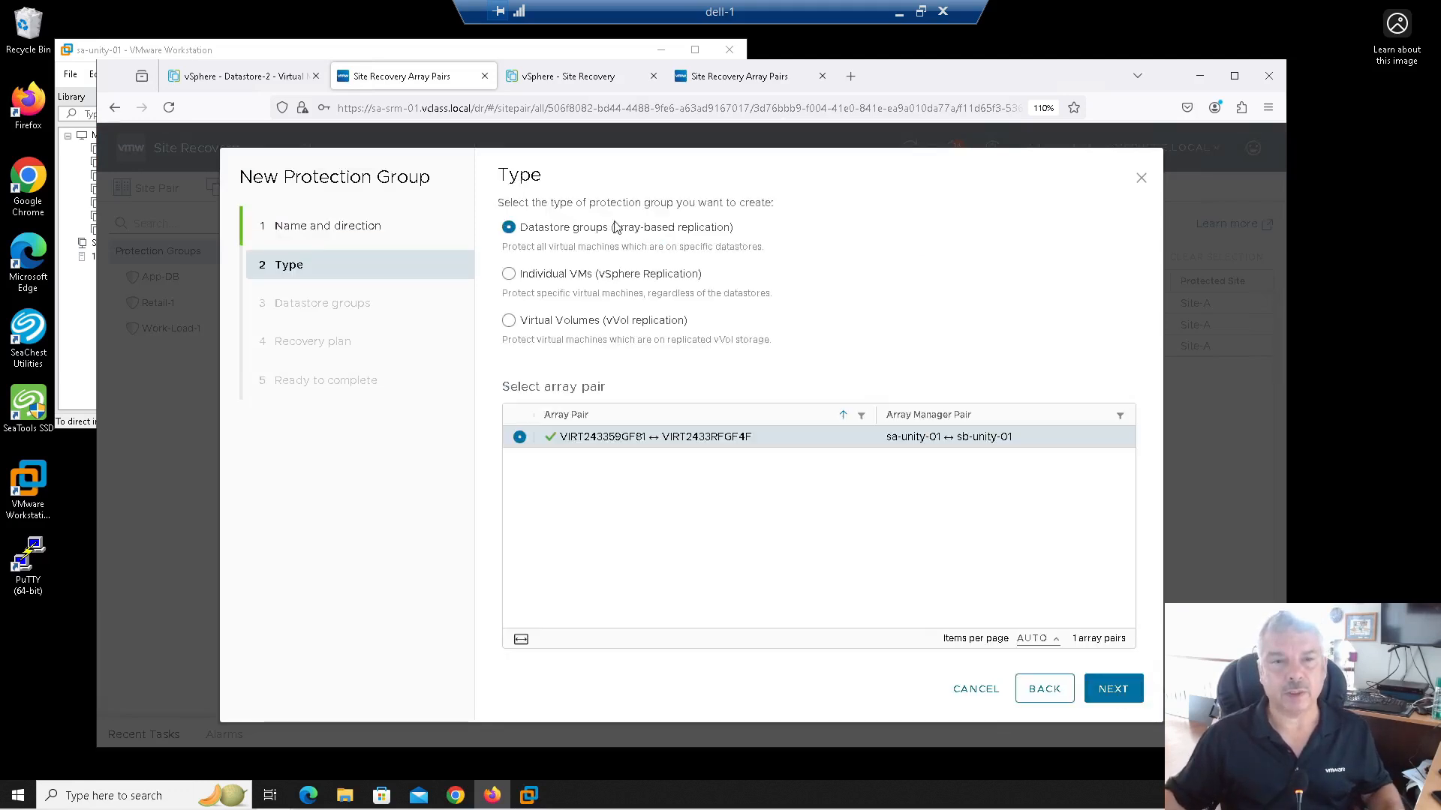
{"action": "left_click", "coordinate": [1110, 689]}
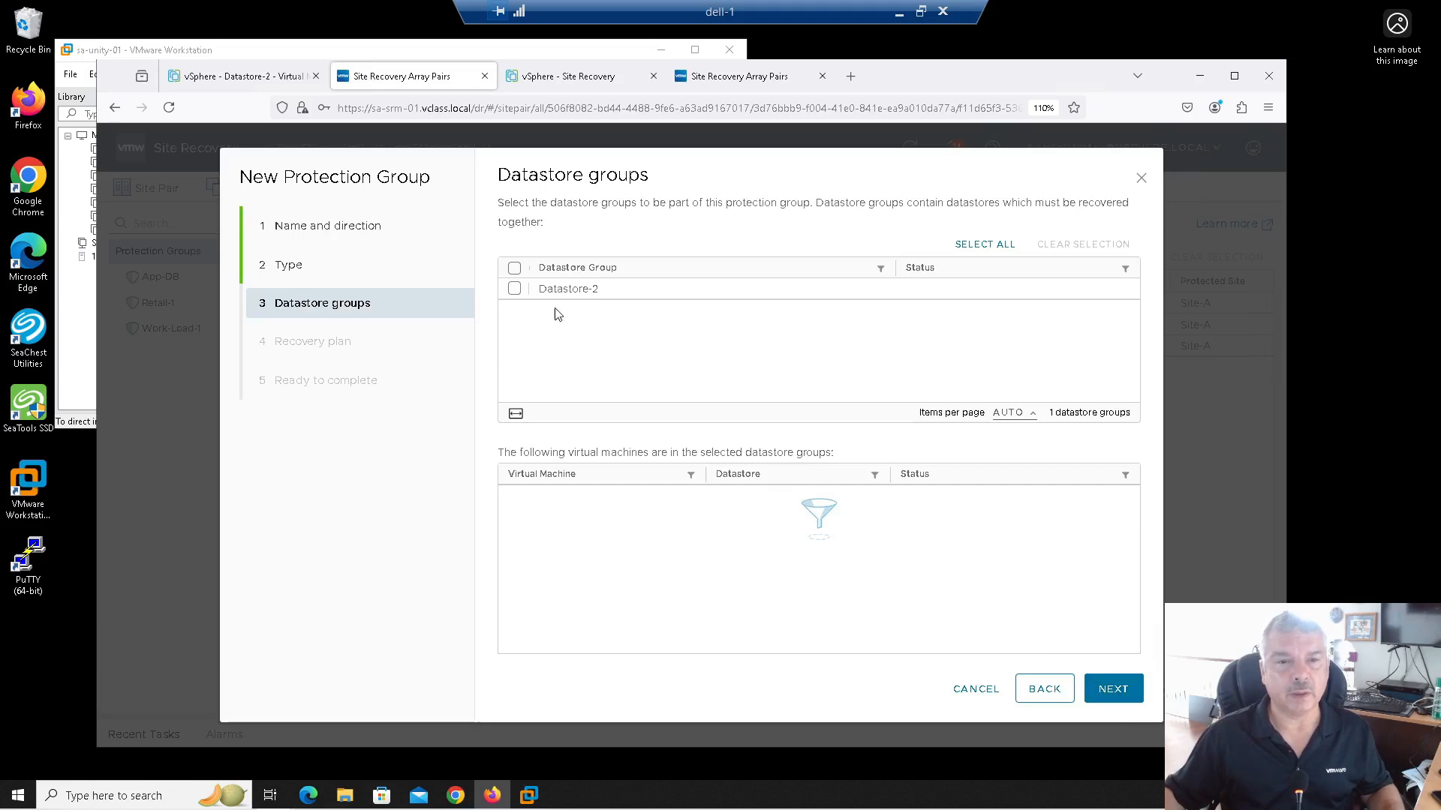
{"action": "left_click", "coordinate": [514, 288]}
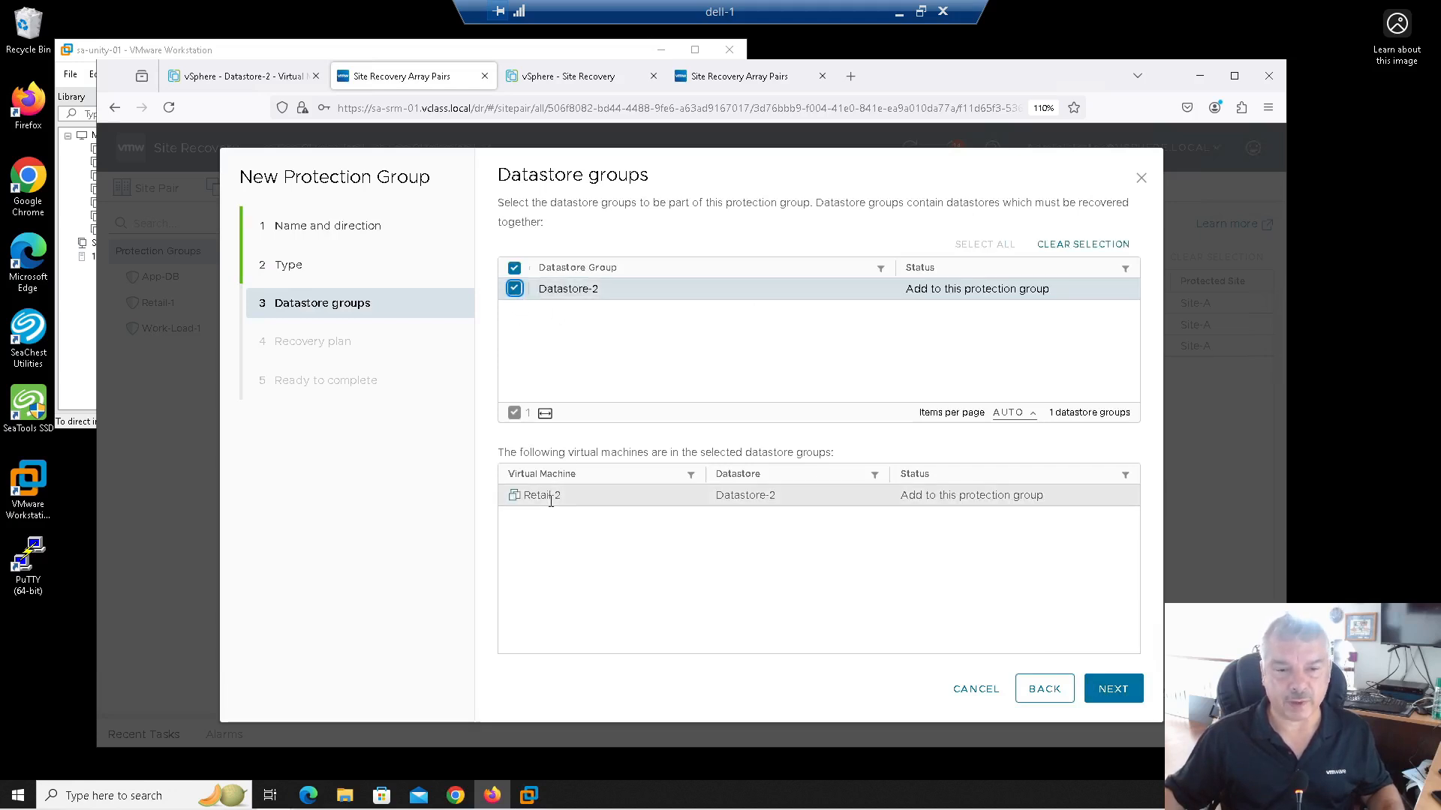
{"action": "left_click", "coordinate": [1099, 694]}
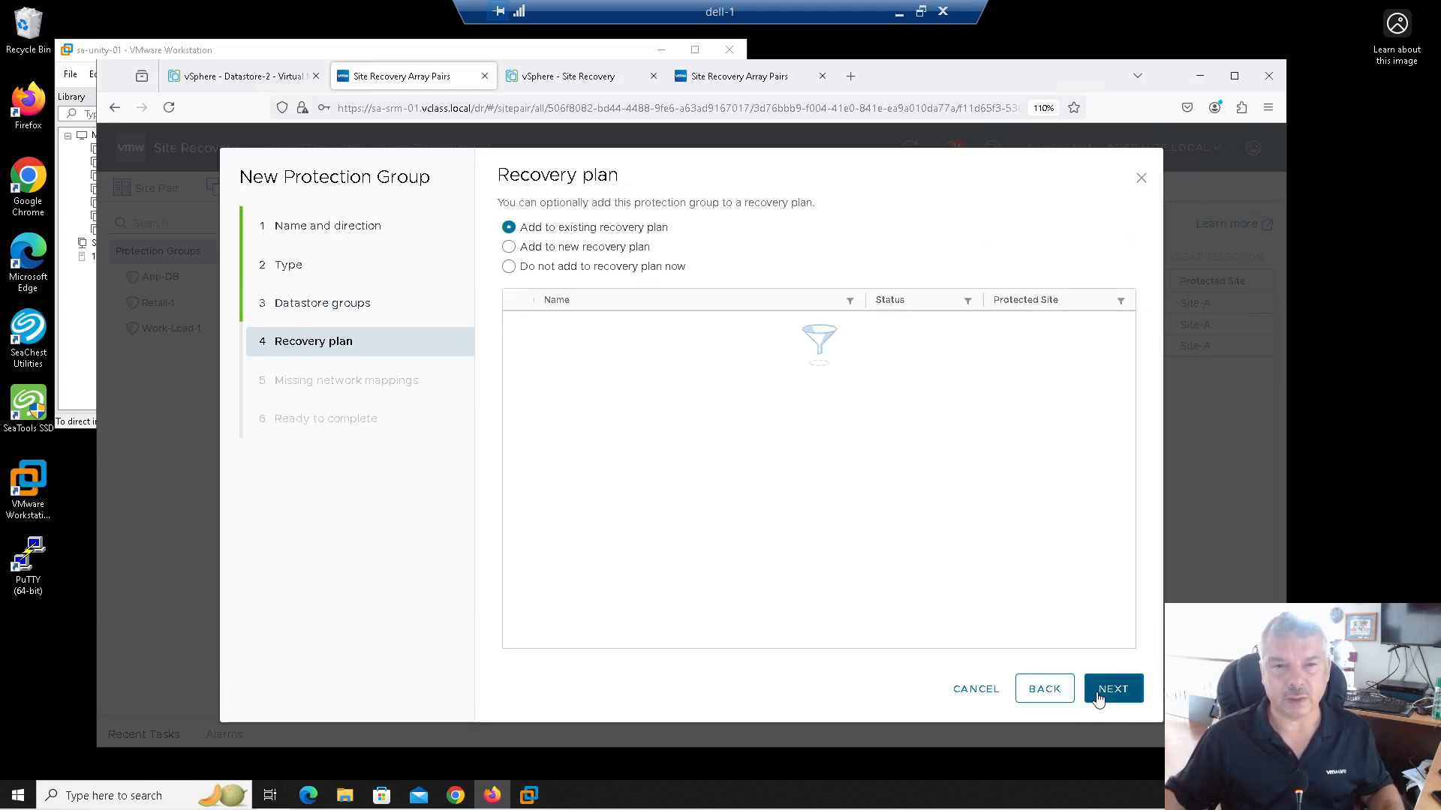
{"action": "left_click", "coordinate": [548, 268]}
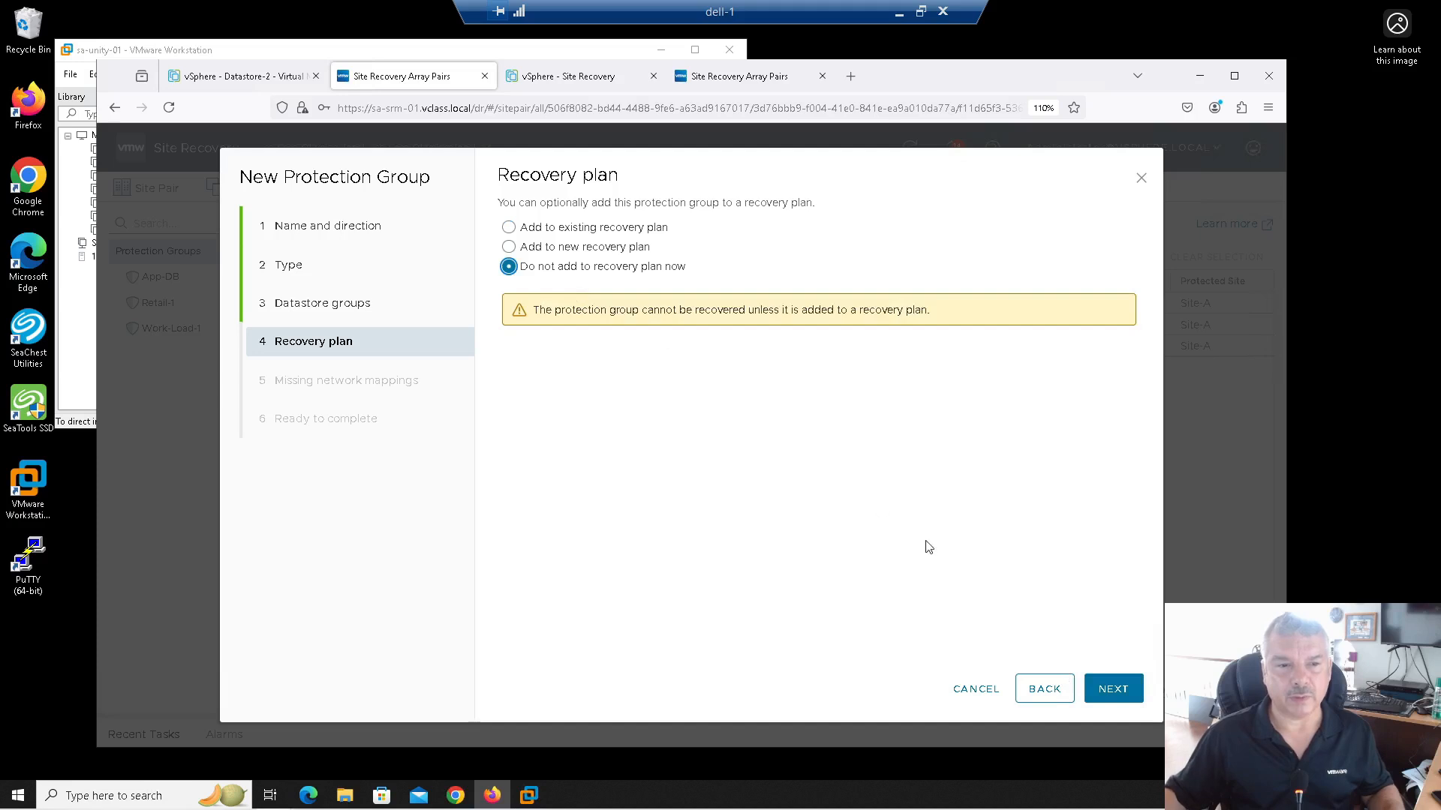
{"action": "left_click", "coordinate": [1115, 695]}
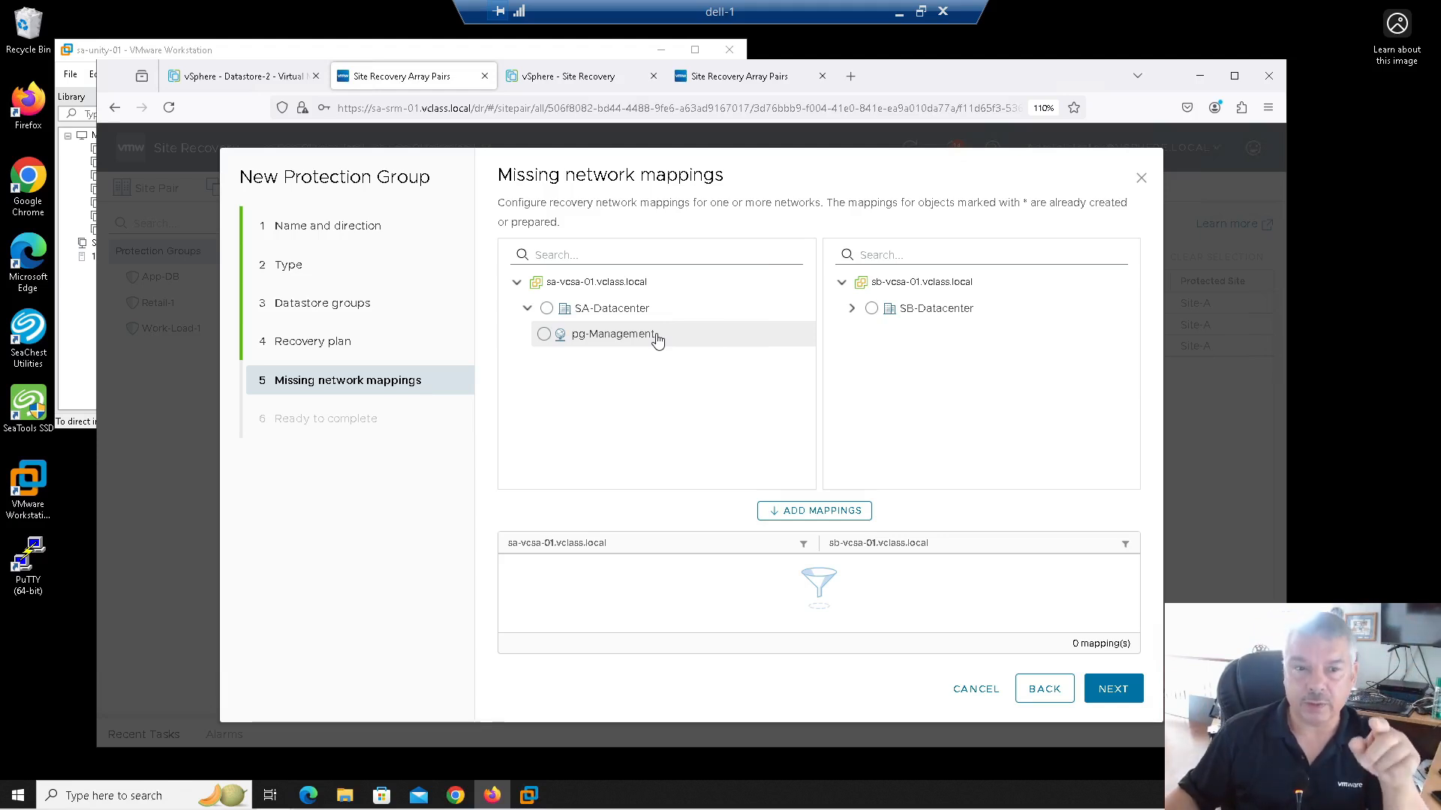
Step: Map pg-Management to pg-Management in SB-Datacenter, then cancel the Retail-2 wizard
{"action": "left_click", "coordinate": [578, 339]}
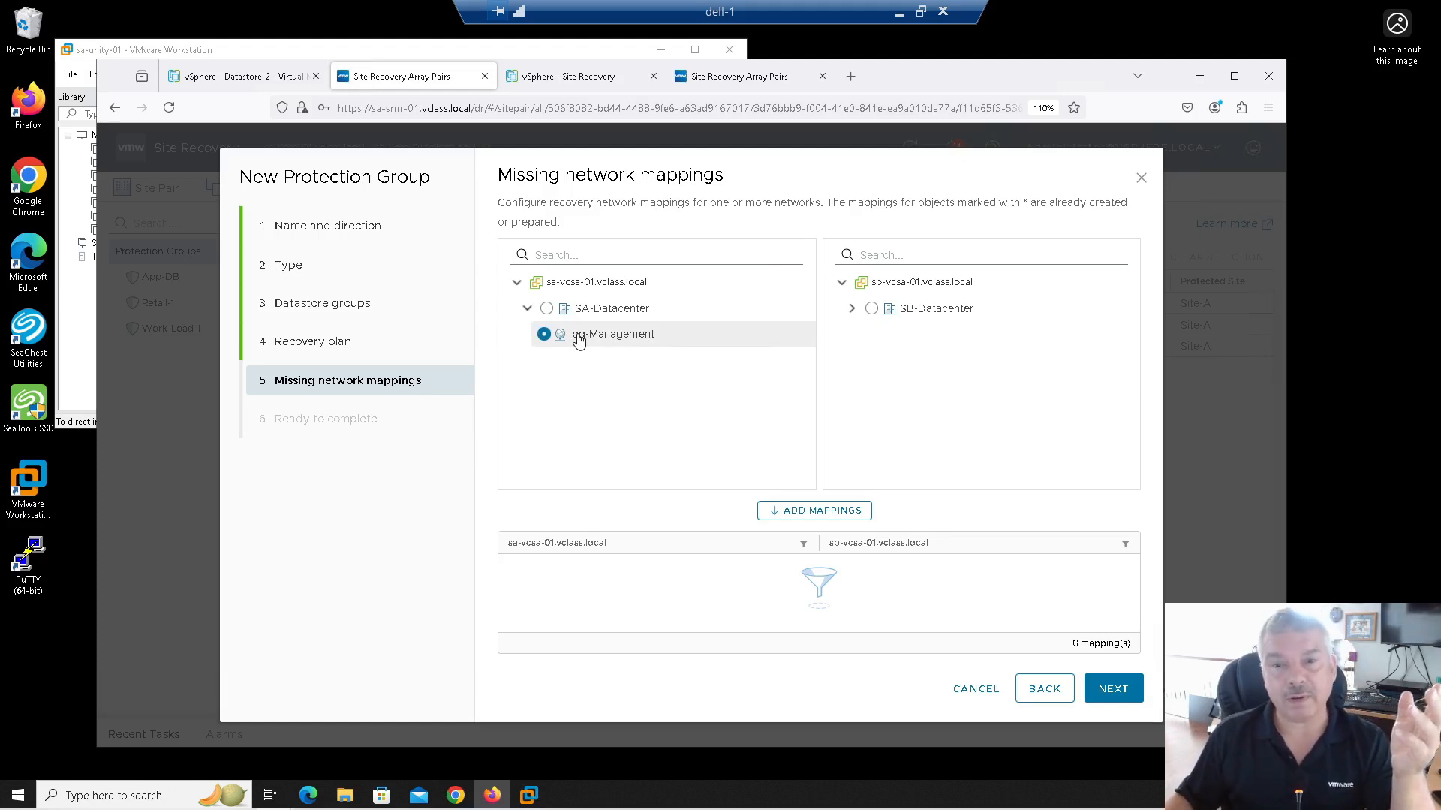
{"action": "left_click", "coordinate": [853, 310]}
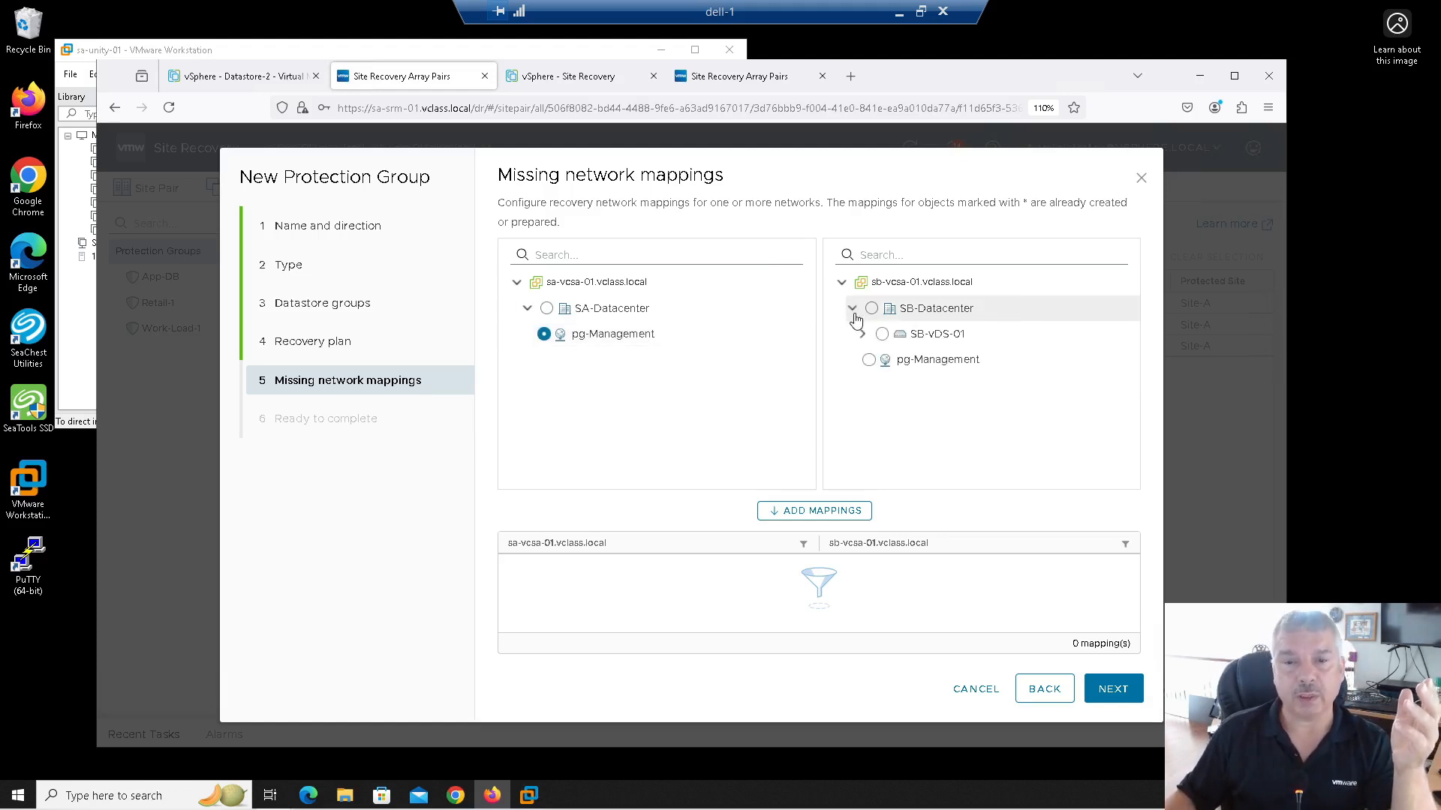
{"action": "left_click", "coordinate": [869, 360]}
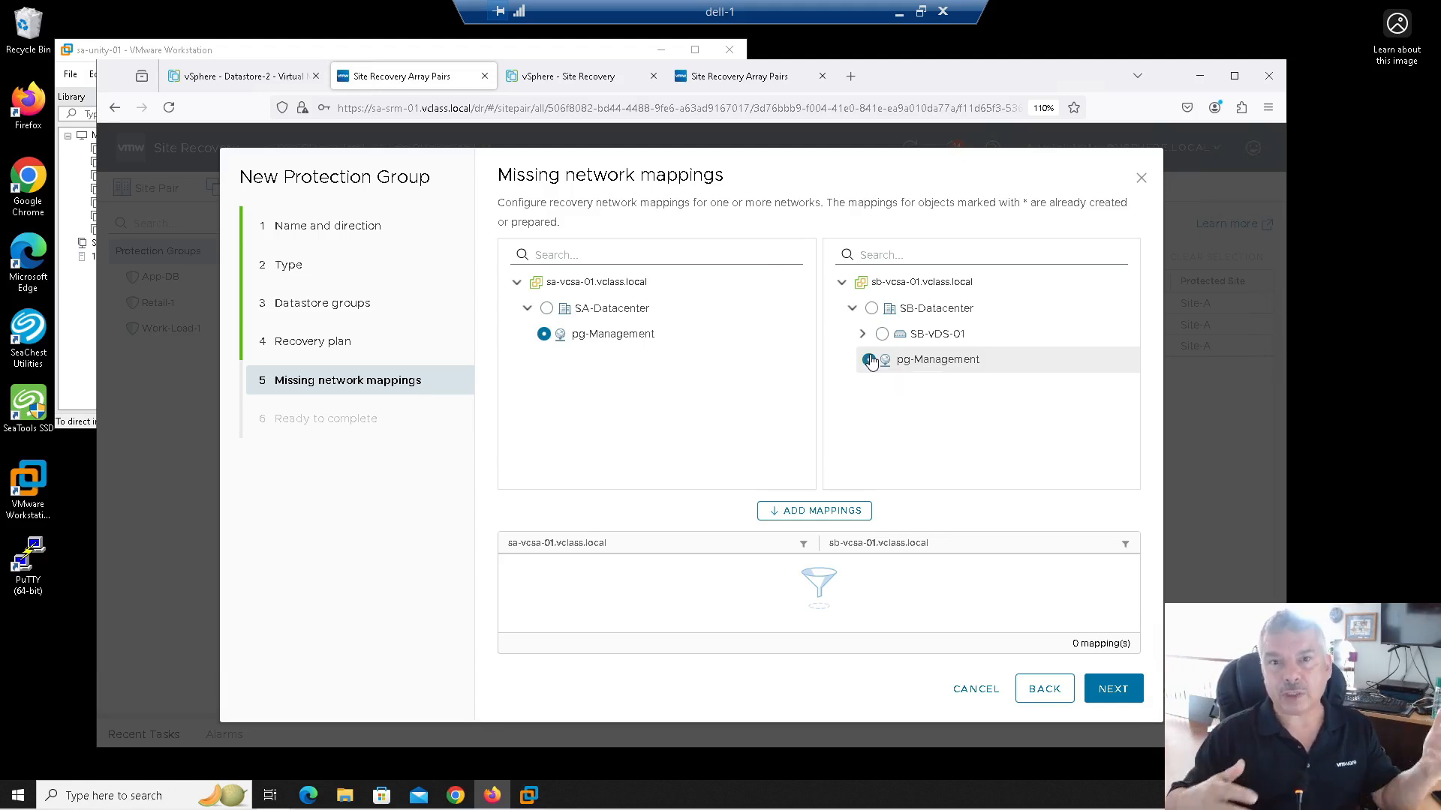
{"action": "left_click", "coordinate": [975, 690]}
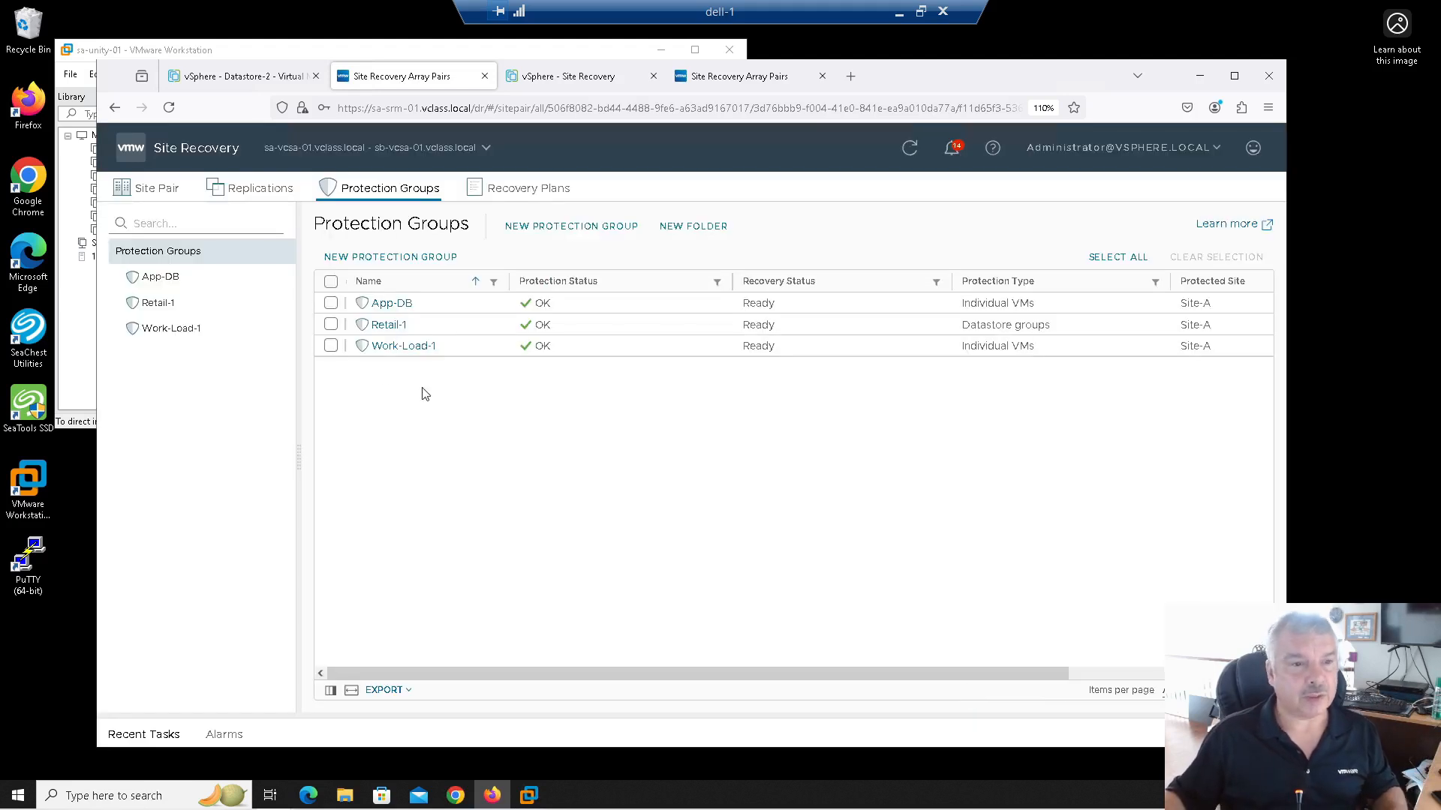
Step: Switch Retail-2's Network adapter 1 from pg-Management to pg-Web in vSphere, then return to Site Recovery
{"action": "left_click", "coordinate": [231, 77]}
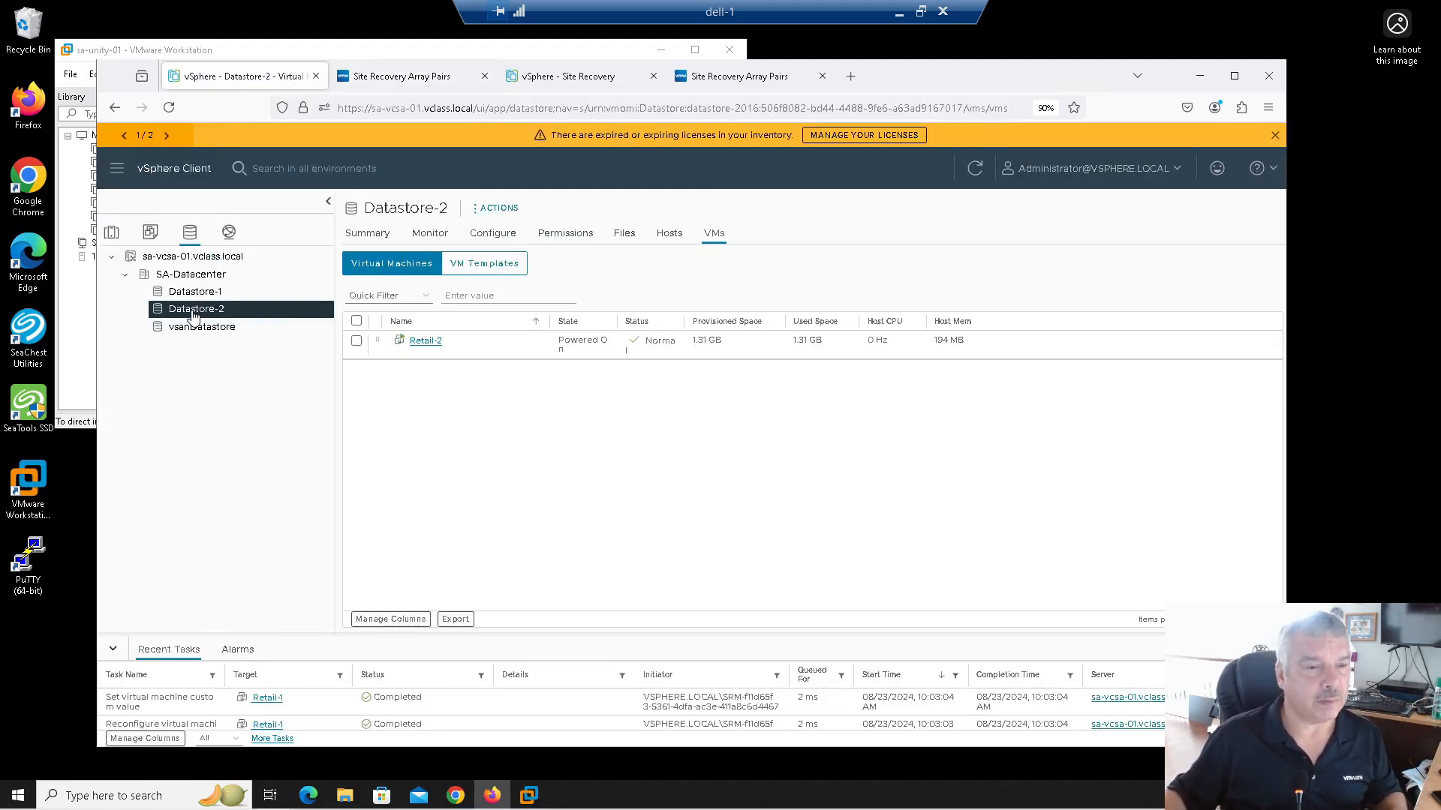
{"action": "left_click", "coordinate": [112, 233]}
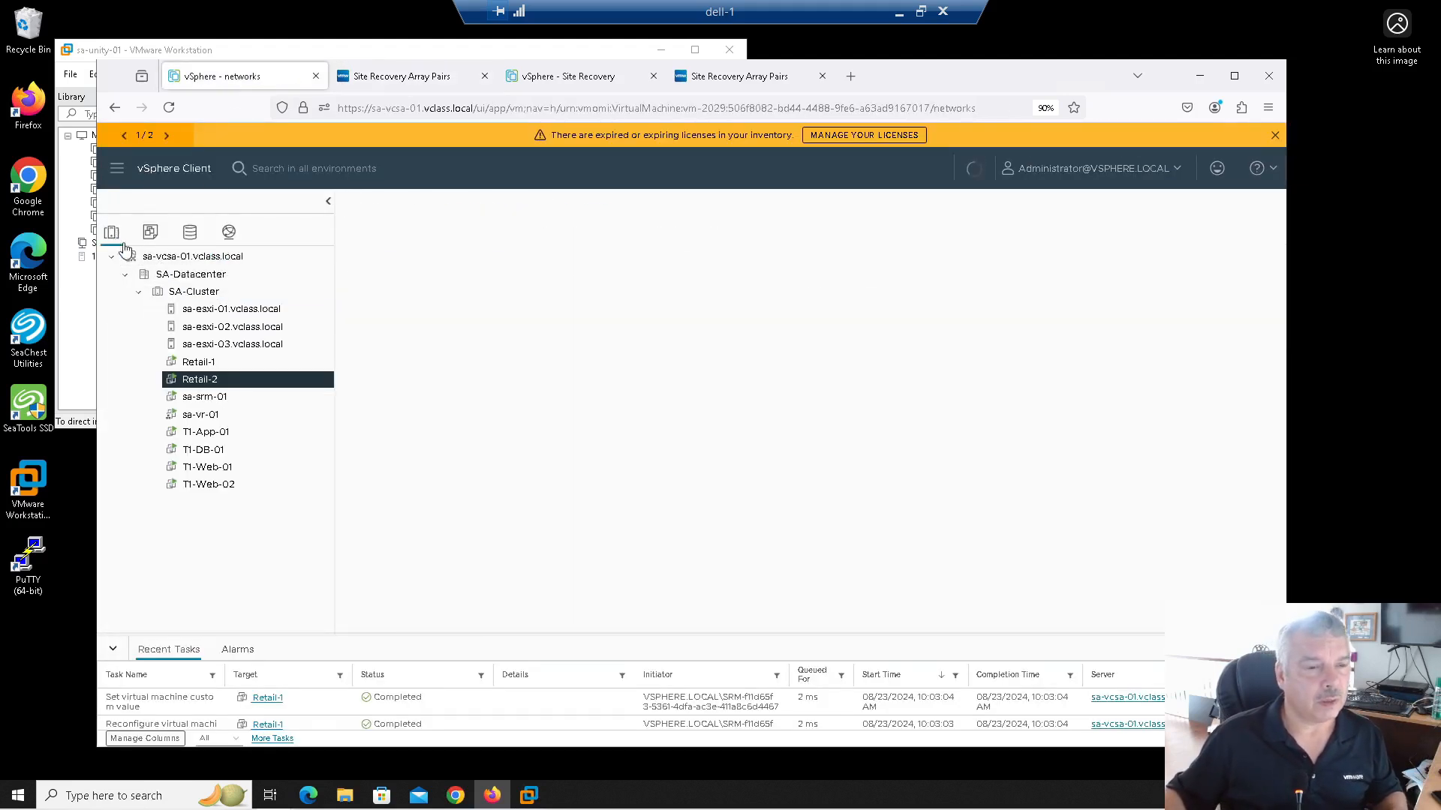
{"action": "right_click", "coordinate": [198, 383]}
{"action": "left_click", "coordinate": [273, 491]}
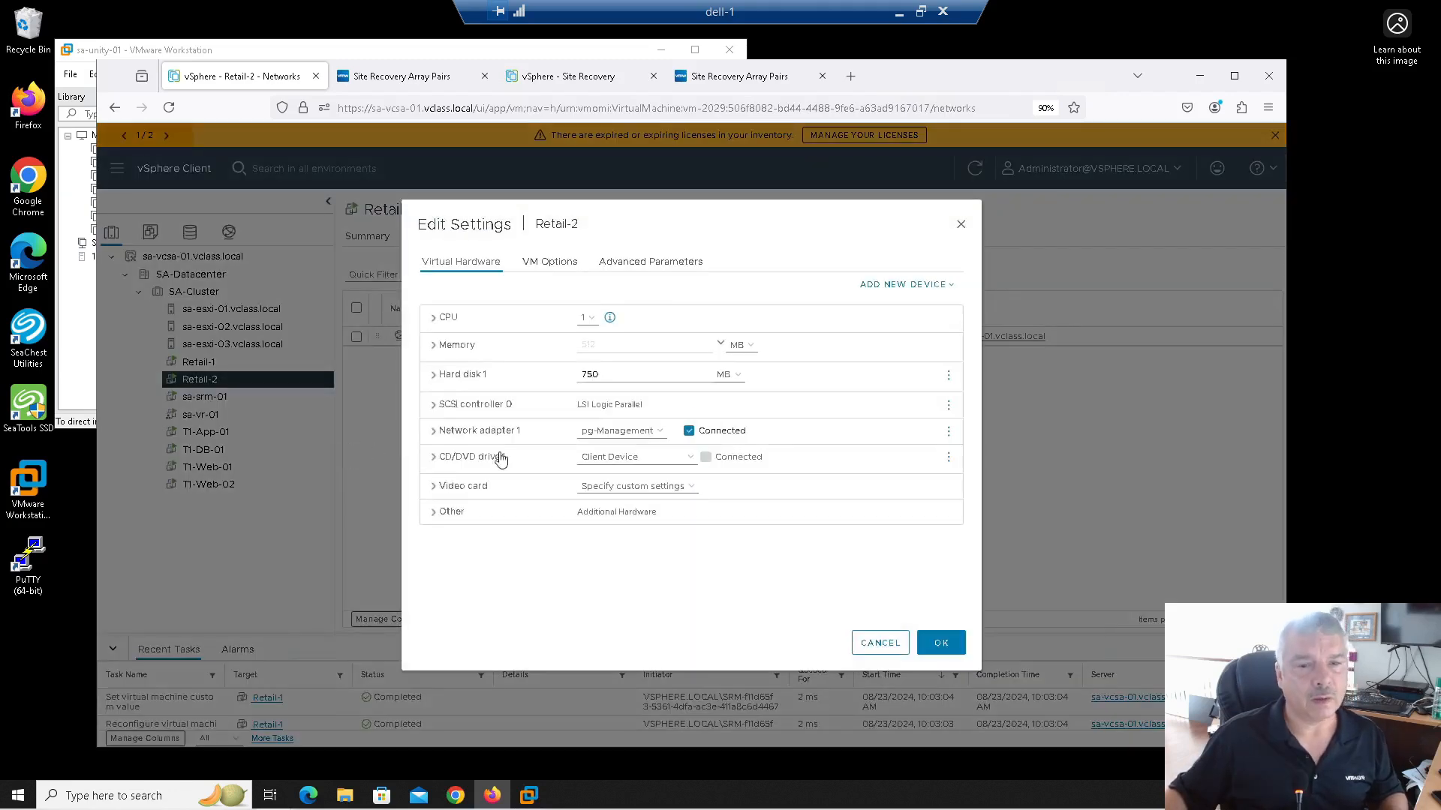
{"action": "left_click", "coordinate": [591, 442]}
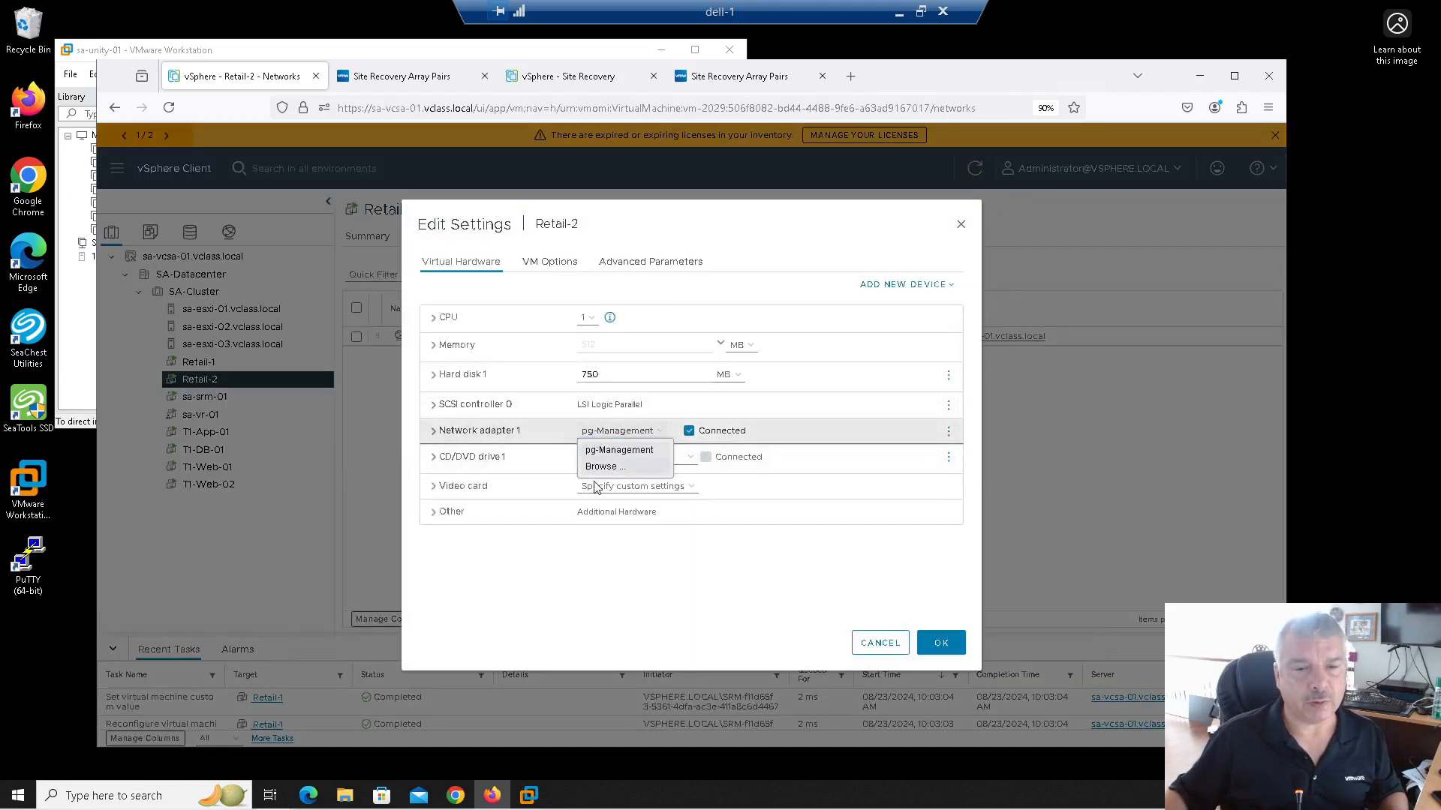
{"action": "left_click", "coordinate": [594, 471]}
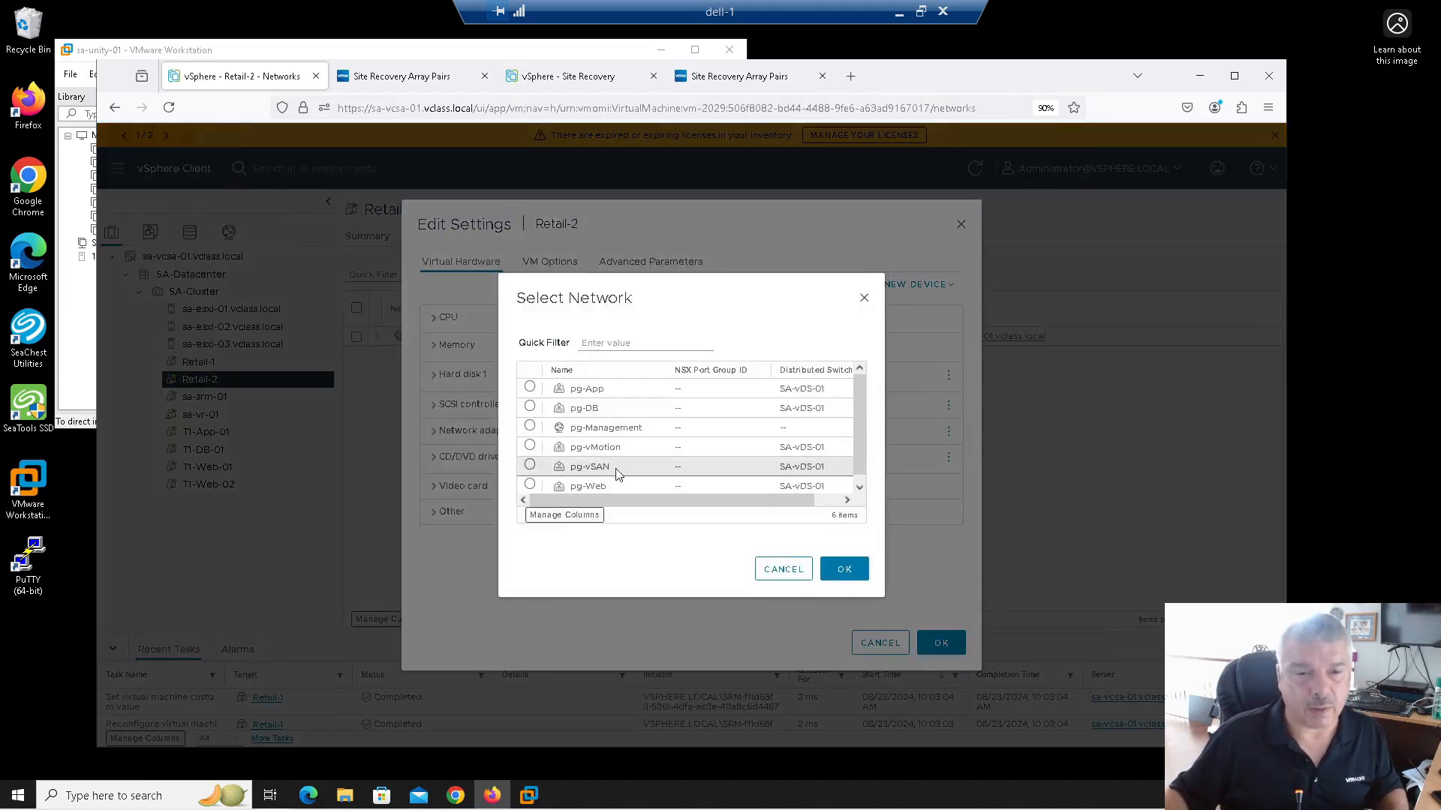
{"action": "left_click", "coordinate": [529, 486]}
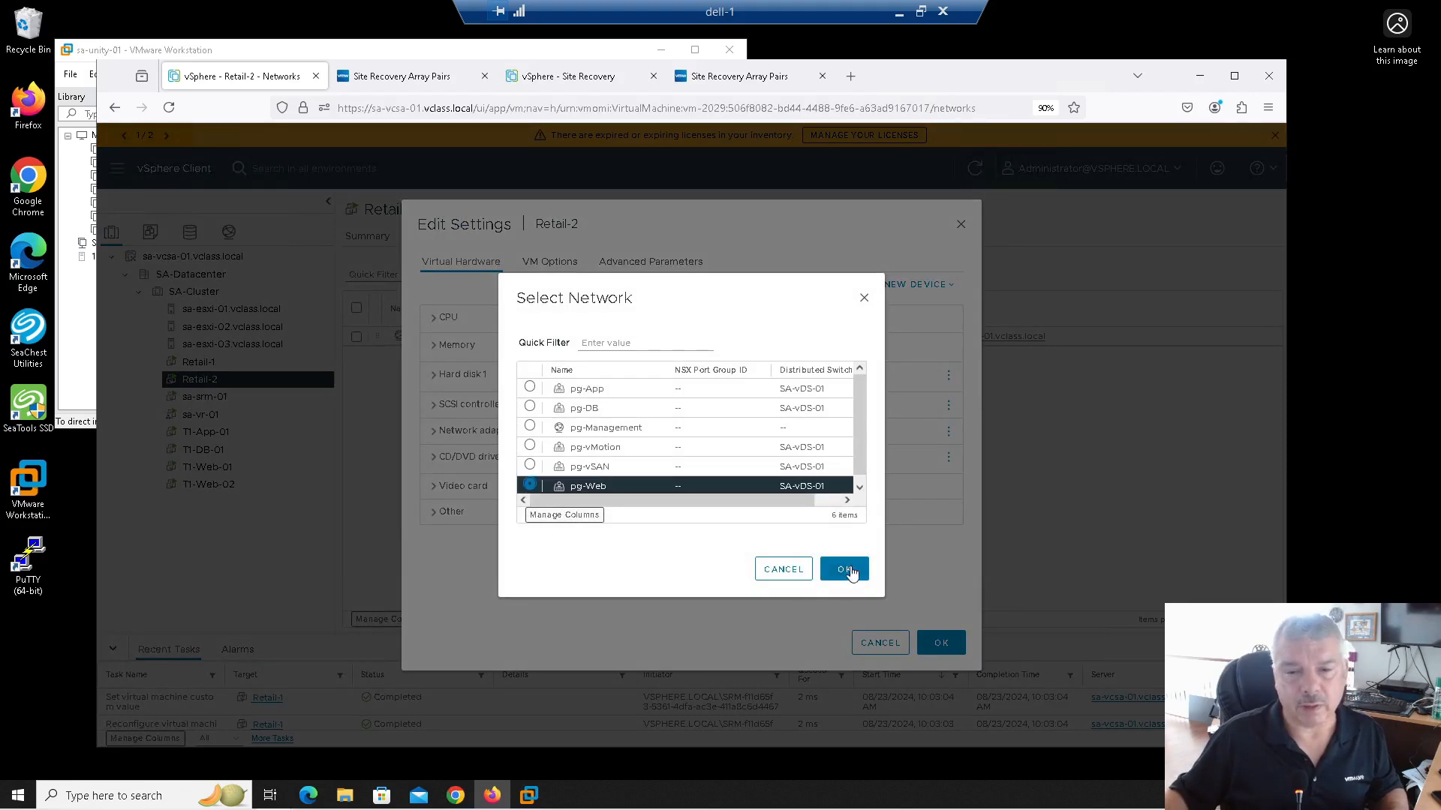
{"action": "left_click", "coordinate": [843, 570]}
{"action": "left_click", "coordinate": [942, 642]}
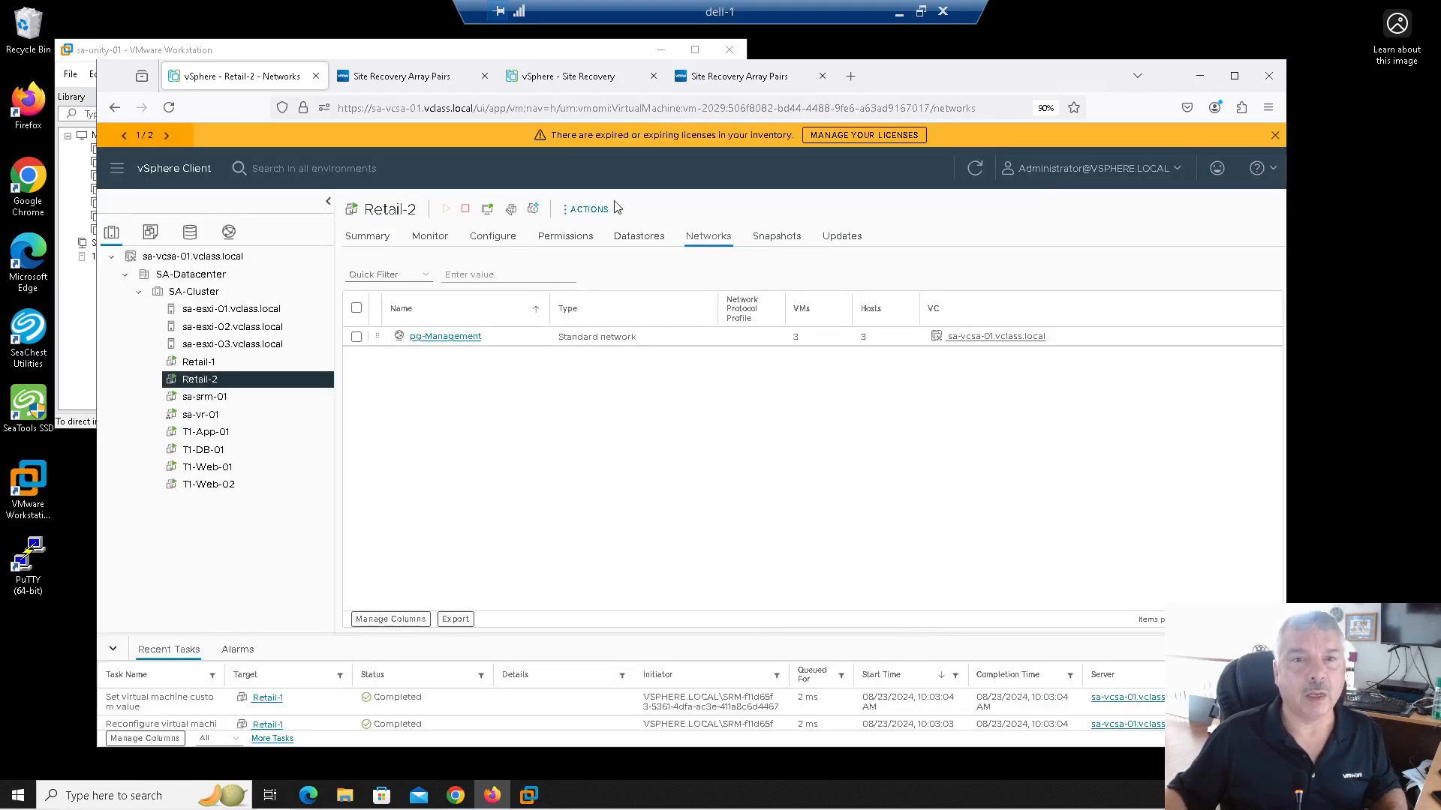
{"action": "left_click", "coordinate": [381, 84]}
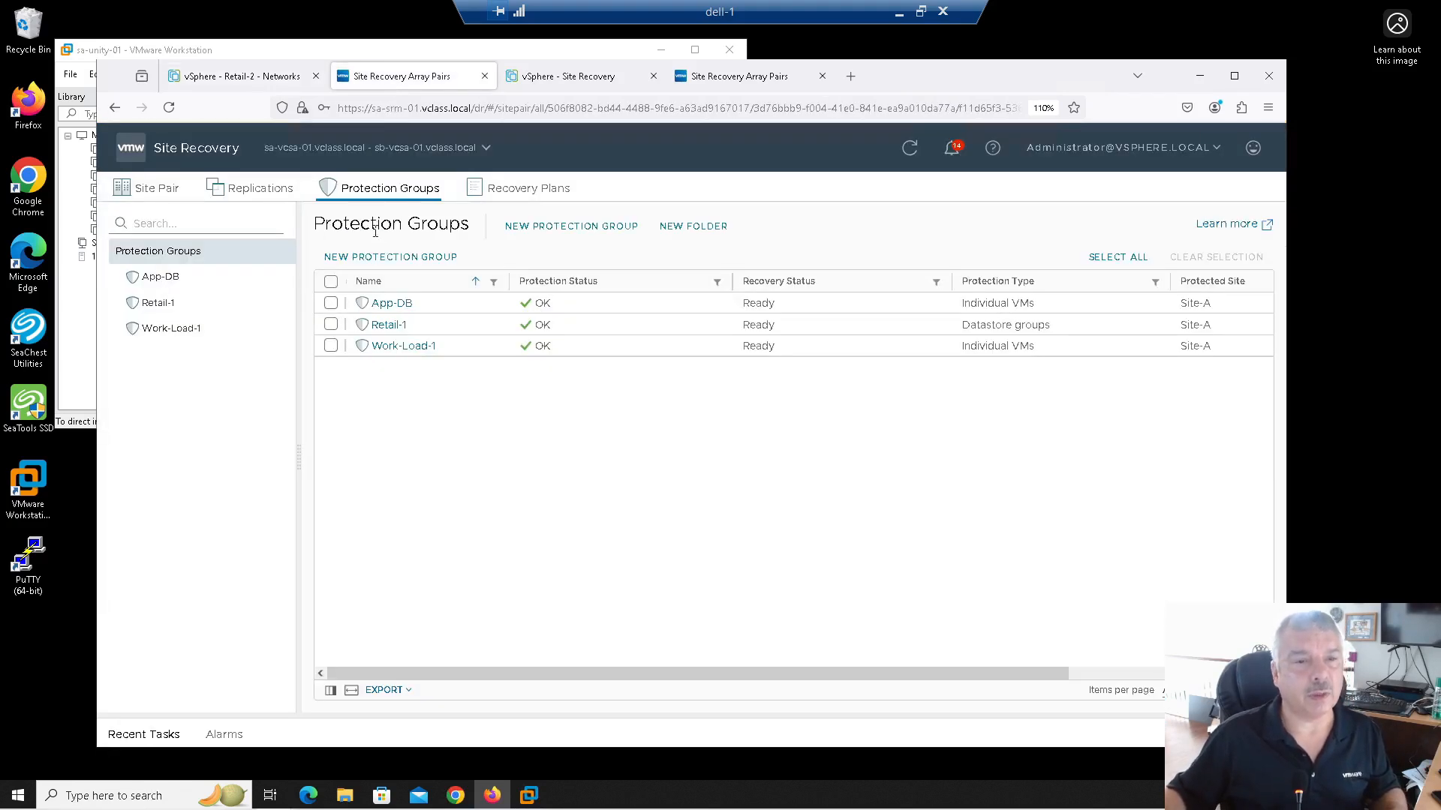
Step: Create the Retail-2 datastore-group protection group on Datastore-2 with no recovery plan, fixing the 'Retail-32' typo
{"action": "left_click", "coordinate": [376, 256]}
{"action": "left_click", "coordinate": [734, 237]}
{"action": "type", "text": "Retail-32"}
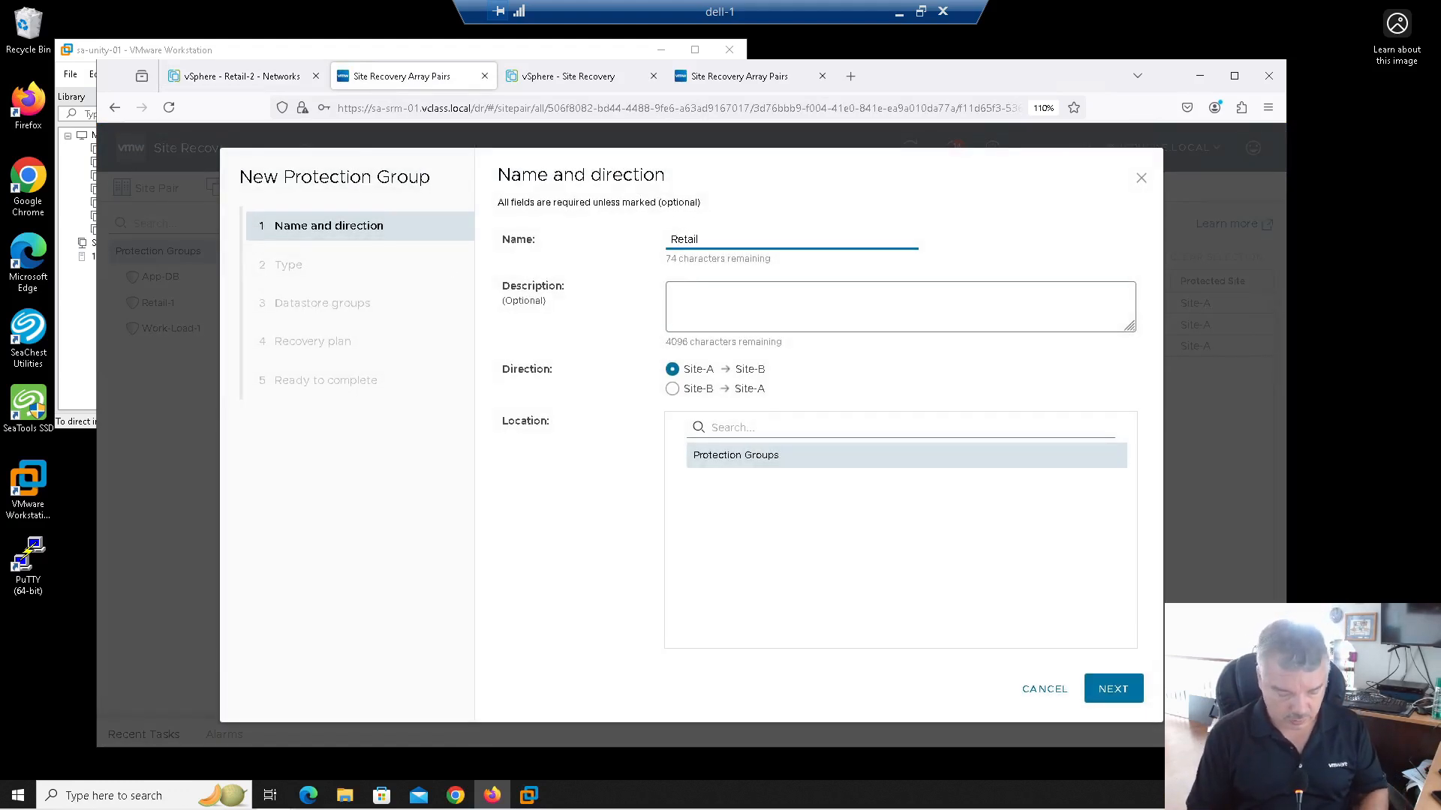
{"action": "key", "text": "Left"}
{"action": "key", "text": "BackSpace"}
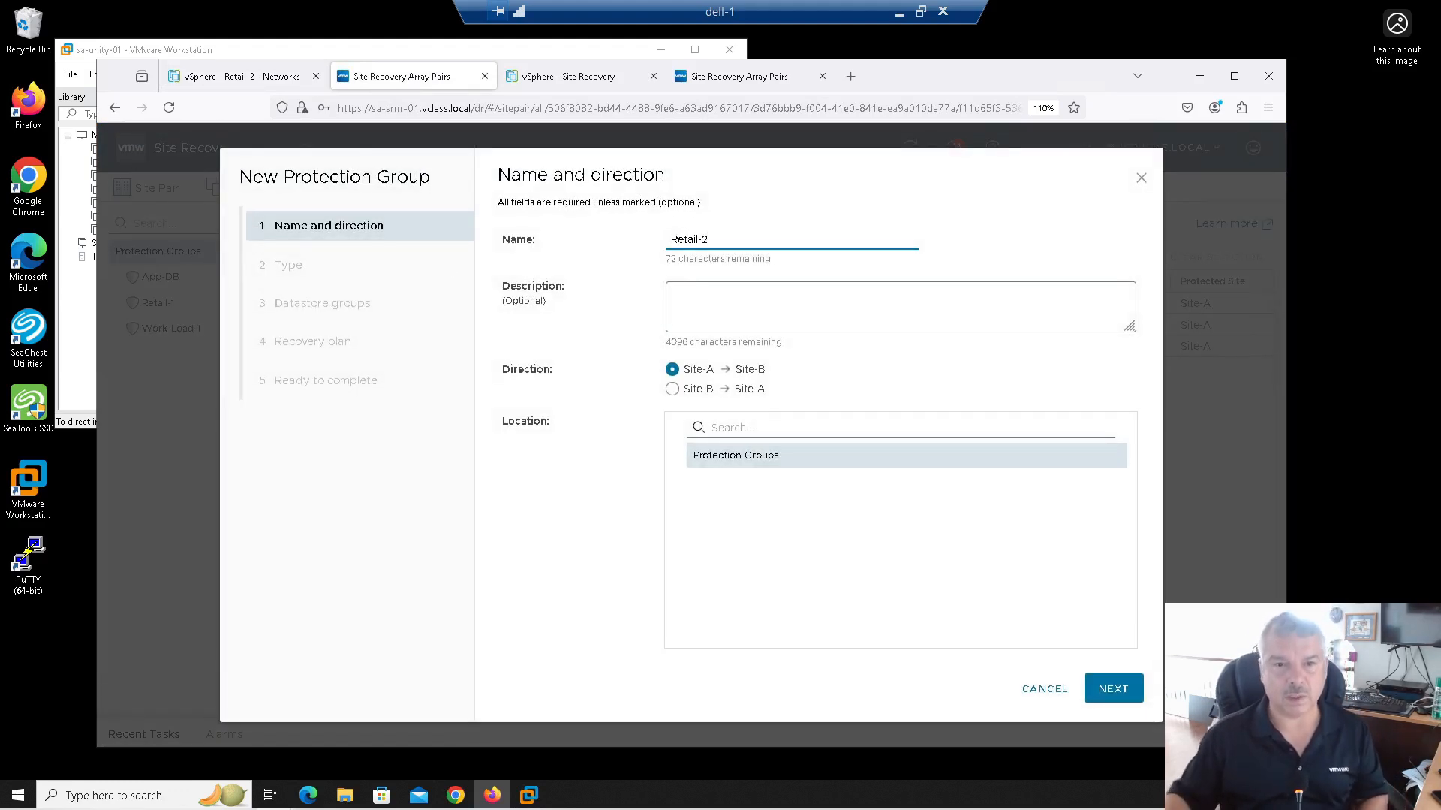
{"action": "left_click", "coordinate": [1128, 697]}
{"action": "left_click", "coordinate": [1103, 691]}
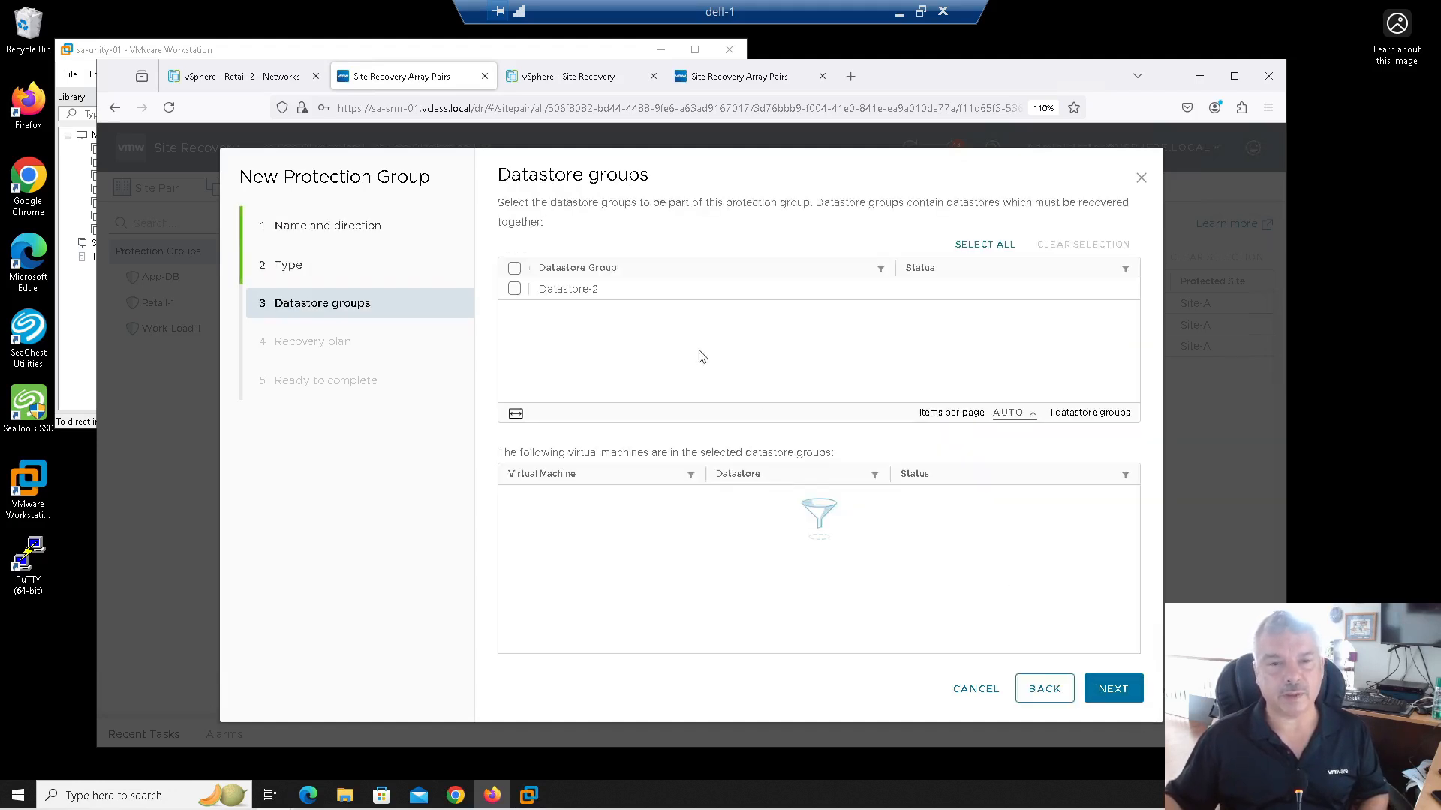
{"action": "left_click", "coordinate": [514, 288]}
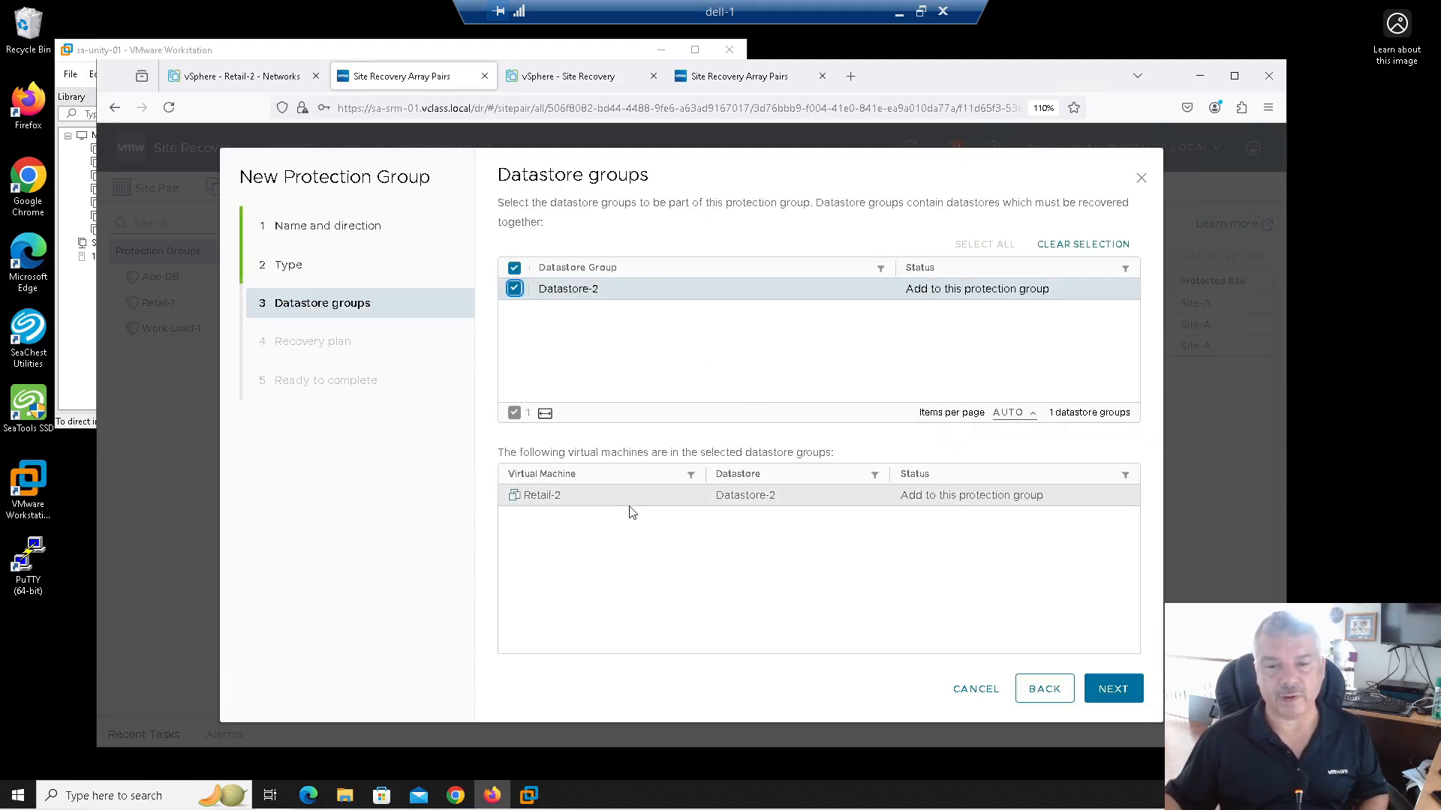
{"action": "left_click", "coordinate": [1106, 688]}
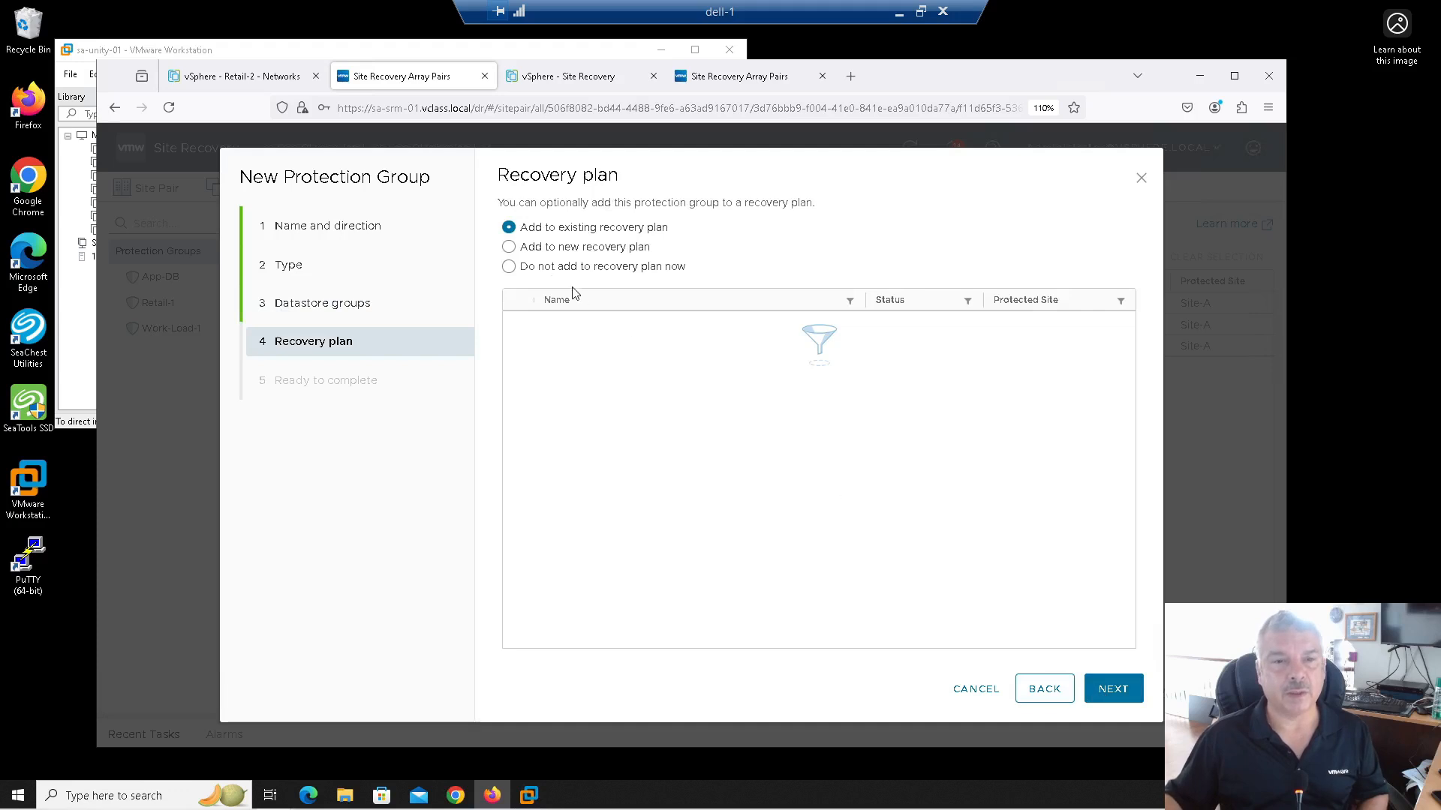
{"action": "left_click", "coordinate": [554, 269]}
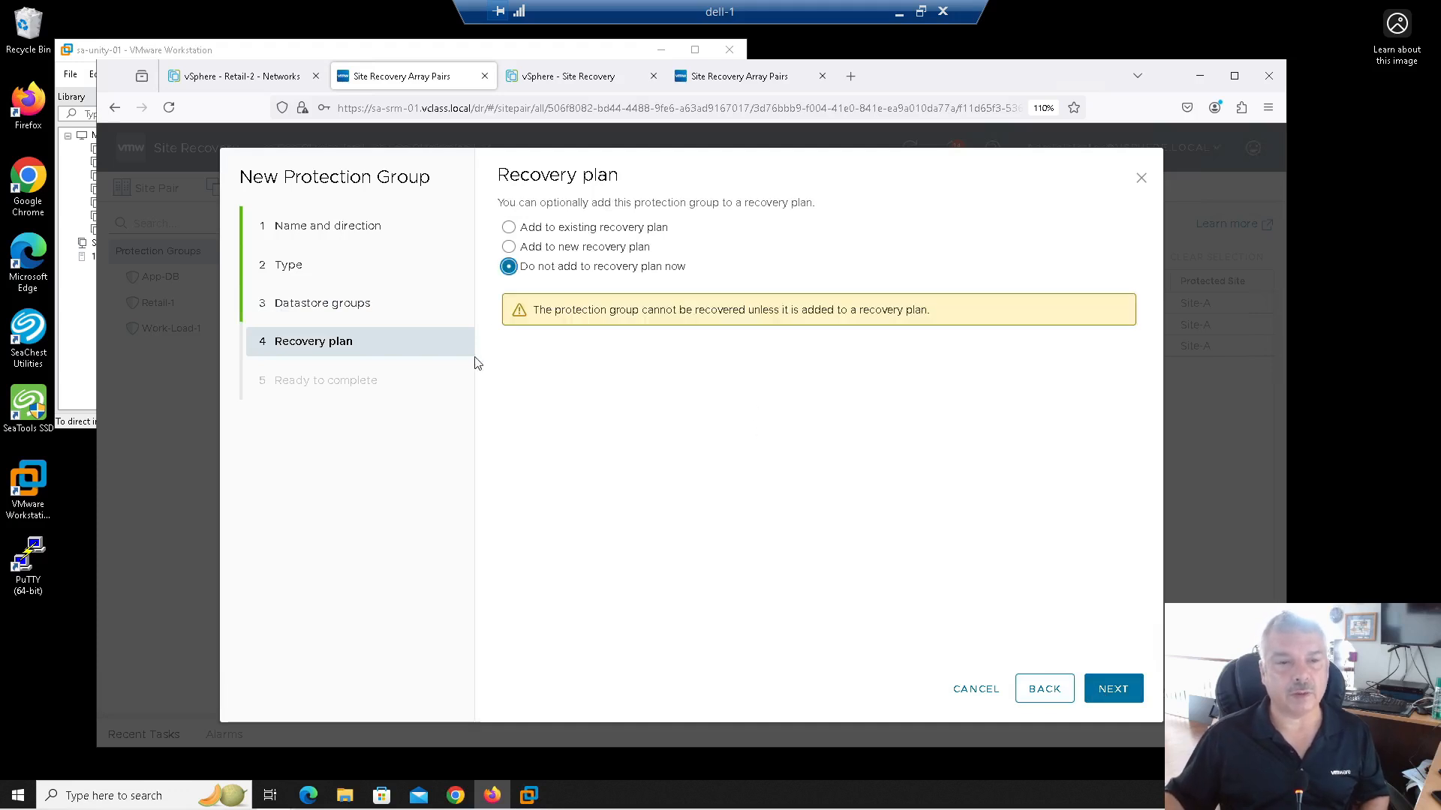
{"action": "left_click", "coordinate": [1103, 698]}
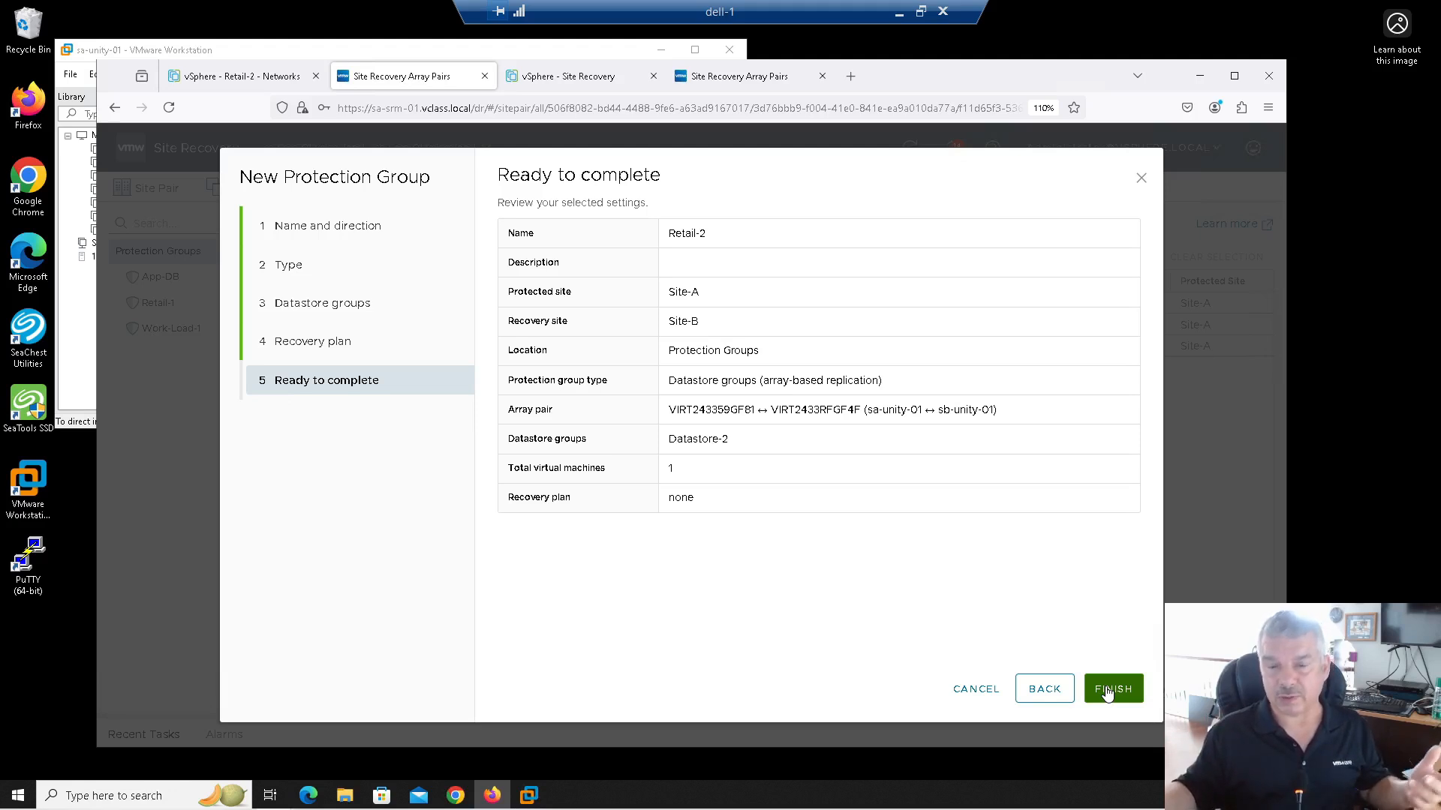
{"action": "left_click", "coordinate": [1113, 689]}
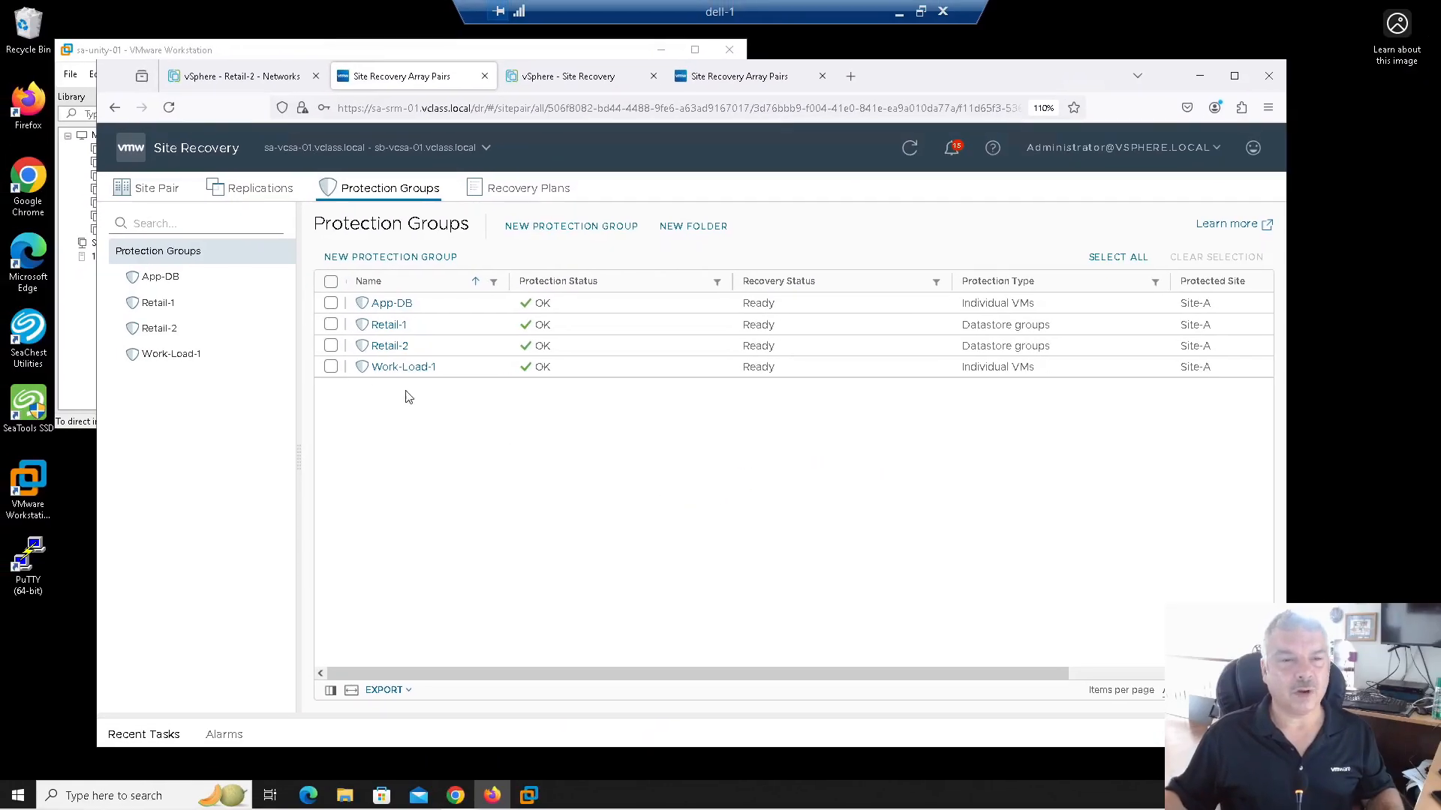
Step: Delete the Retail-1 protection group
{"action": "left_click", "coordinate": [330, 324]}
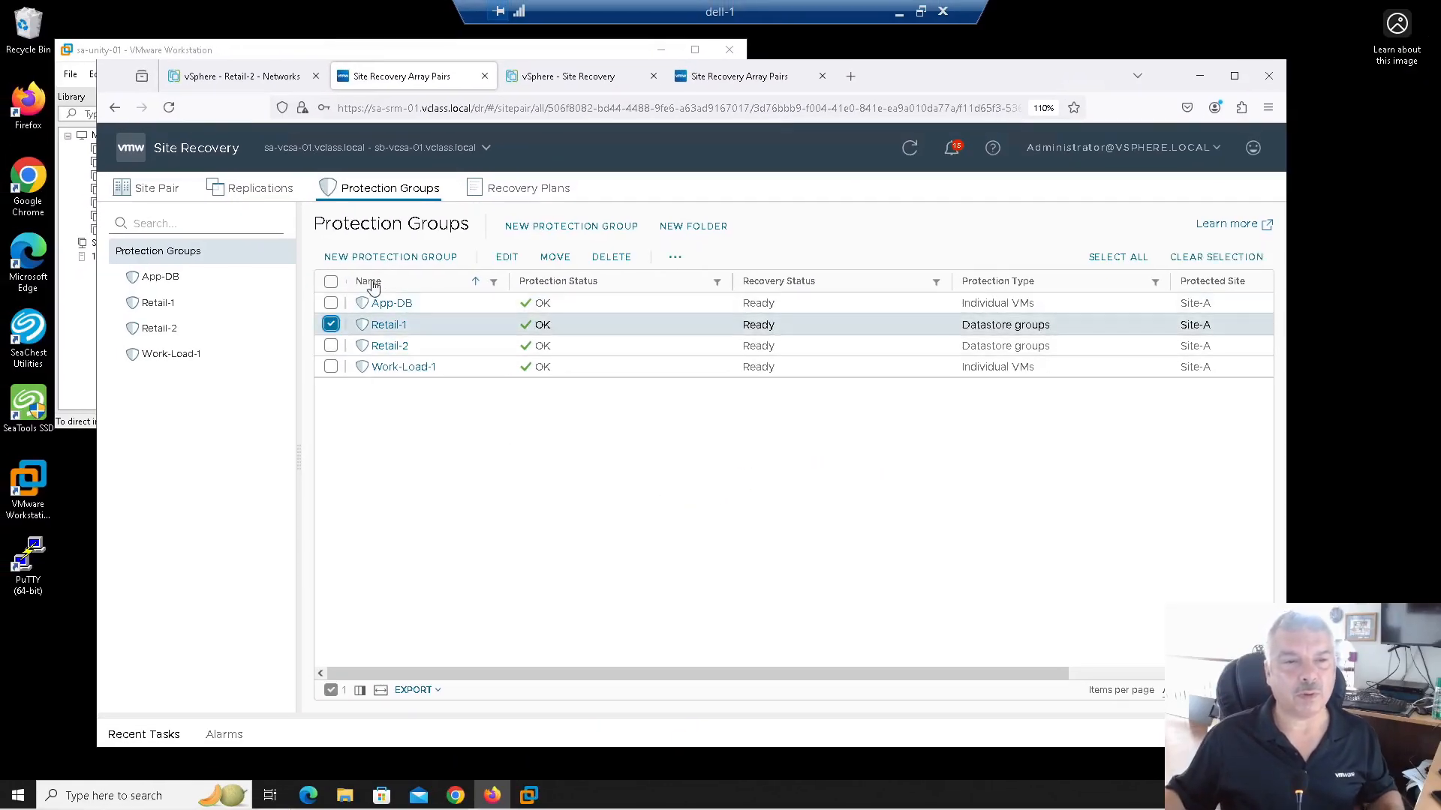
{"action": "left_click", "coordinate": [609, 258]}
{"action": "left_click", "coordinate": [880, 487]}
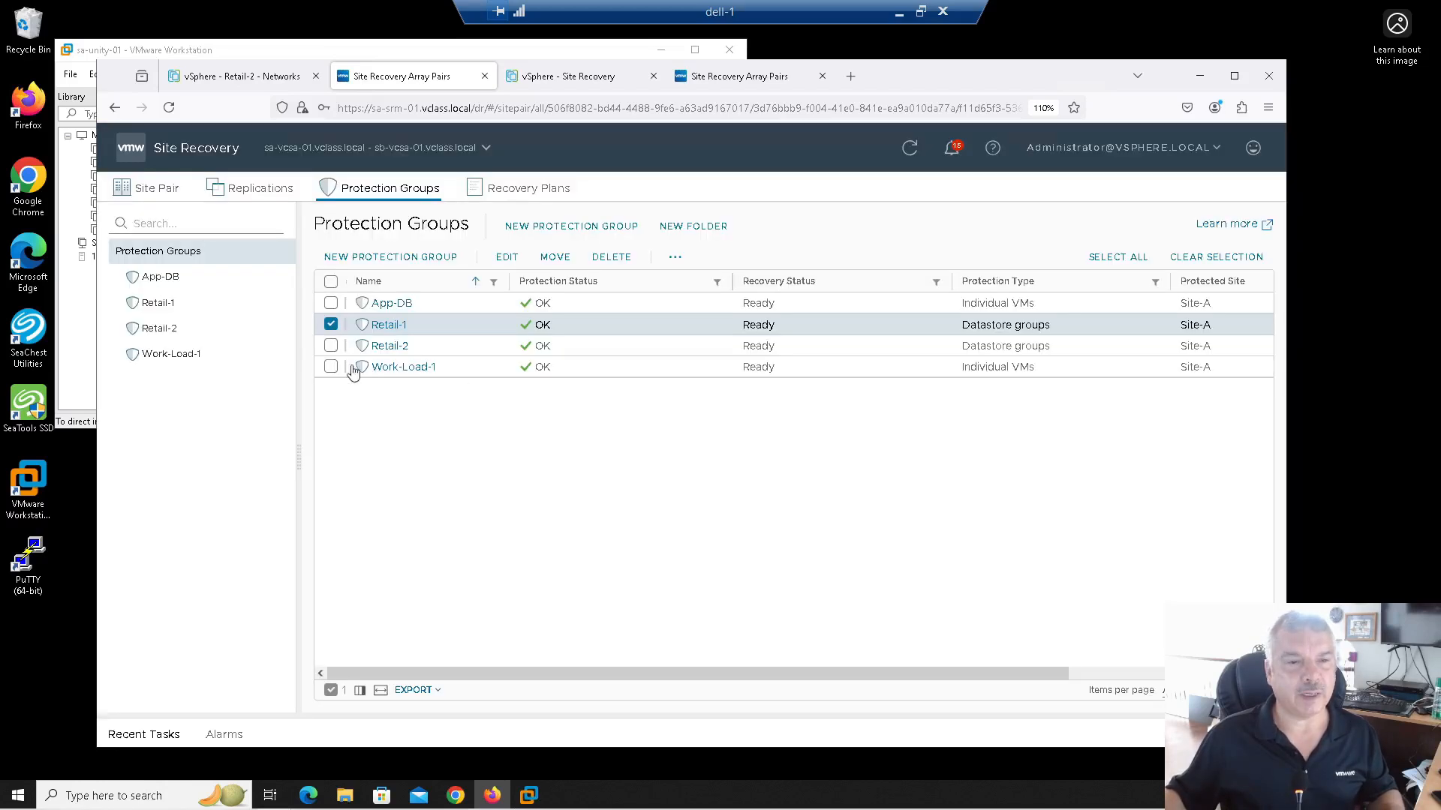
Step: Delete the Retail-2 protection group, then select the Retail-1 VM in the vSphere inventory
{"action": "left_click", "coordinate": [331, 325]}
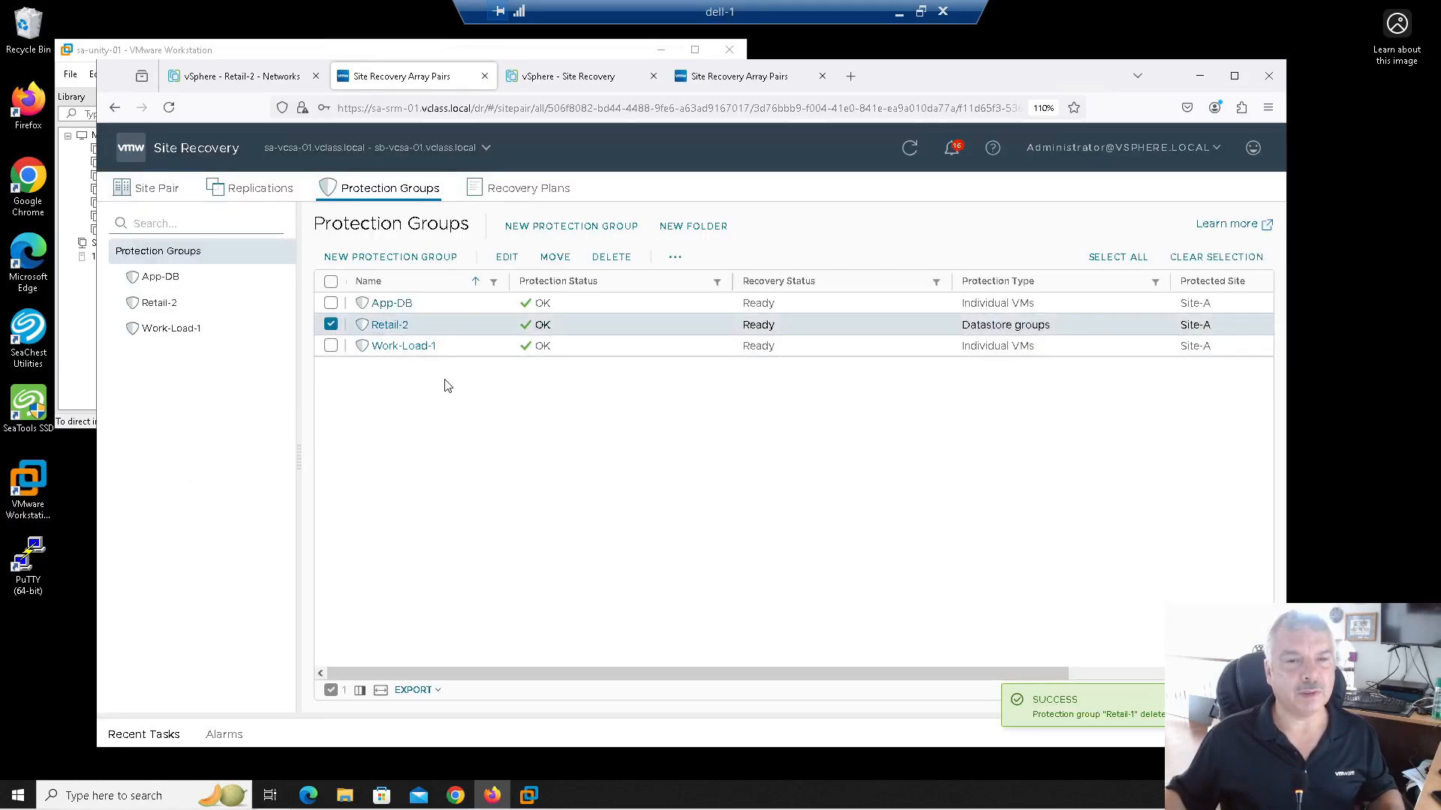
{"action": "left_click", "coordinate": [568, 77]}
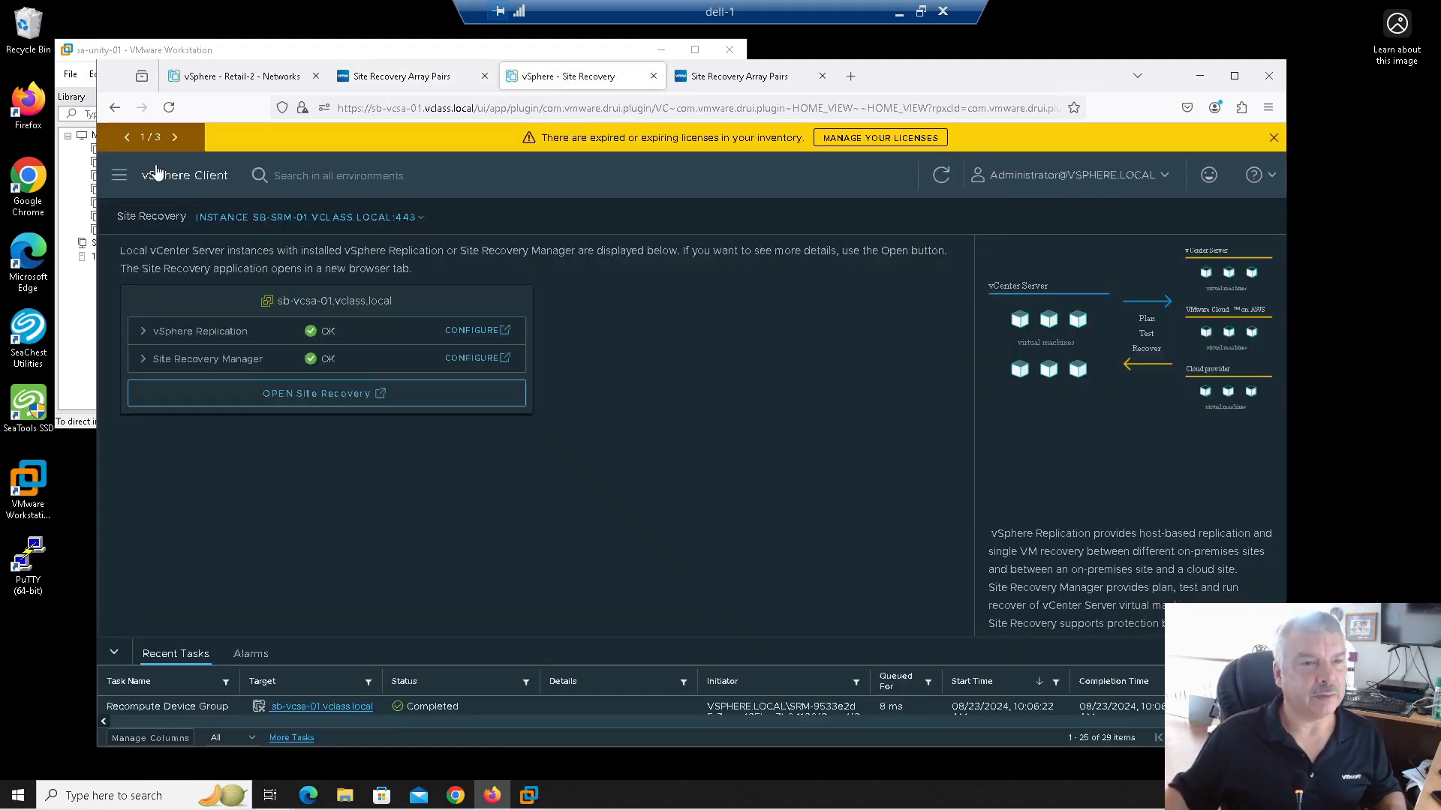
{"action": "left_click", "coordinate": [119, 176]}
{"action": "left_click", "coordinate": [143, 275]}
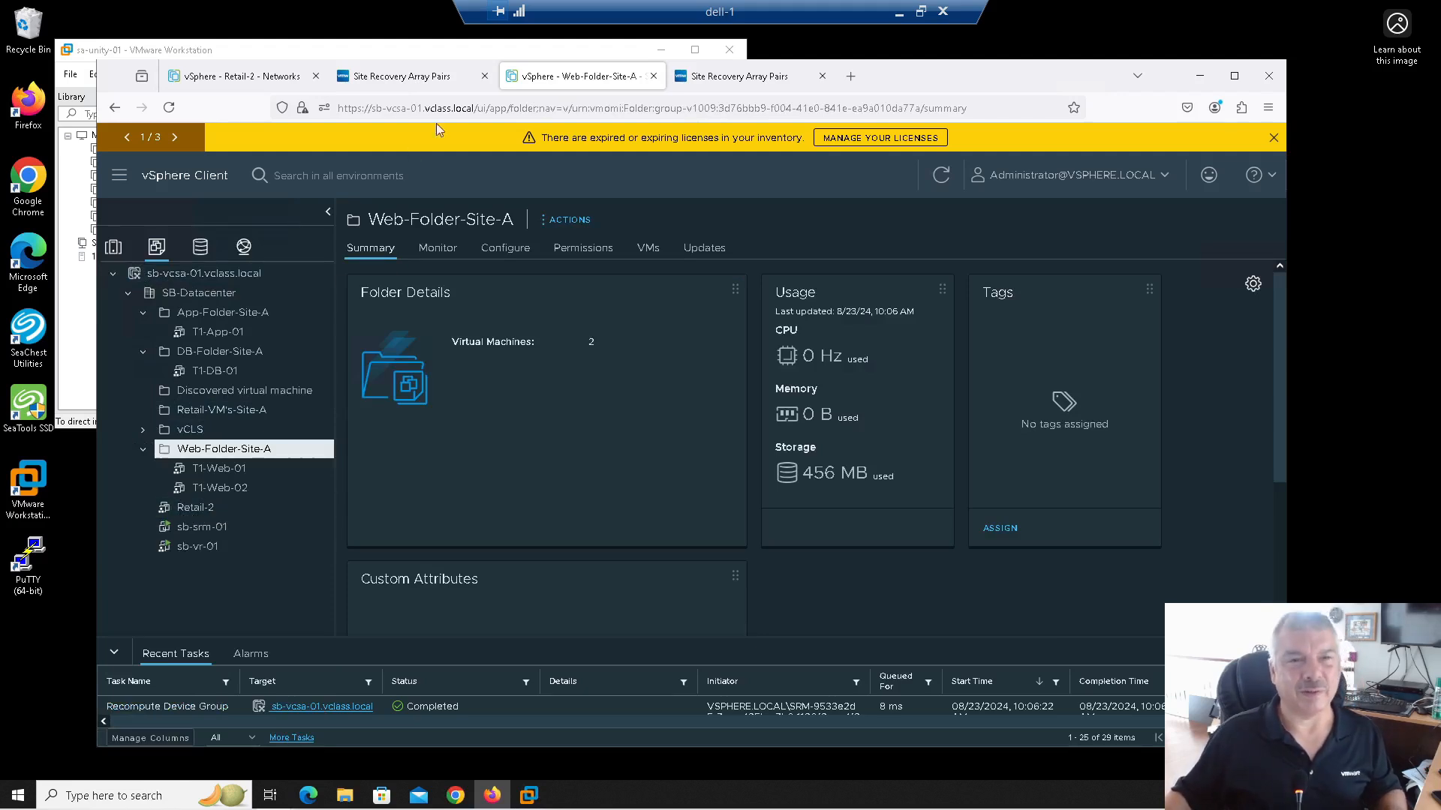
{"action": "left_click", "coordinate": [239, 76]}
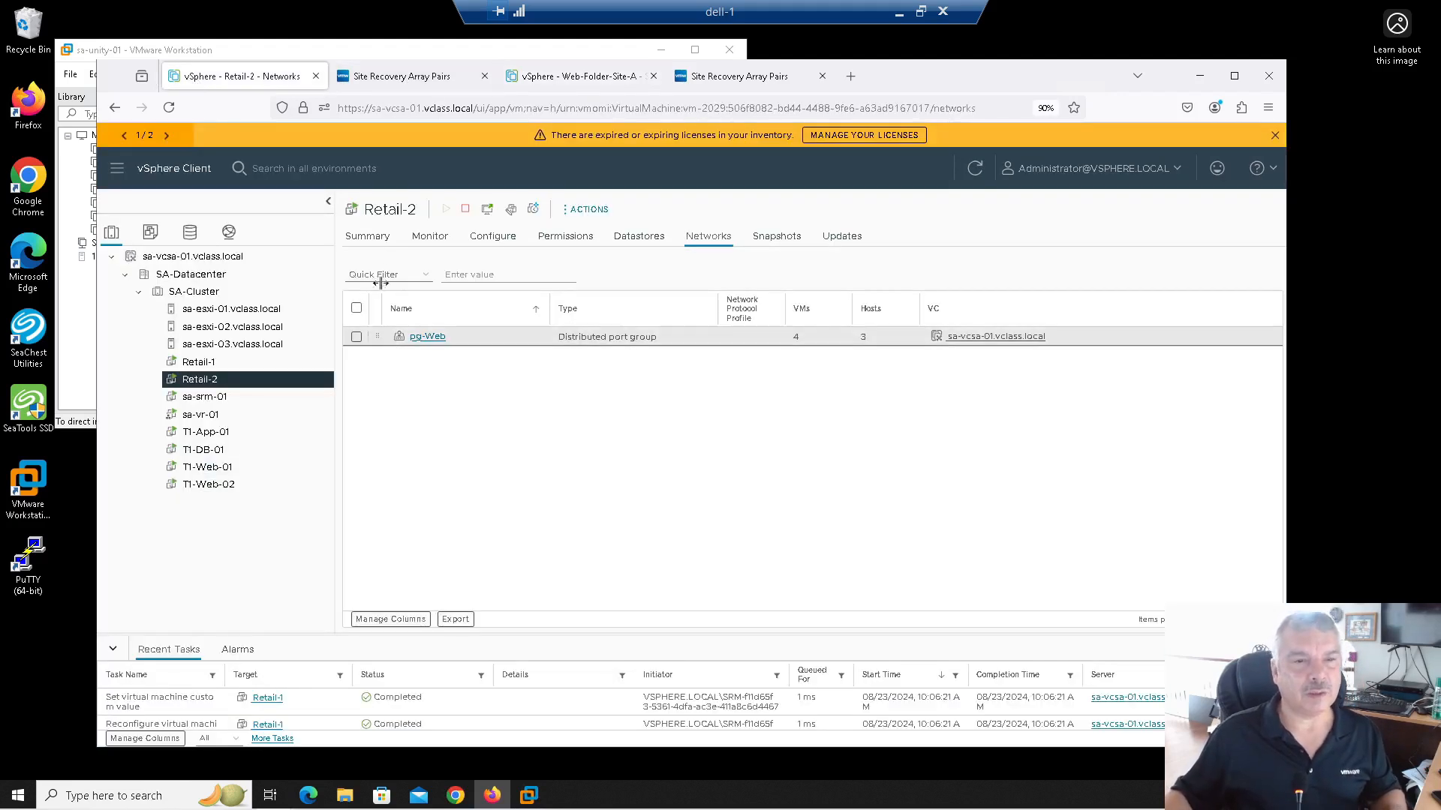
{"action": "left_click", "coordinate": [402, 76]}
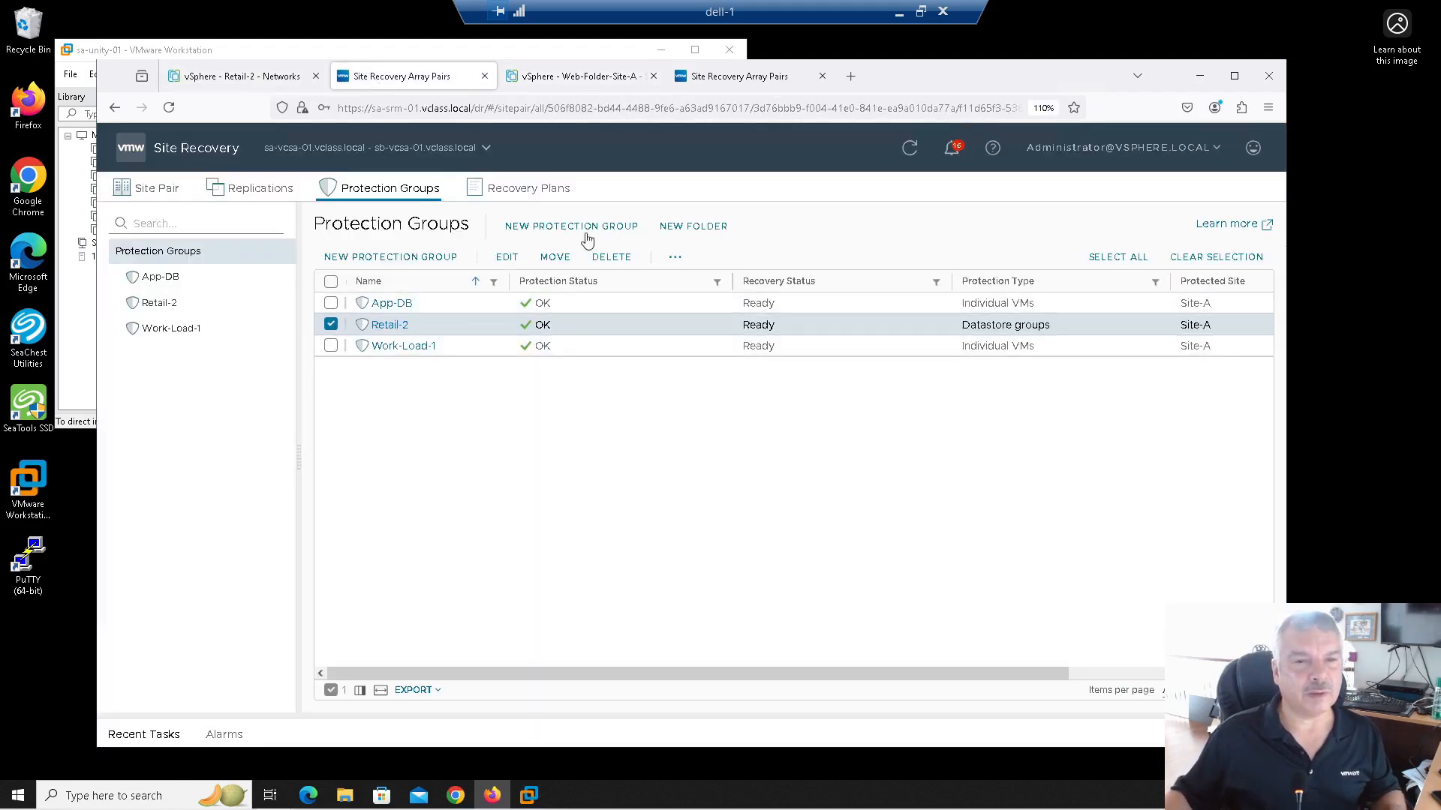
{"action": "left_click", "coordinate": [611, 256]}
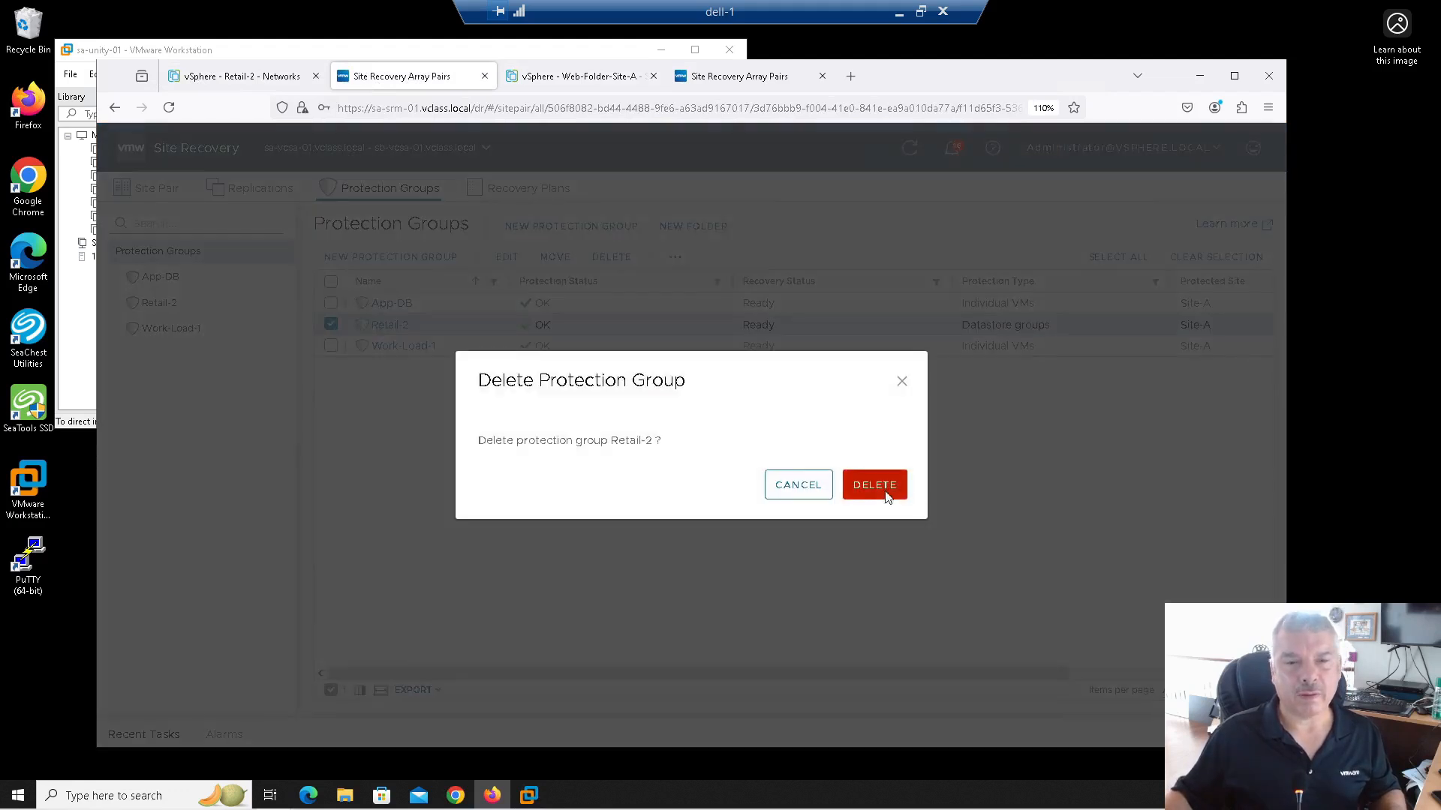
{"action": "left_click", "coordinate": [875, 485]}
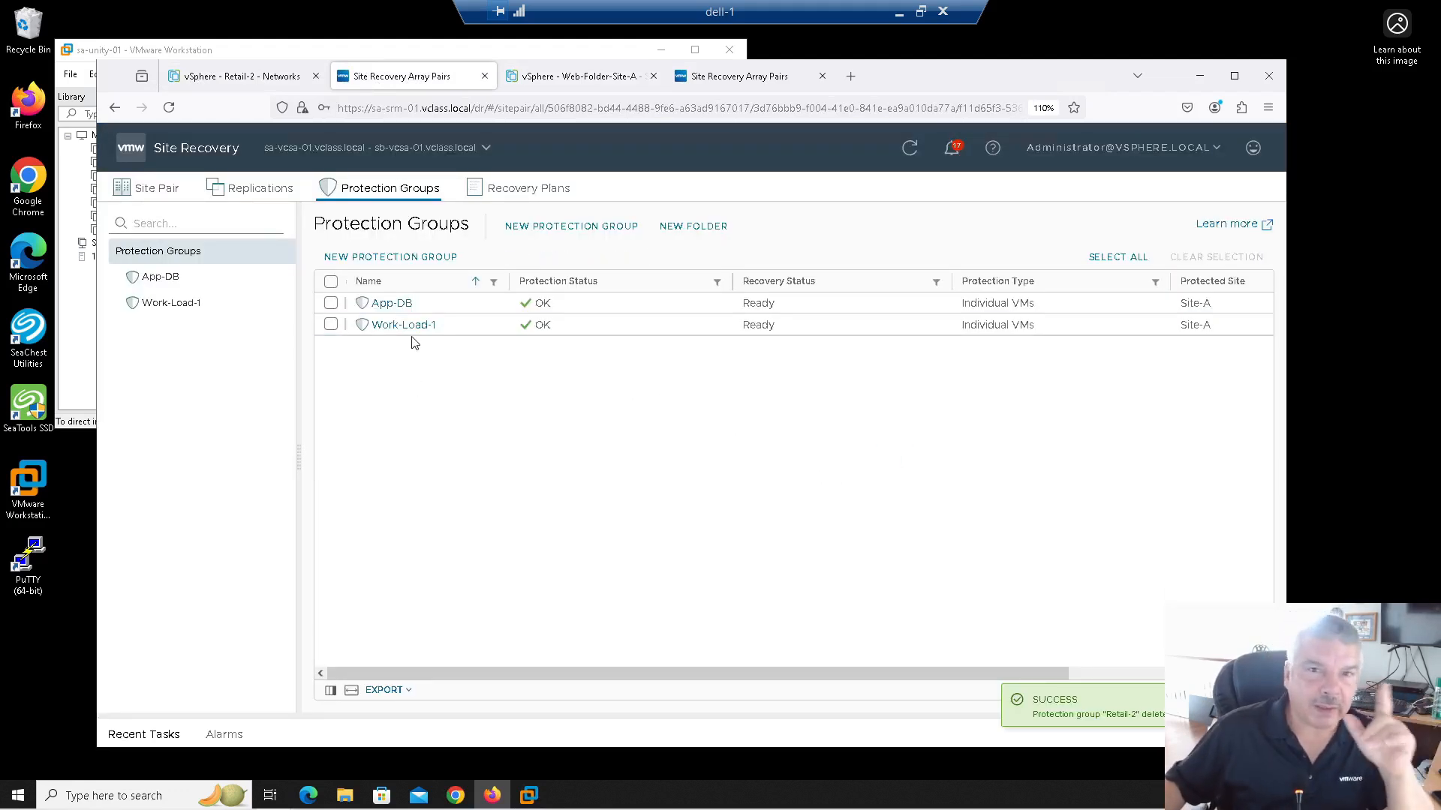
{"action": "left_click", "coordinate": [201, 84]}
{"action": "left_click", "coordinate": [197, 366]}
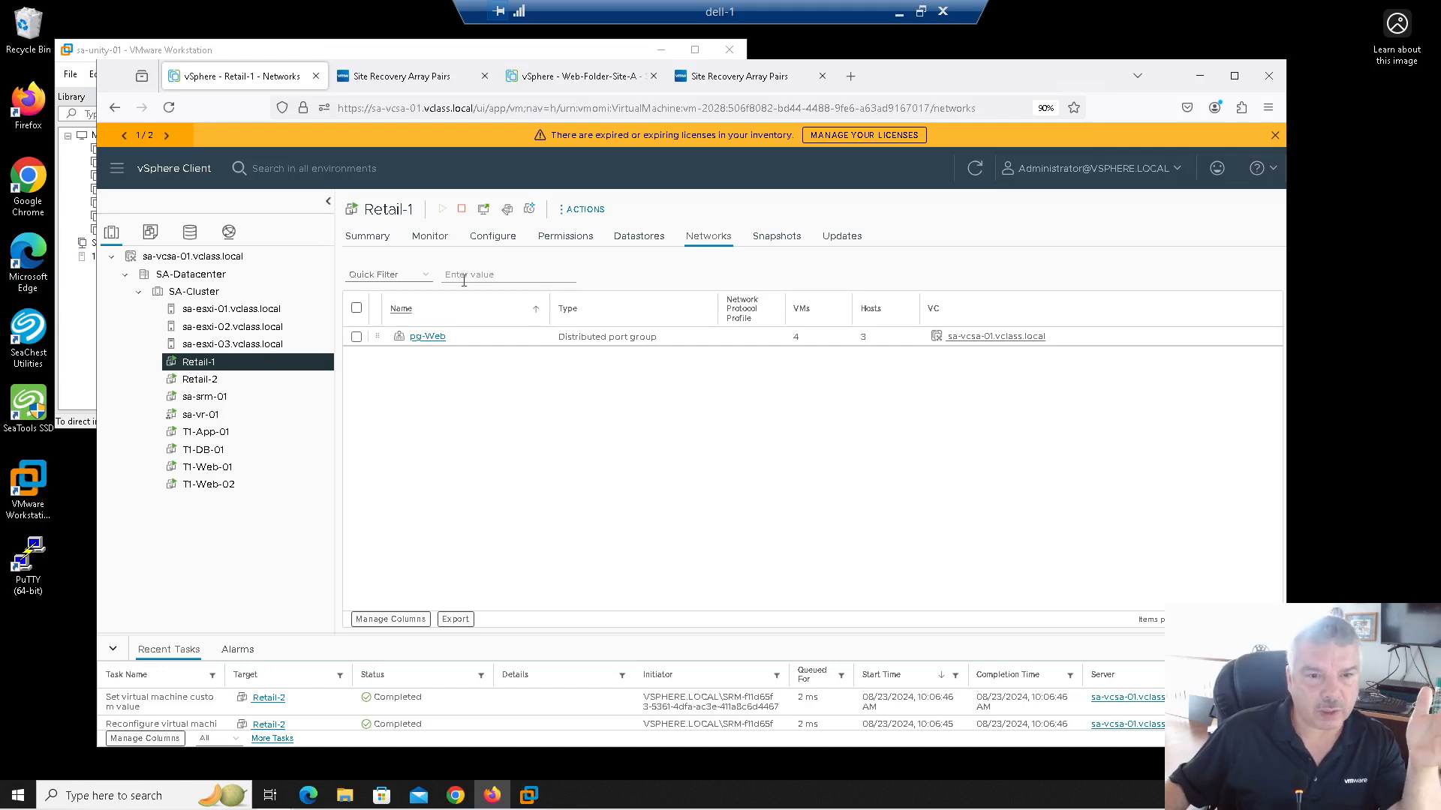
Step: Add a new 16 GB hard disk to Retail-1 in Edit Settings
{"action": "left_click", "coordinate": [644, 239]}
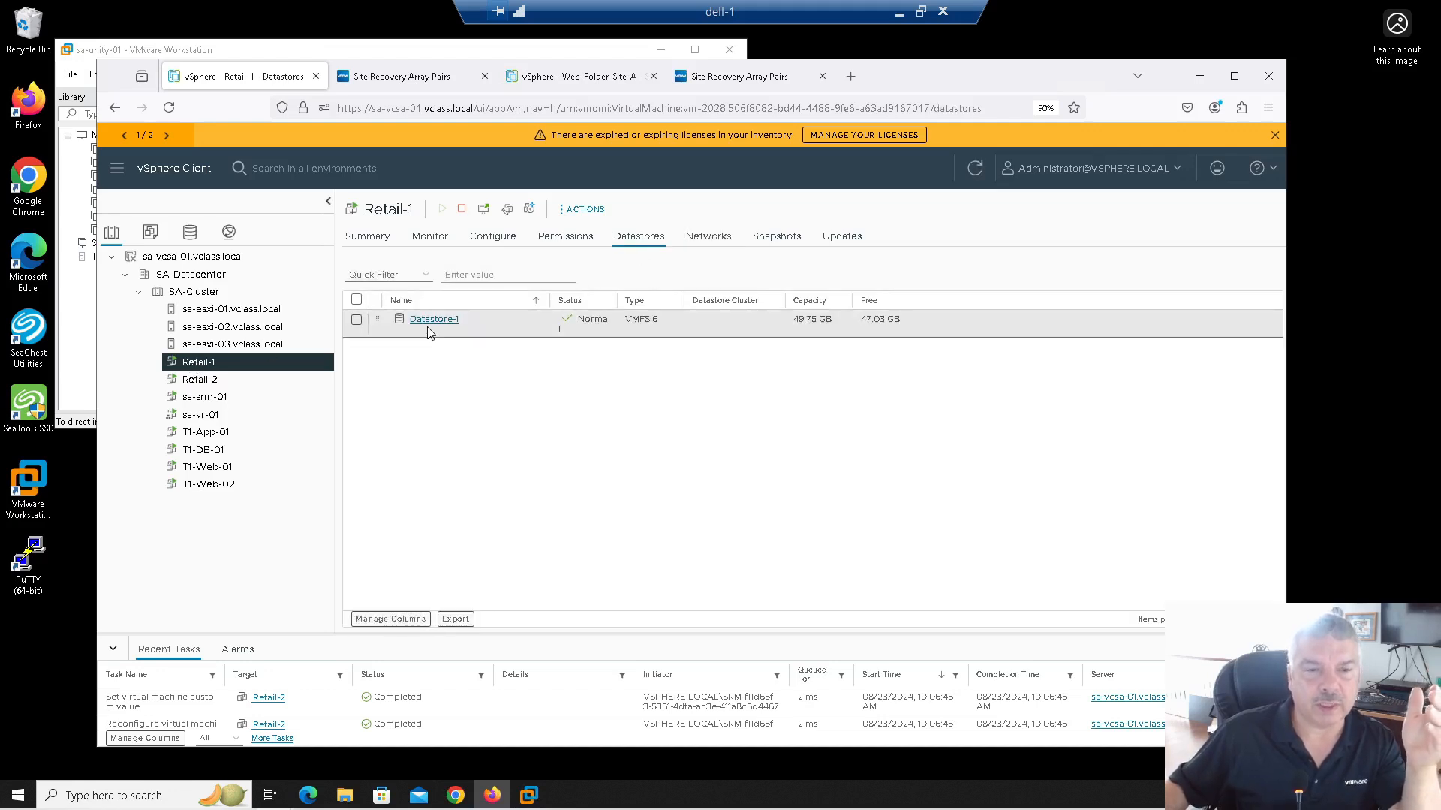
{"action": "right_click", "coordinate": [228, 367]}
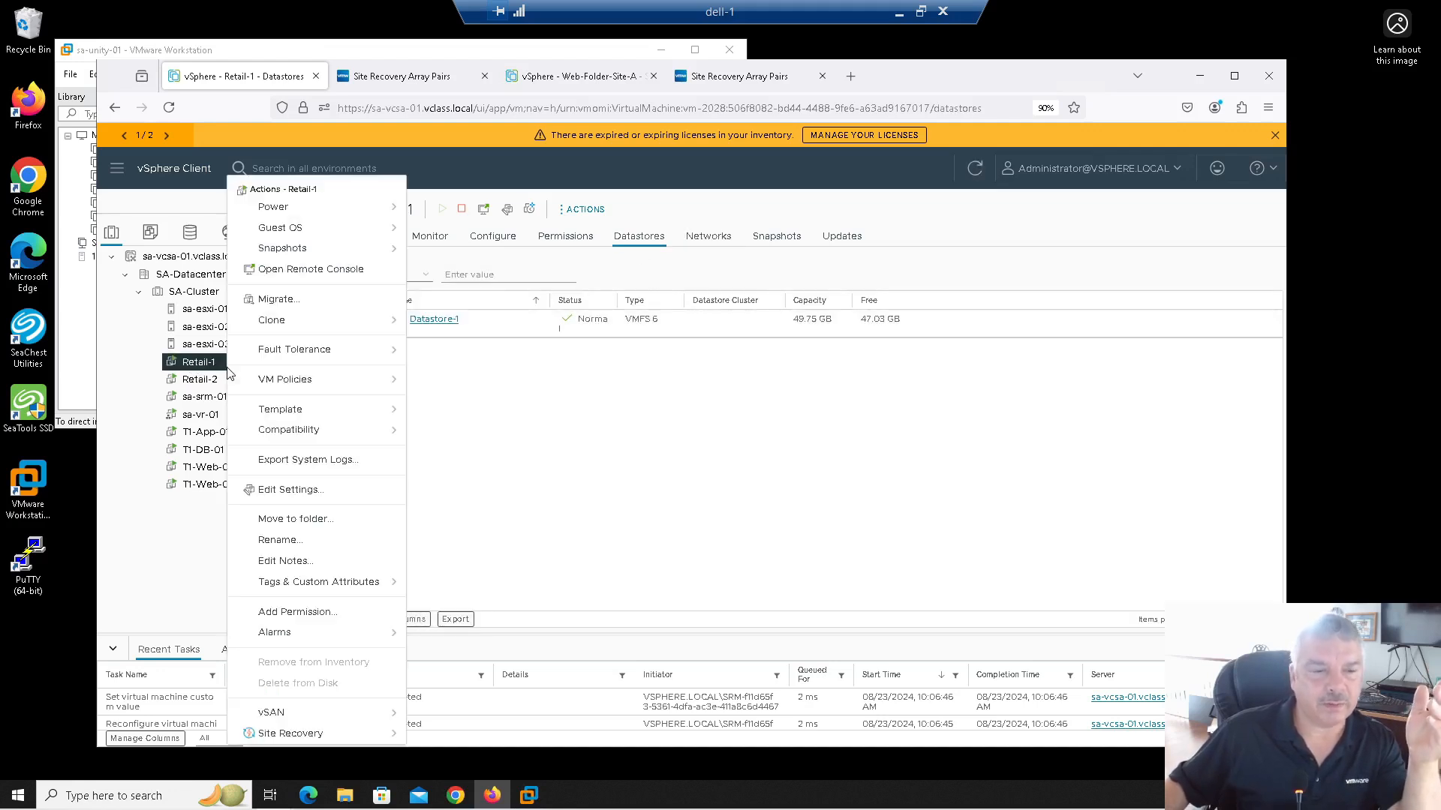
{"action": "left_click", "coordinate": [313, 491]}
{"action": "left_click", "coordinate": [931, 288]}
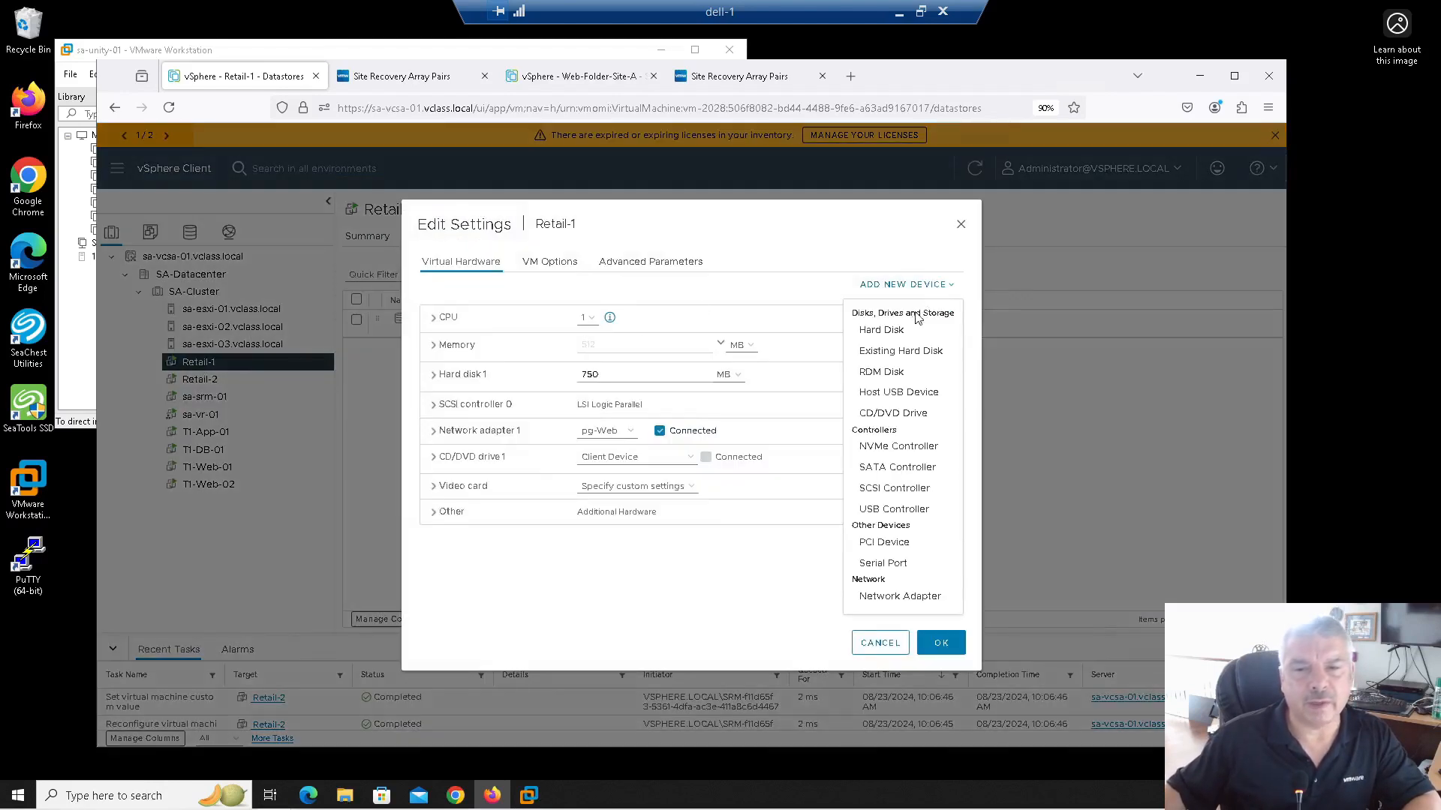
{"action": "left_click", "coordinate": [881, 330]}
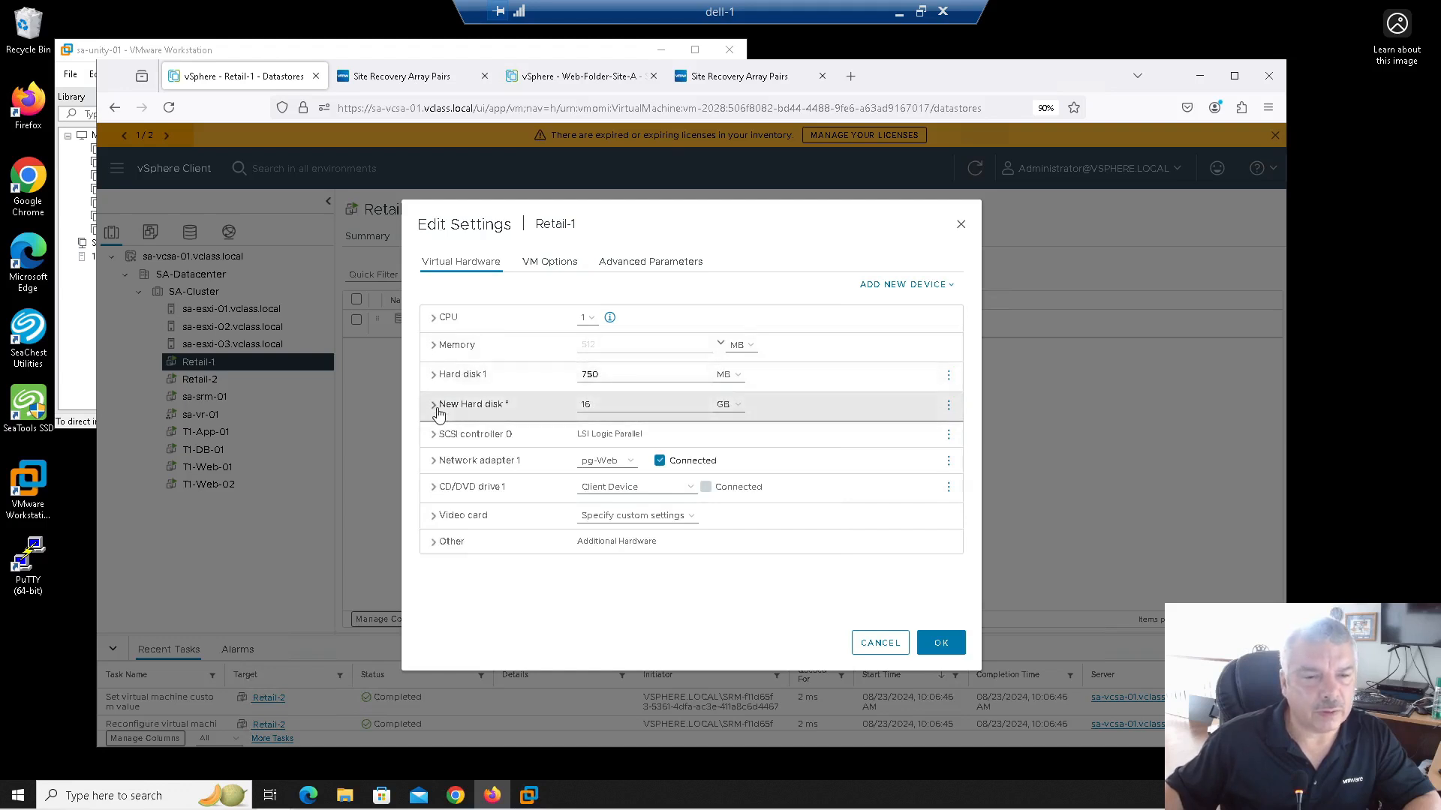
{"action": "left_click", "coordinate": [734, 415]}
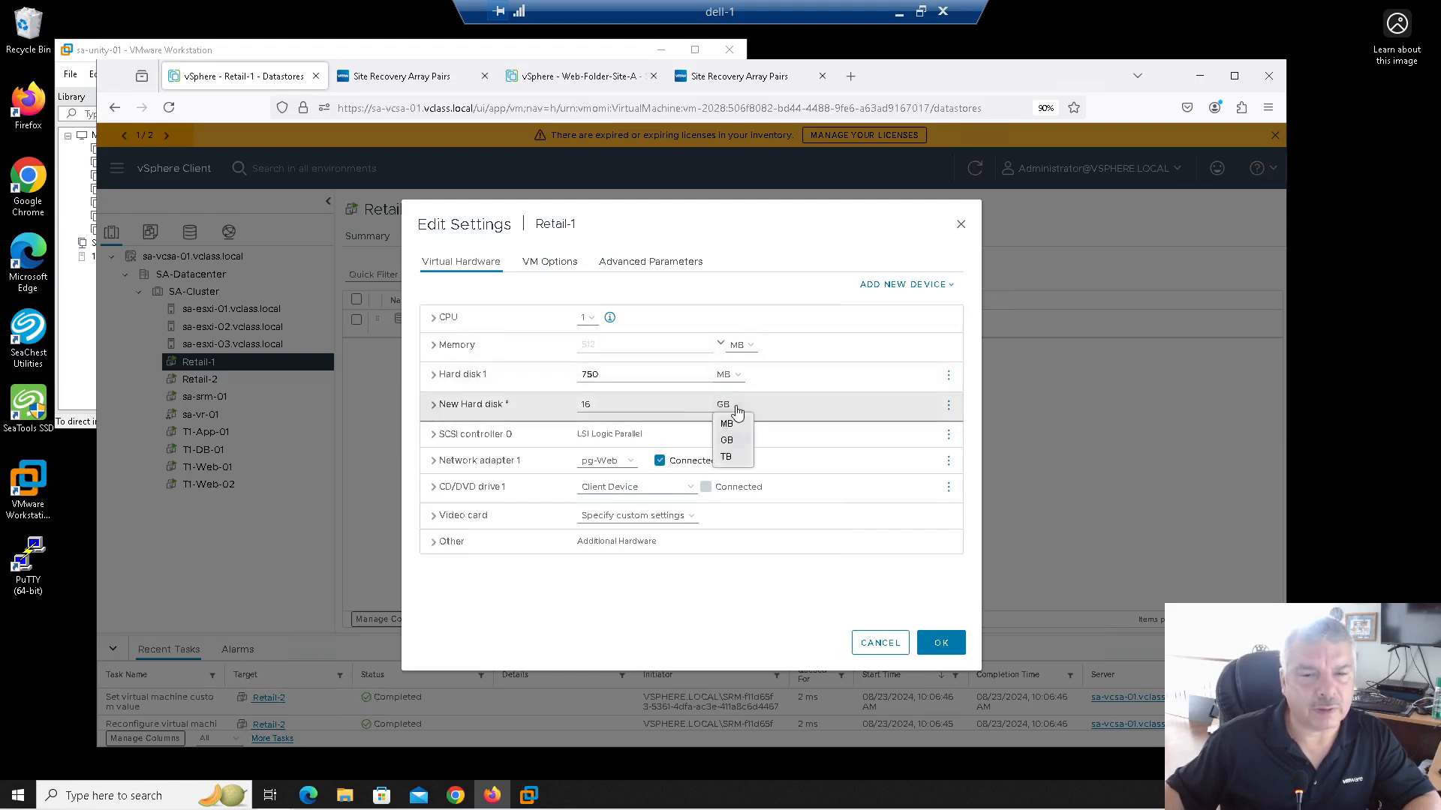
{"action": "left_click", "coordinate": [444, 411]}
{"action": "left_click", "coordinate": [443, 413]}
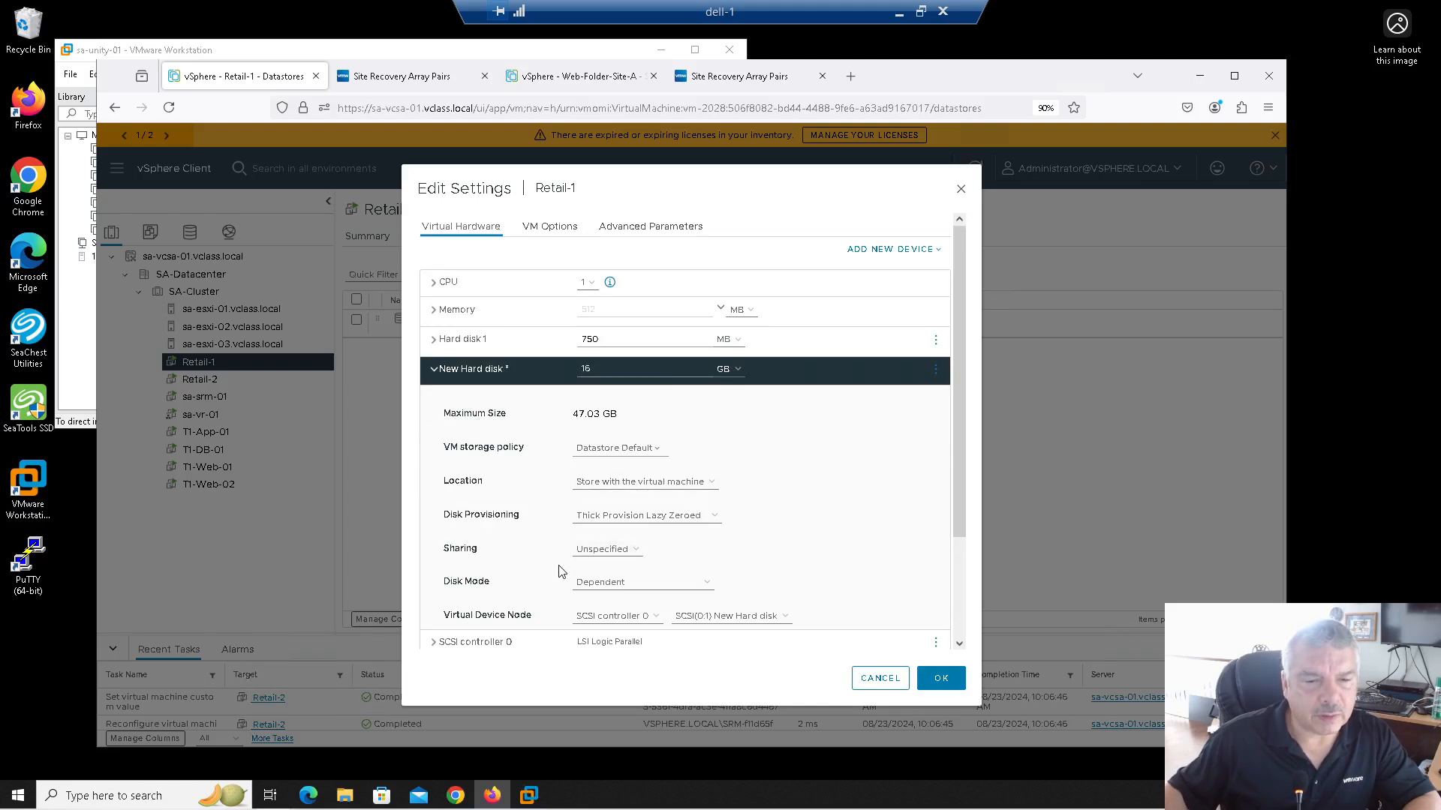
Step: Make the new disk thin provisioned on Datastore-2 and apply it to Retail-1
{"action": "scroll", "coordinate": [534, 578], "scroll_direction": "down", "scroll_amount": 2}
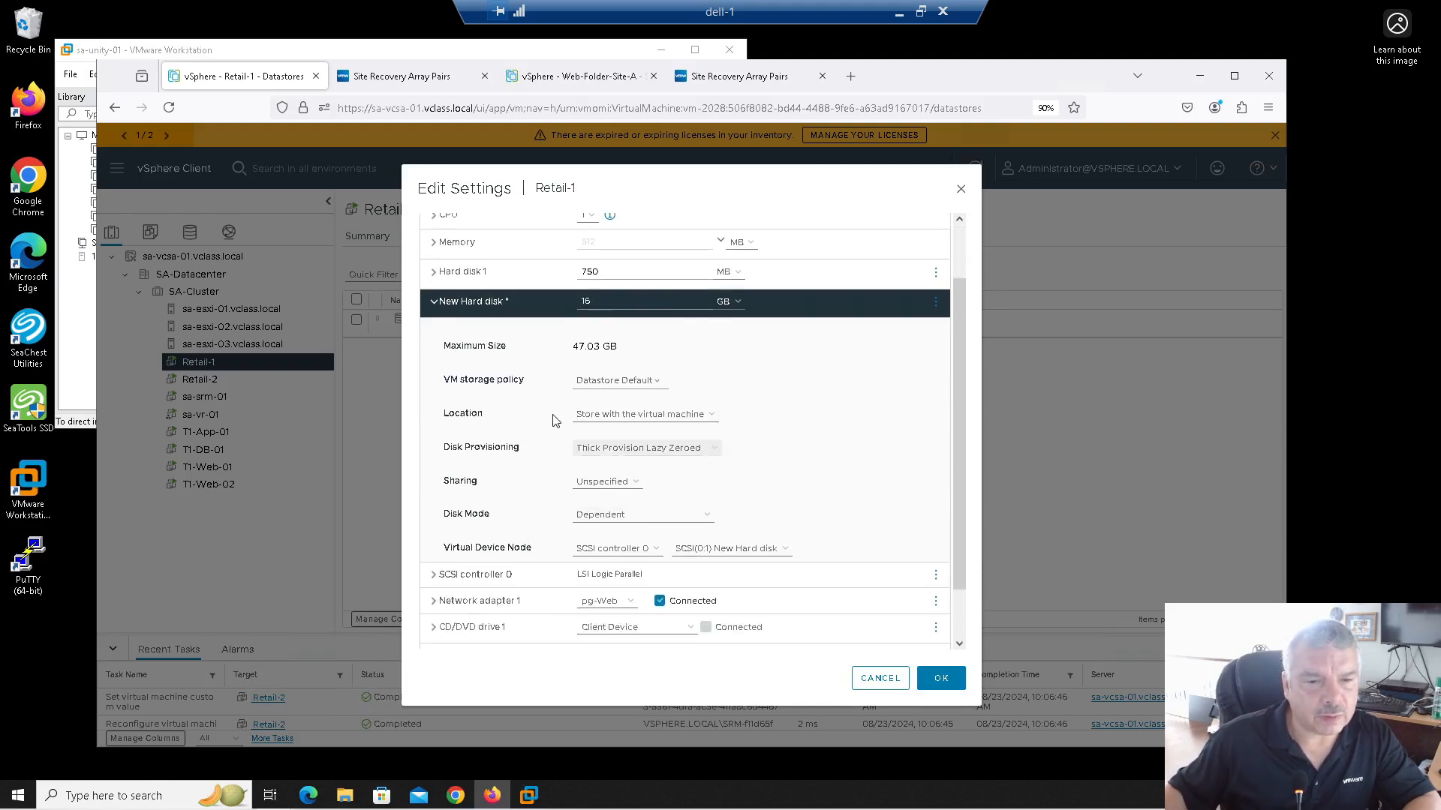
{"action": "scroll", "coordinate": [552, 431], "scroll_direction": "down", "scroll_amount": 1}
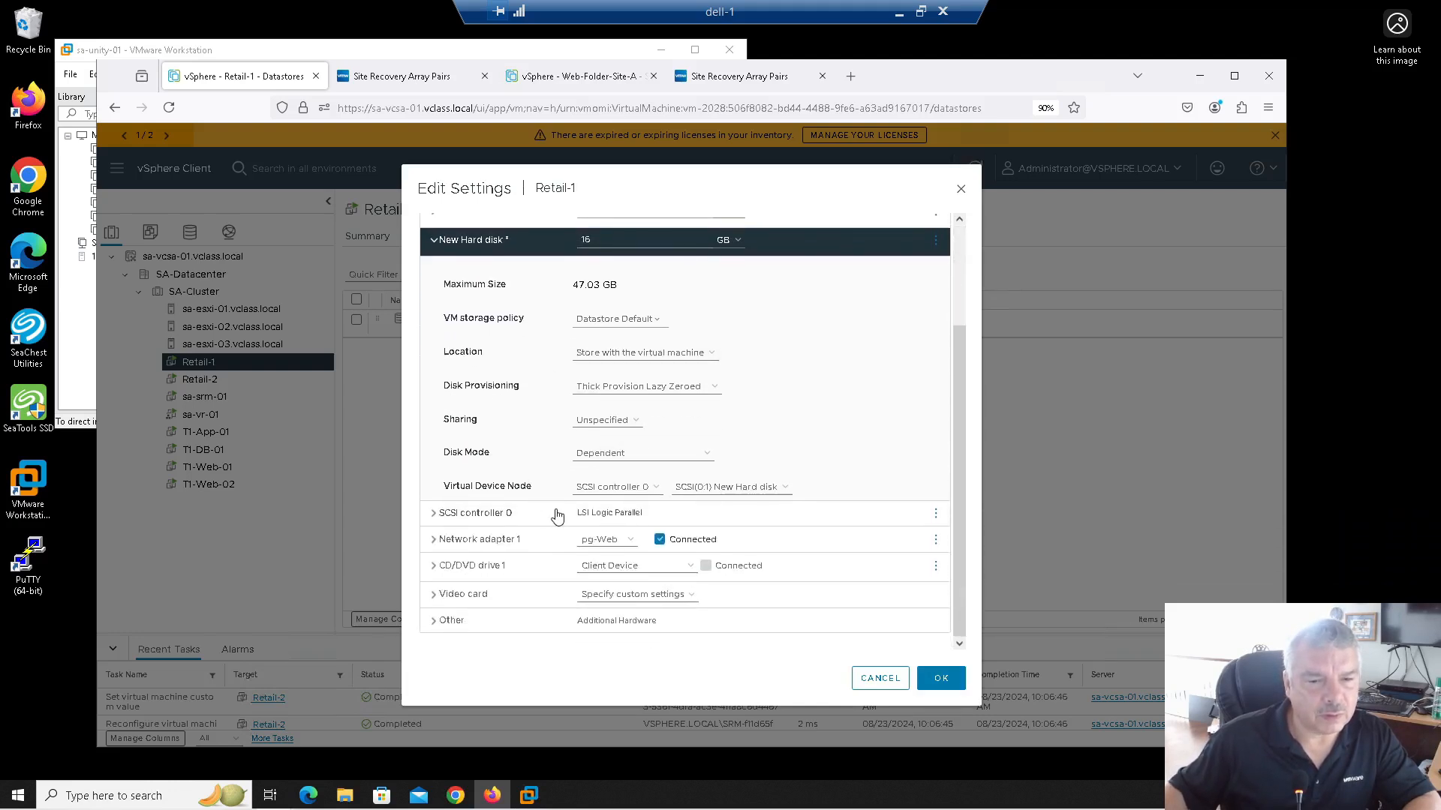
{"action": "scroll", "coordinate": [545, 466], "scroll_direction": "up", "scroll_amount": 1}
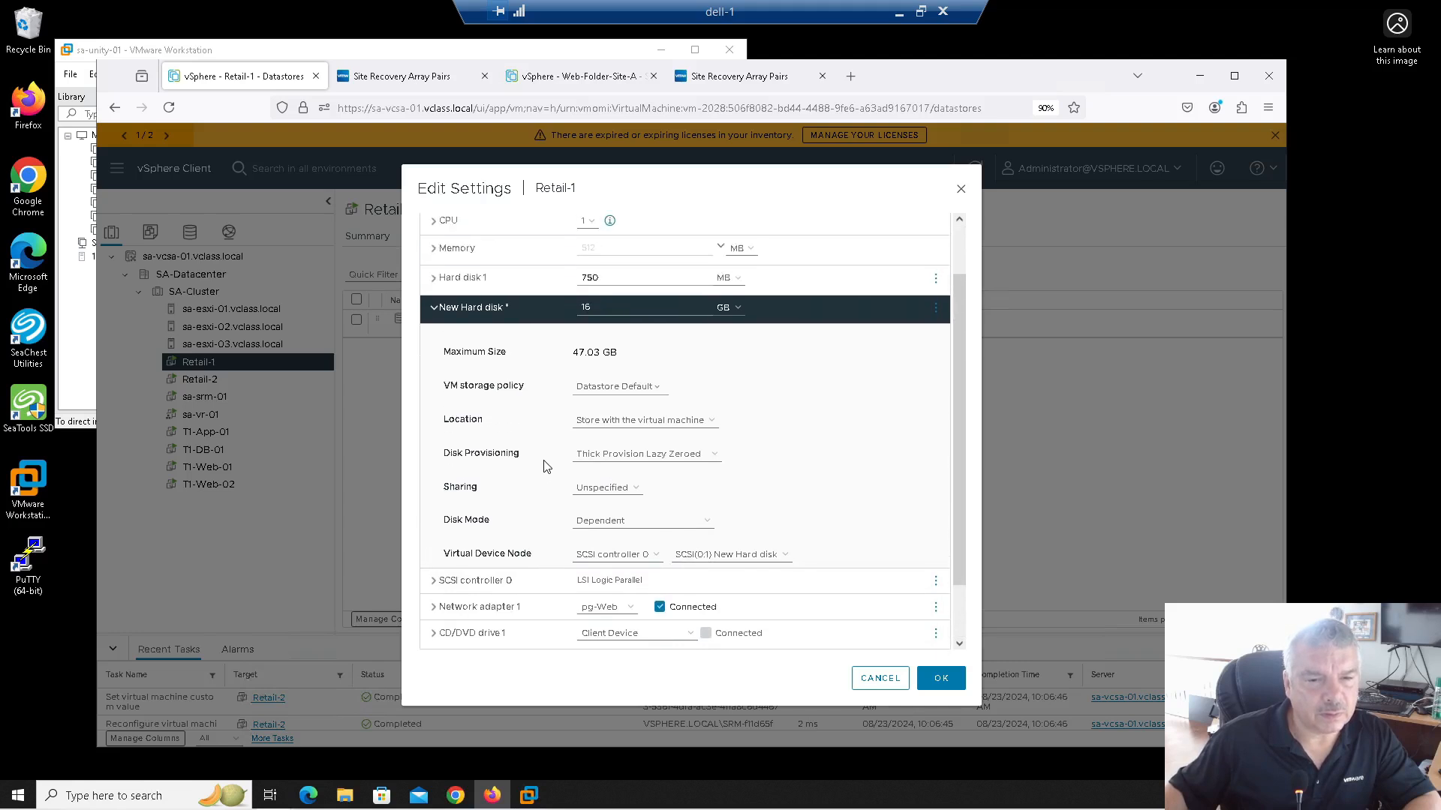
{"action": "left_click", "coordinate": [601, 455]}
{"action": "left_click", "coordinate": [608, 507]}
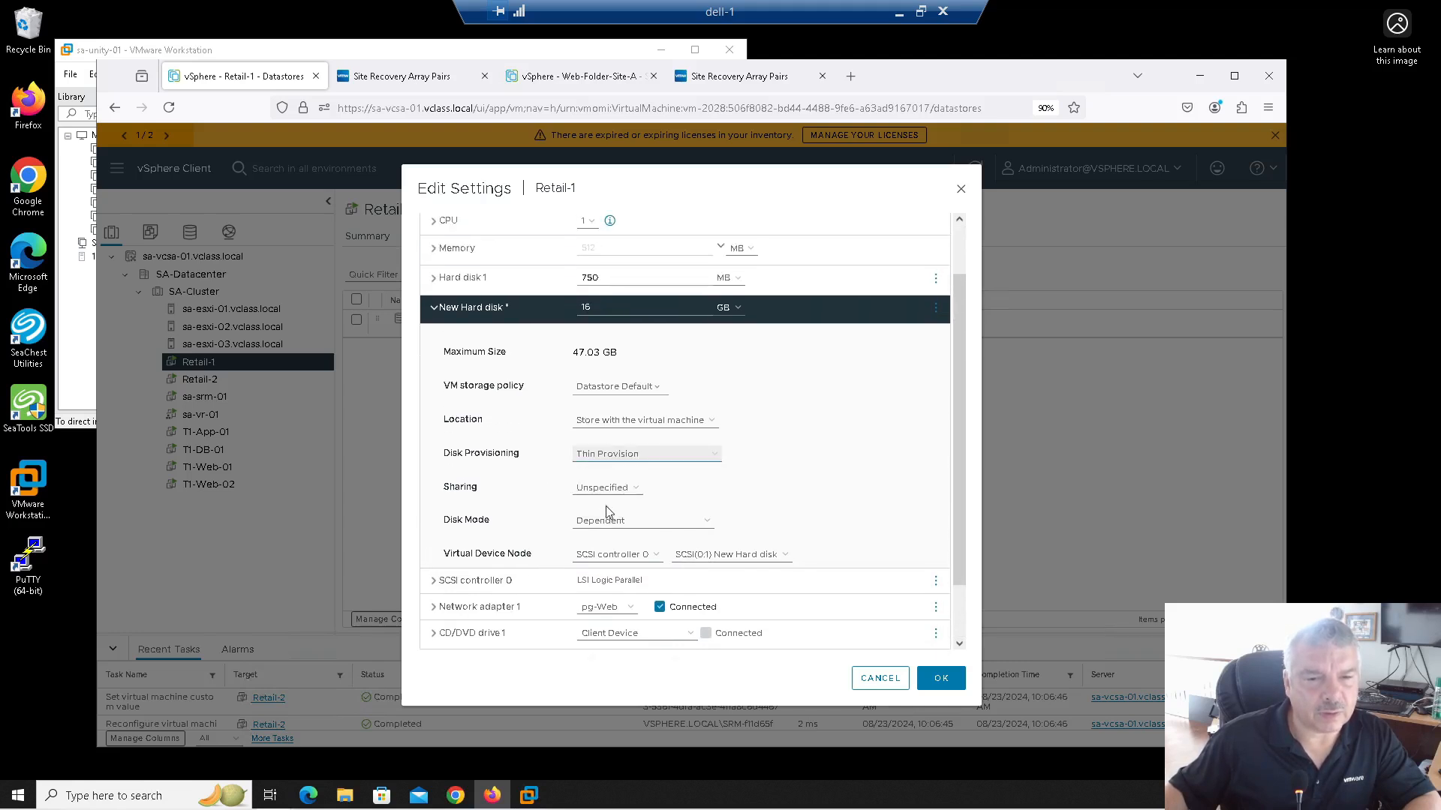
{"action": "left_click", "coordinate": [626, 424]}
{"action": "left_click", "coordinate": [597, 455]}
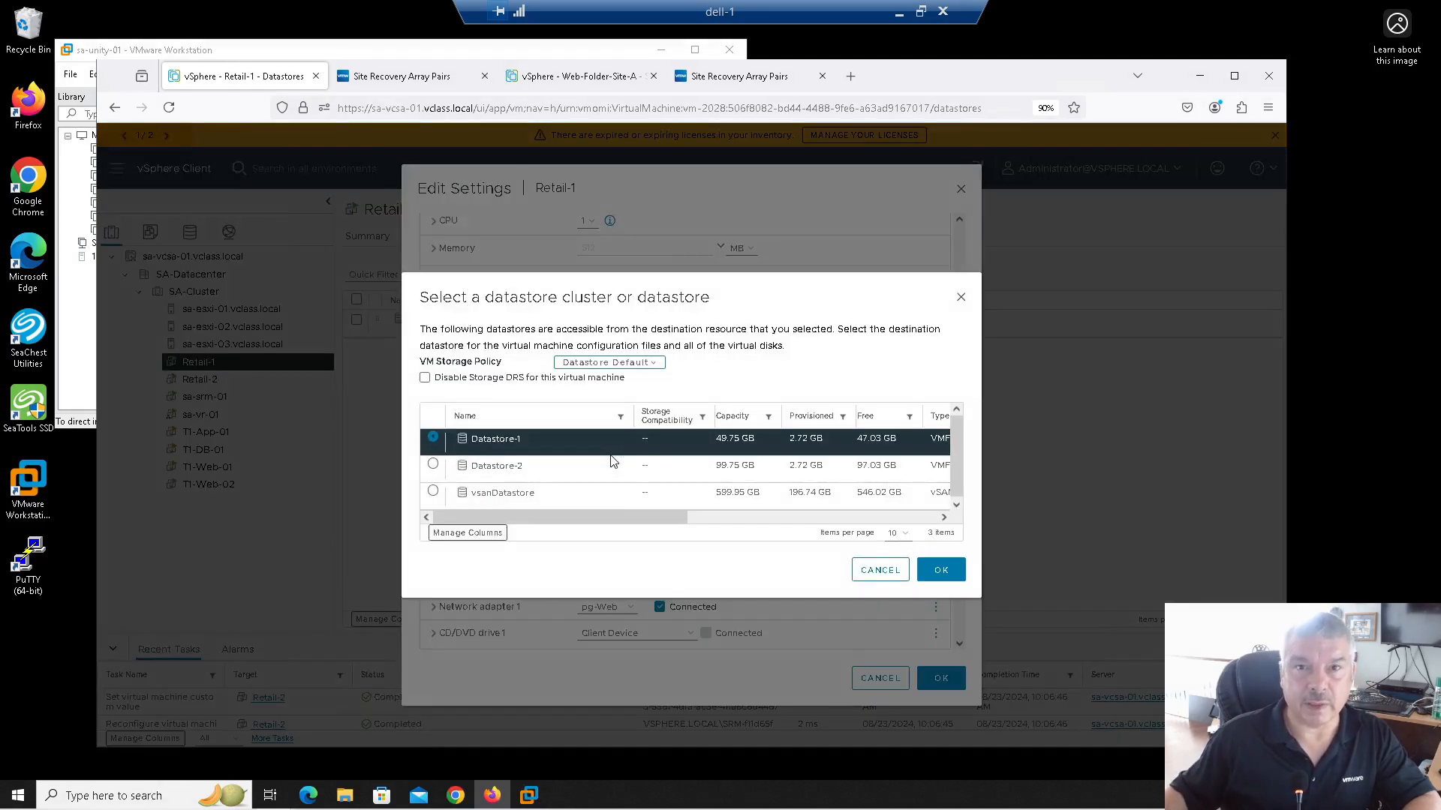
{"action": "left_click", "coordinate": [433, 466]}
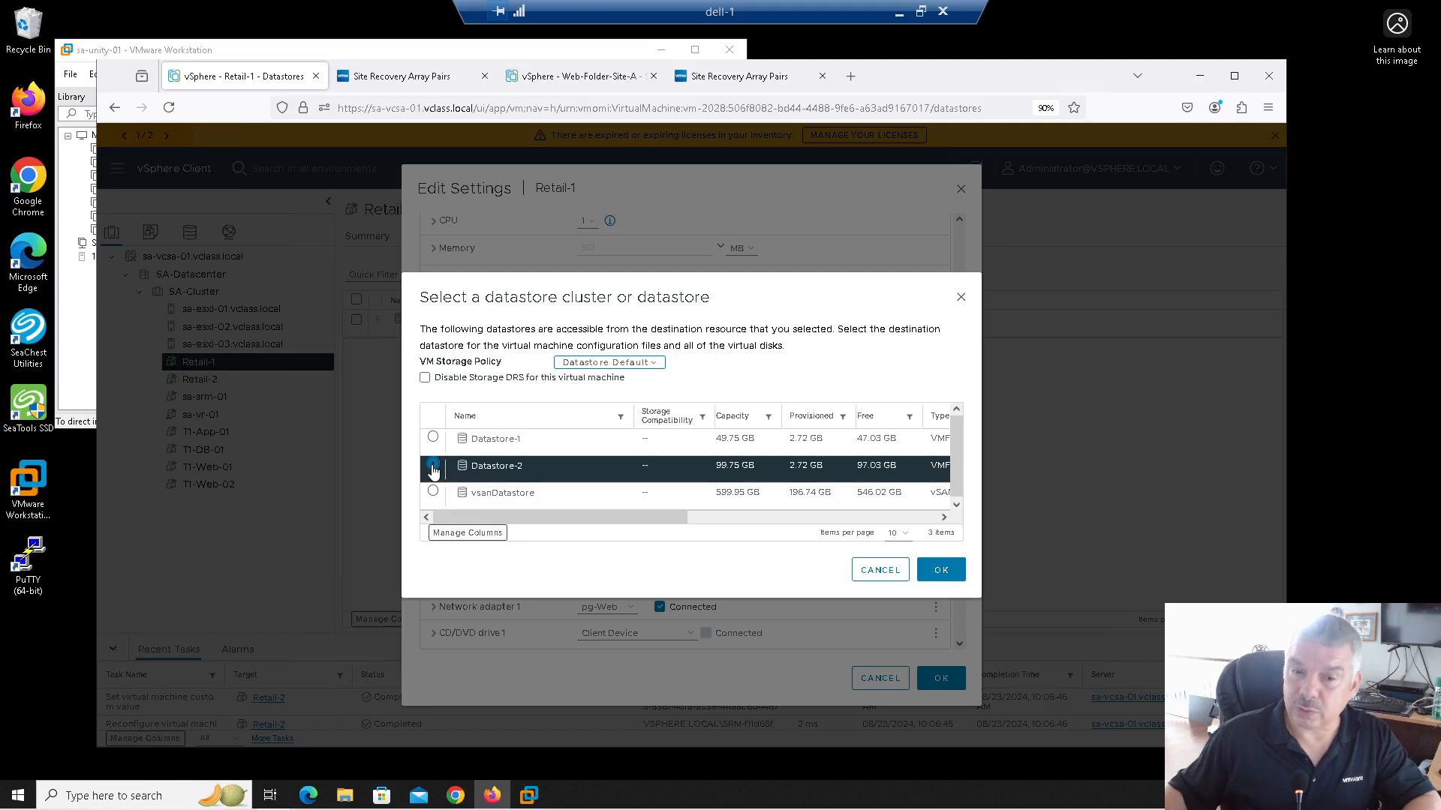
{"action": "left_click", "coordinate": [944, 571]}
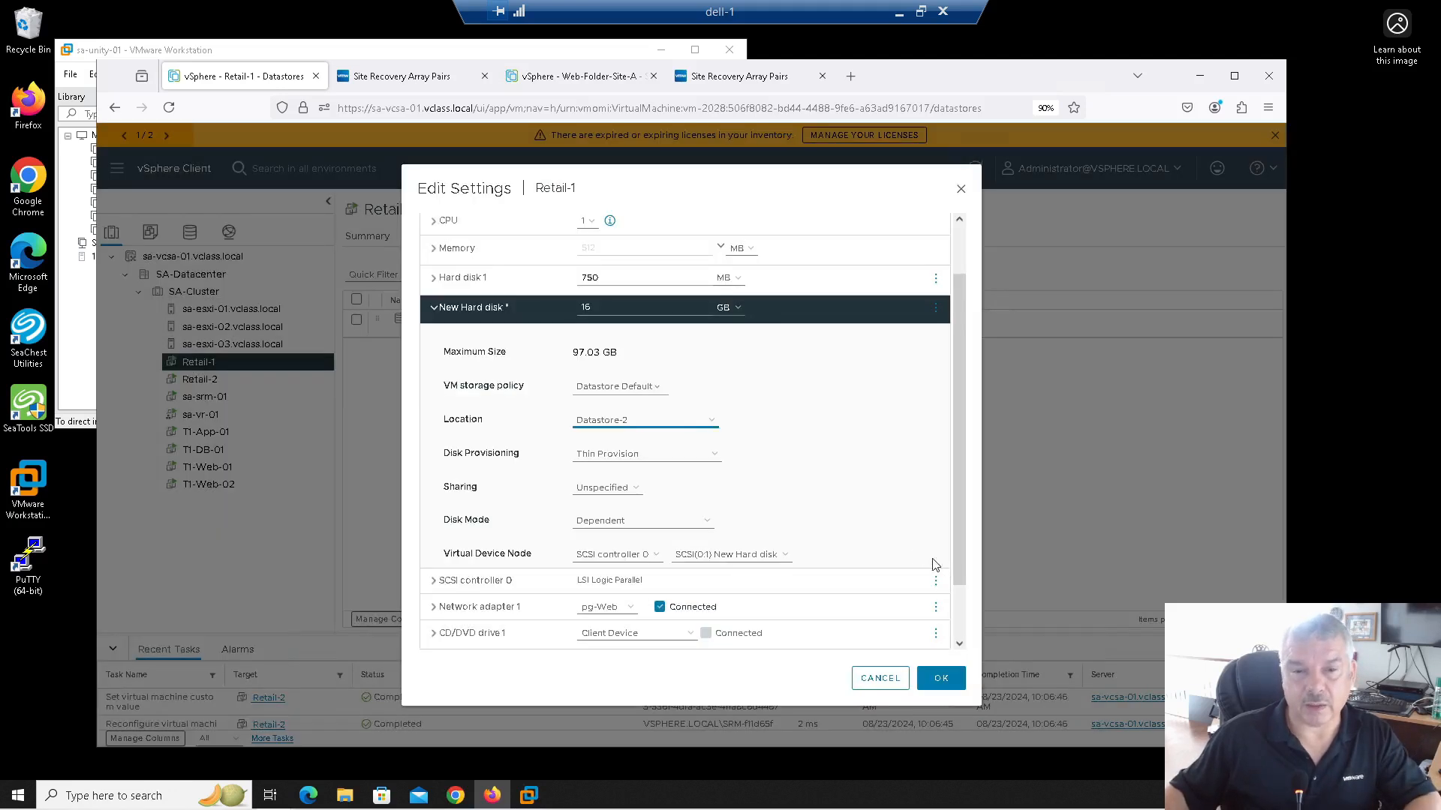
{"action": "left_click", "coordinate": [939, 680]}
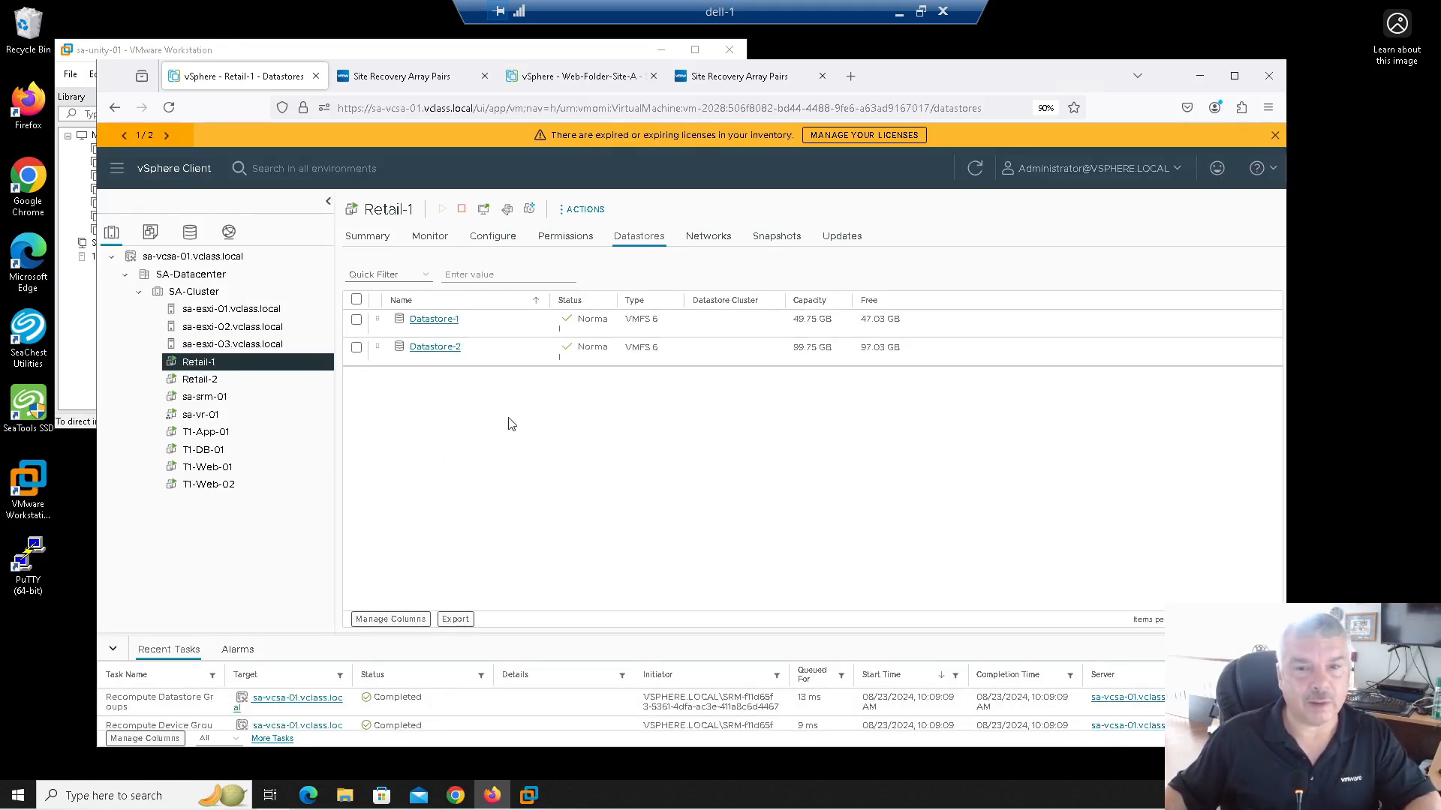
{"action": "left_click", "coordinate": [976, 169]}
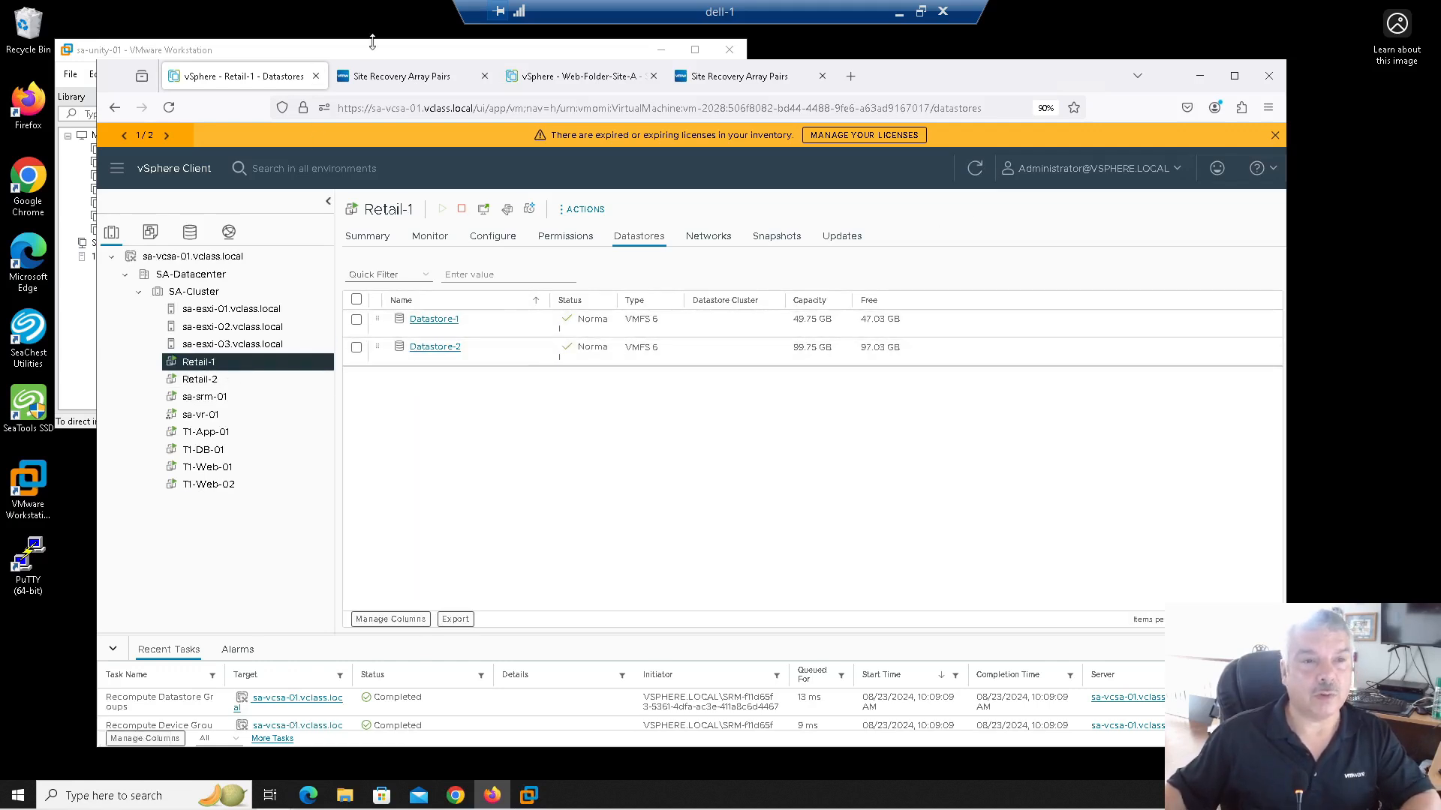
{"action": "left_click", "coordinate": [394, 78]}
Step: Start a Retail-1 protection group and include the combined Datastore-1, Datastore-2 group
{"action": "left_click", "coordinate": [378, 257]}
{"action": "left_click", "coordinate": [703, 241]}
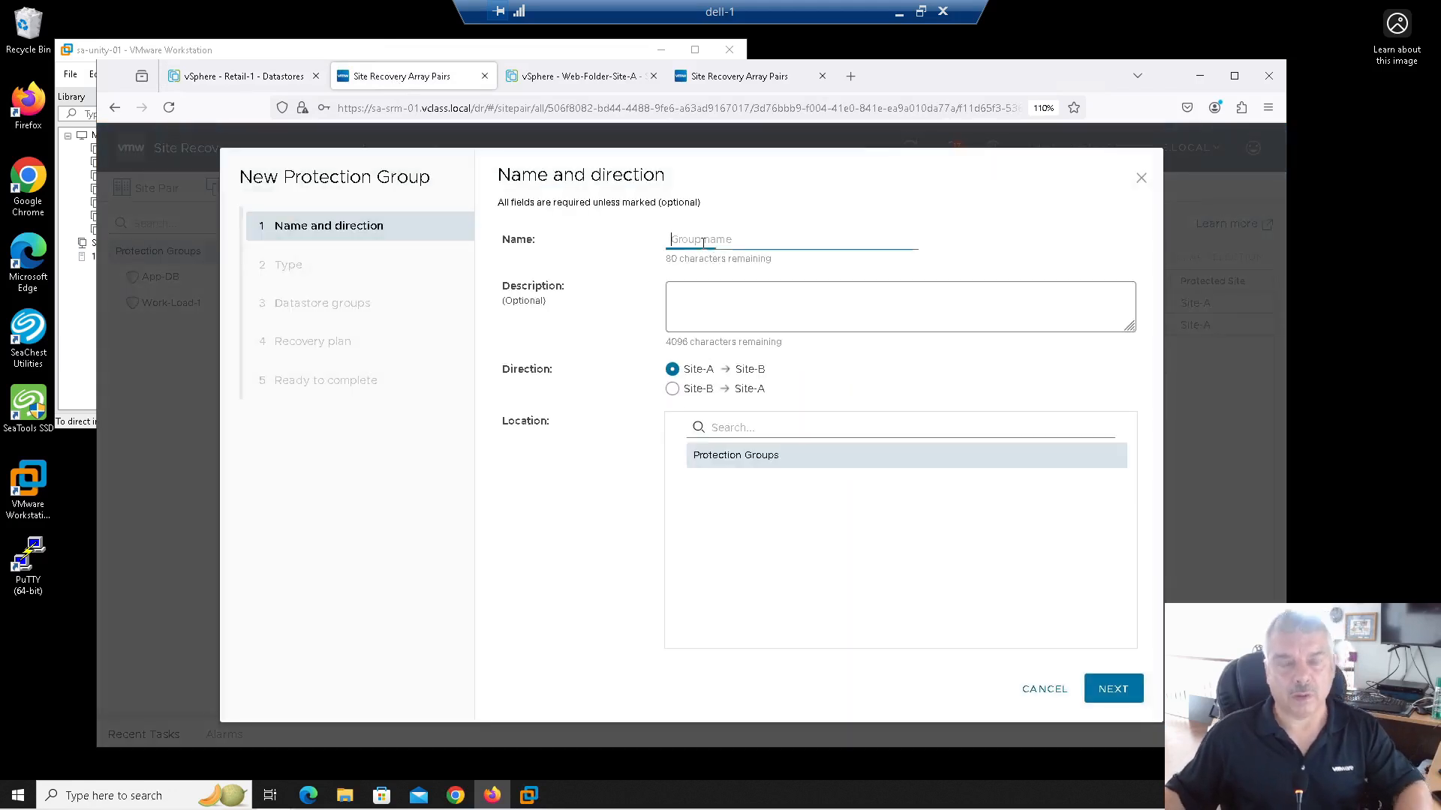
{"action": "type", "text": "Retail-1"}
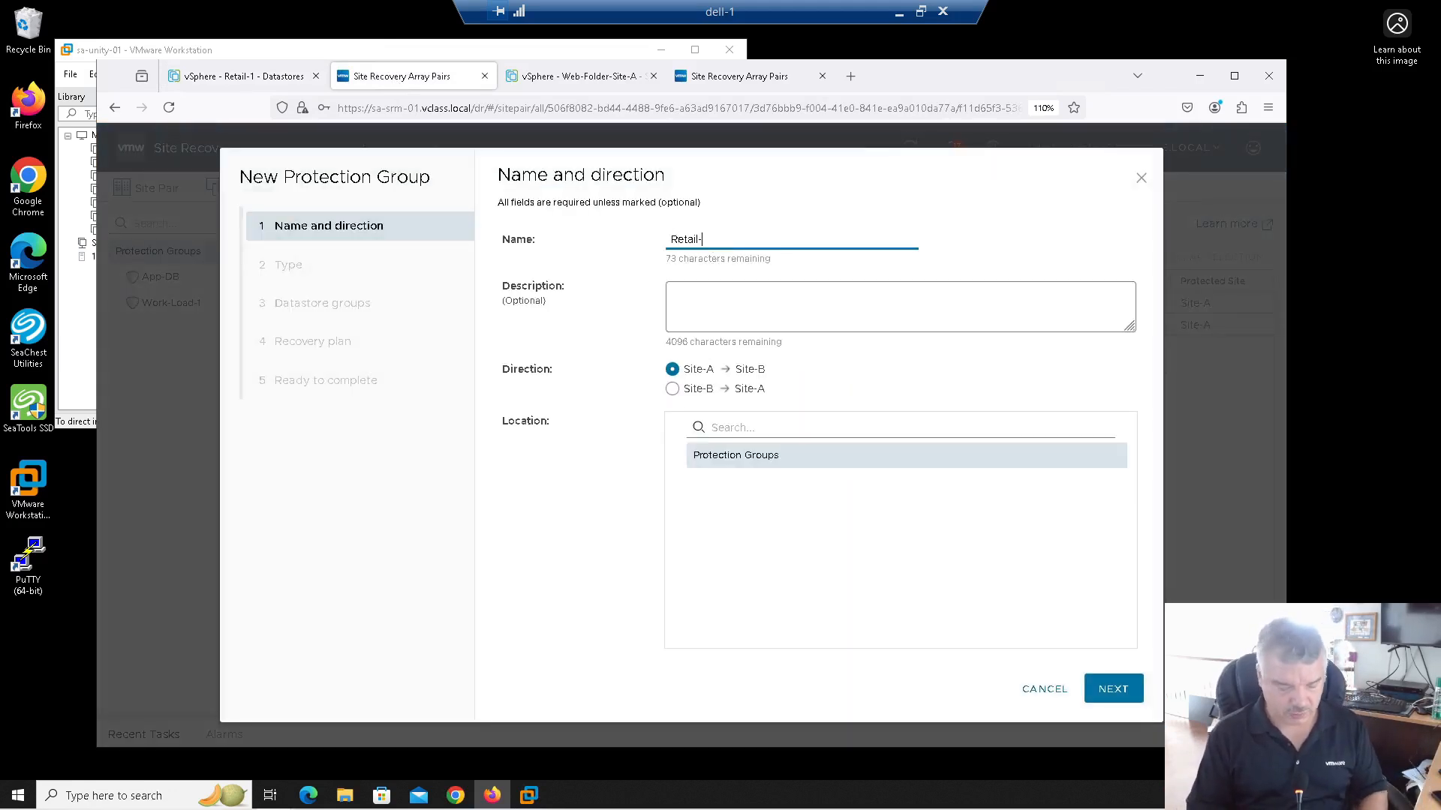
{"action": "left_click", "coordinate": [1099, 688]}
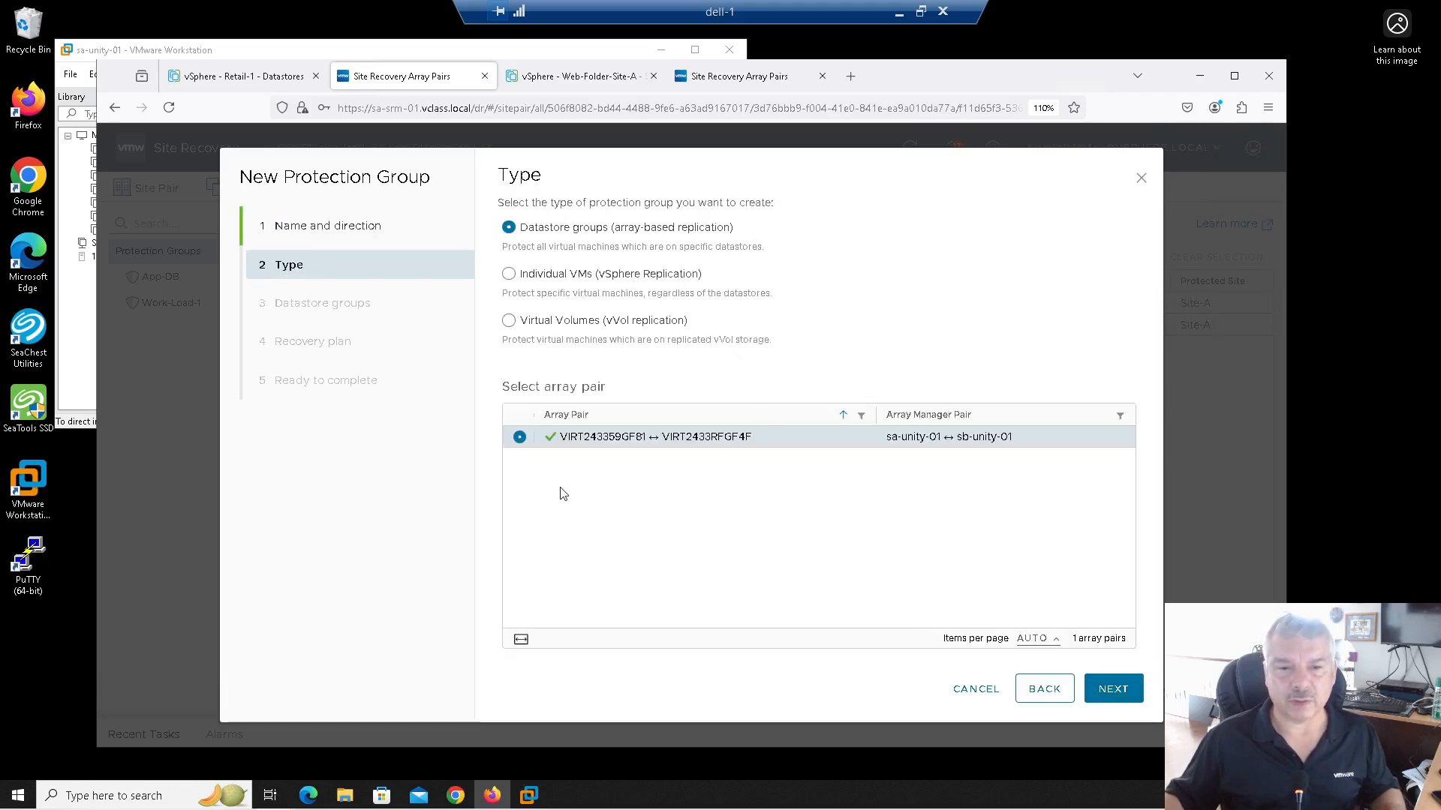
{"action": "left_click", "coordinate": [1108, 690]}
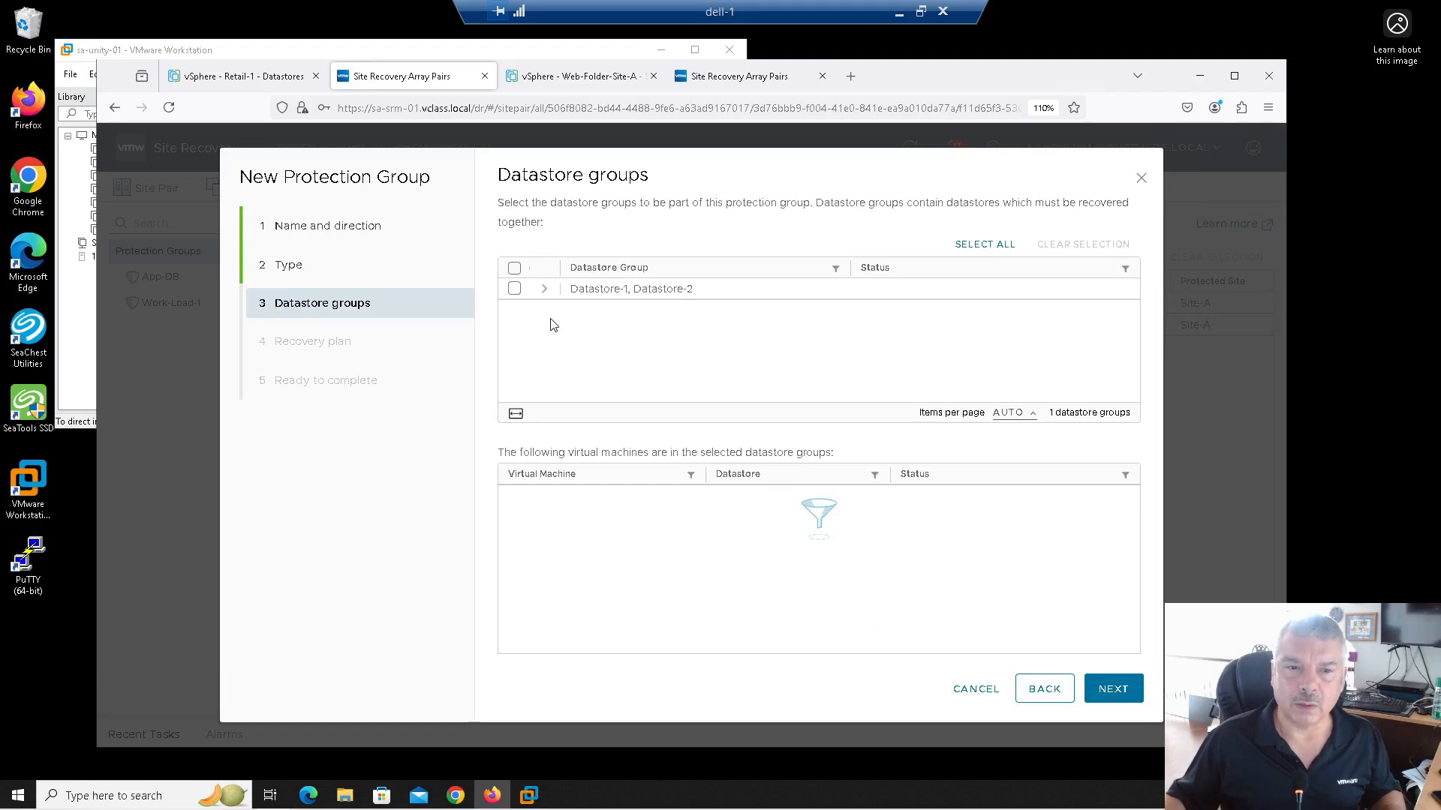
{"action": "left_click", "coordinate": [515, 290]}
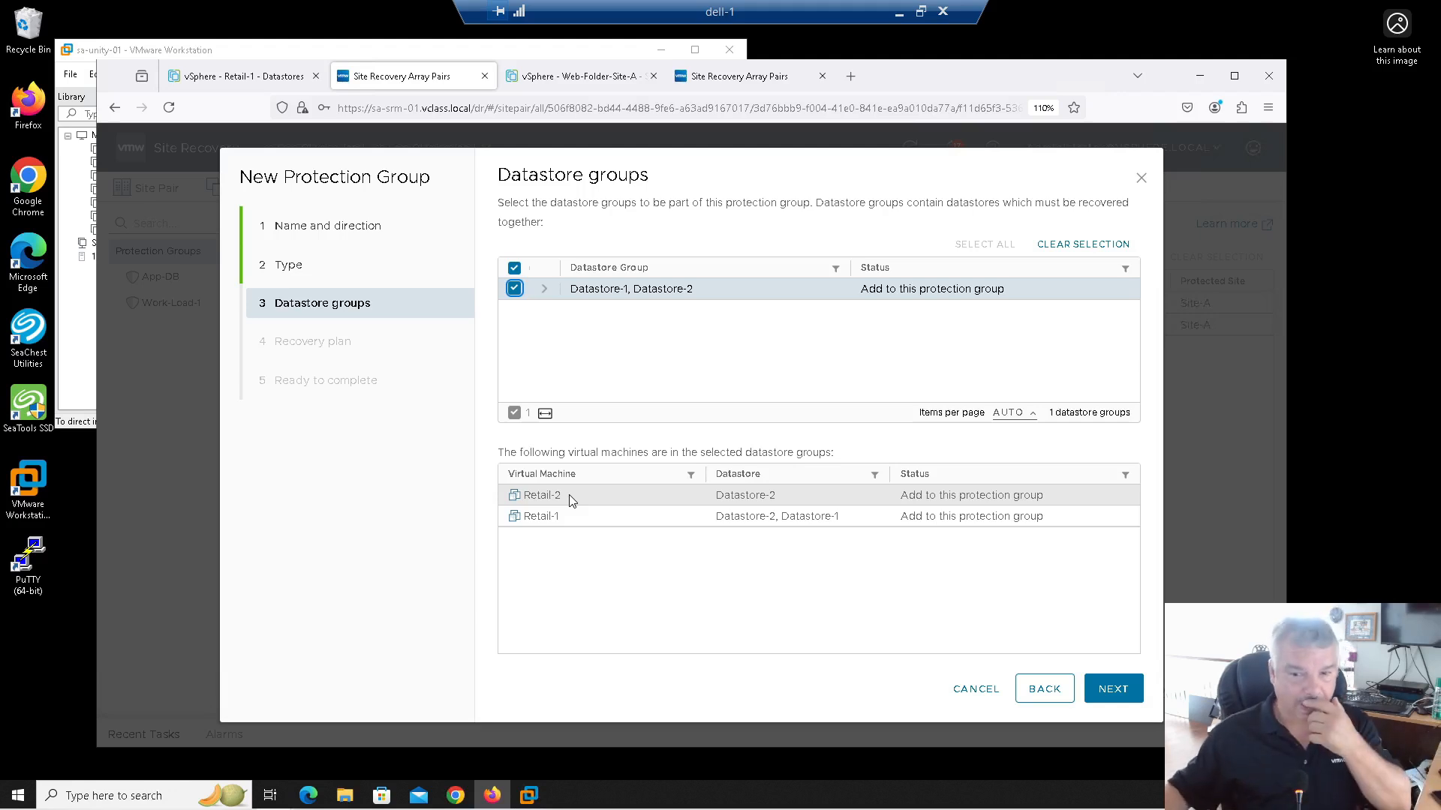
Step: Cancel the Retail-1 New Protection Group wizard
{"action": "left_click", "coordinate": [981, 691]}
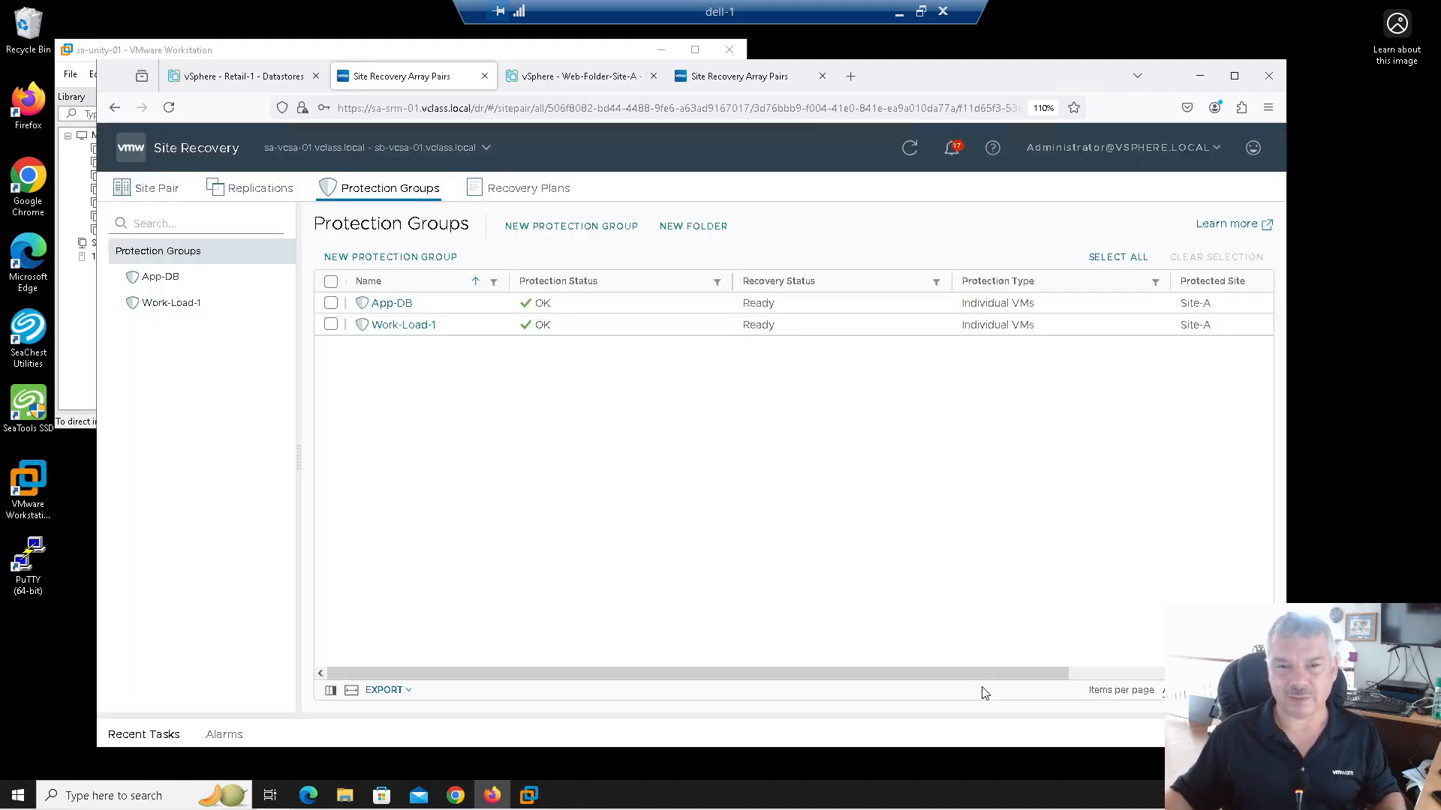
Step: Remove Retail-1's 16 GB Hard disk 2 on Datastore-2 and save the settings
{"action": "left_click", "coordinate": [266, 81]}
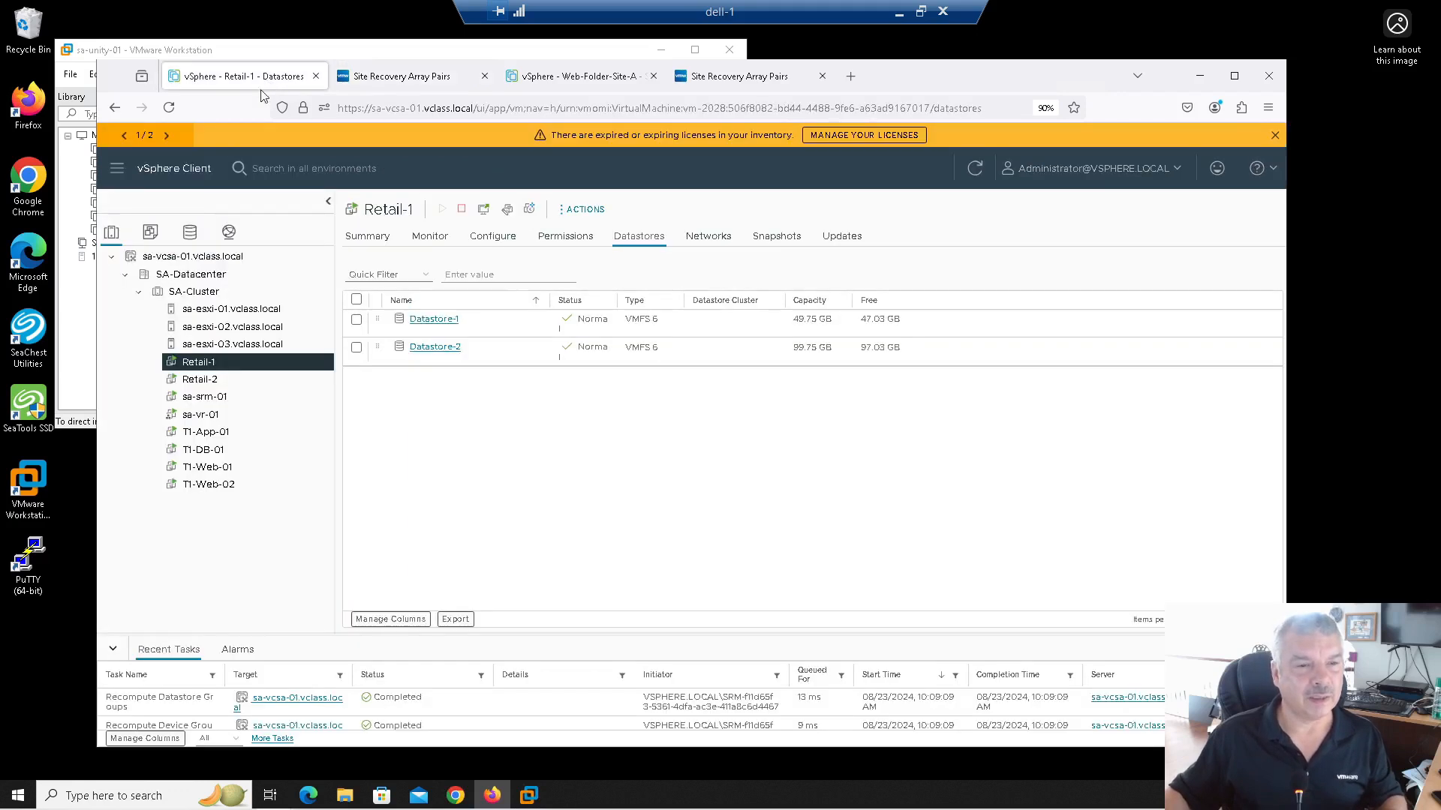
{"action": "right_click", "coordinate": [236, 362]}
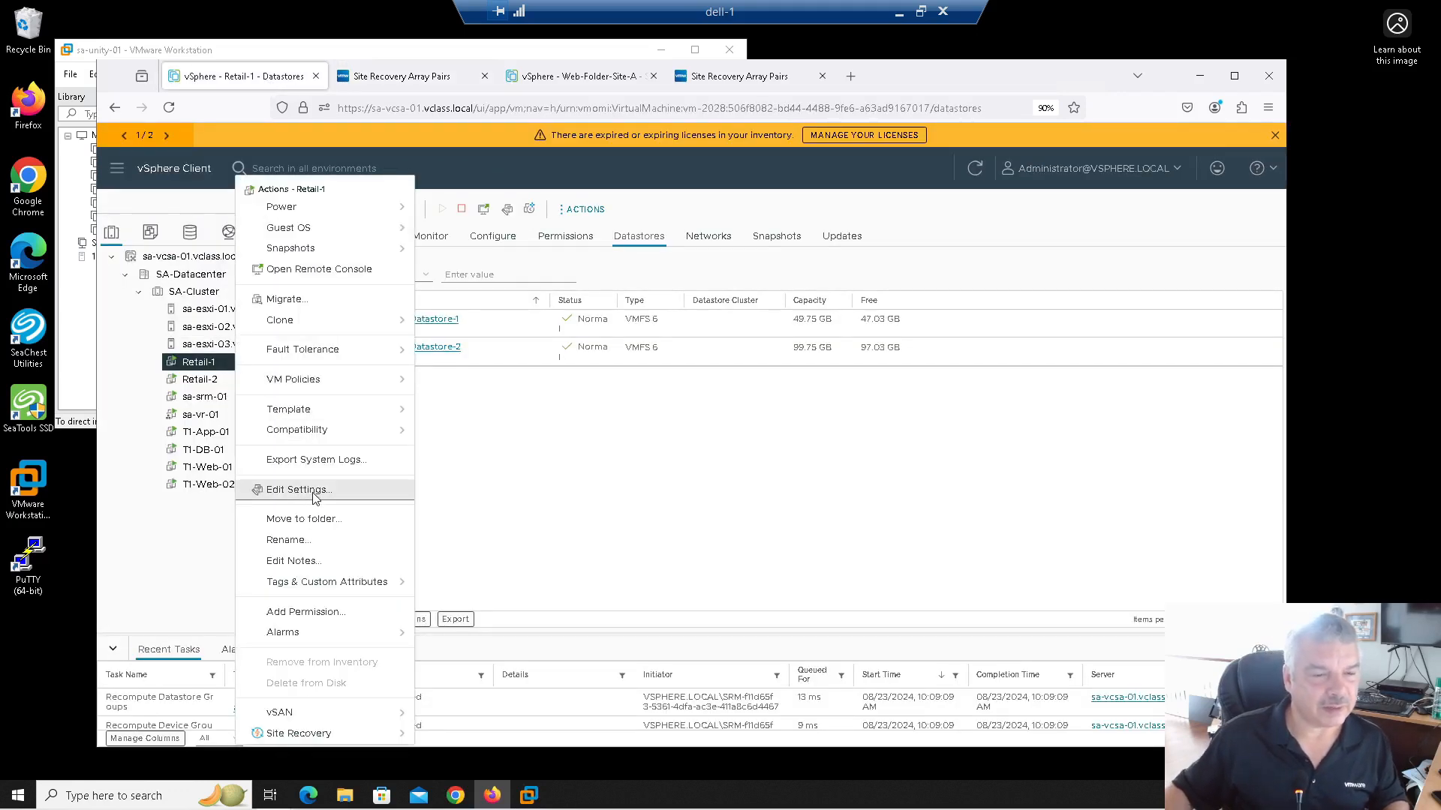
{"action": "left_click", "coordinate": [298, 490]}
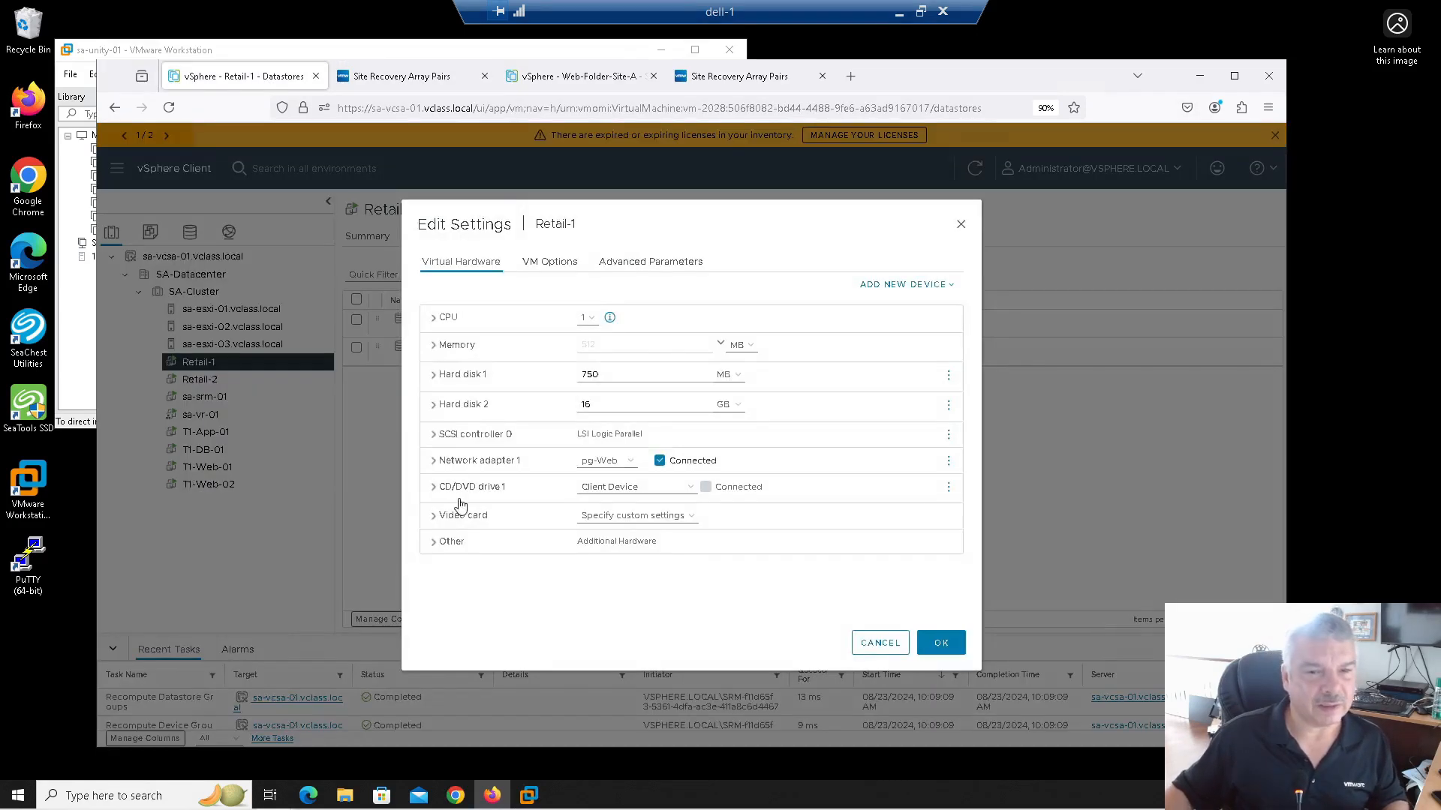
{"action": "left_click", "coordinate": [432, 406]}
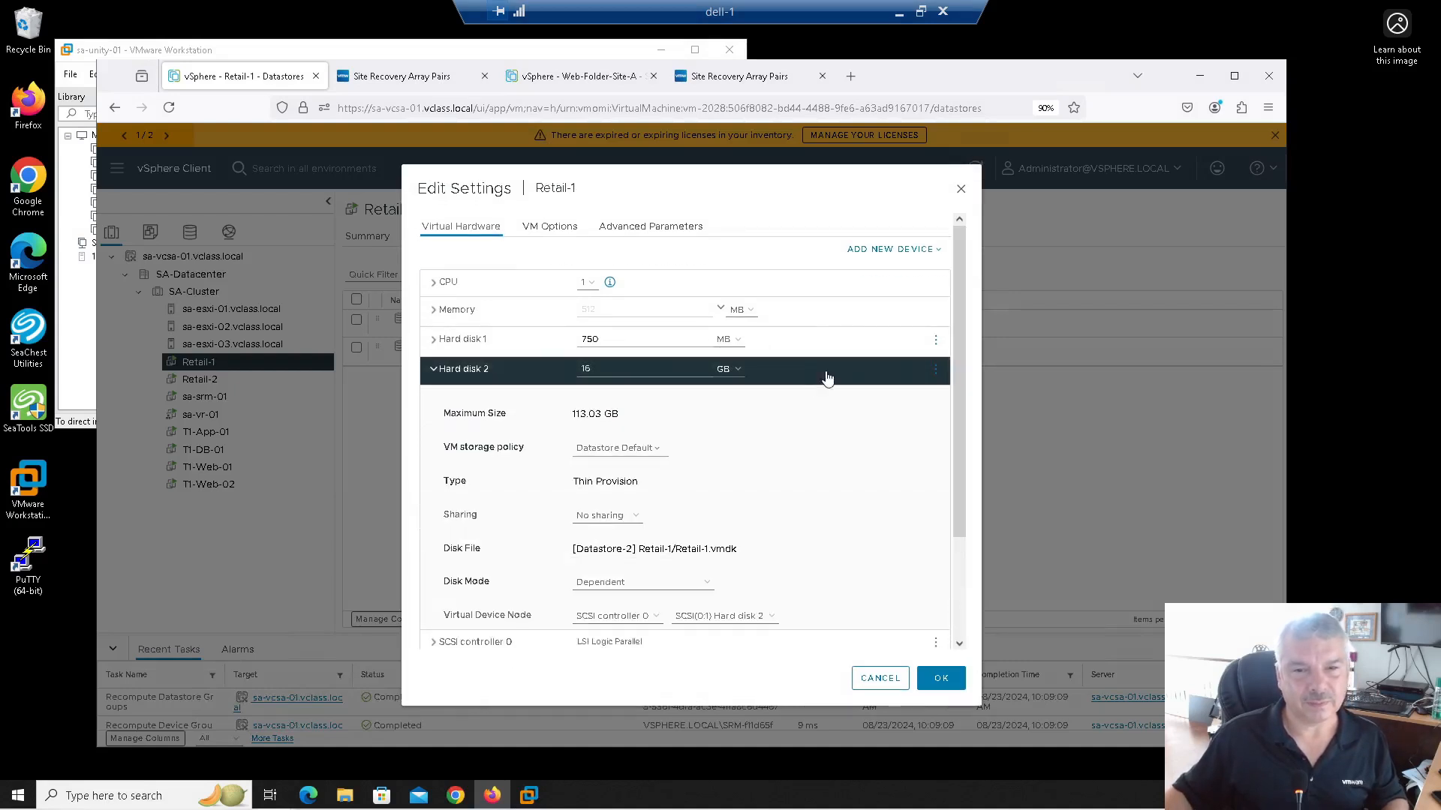
{"action": "left_click", "coordinate": [936, 371]}
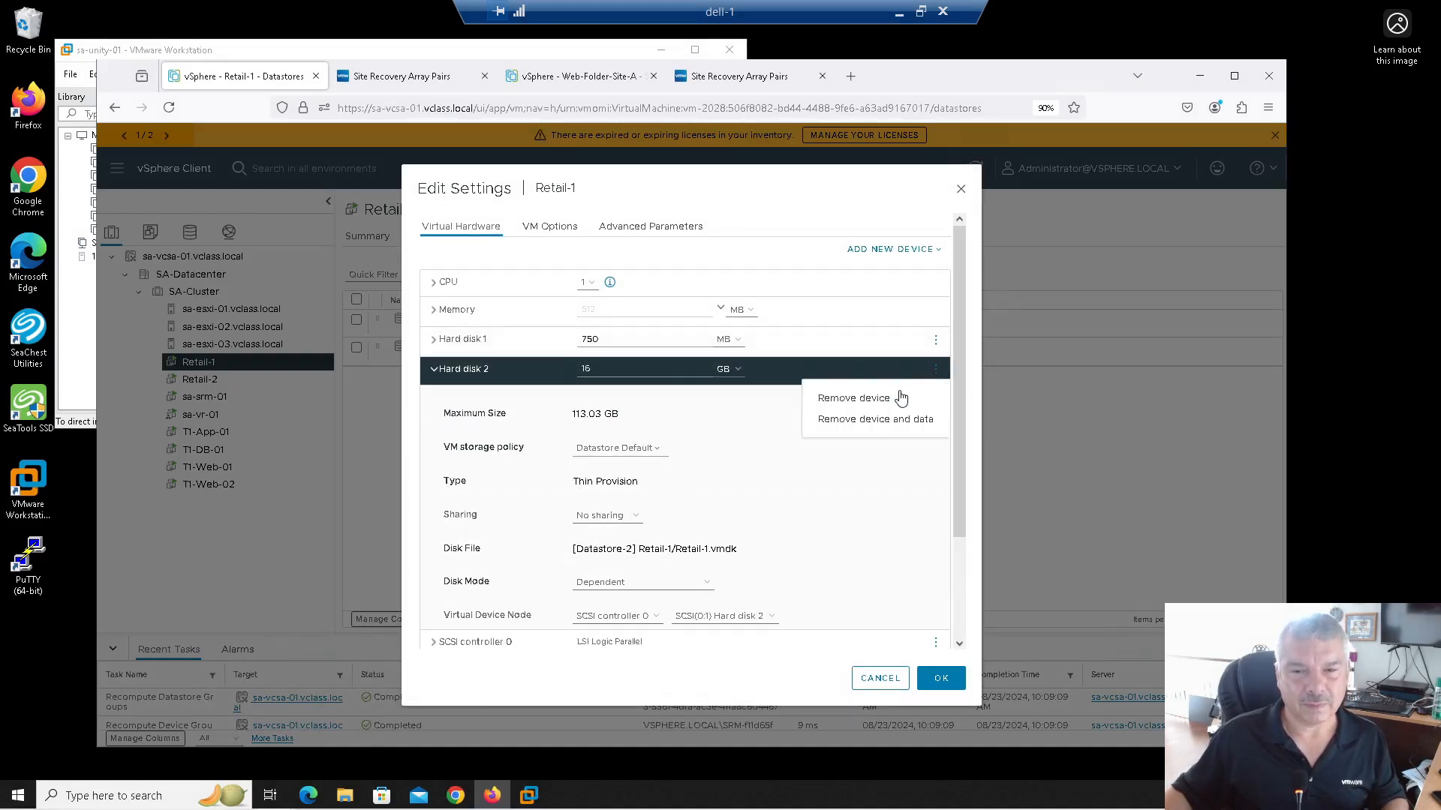
{"action": "left_click", "coordinate": [853, 398]}
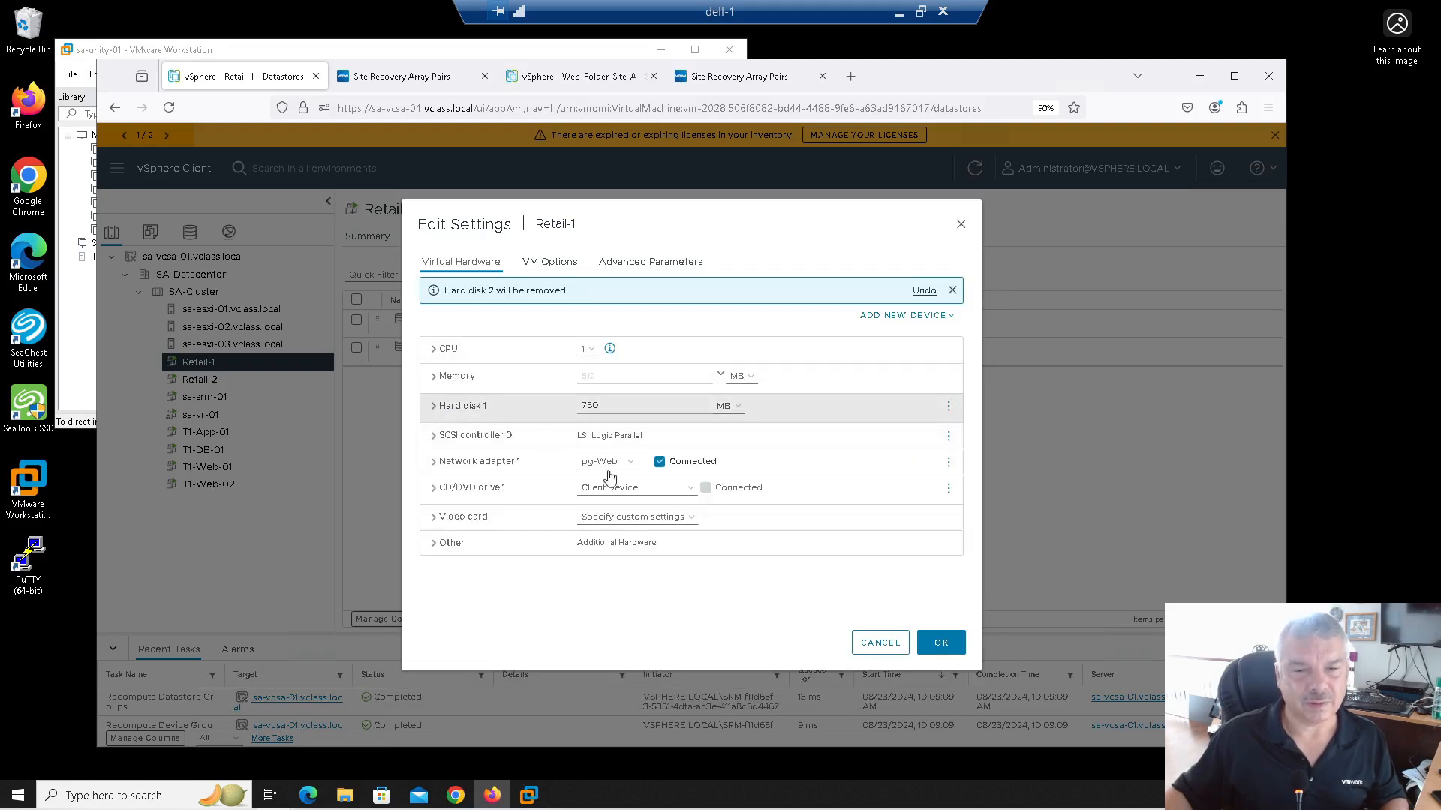
{"action": "left_click", "coordinate": [940, 643]}
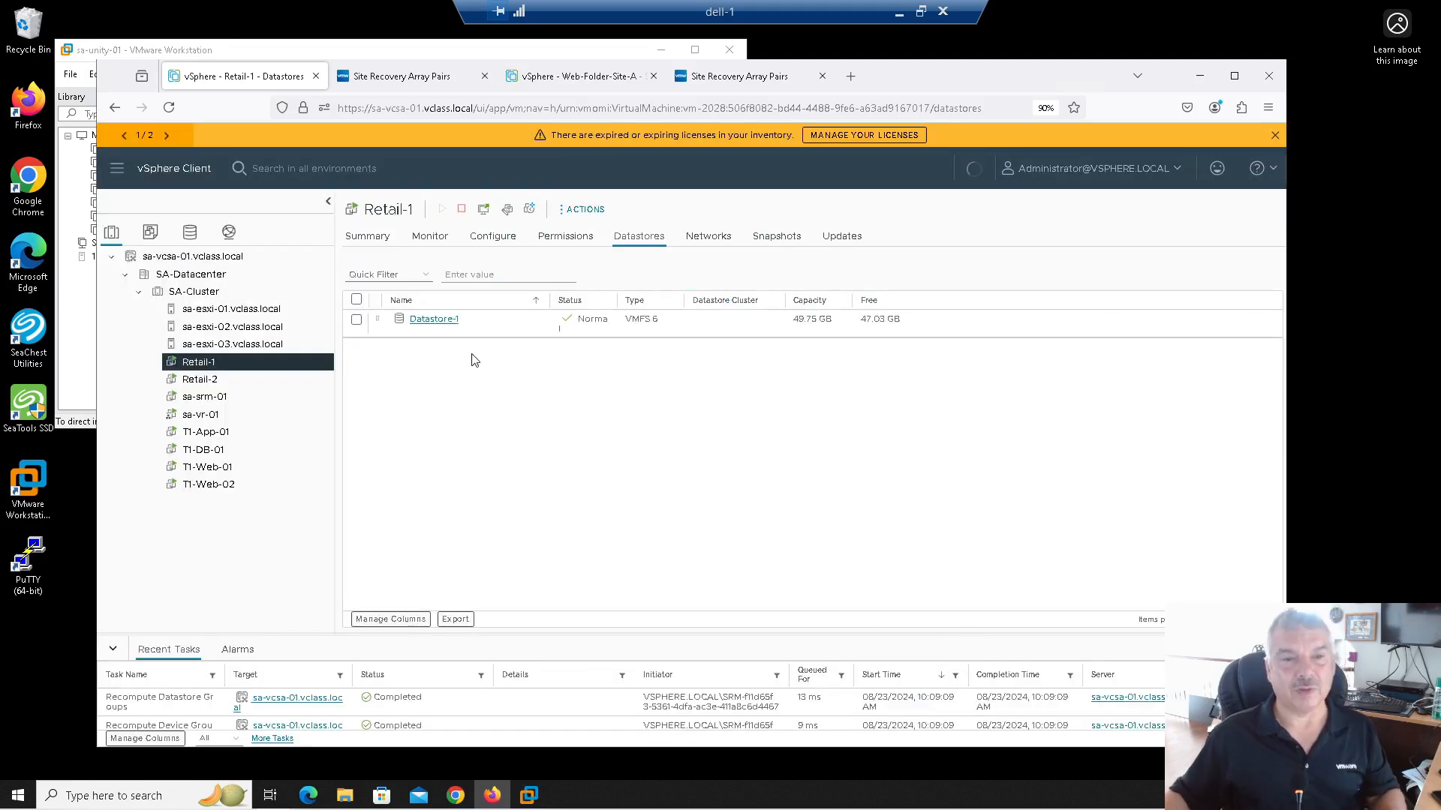
Step: Start a new protection group named 'Reatil-1'
{"action": "left_click", "coordinate": [375, 81]}
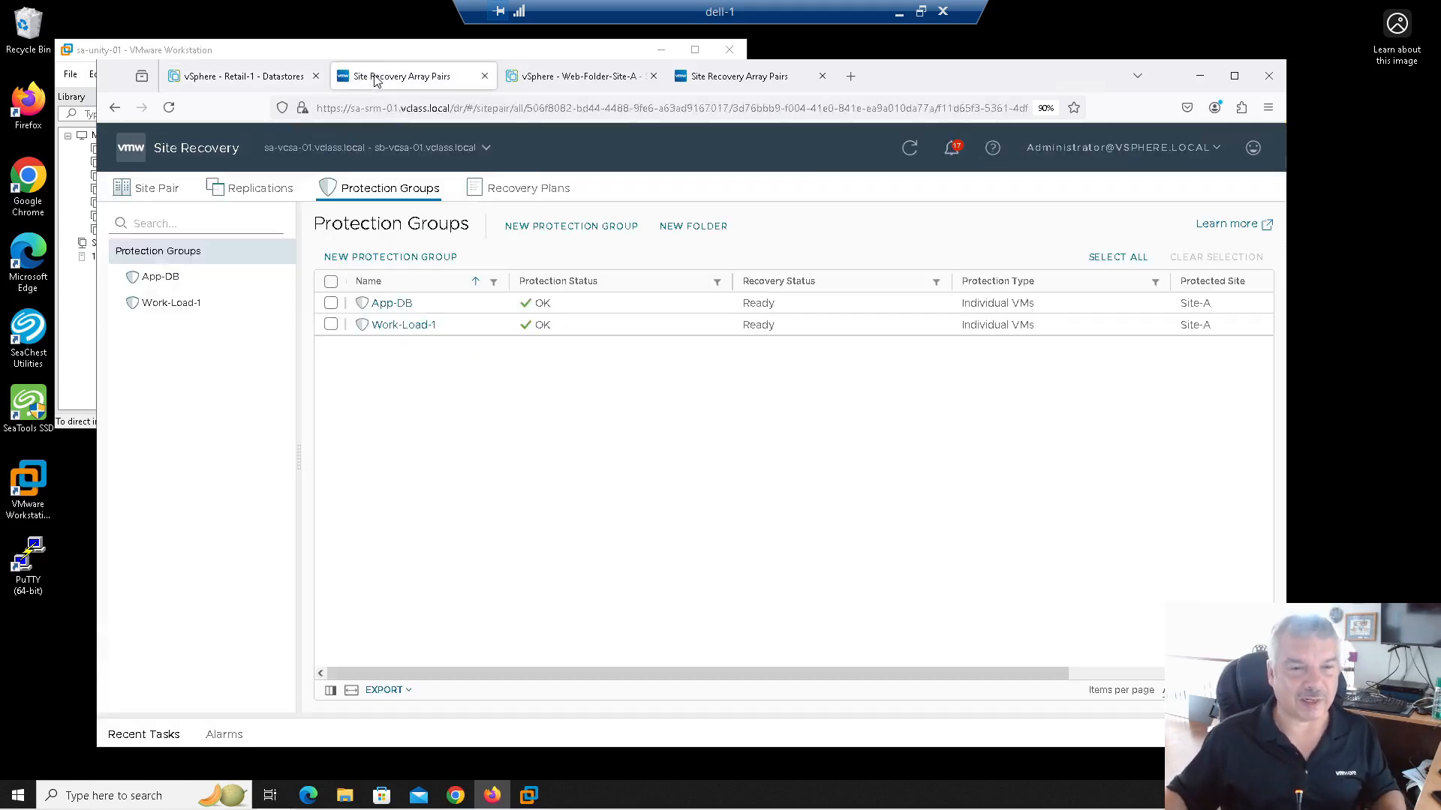
{"action": "left_click", "coordinate": [378, 259]}
{"action": "left_click", "coordinate": [726, 238]}
{"action": "type", "text": "gfgg"}
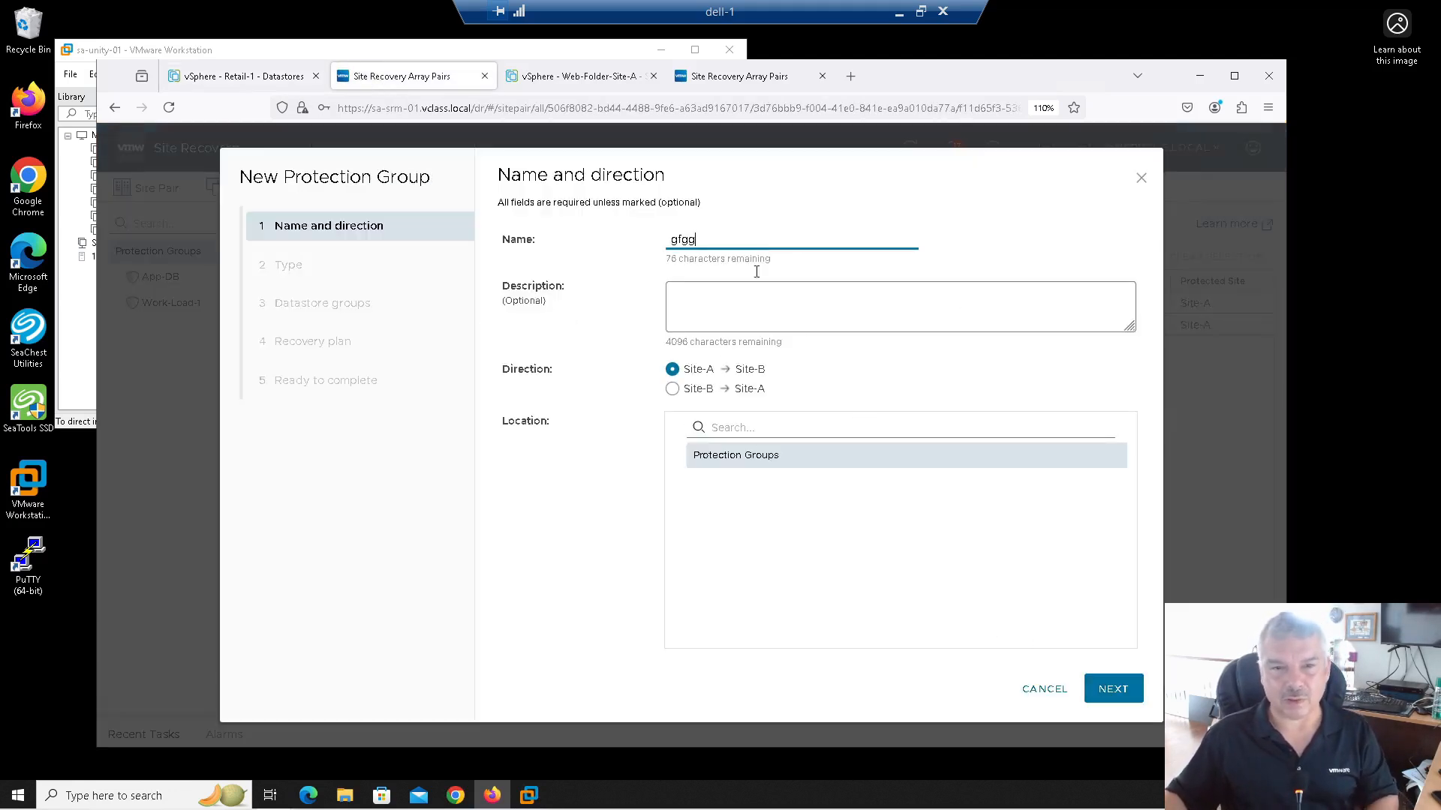
{"action": "left_click_drag", "start_coordinate": [713, 237], "coordinate": [579, 236]}
{"action": "type", "text": "Reatil-1"}
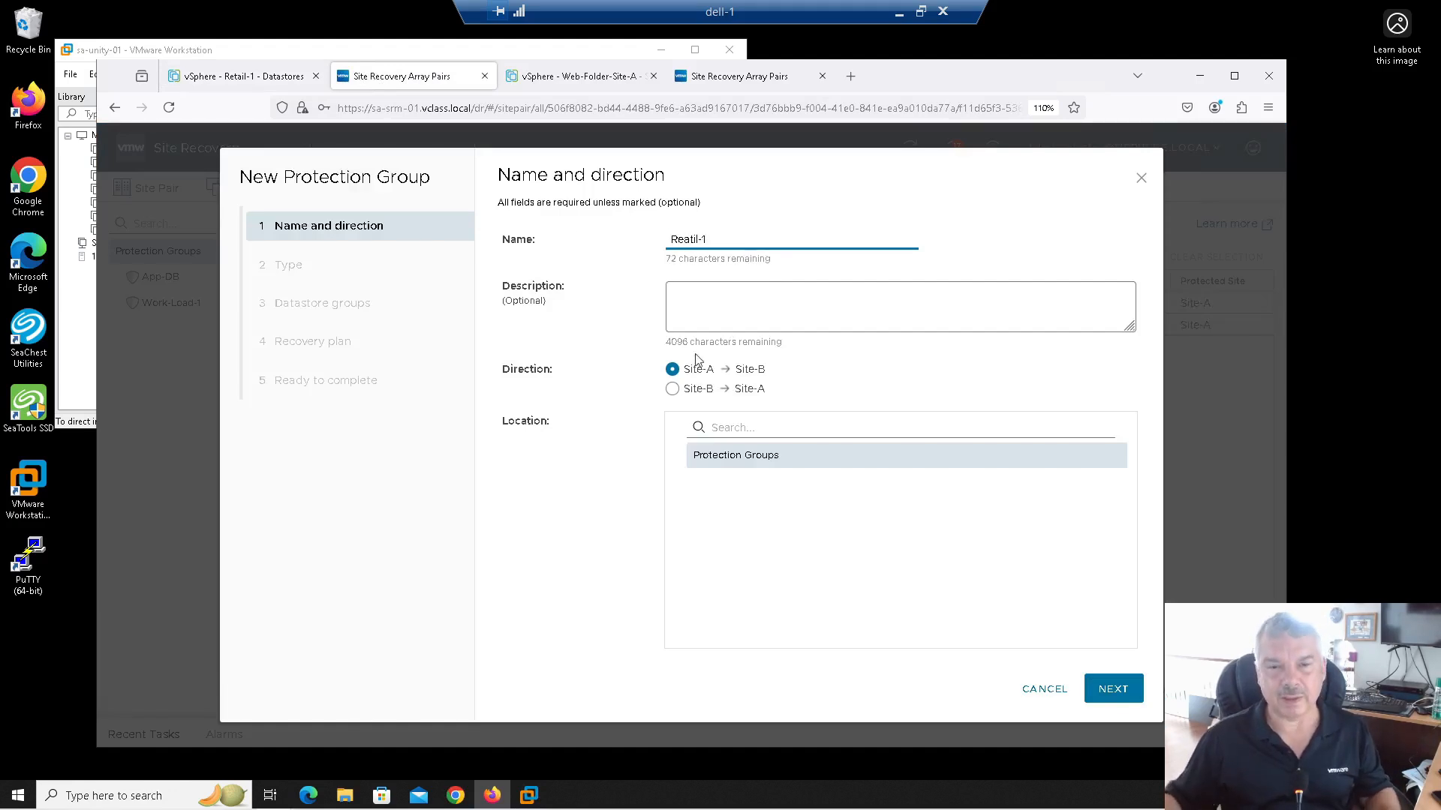
Step: Protect Datastore-1 as a datastore group without a recovery plan and create the group
{"action": "left_click", "coordinate": [1103, 698]}
{"action": "left_click", "coordinate": [1110, 689]}
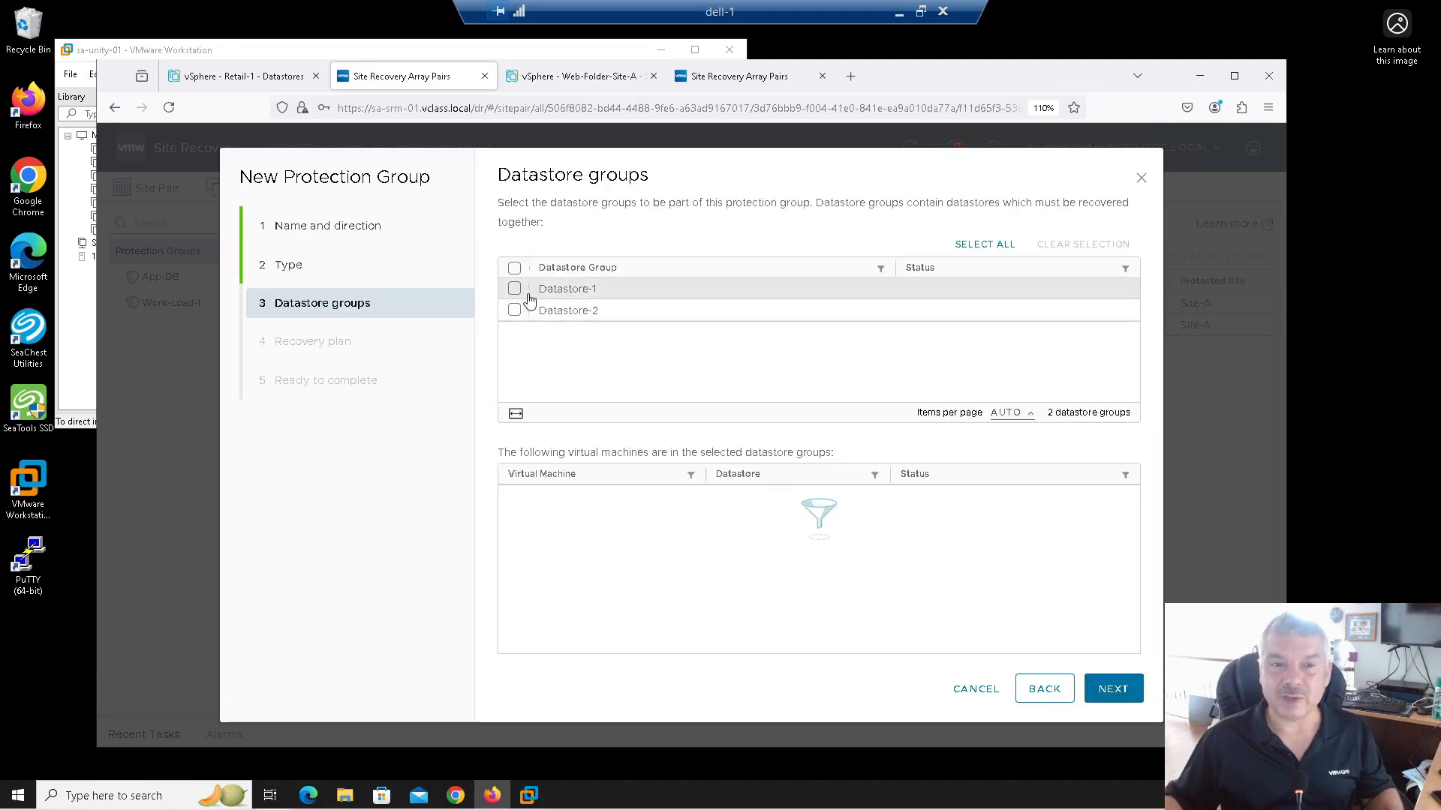
{"action": "left_click", "coordinate": [515, 290]}
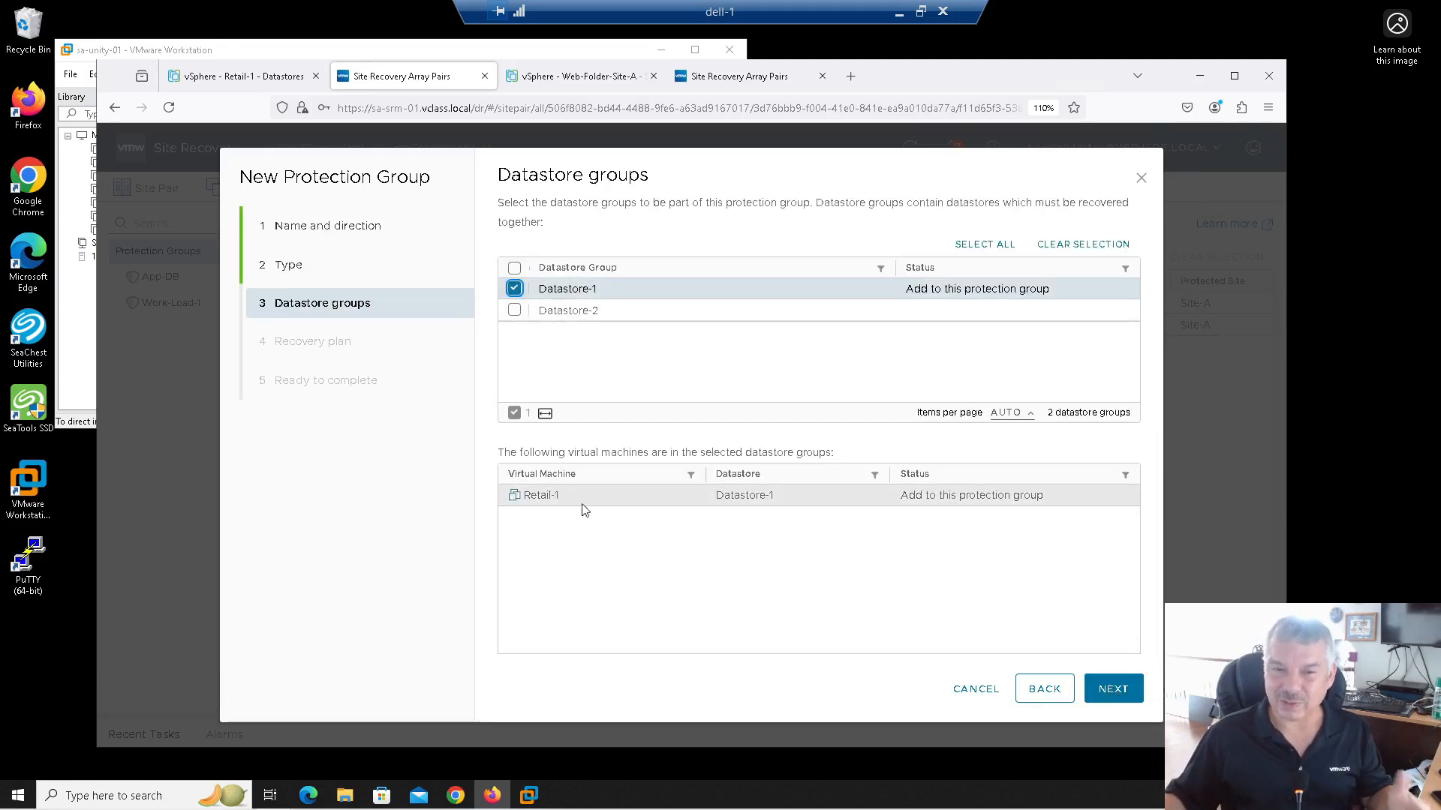
{"action": "left_click", "coordinate": [1106, 710]}
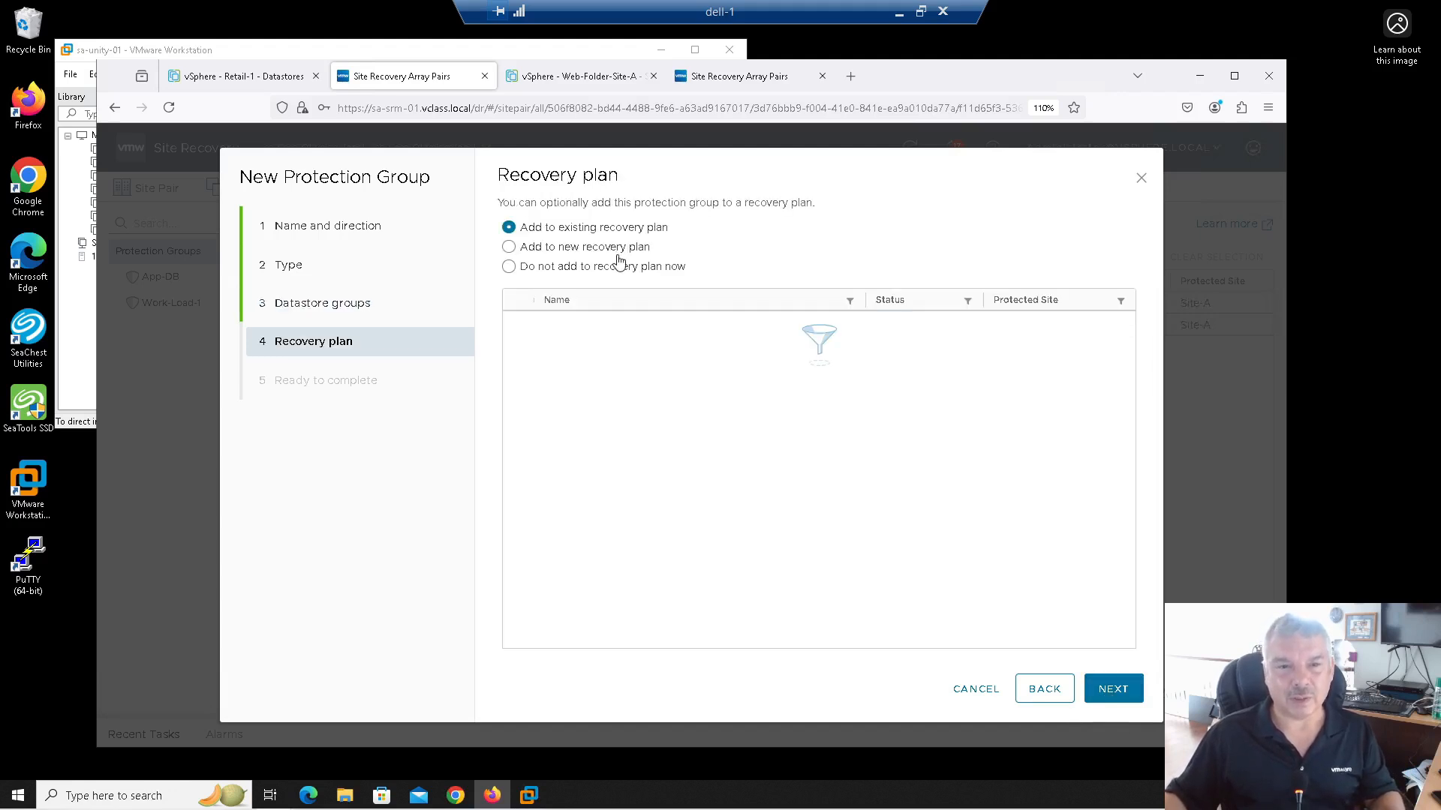
{"action": "left_click", "coordinate": [619, 264]}
{"action": "left_click", "coordinate": [1112, 688]}
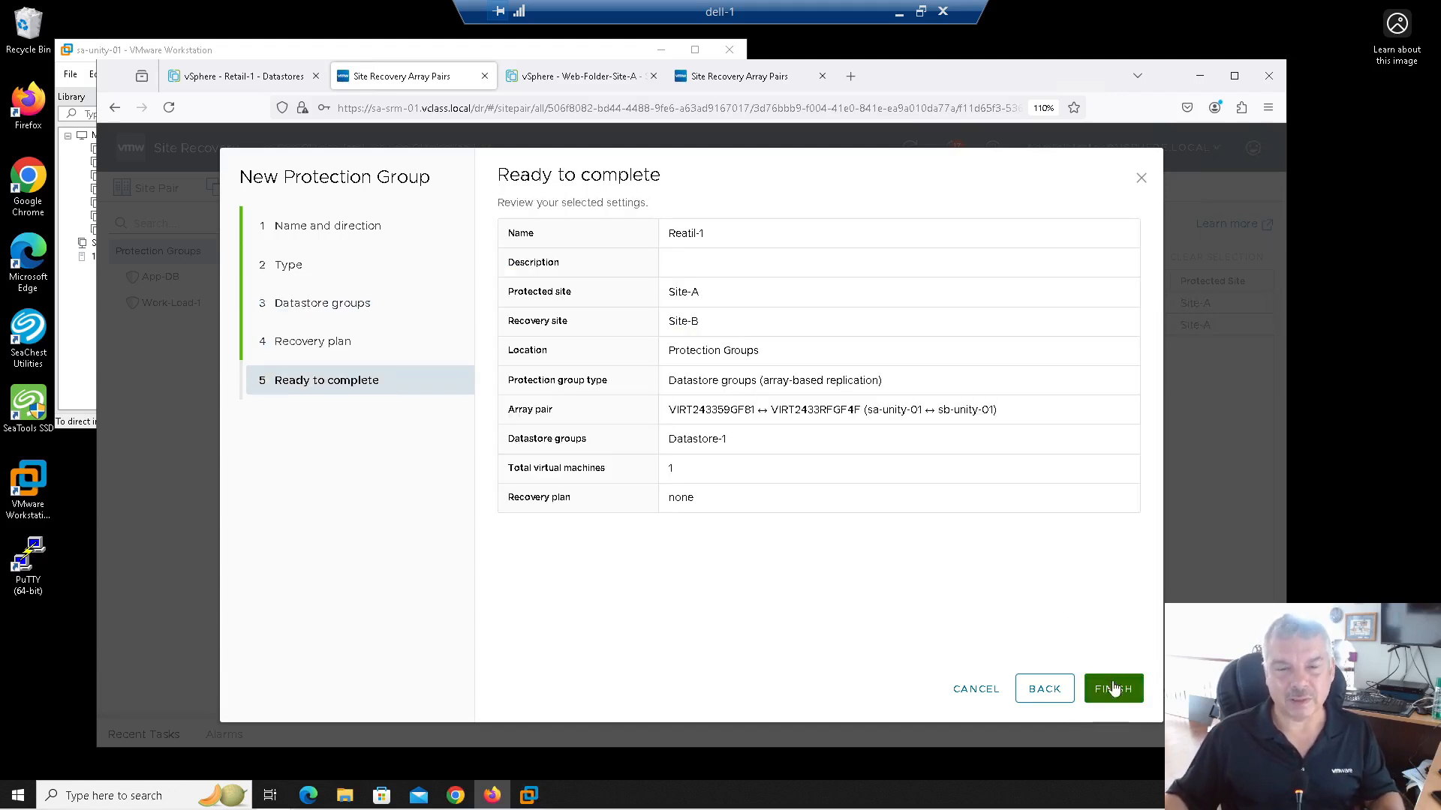
{"action": "left_click", "coordinate": [1114, 688]}
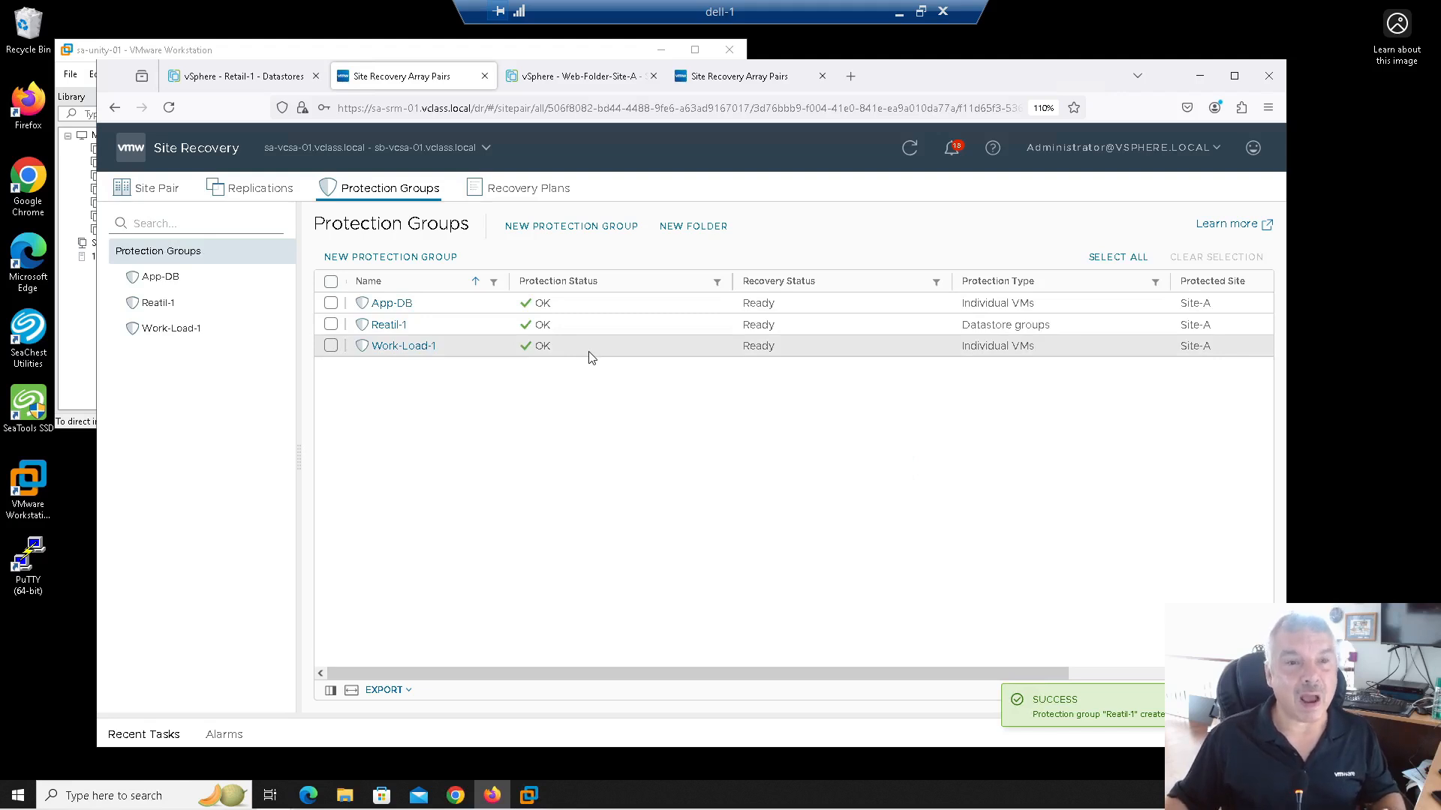
Step: Add a new hard disk device to Retail-1 in its Edit Settings
{"action": "left_click", "coordinate": [210, 81]}
{"action": "right_click", "coordinate": [245, 371]}
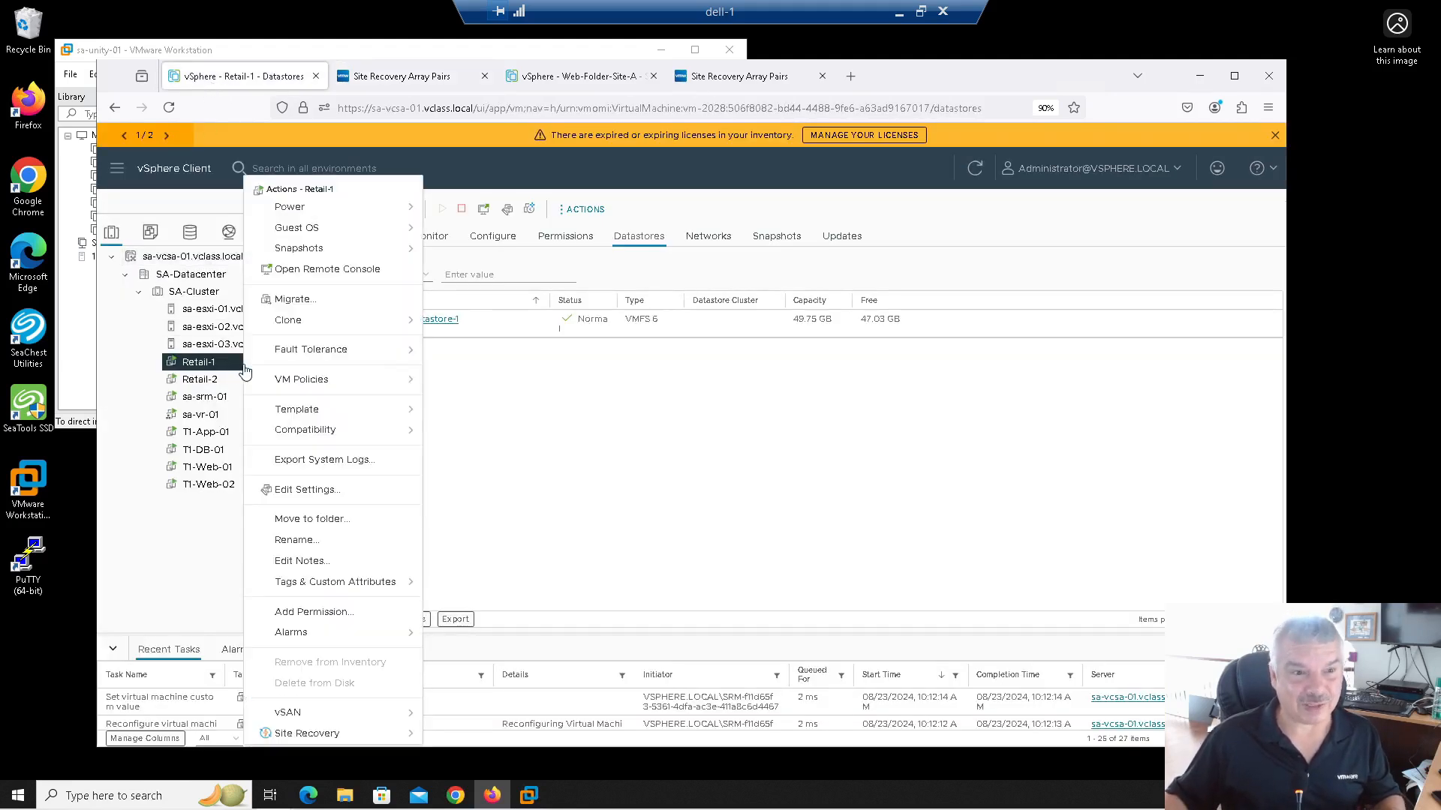
{"action": "left_click", "coordinate": [347, 493]}
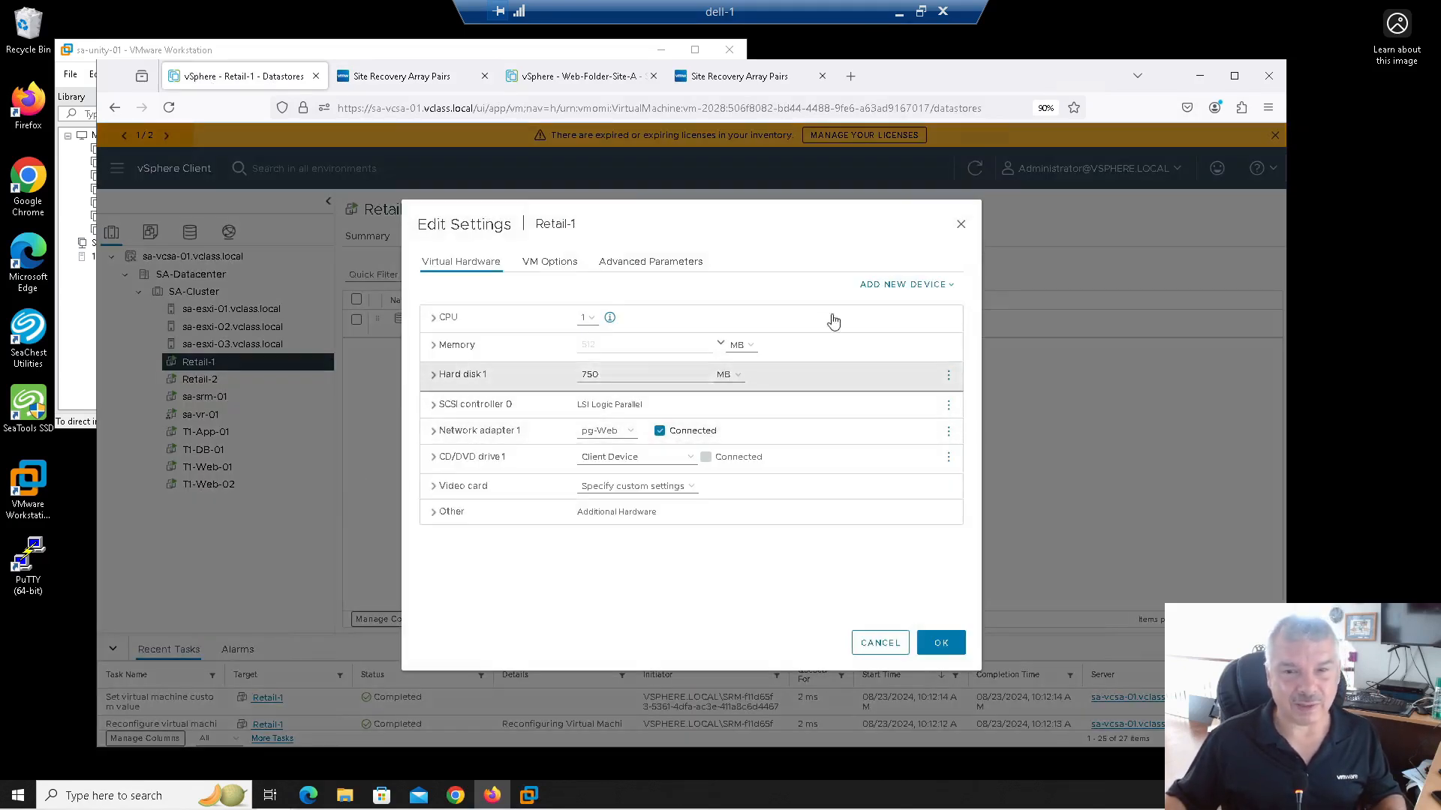
{"action": "left_click", "coordinate": [934, 284]}
{"action": "left_click", "coordinate": [901, 333]}
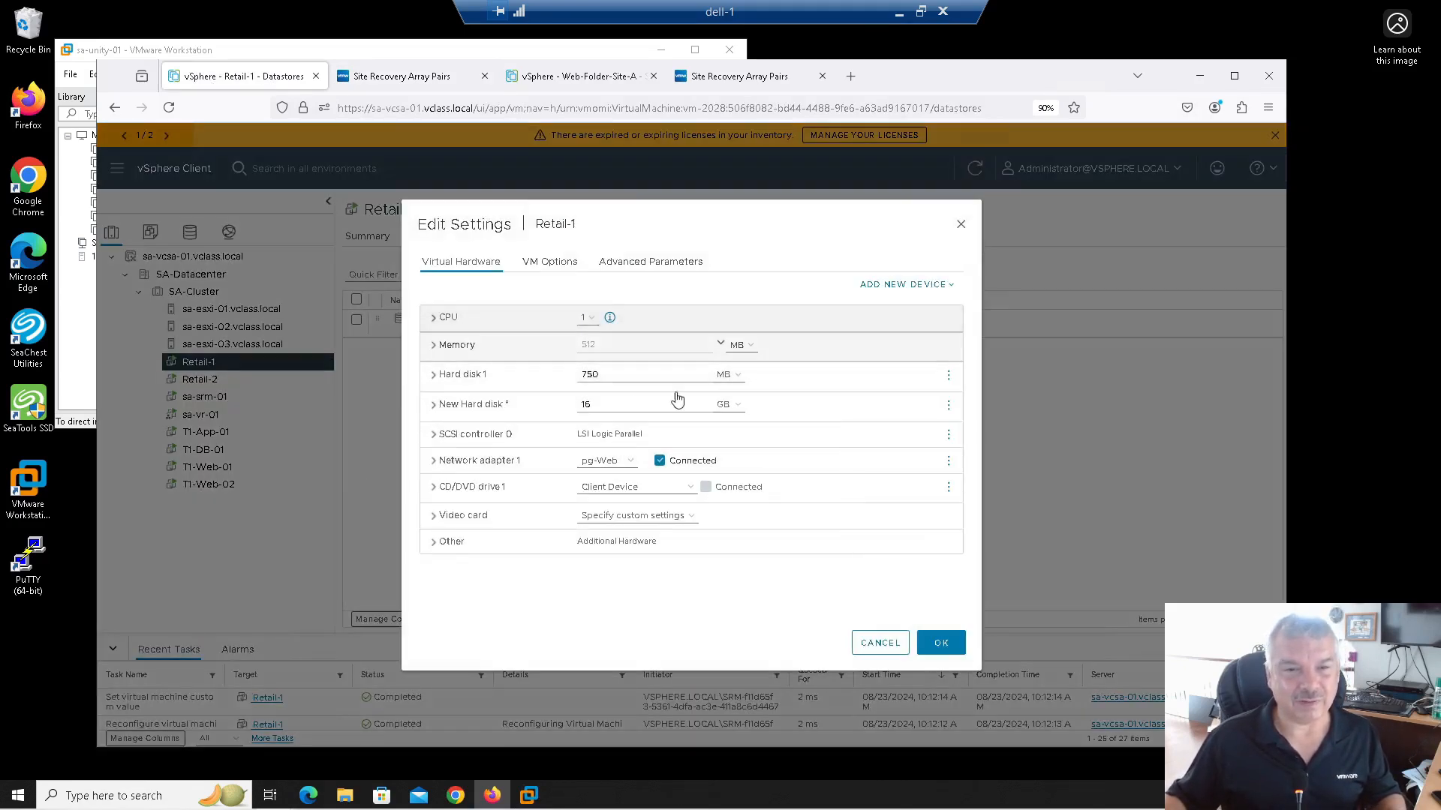
Step: Put the new 16 GB disk on Datastore-2, thin provisioned, and apply it
{"action": "left_click", "coordinate": [433, 406]}
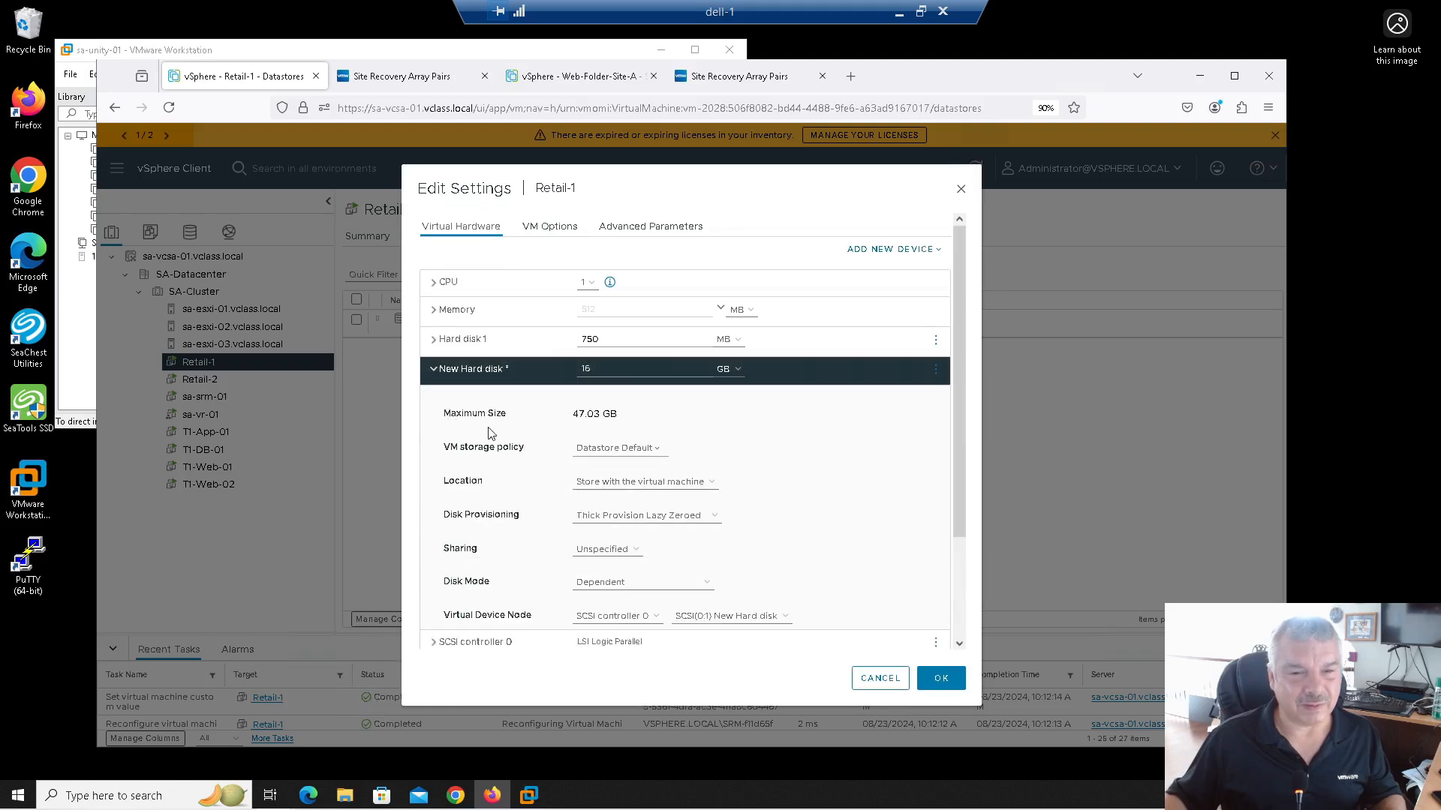
{"action": "left_click", "coordinate": [605, 481]}
{"action": "left_click", "coordinate": [602, 515]}
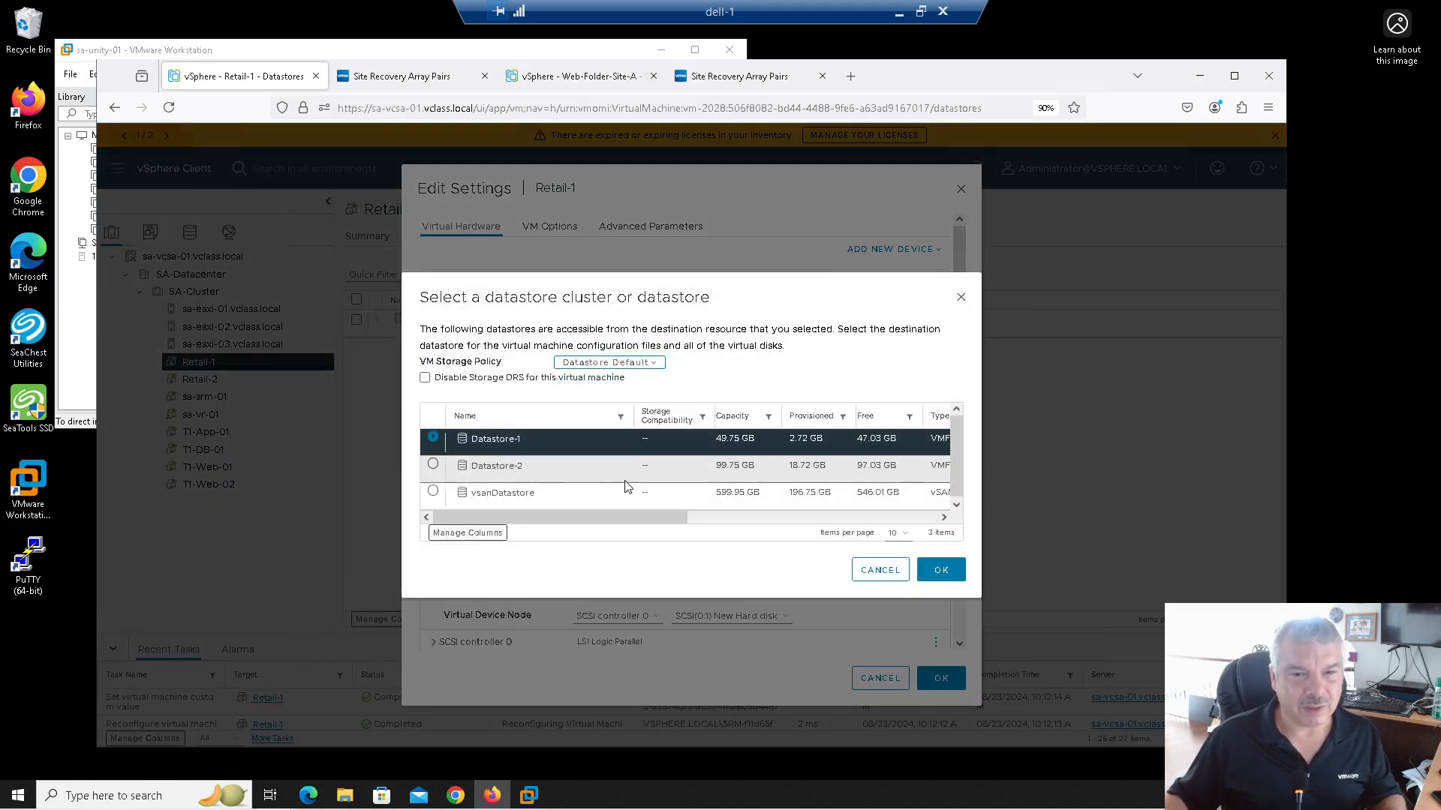
{"action": "left_click", "coordinate": [433, 465]}
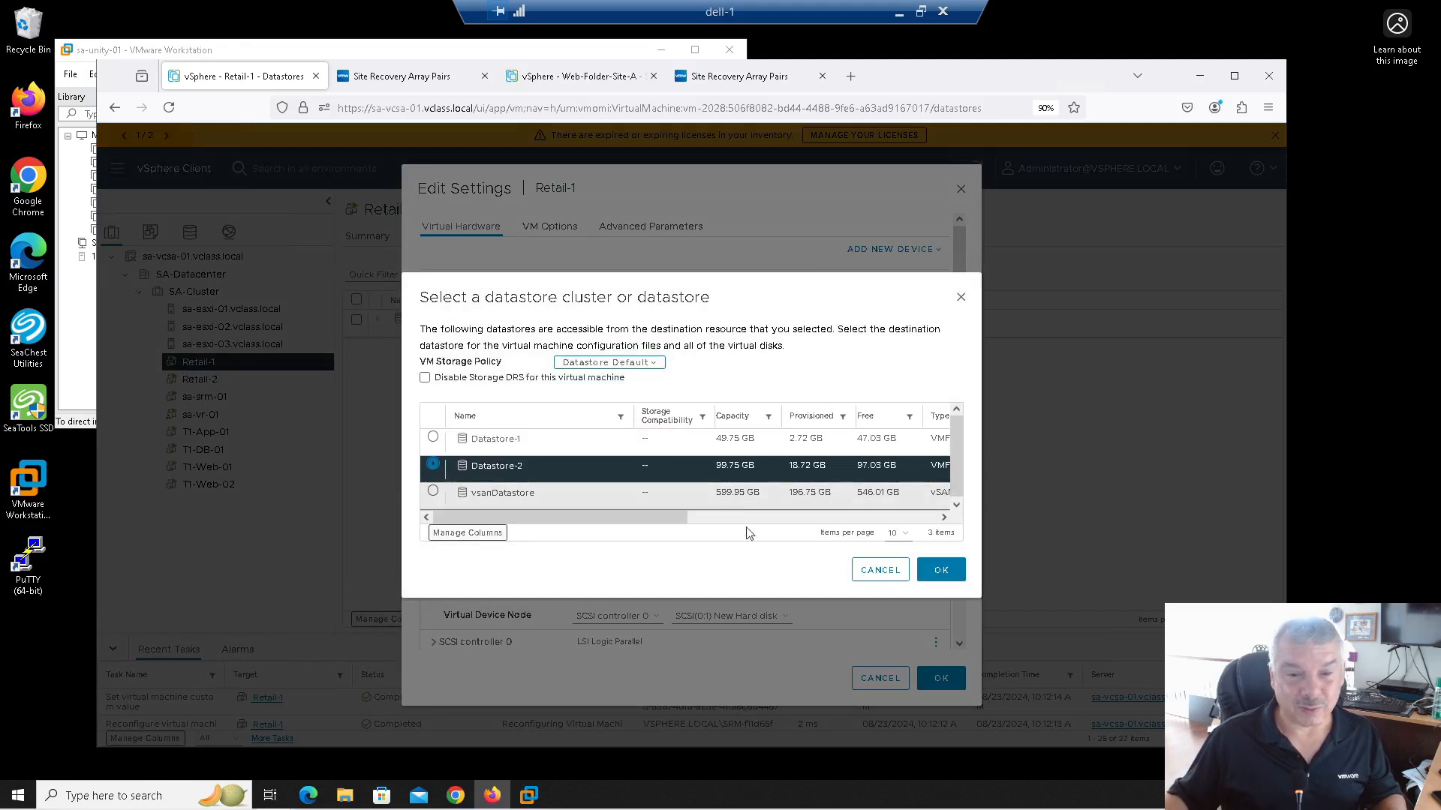
{"action": "left_click", "coordinate": [941, 569]}
{"action": "scroll", "coordinate": [535, 503], "scroll_direction": "down", "scroll_amount": 1}
{"action": "scroll", "coordinate": [533, 501], "scroll_direction": "down", "scroll_amount": 1}
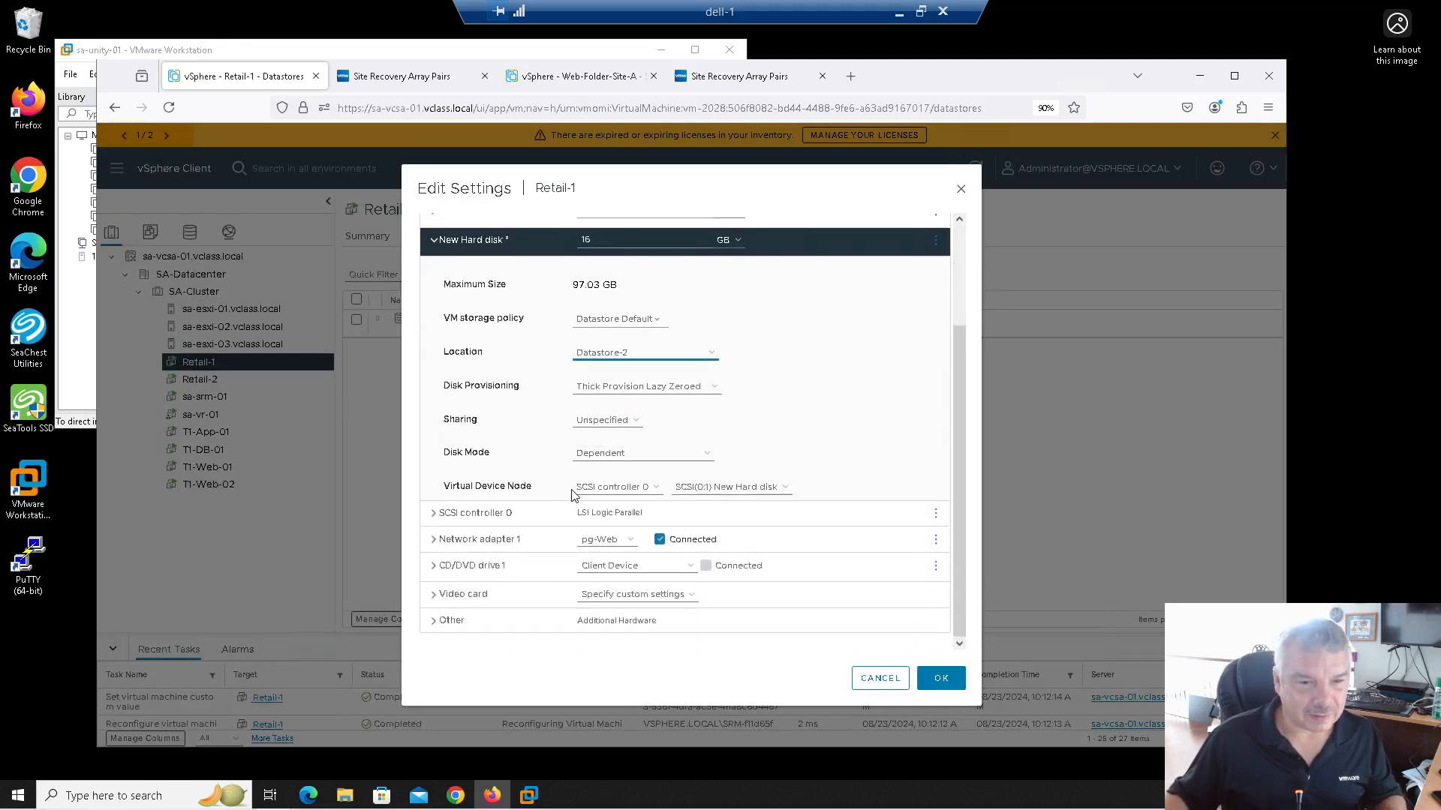
{"action": "left_click", "coordinate": [588, 388]}
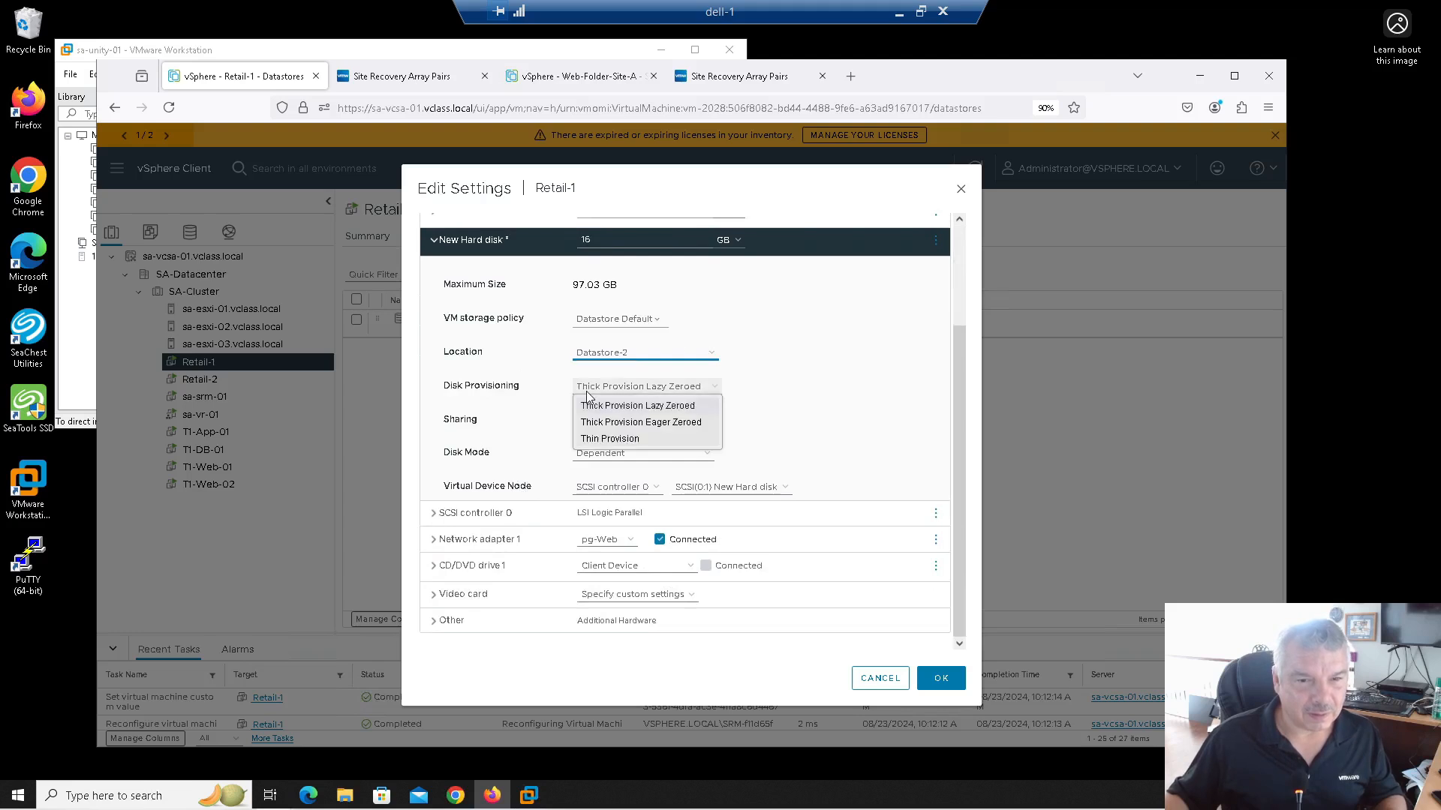
{"action": "left_click", "coordinate": [591, 439]}
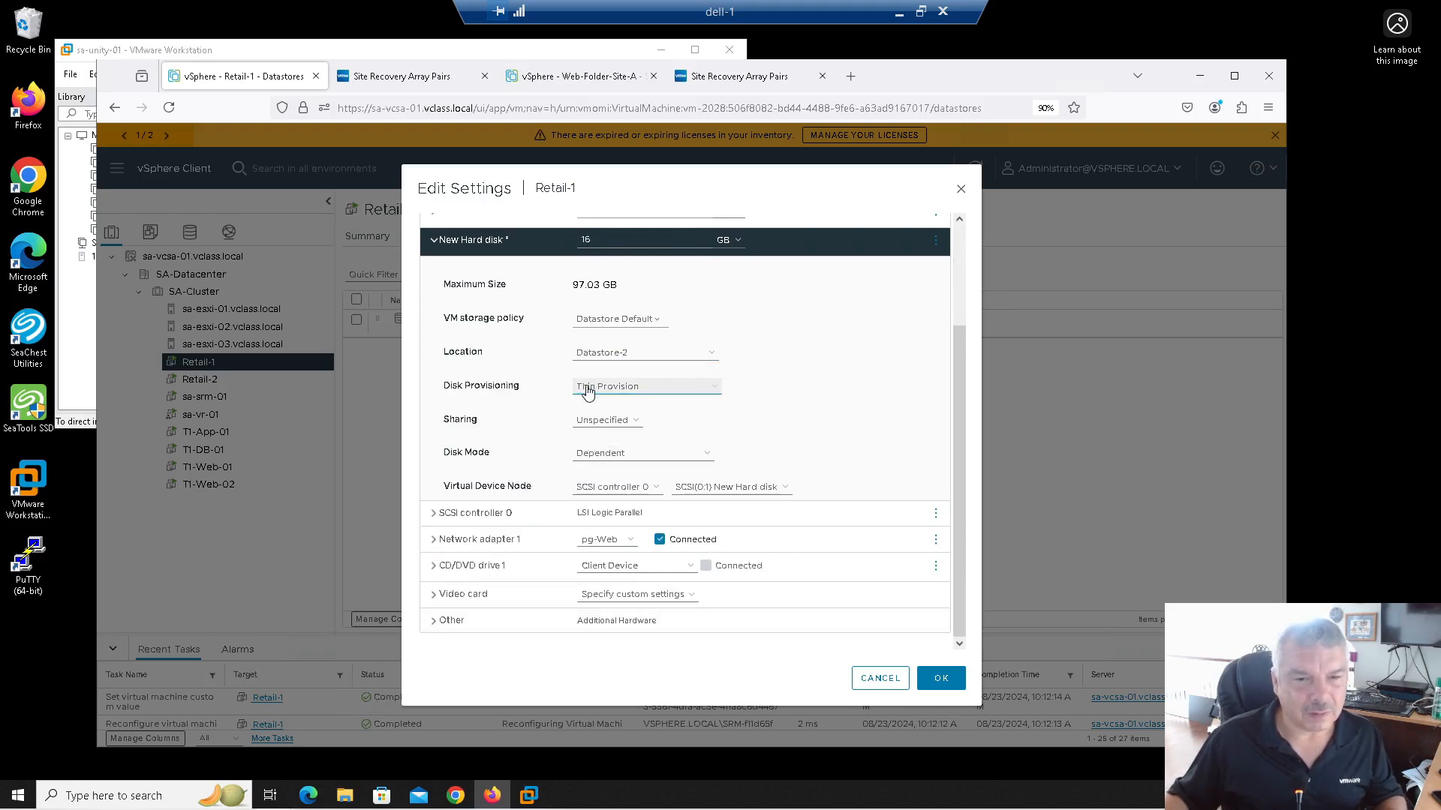
{"action": "left_click", "coordinate": [950, 683]}
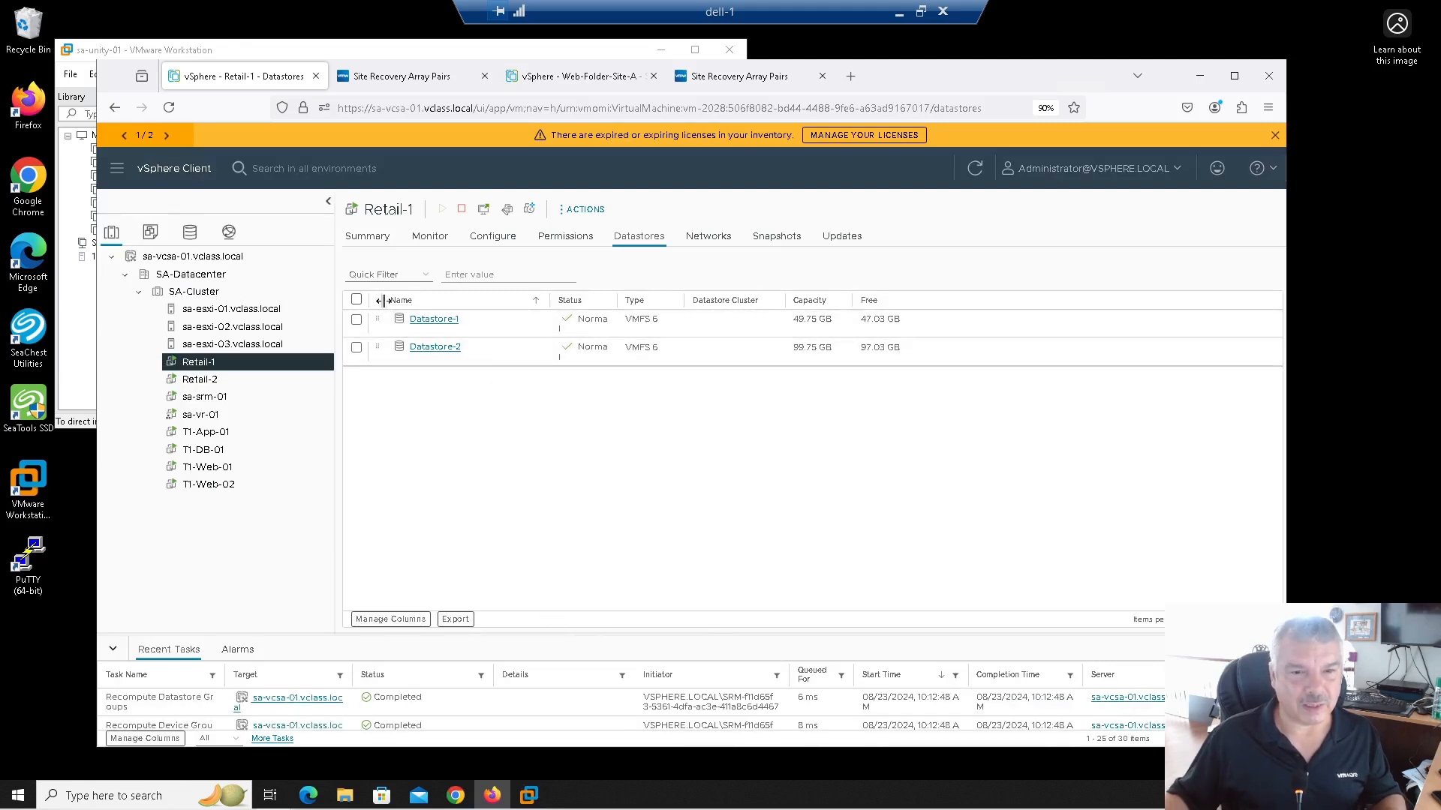
Step: Refresh the Site Recovery protection groups and open the Reatil-1 summary showing the Datastore-2 warning
{"action": "left_click", "coordinate": [362, 75]}
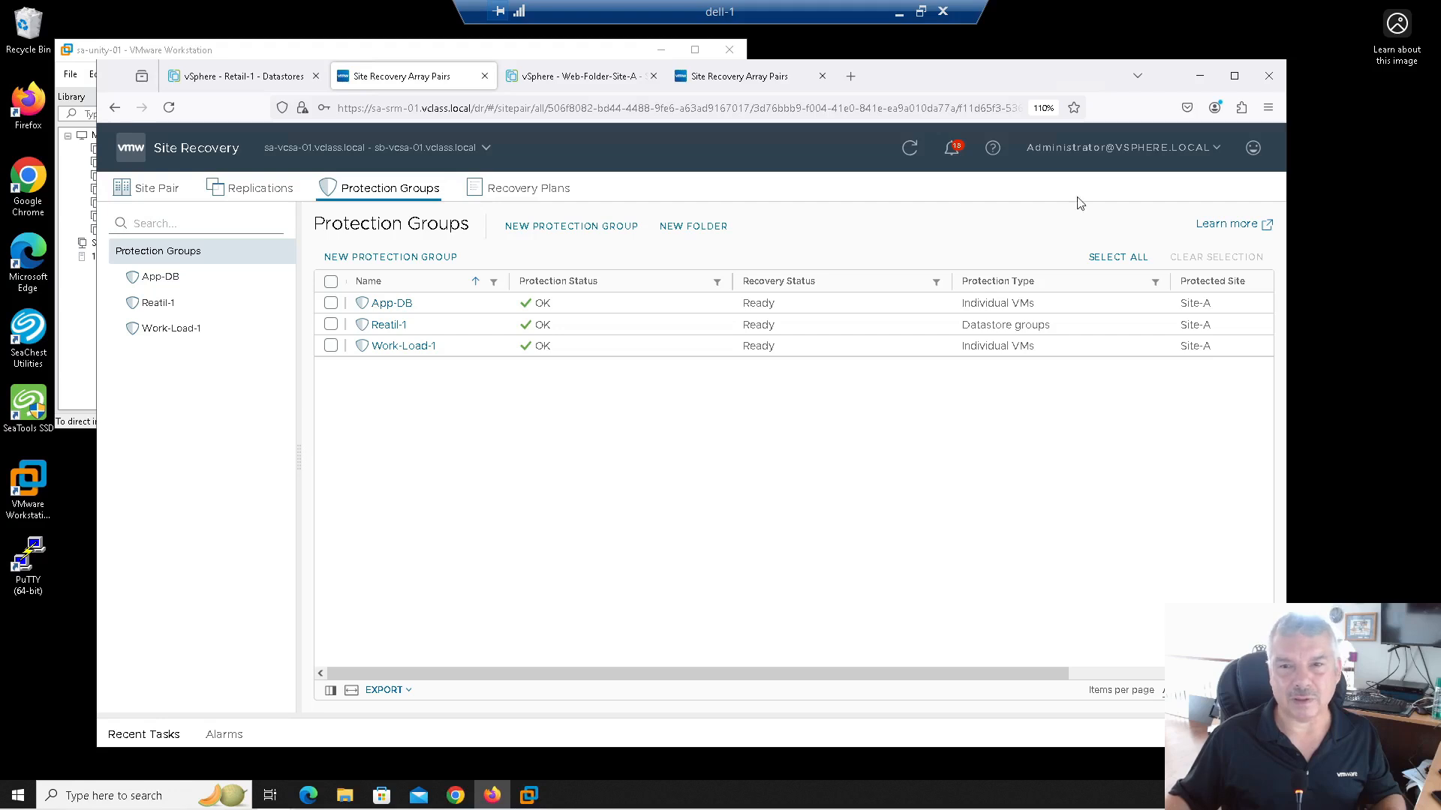
{"action": "left_click", "coordinate": [910, 147]}
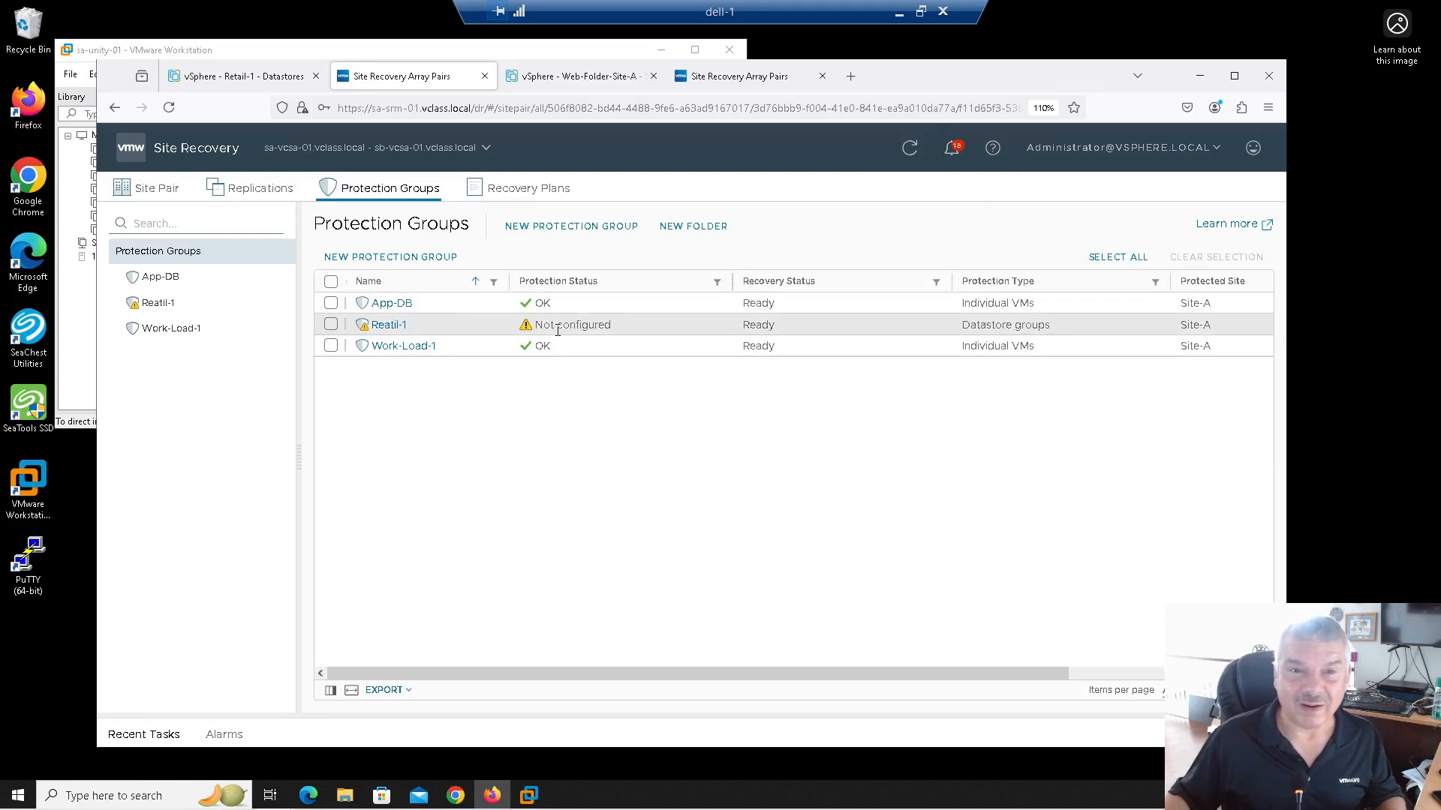
{"action": "left_click", "coordinate": [371, 327]}
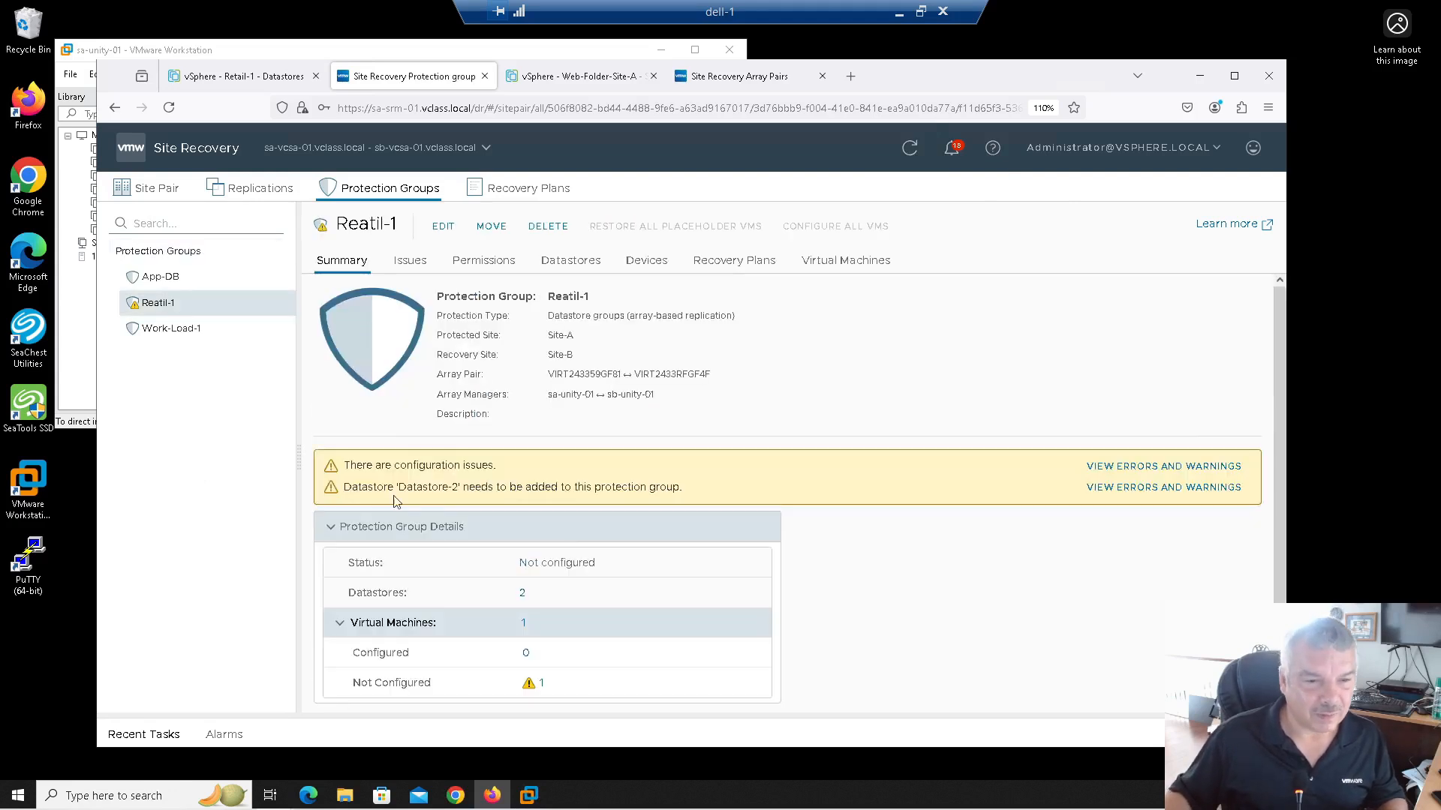